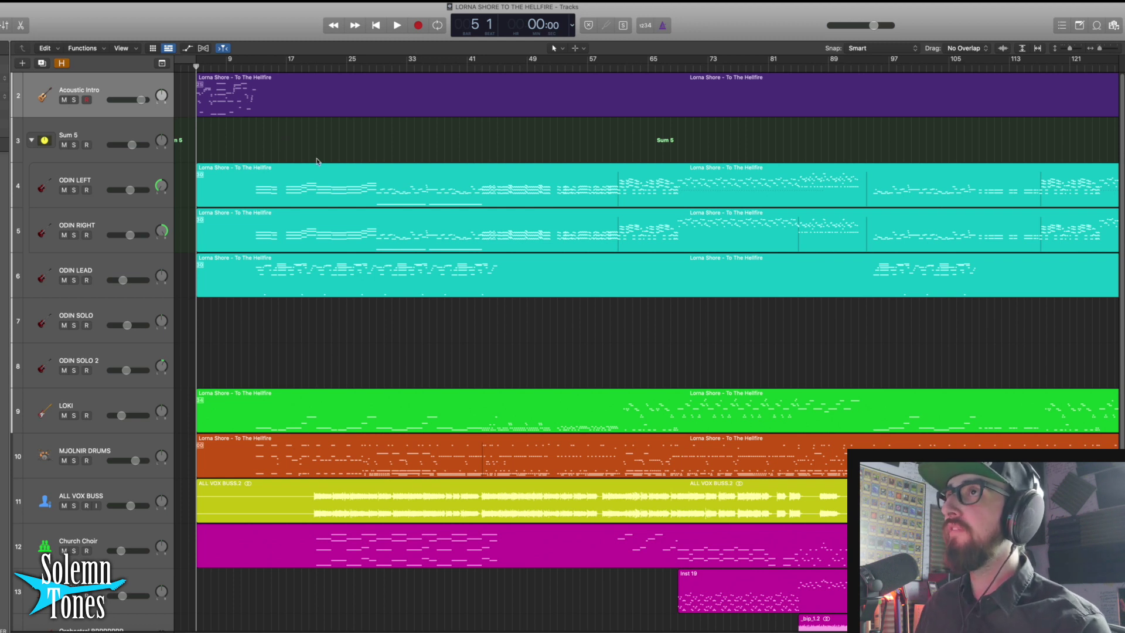
# Play back the acoustic guitar intro from bar 5 with the arrangement zoomed in horizontally, stopping after a few bars
pyautogui.click(228, 96)
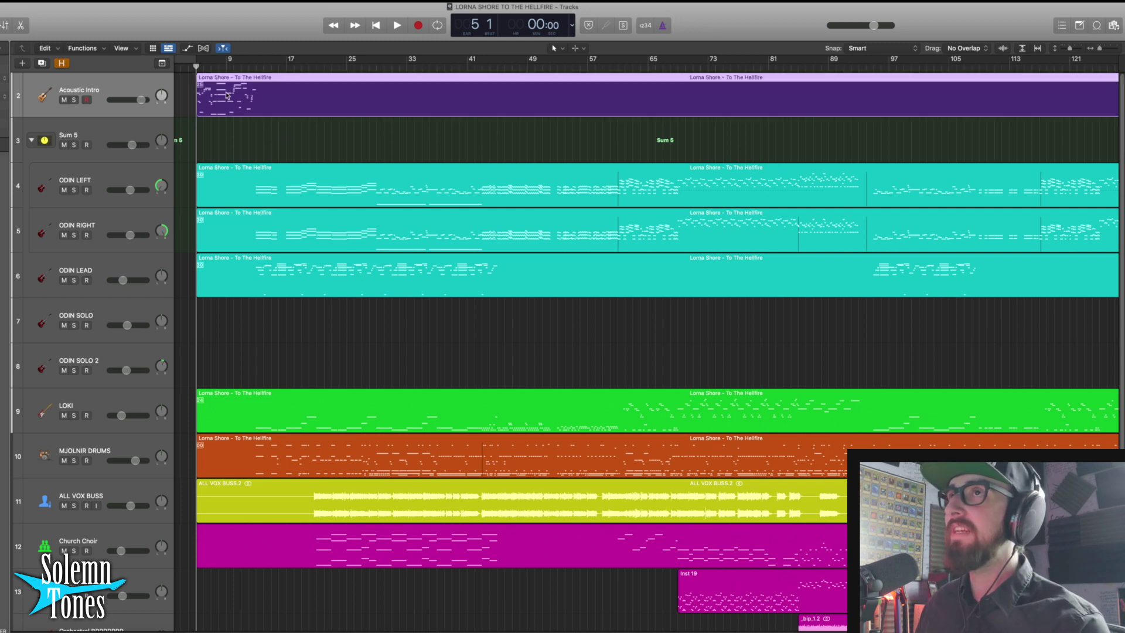
pyautogui.click(253, 143)
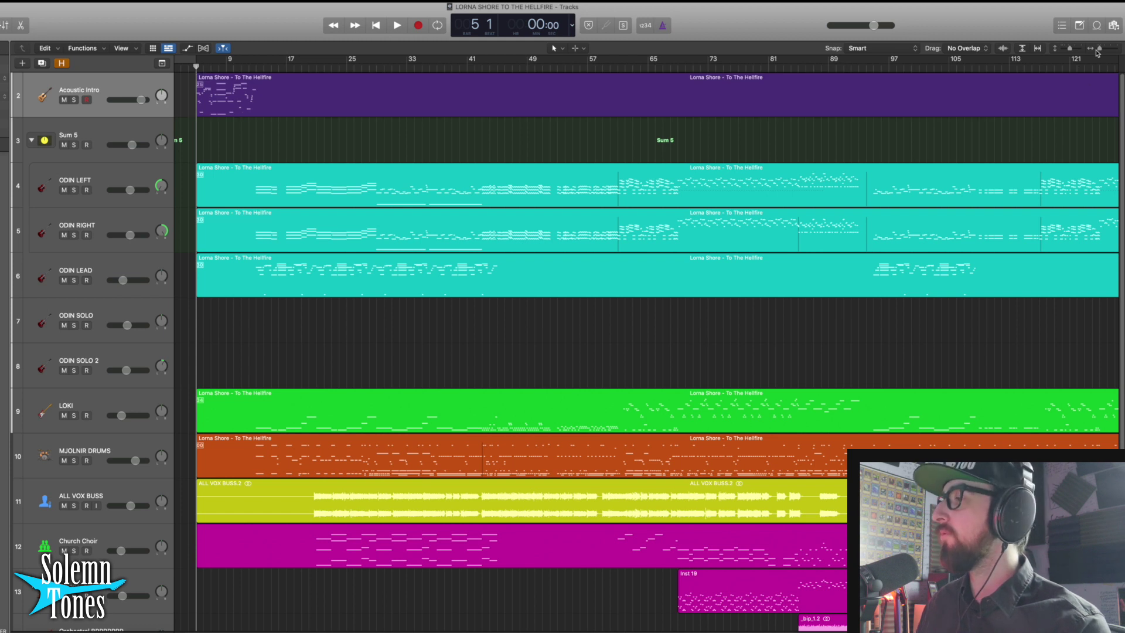
pyautogui.moveTo(1100, 48); pyautogui.dragTo(1103, 48)
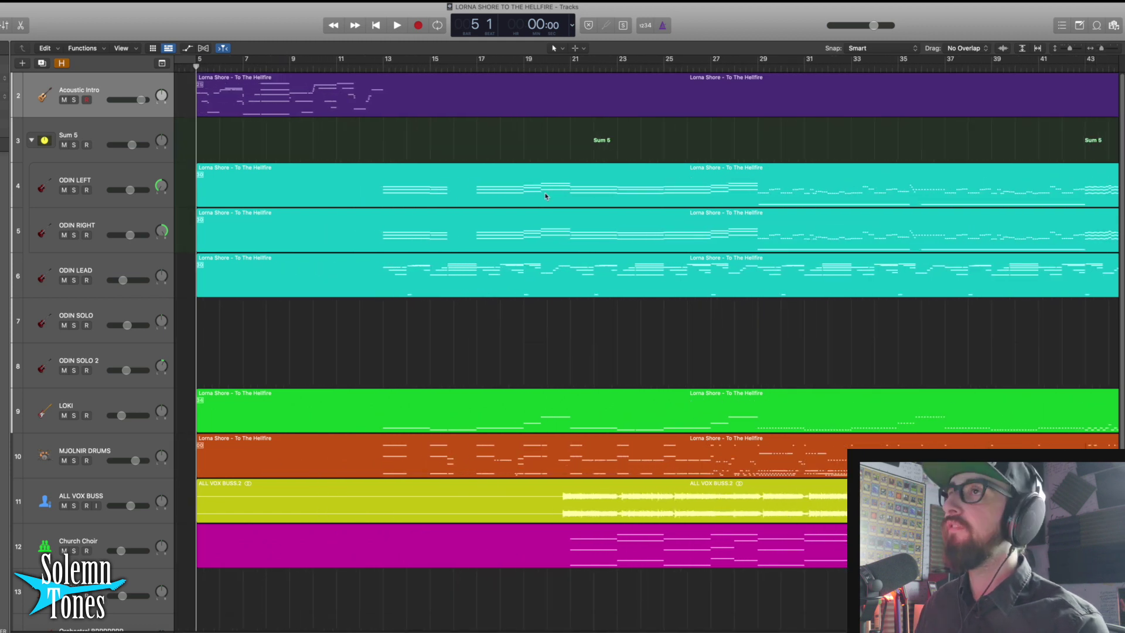
pyautogui.press('space')
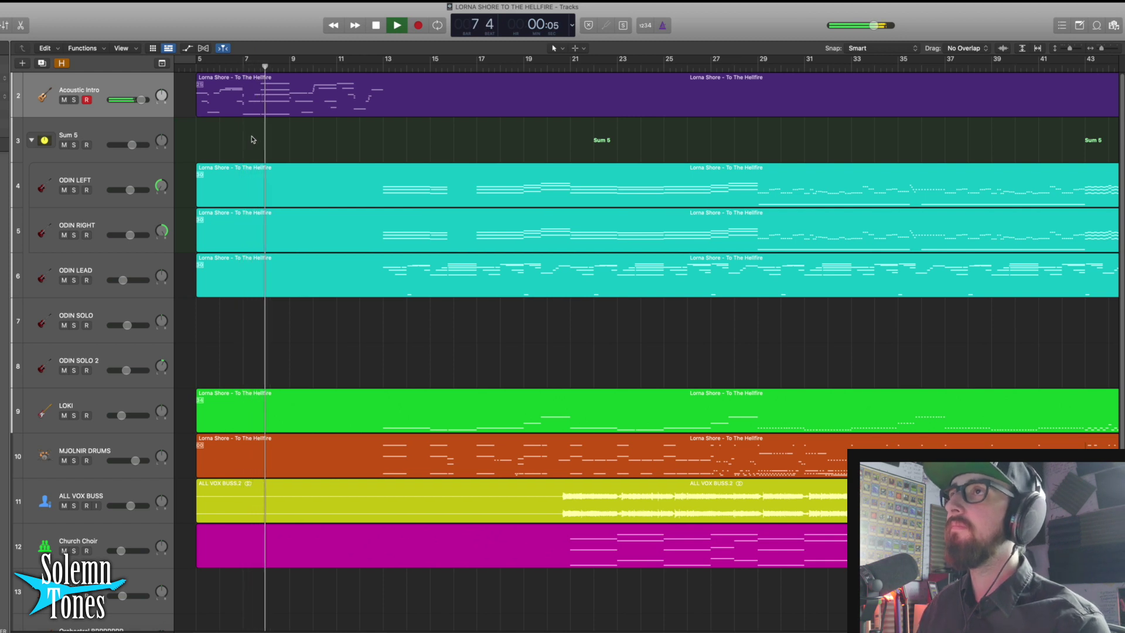
pyautogui.press('space')
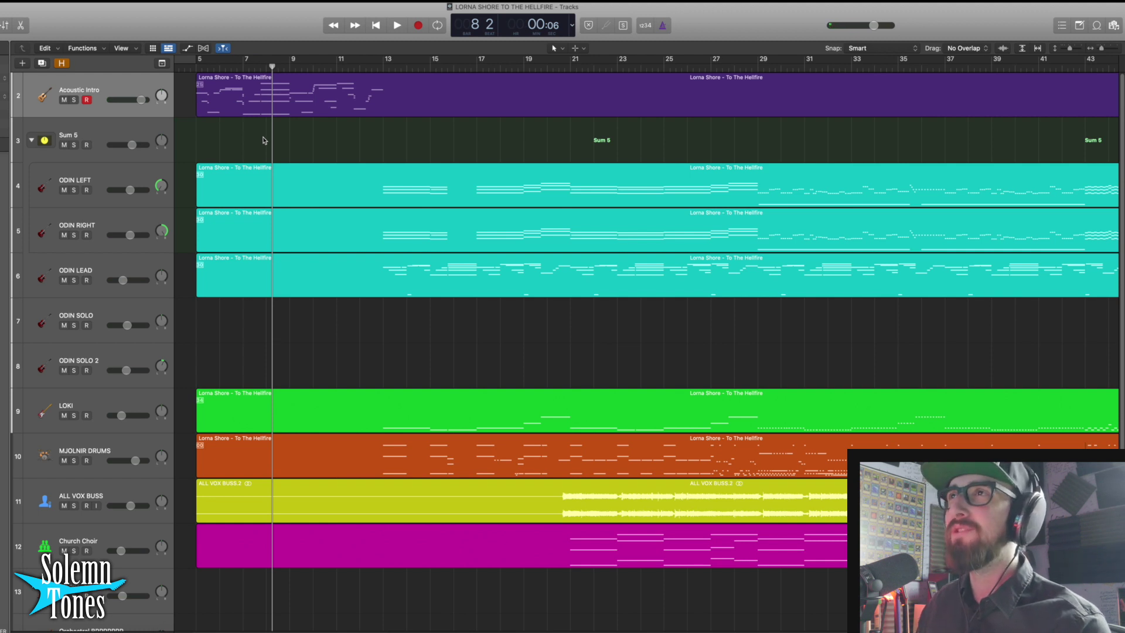
# Open the Acoustic Intro region in the Piano Roll and examine its notes from bar 5, with the arrangement visible above
pyautogui.doubleClick(293, 107)
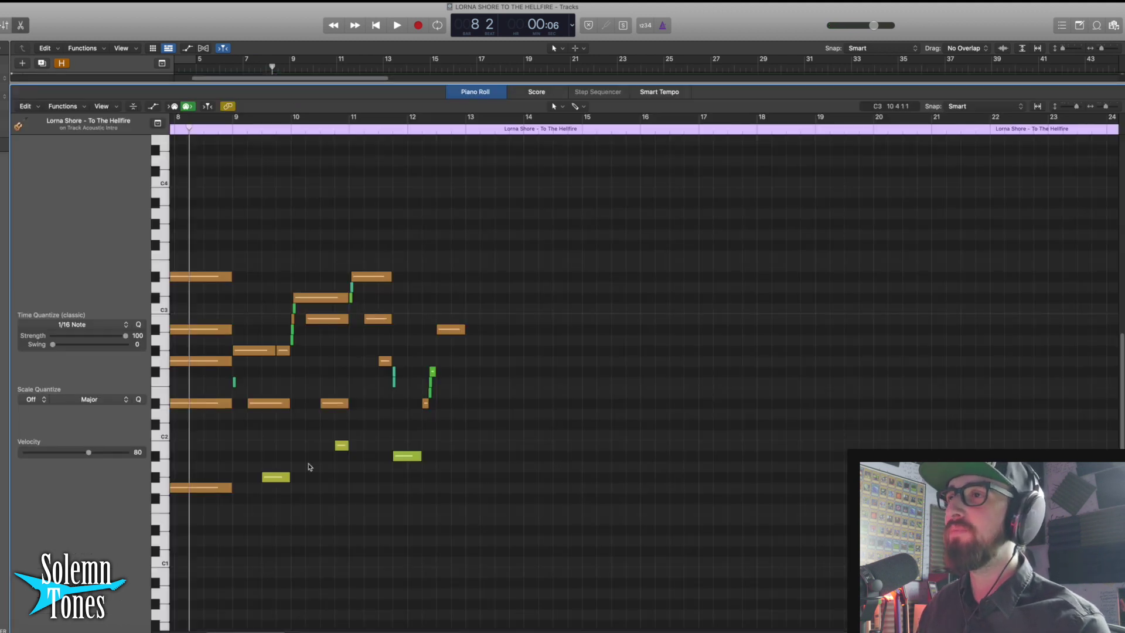
pyautogui.hscroll(-5, 326, 150)
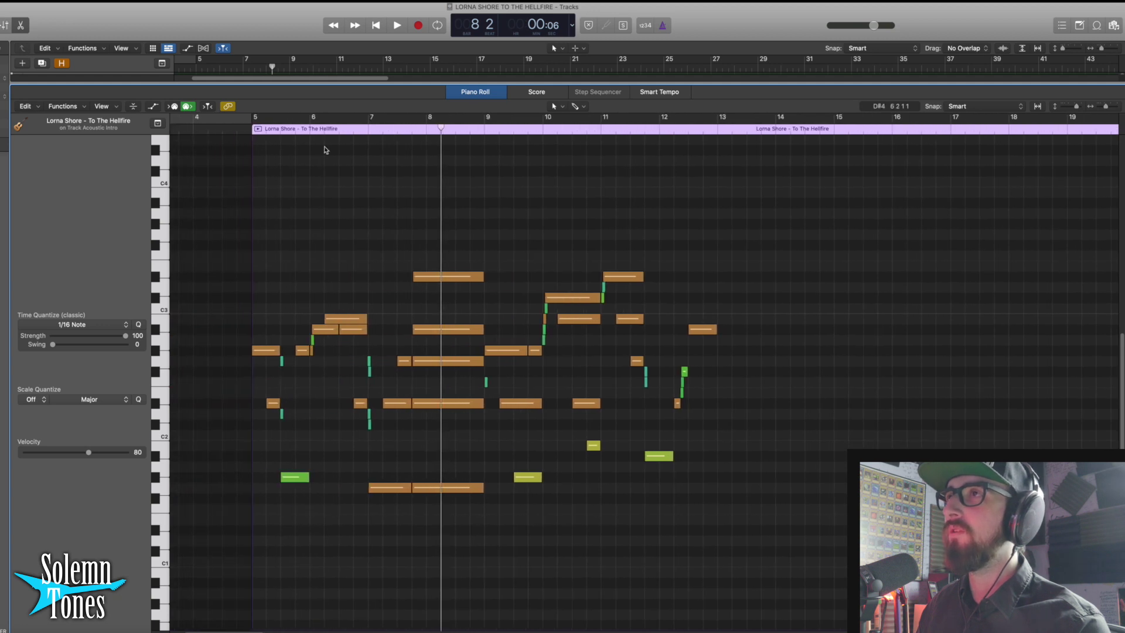
pyautogui.moveTo(348, 83); pyautogui.dragTo(410, 263)
pyautogui.scroll(2, 604, 375)
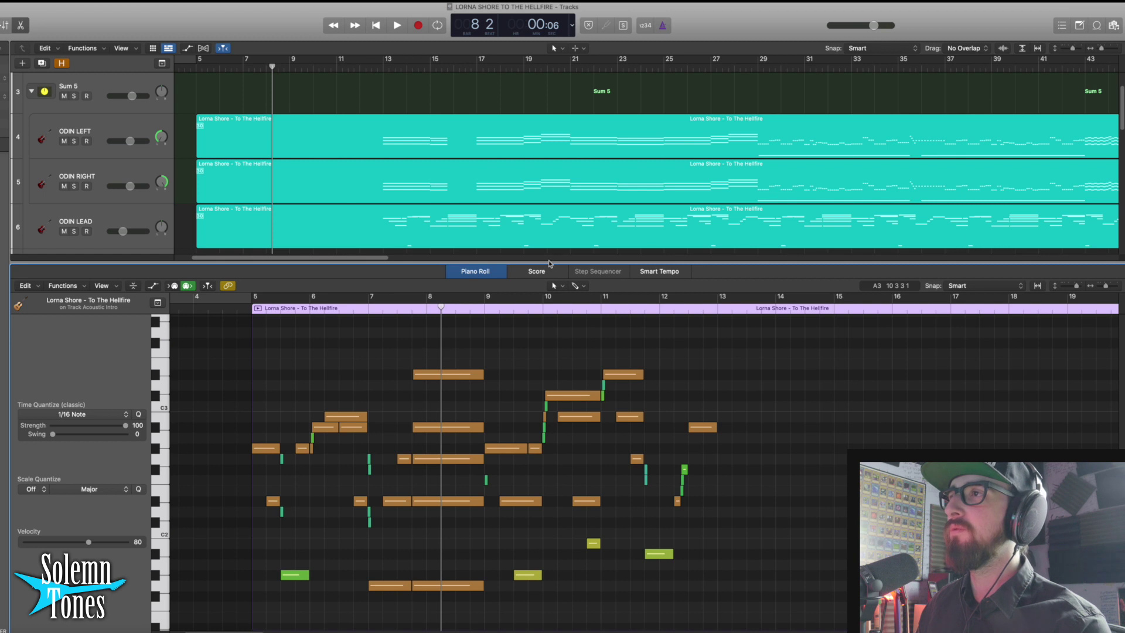
pyautogui.moveTo(550, 264); pyautogui.dragTo(549, 294)
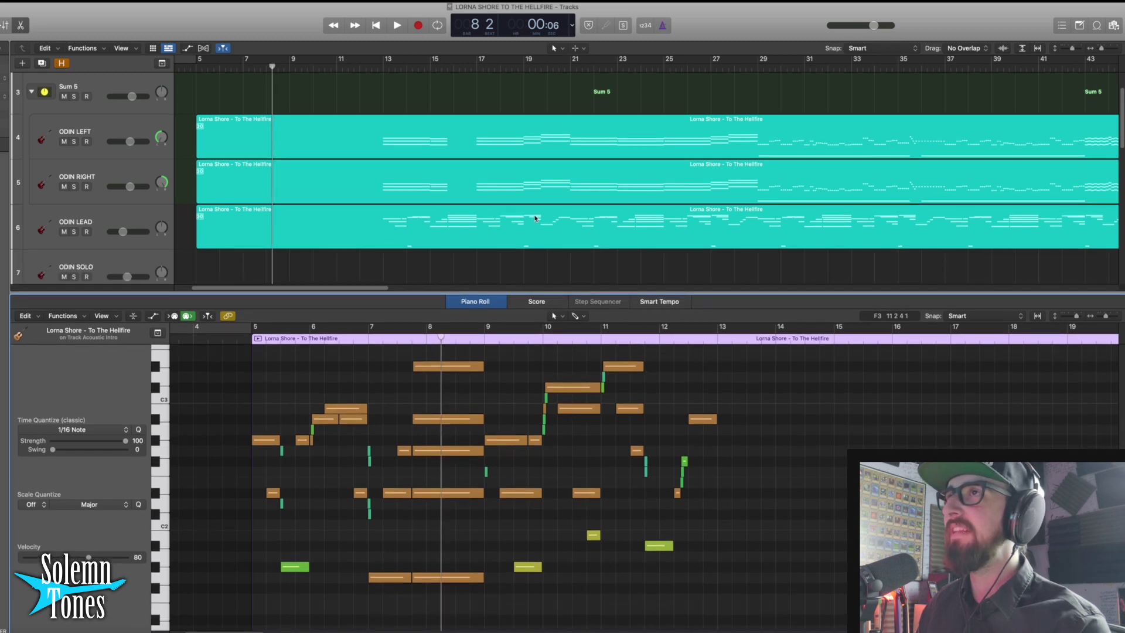
pyautogui.scroll(3, 538, 218)
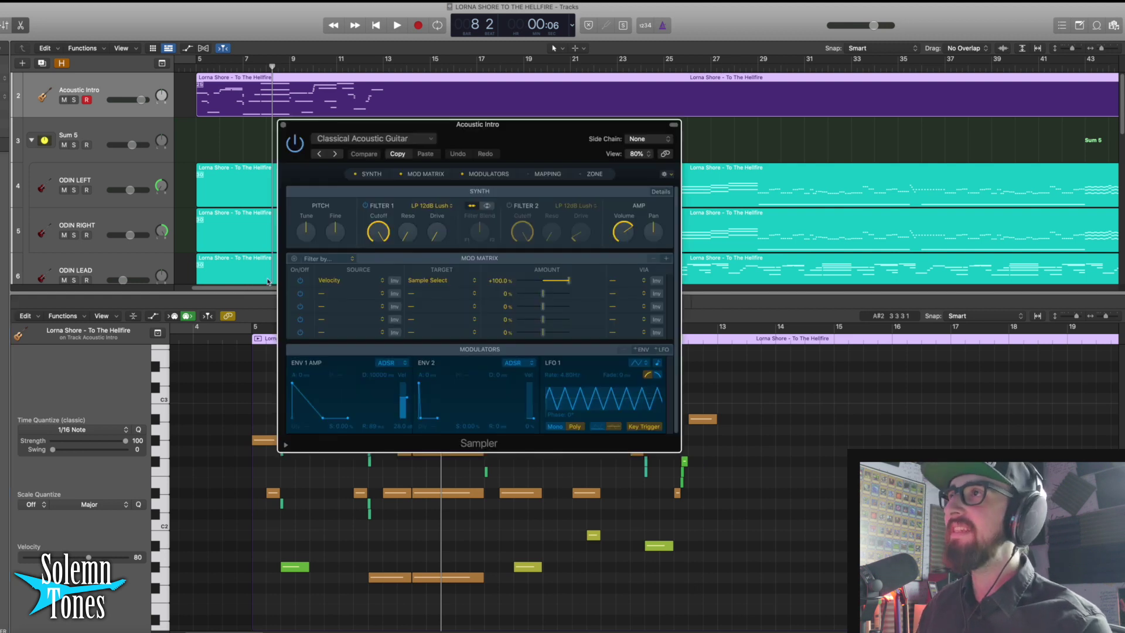
# Check the Sampler instrument used on the Acoustic Intro track, and close it along with the Piano Roll
pyautogui.moveTo(507, 145); pyautogui.dragTo(705, 158)
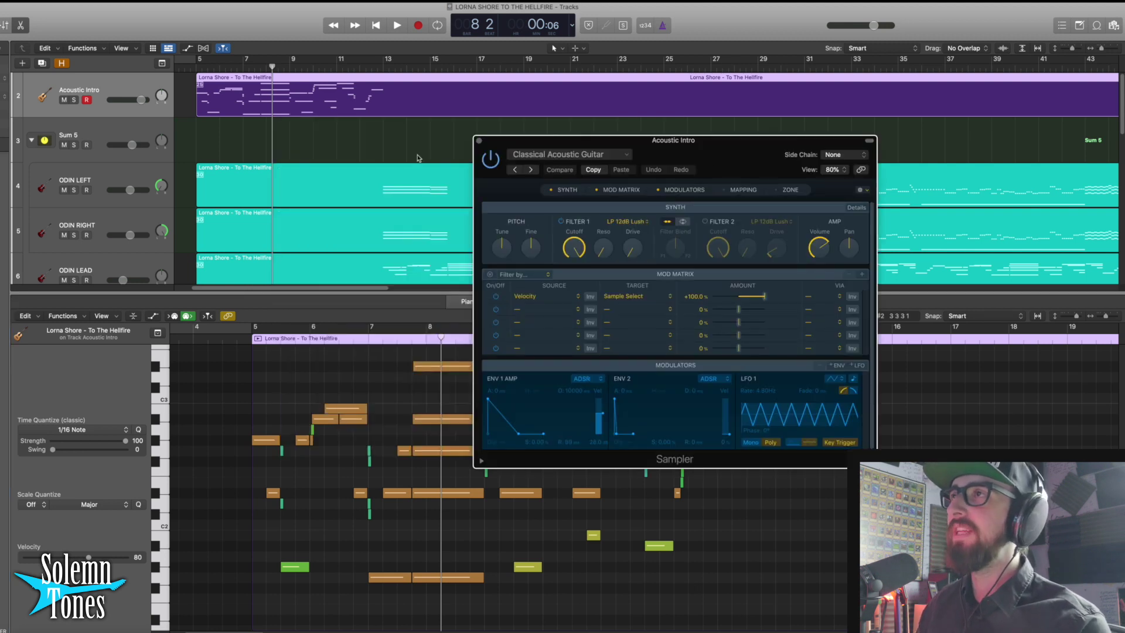
pyautogui.click(482, 141)
pyautogui.click(346, 337)
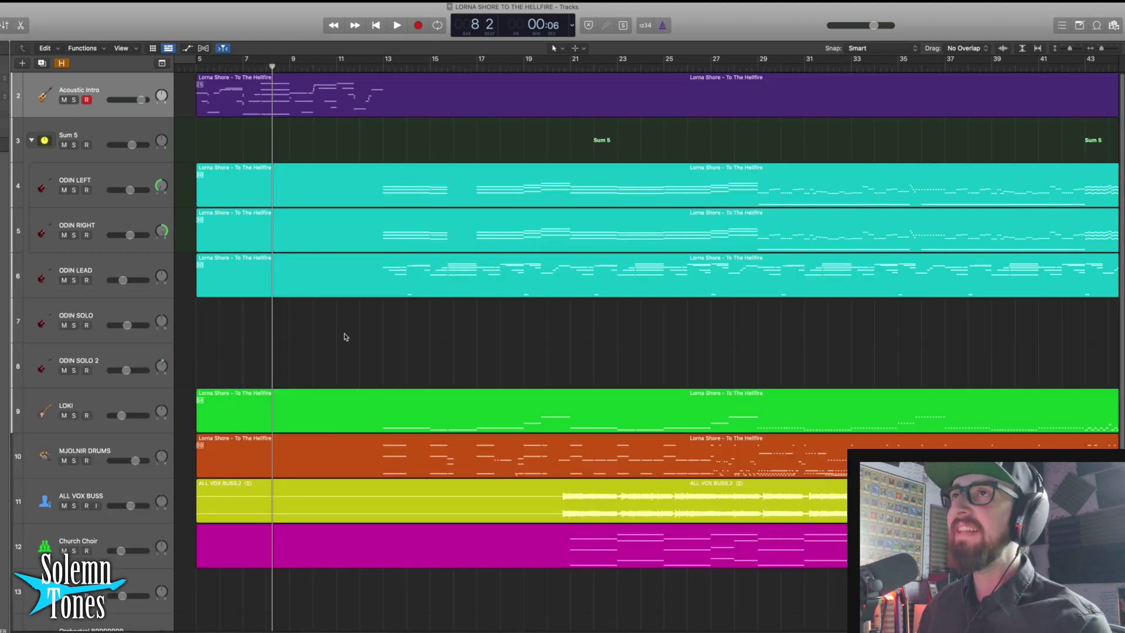
# Select the ODIN LEFT track and play the full-band section from bar 13 for a couple of bars
pyautogui.click(80, 180)
pyautogui.click(313, 150)
pyautogui.click(381, 67)
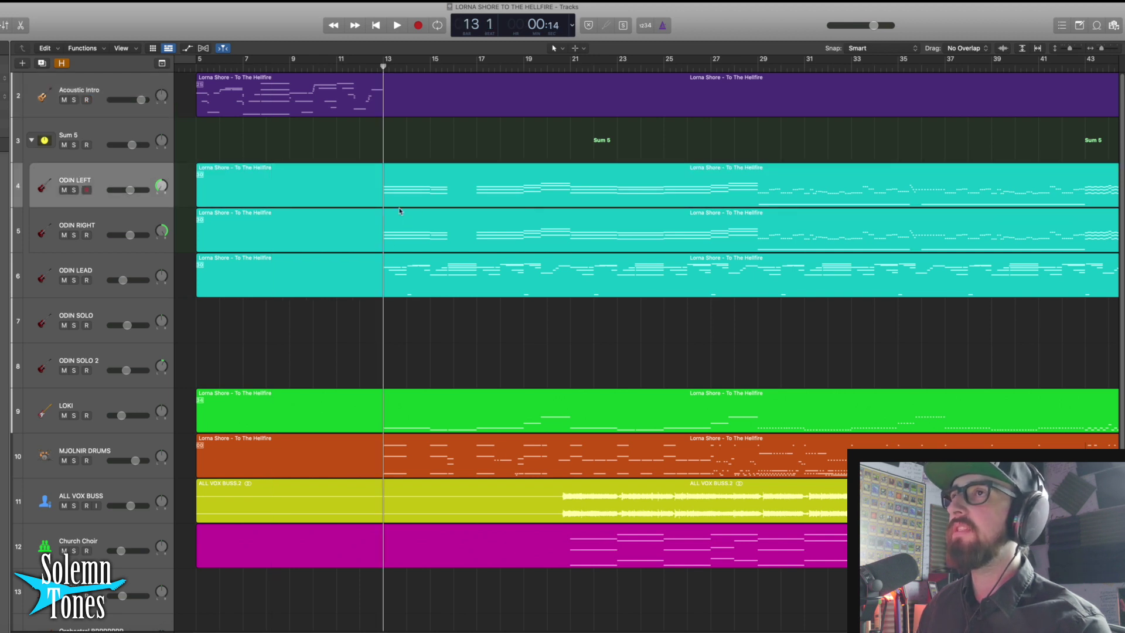
pyautogui.press('space')
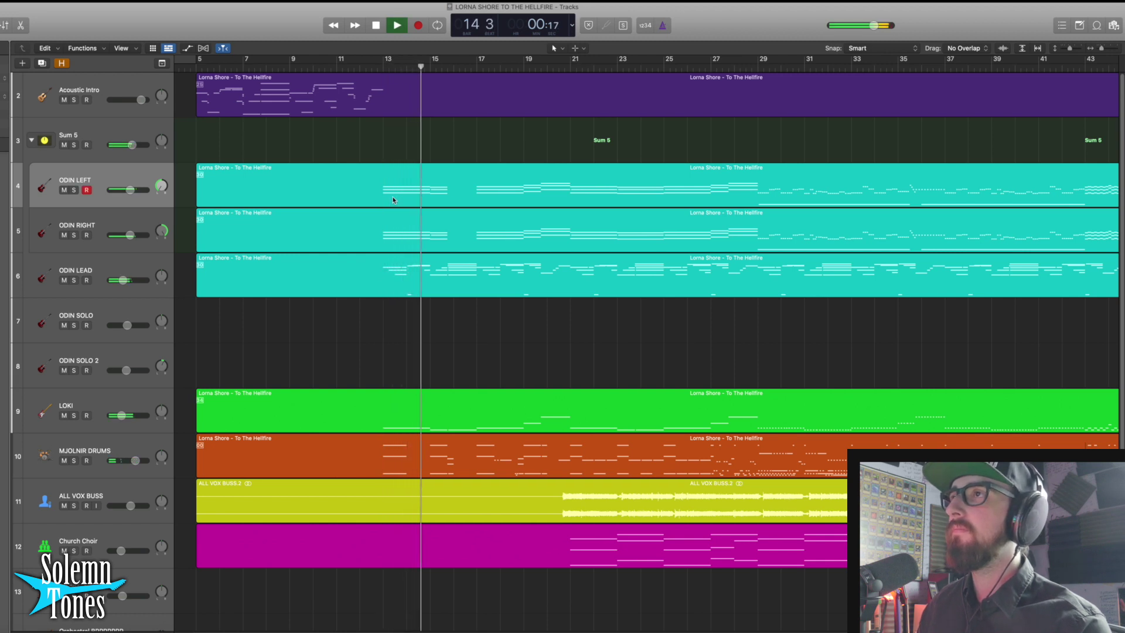
pyautogui.press('space')
# Inspect the Odin II guitar presets on the ODIN RIGHT and ODIN LEFT tracks, closing each plug-in window
pyautogui.click(102, 181)
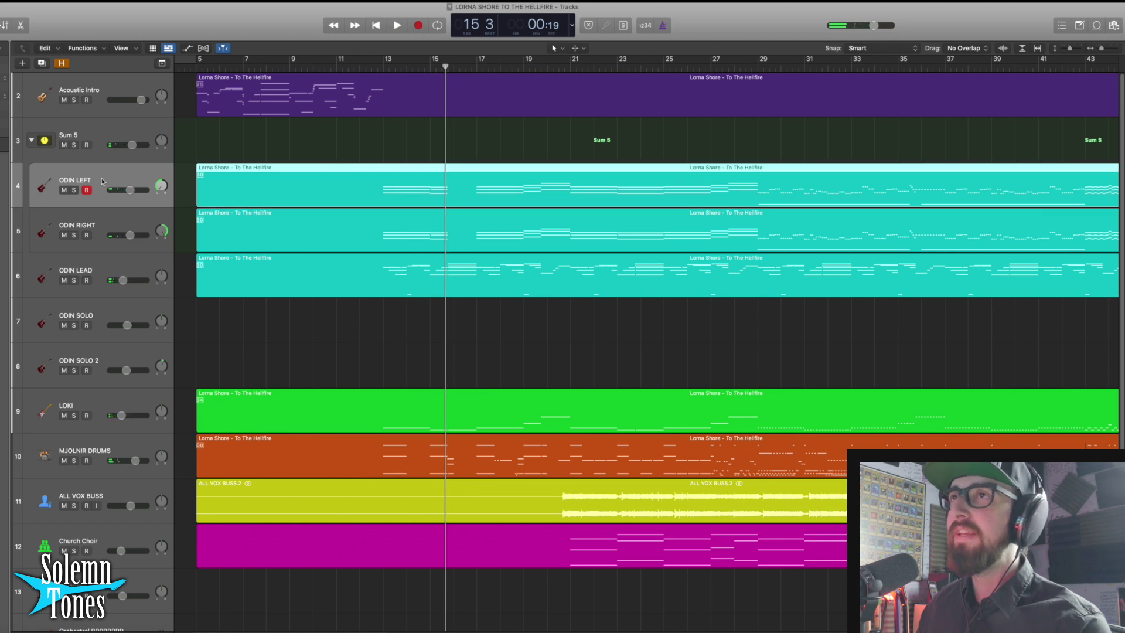
pyautogui.click(86, 235)
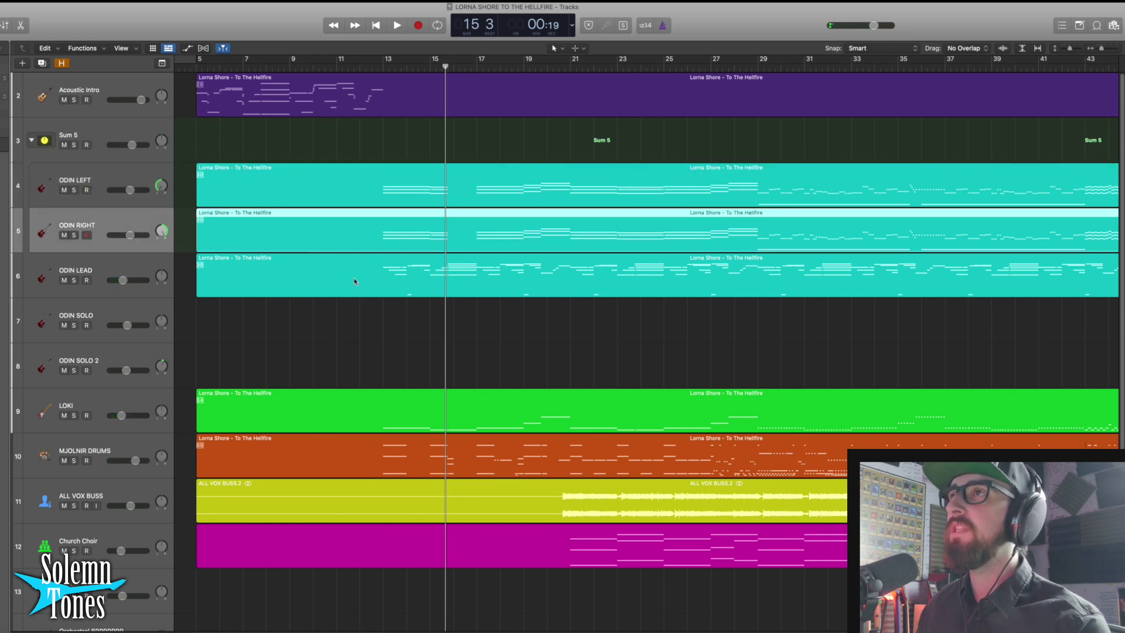
pyautogui.press('v')
pyautogui.moveTo(496, 144); pyautogui.dragTo(755, 169)
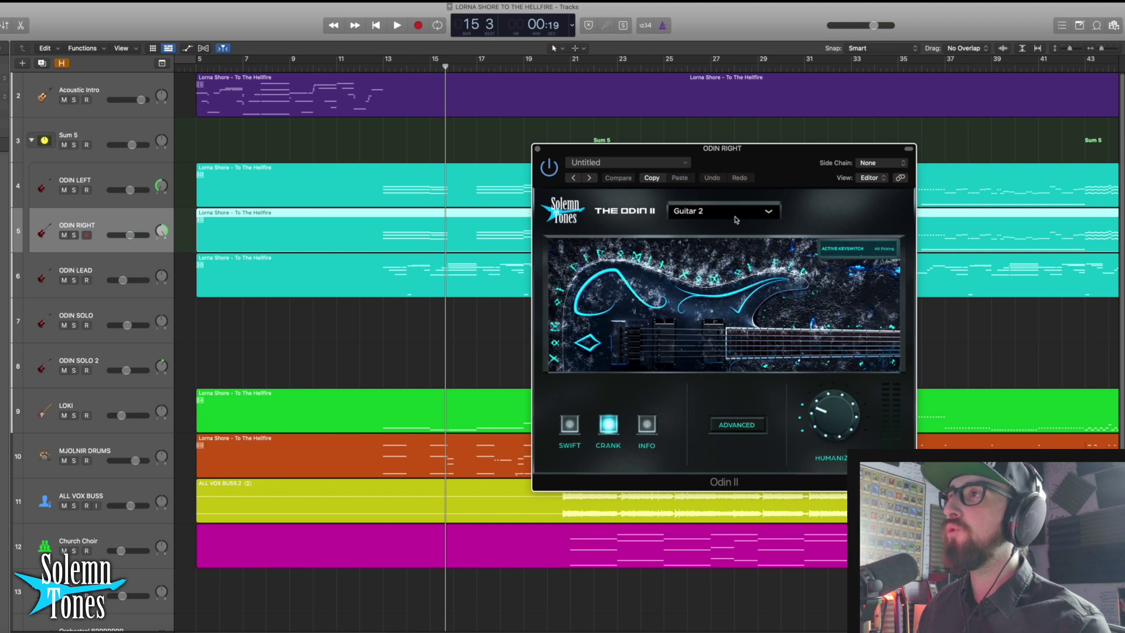
pyautogui.click(538, 149)
pyautogui.press('Up')
pyautogui.press('v')
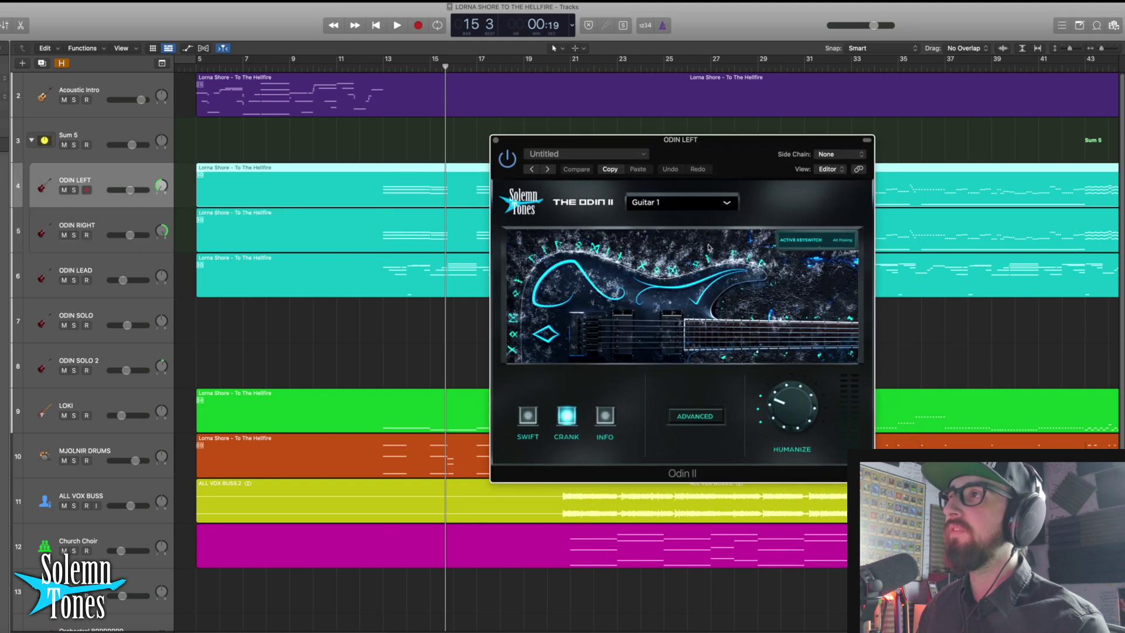
pyautogui.click(496, 141)
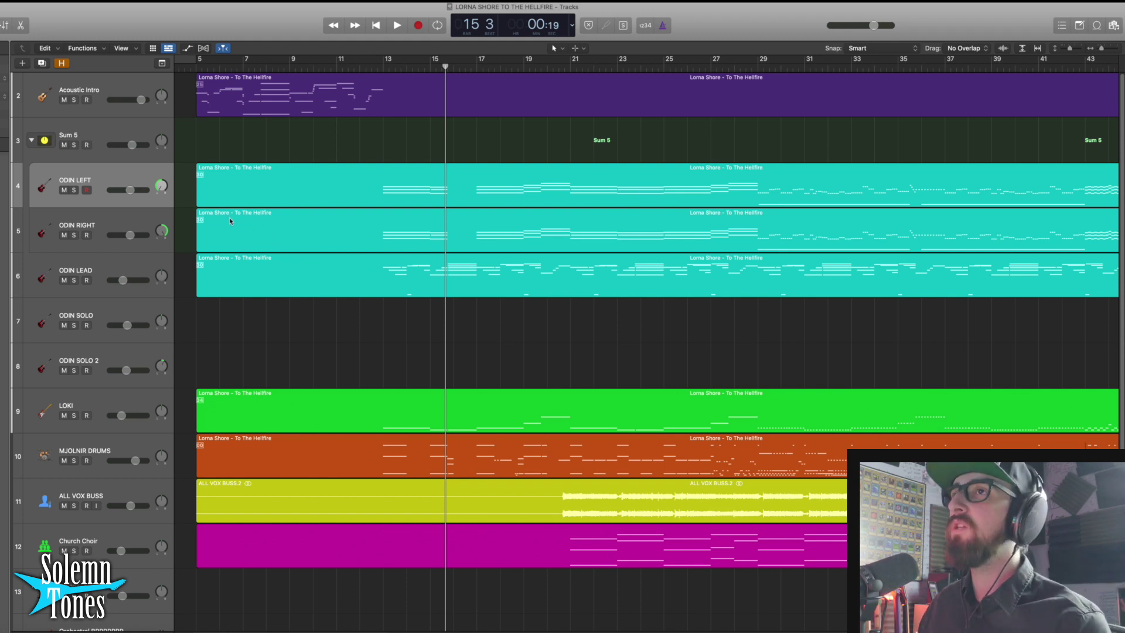
# Solo the ODIN LEAD track and play it from bar 13 for a couple of bars
pyautogui.click(110, 265)
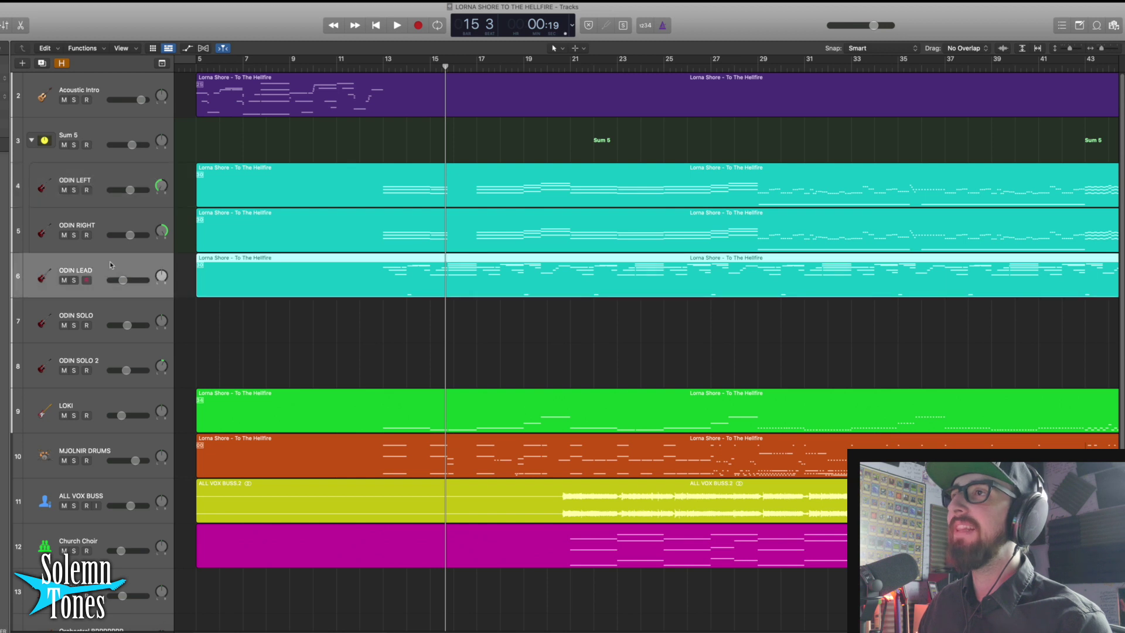
pyautogui.click(362, 341)
pyautogui.click(382, 68)
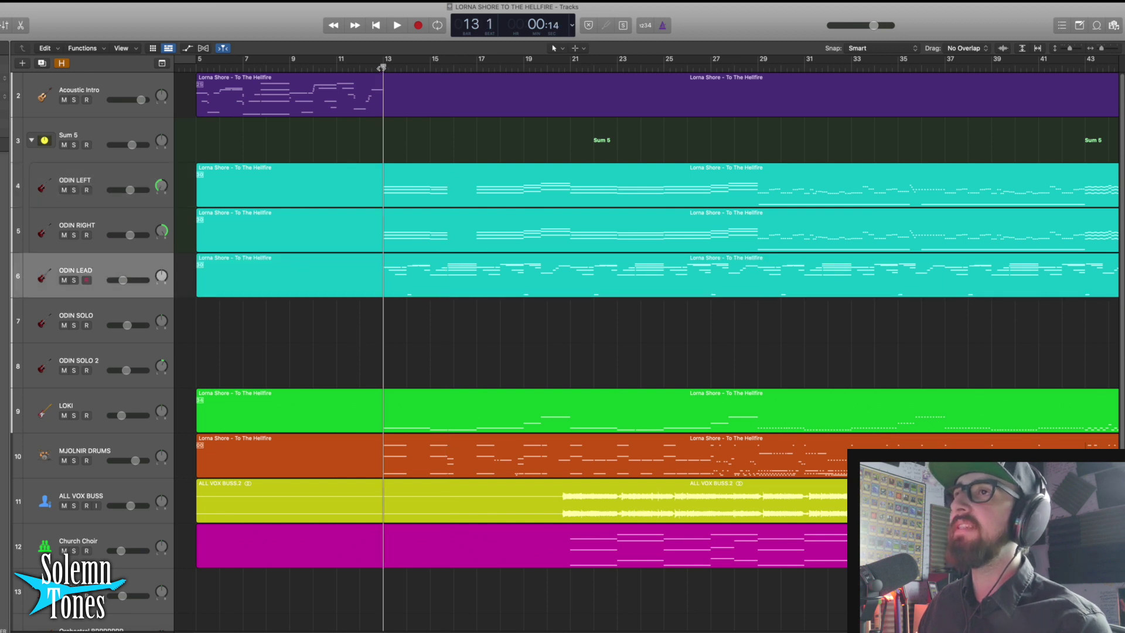
pyautogui.click(74, 280)
pyautogui.press('space')
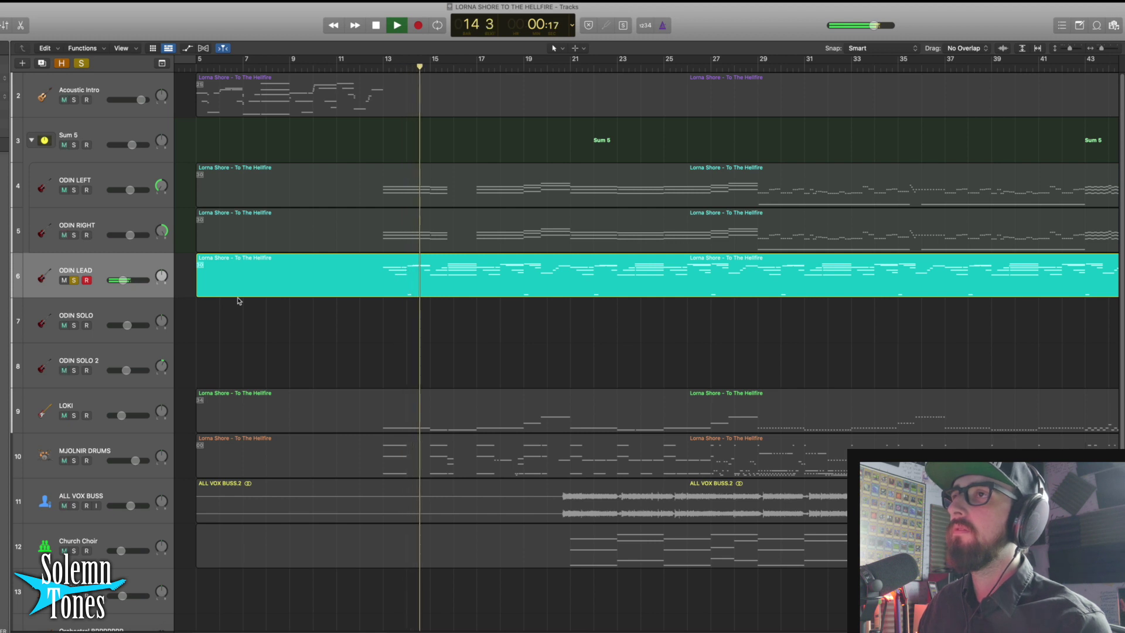
pyautogui.press('space')
# Check the Odin II preset on the ODIN LEAD track, close the plug-in window and unsolo the track
pyautogui.doubleClick(44, 276)
pyautogui.moveTo(516, 129); pyautogui.dragTo(643, 160)
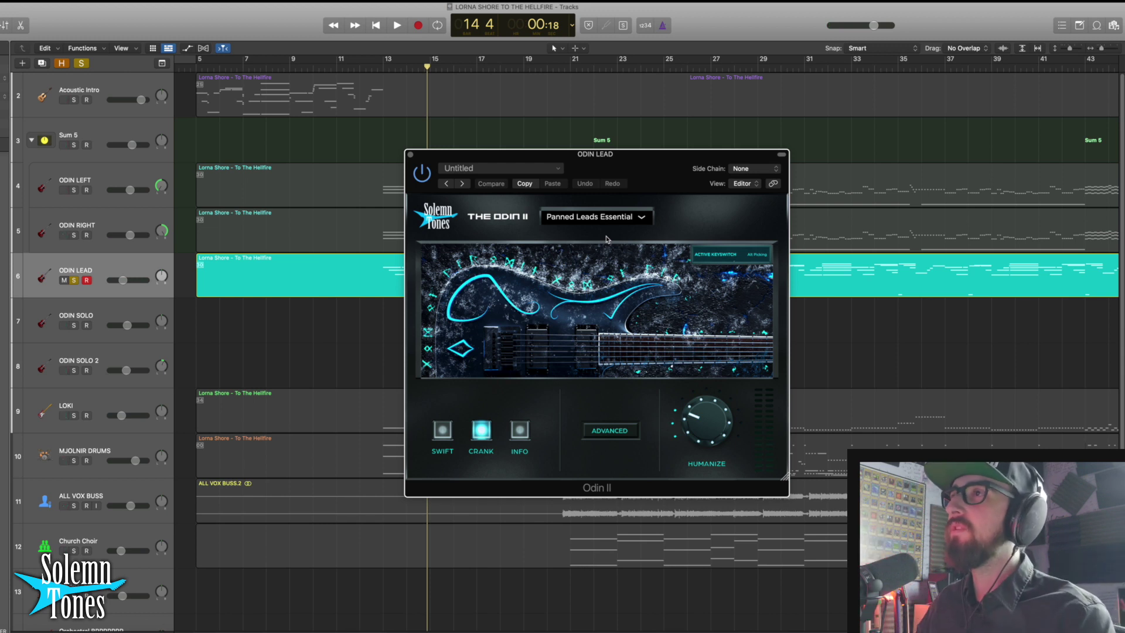
pyautogui.click(411, 155)
# Open the ODIN SOLO region at bar 149 in the Piano Roll, examine all its notes zoomed out, and close the editor
pyautogui.click(301, 324)
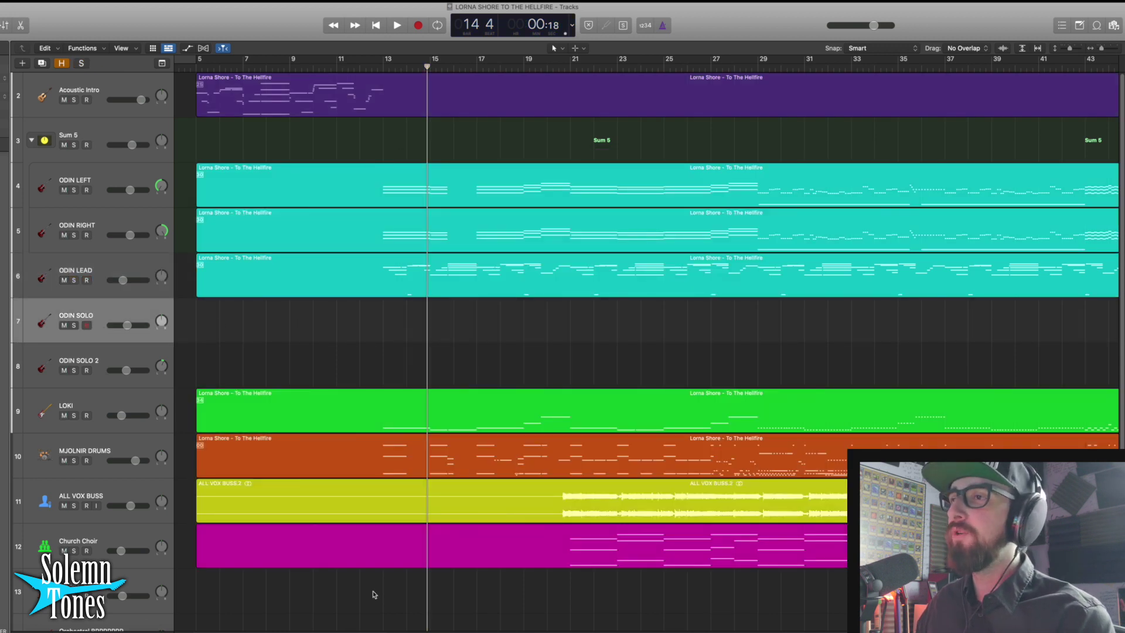
pyautogui.hscroll(20, 374, 631)
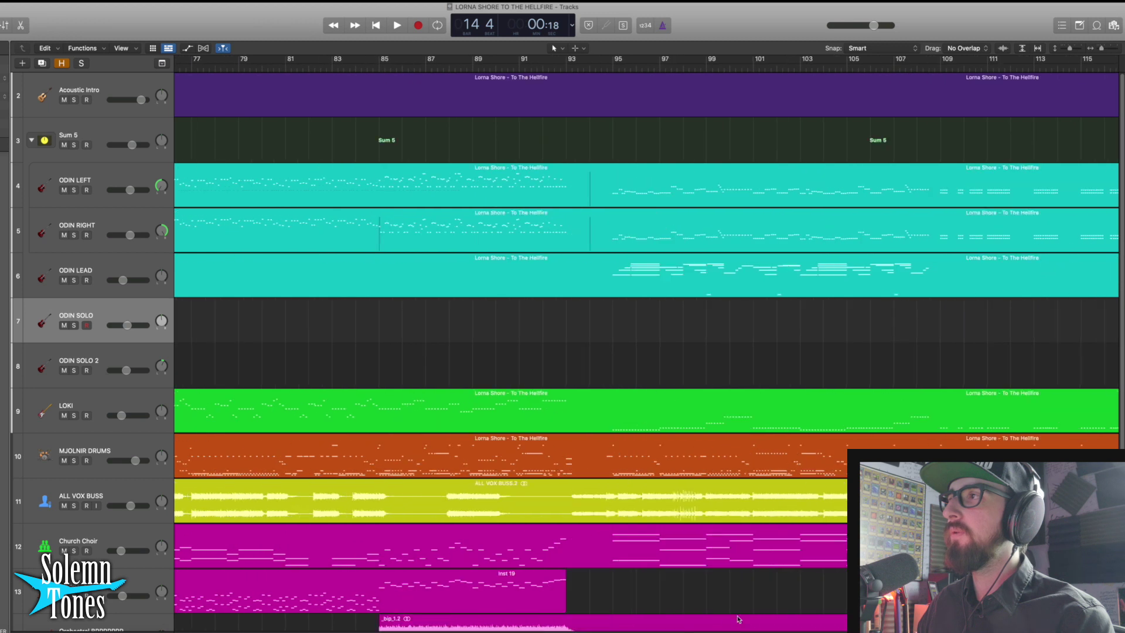
pyautogui.hscroll(10, 375, 631)
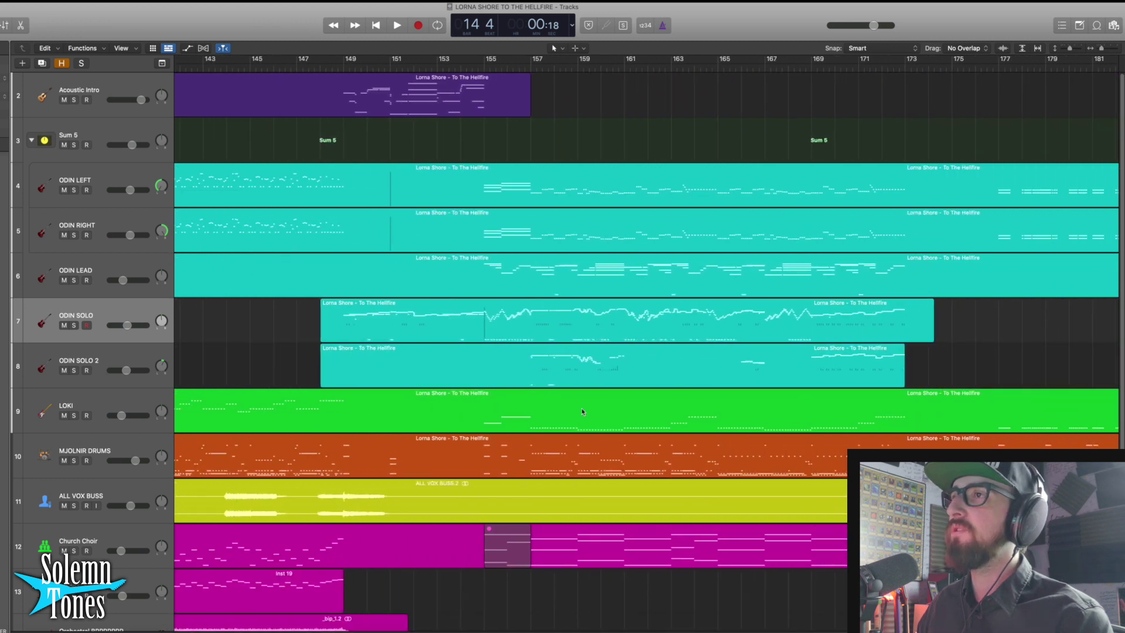
pyautogui.click(343, 70)
pyautogui.doubleClick(424, 322)
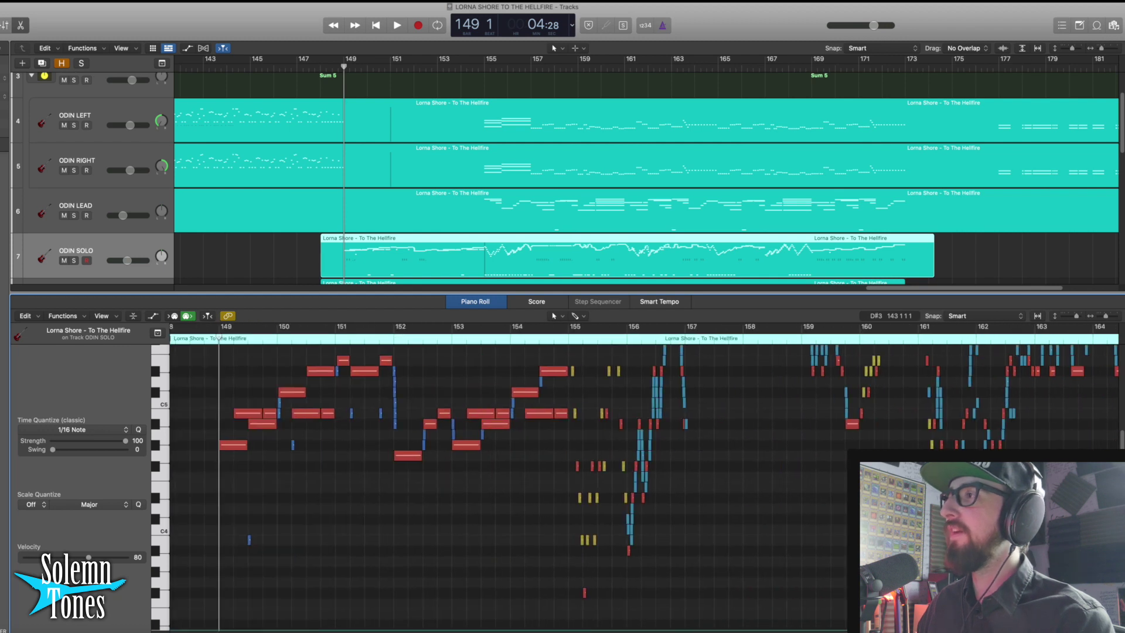
pyautogui.moveTo(1104, 321); pyautogui.dragTo(1058, 326)
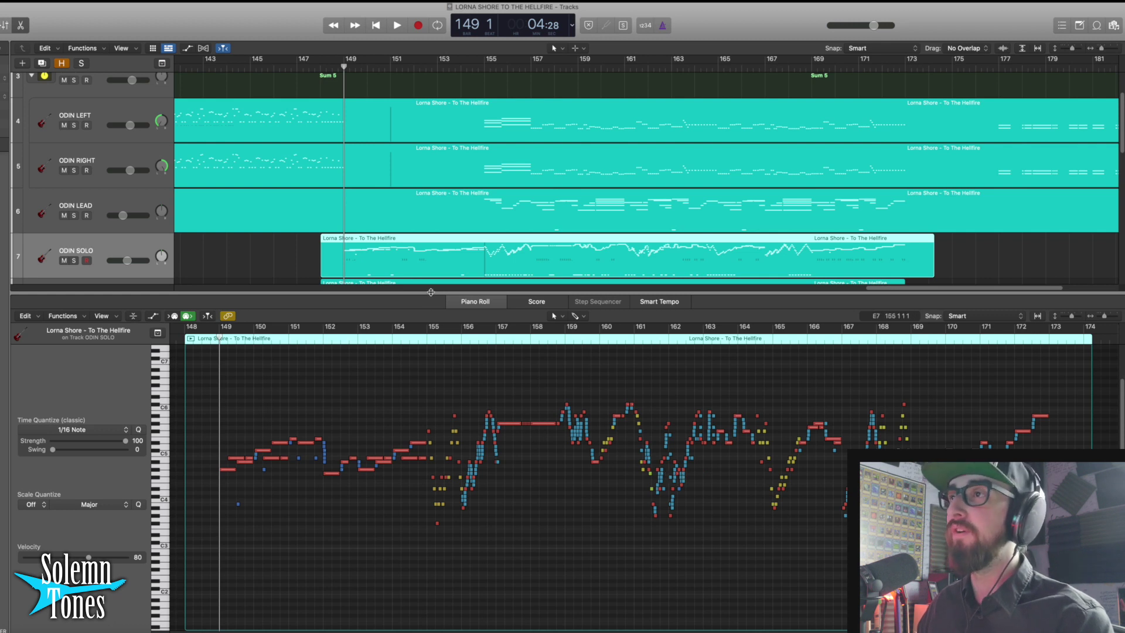
pyautogui.moveTo(431, 292); pyautogui.dragTo(495, 631)
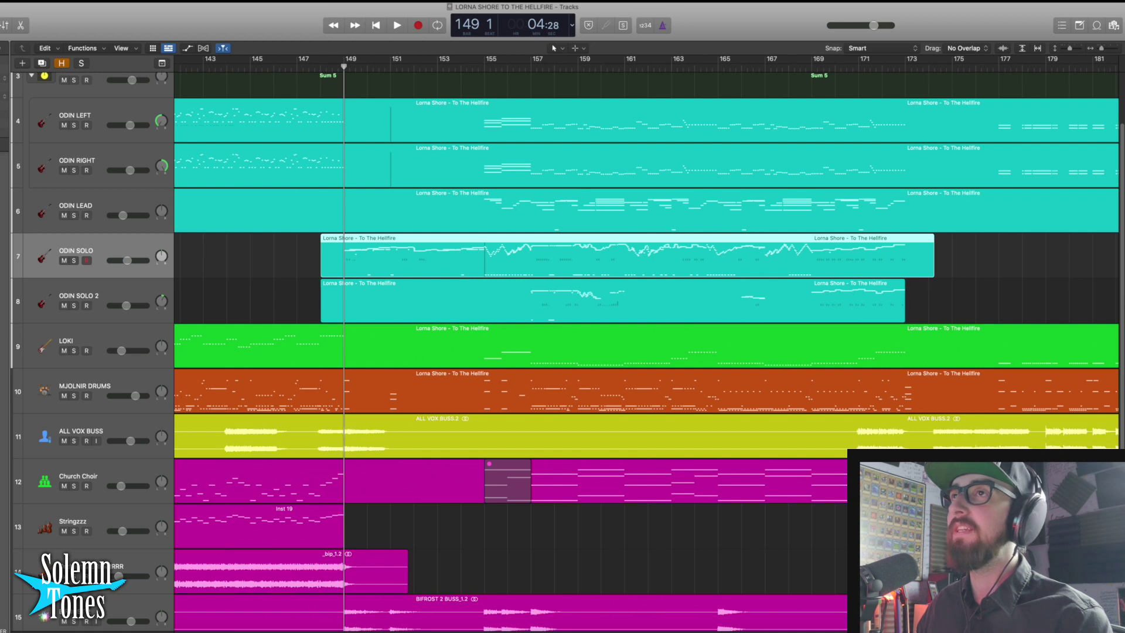
# Inspect the Odin II presets on the ODIN SOLO and ODIN SOLO 2 tracks, closing each plug-in window
pyautogui.press('v')
pyautogui.moveTo(537, 141); pyautogui.dragTo(631, 157)
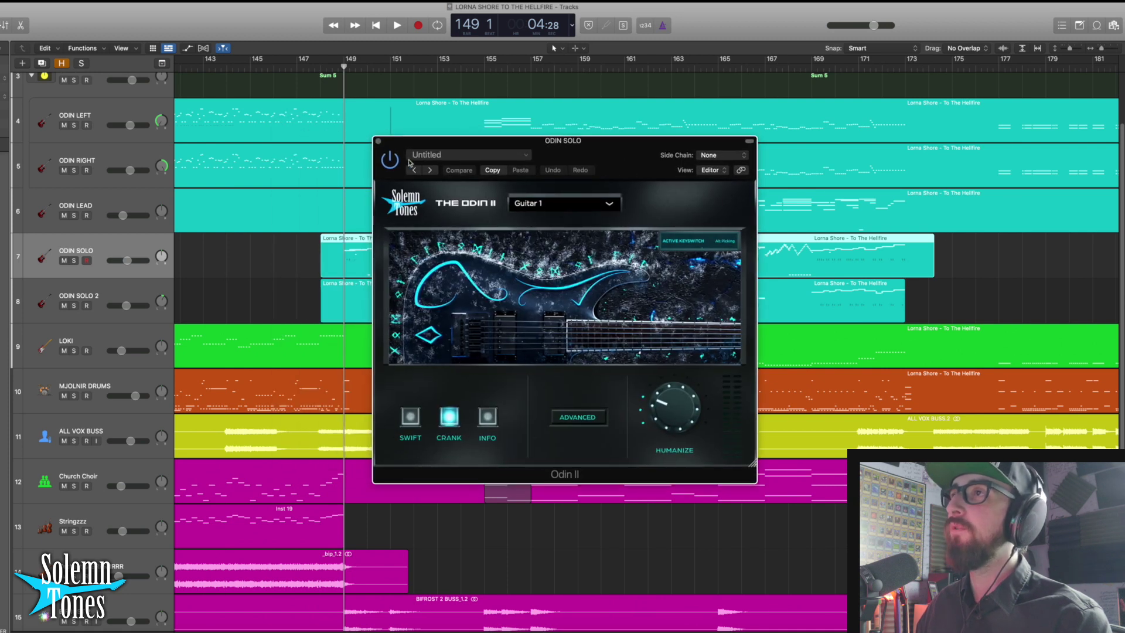
pyautogui.click(378, 141)
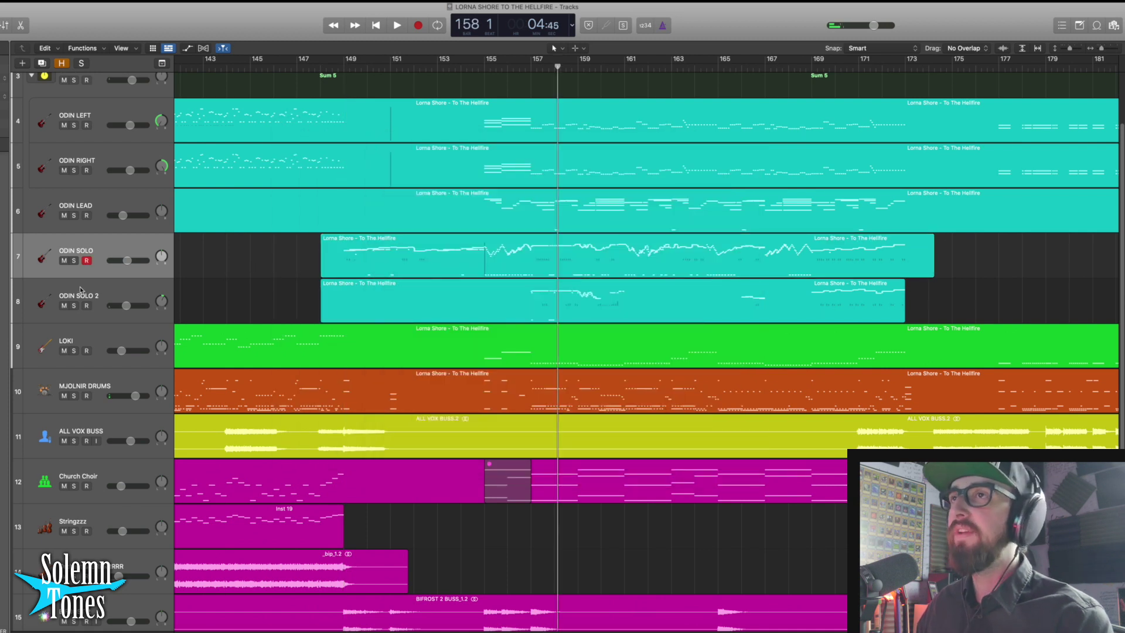
pyautogui.click(114, 298)
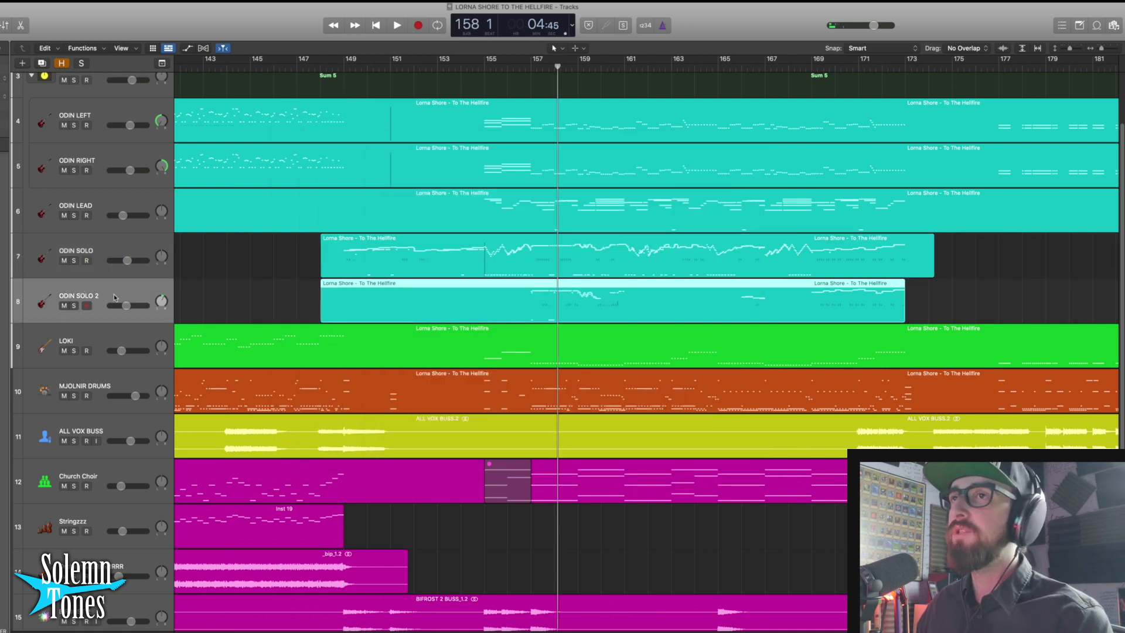
pyautogui.press('v')
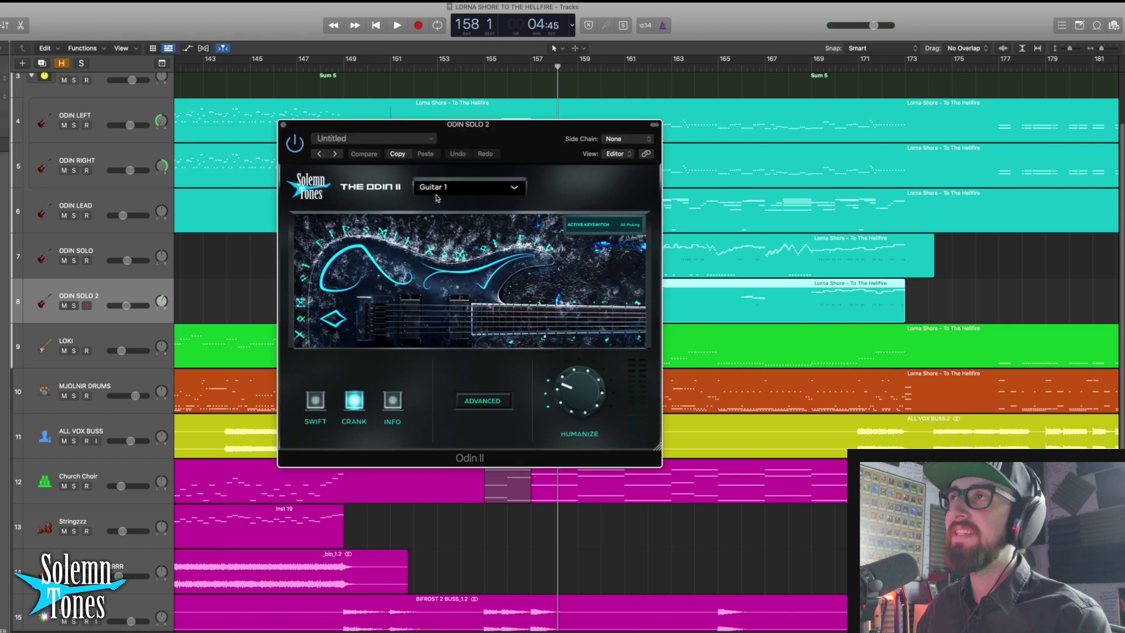
pyautogui.click(284, 126)
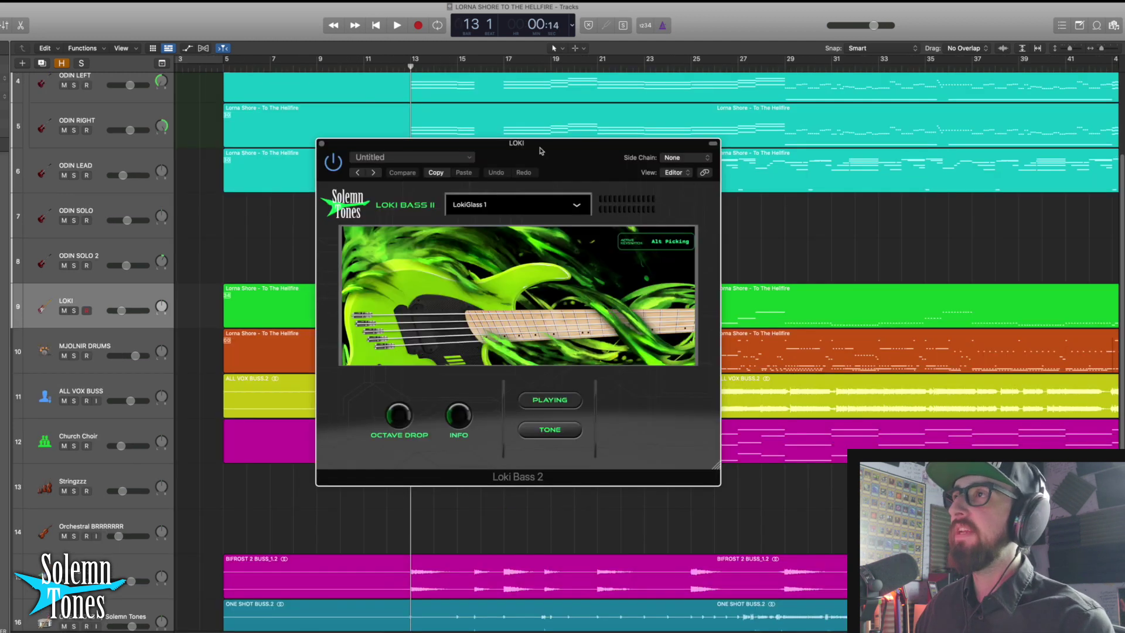
# Check the Loki Bass 2 preset on the LOKI track, close it, and open the bass region in the Piano Roll
pyautogui.moveTo(515, 143); pyautogui.dragTo(685, 160)
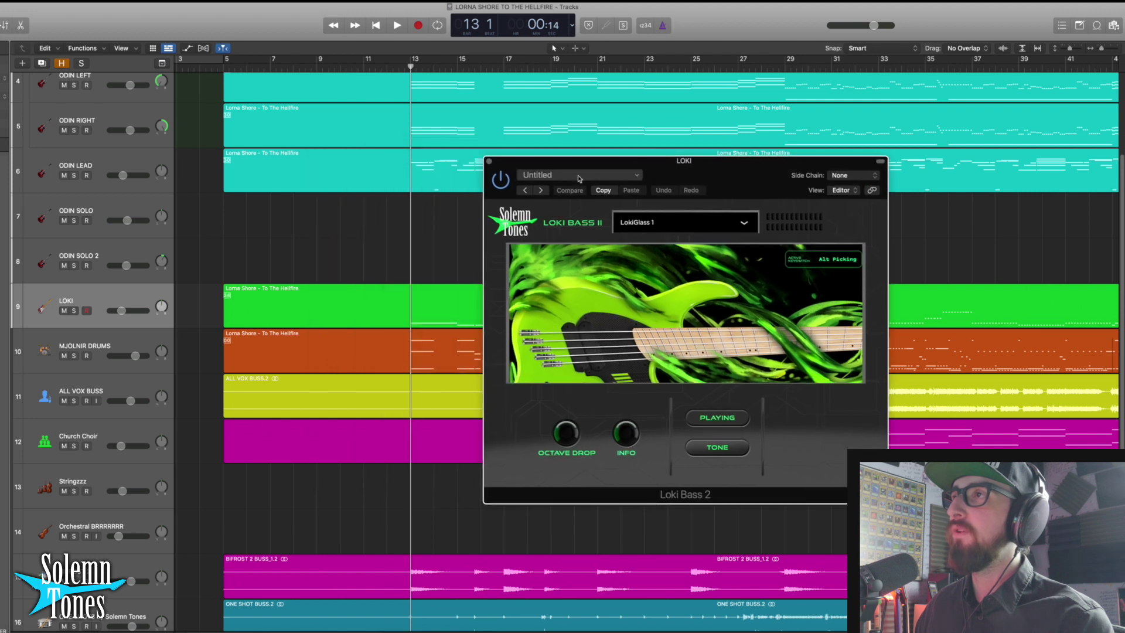
pyautogui.press('super+w')
pyautogui.doubleClick(451, 305)
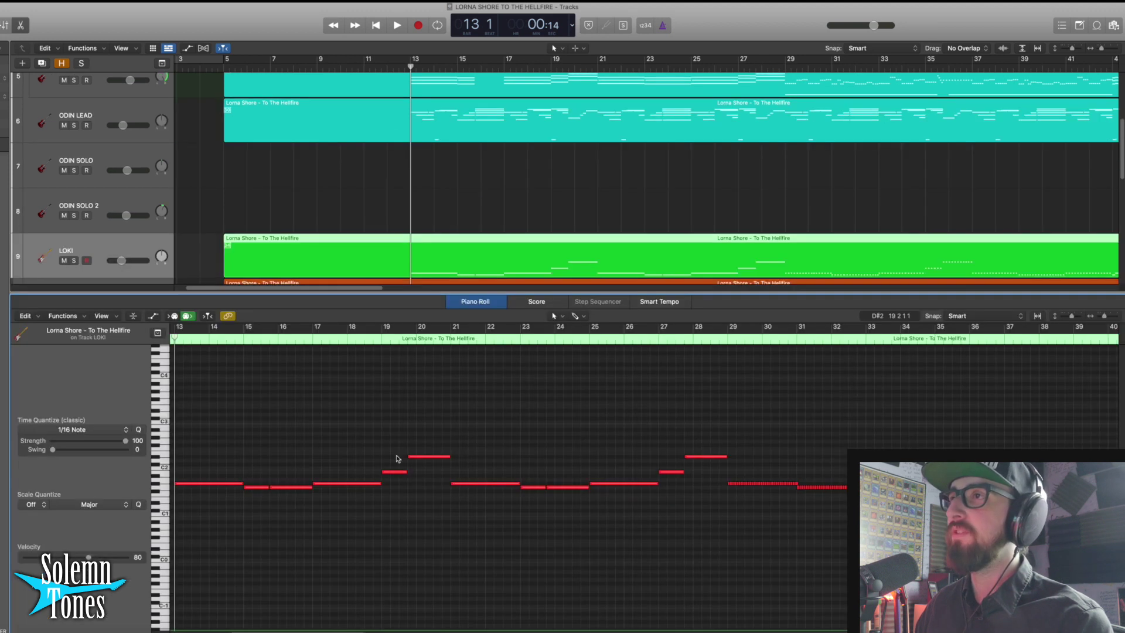
# Close the Piano Roll and inspect the Mjölnir Drums plug-in on the MJOLNIR DRUMS track, closing its window when done
pyautogui.press('p')
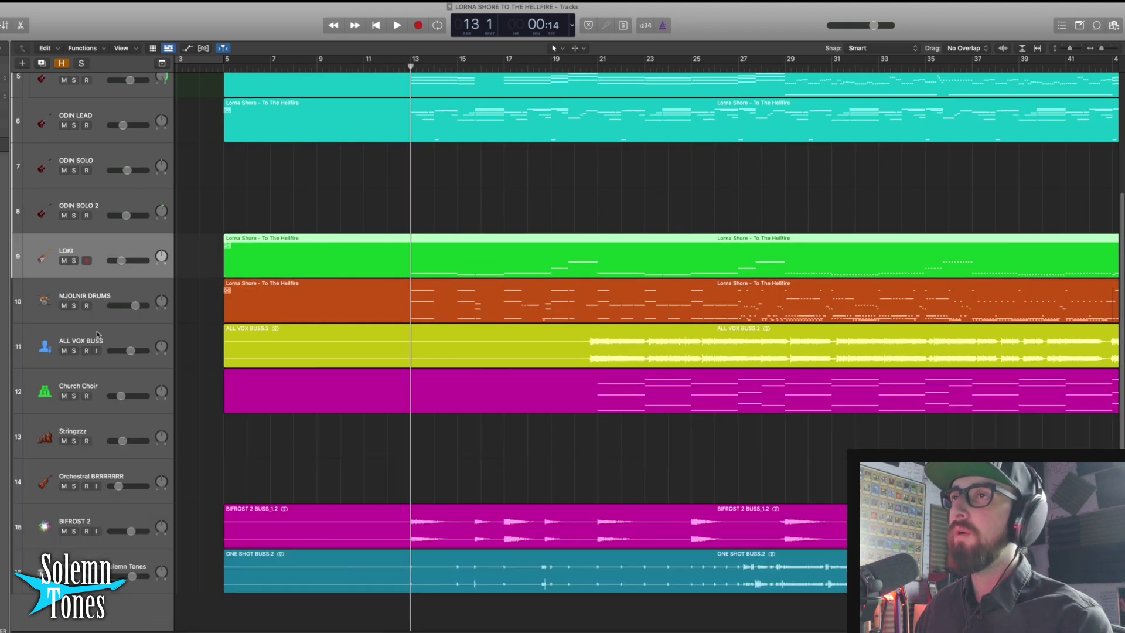
pyautogui.click(91, 296)
pyautogui.moveTo(894, 172); pyautogui.dragTo(862, 174)
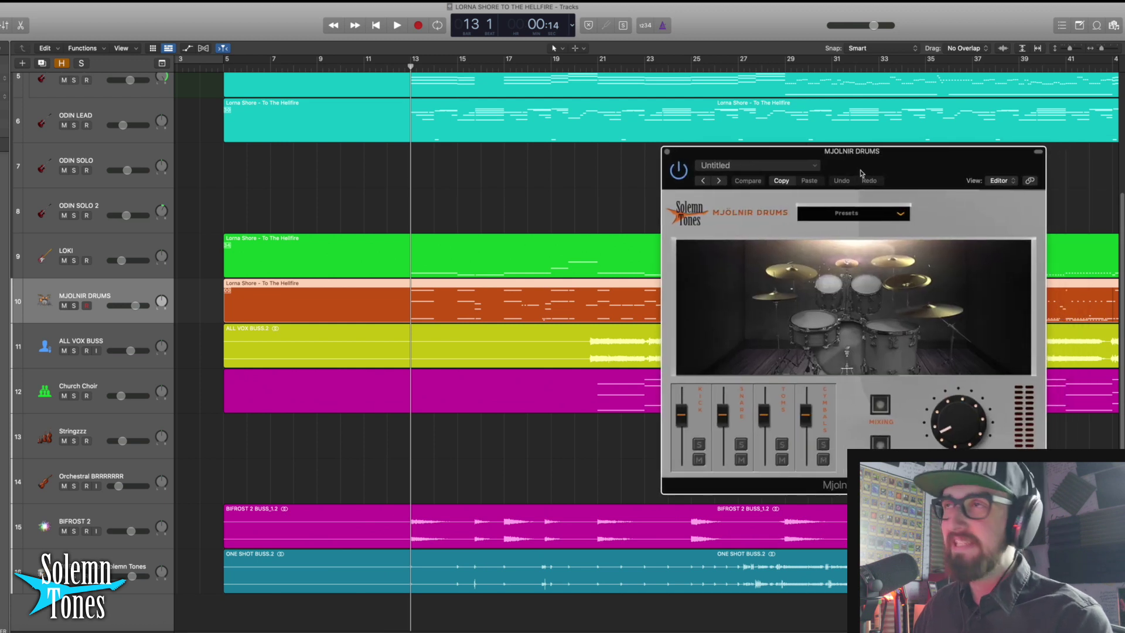
pyautogui.press('v')
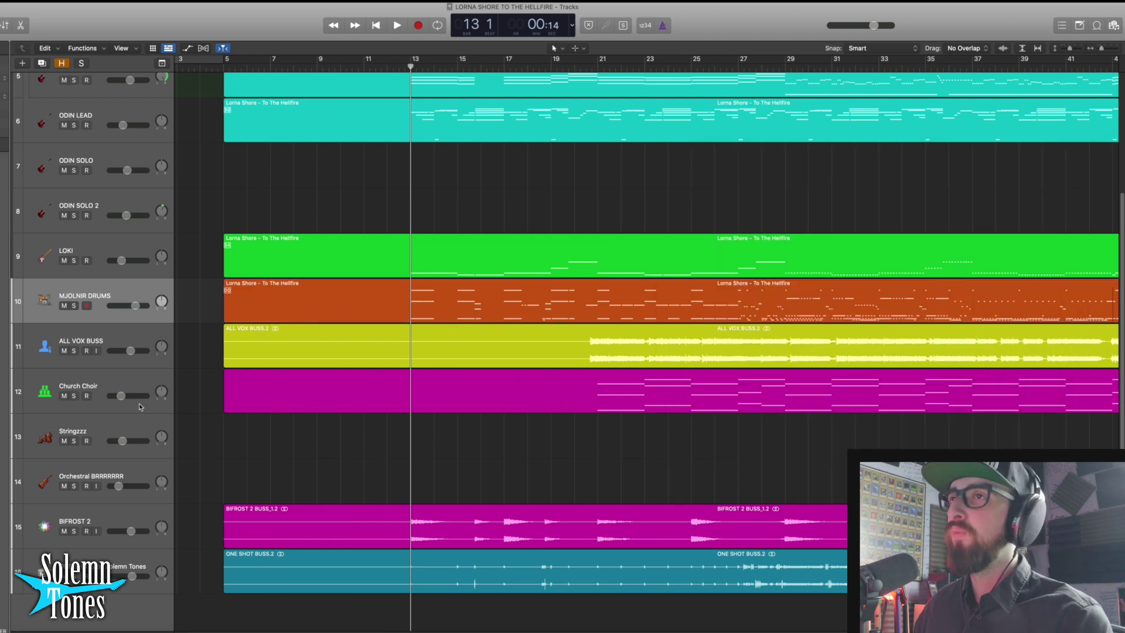
# Solo the ALL VOX BUSS track, inspect its Beast plug-in, close the plug-in window and unsolo the track
pyautogui.click(106, 343)
pyautogui.click(74, 351)
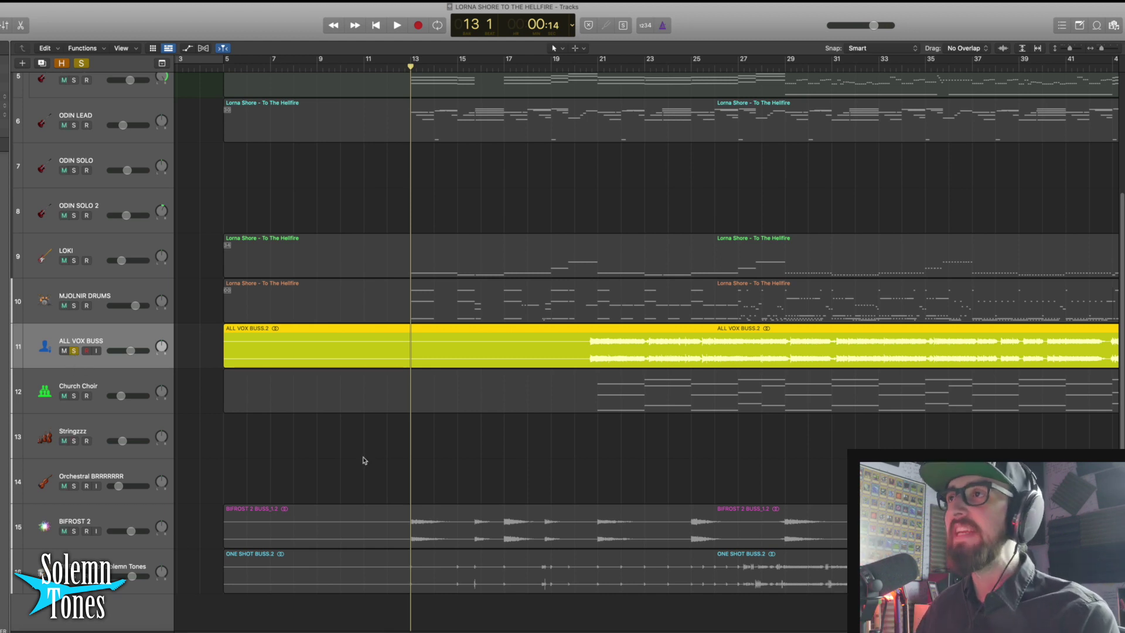
pyautogui.press('v')
pyautogui.scroll(1, 436, 474)
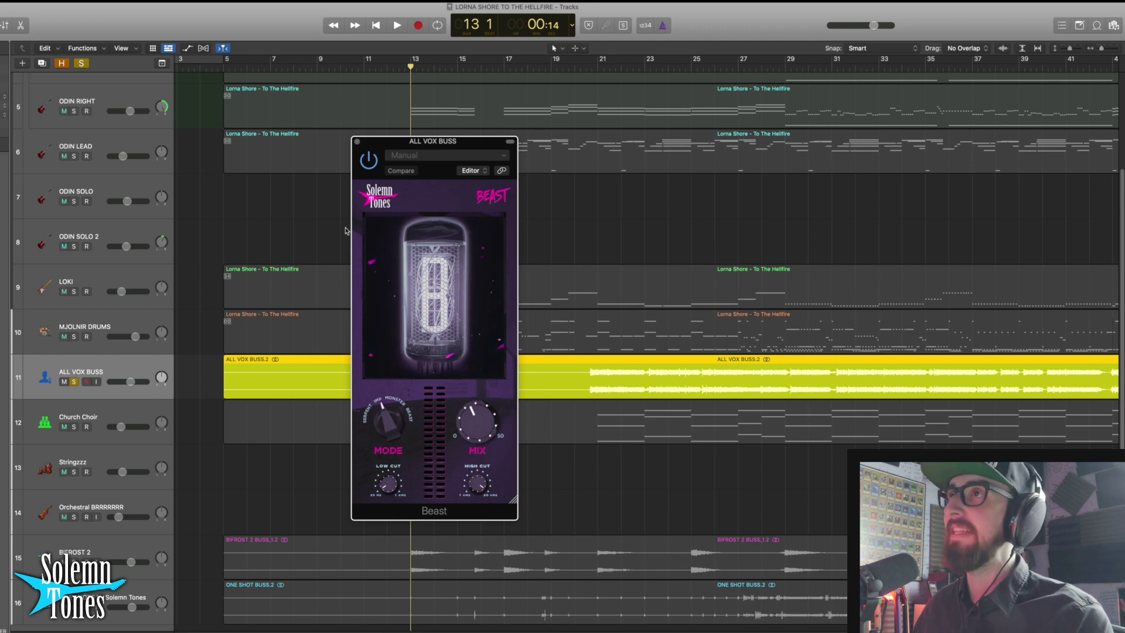
pyautogui.click(357, 142)
pyautogui.scroll(-1, 302, 416)
# Select the Church Choir track, move the playhead to bar 69, and select the Stringzzz region starting there
pyautogui.click(105, 377)
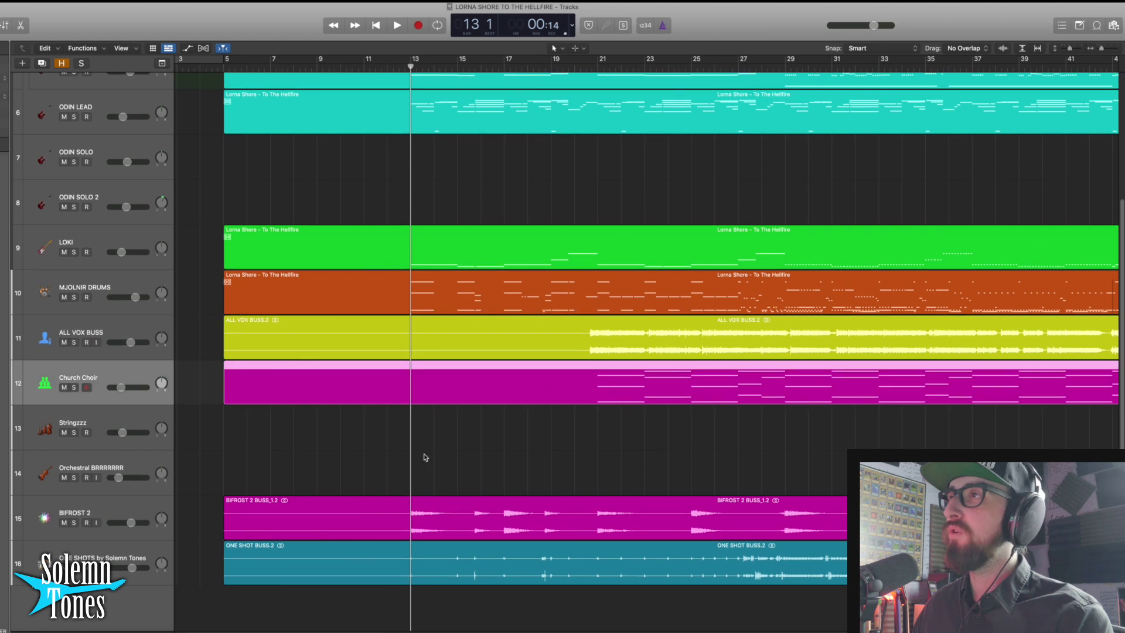
pyautogui.click(606, 68)
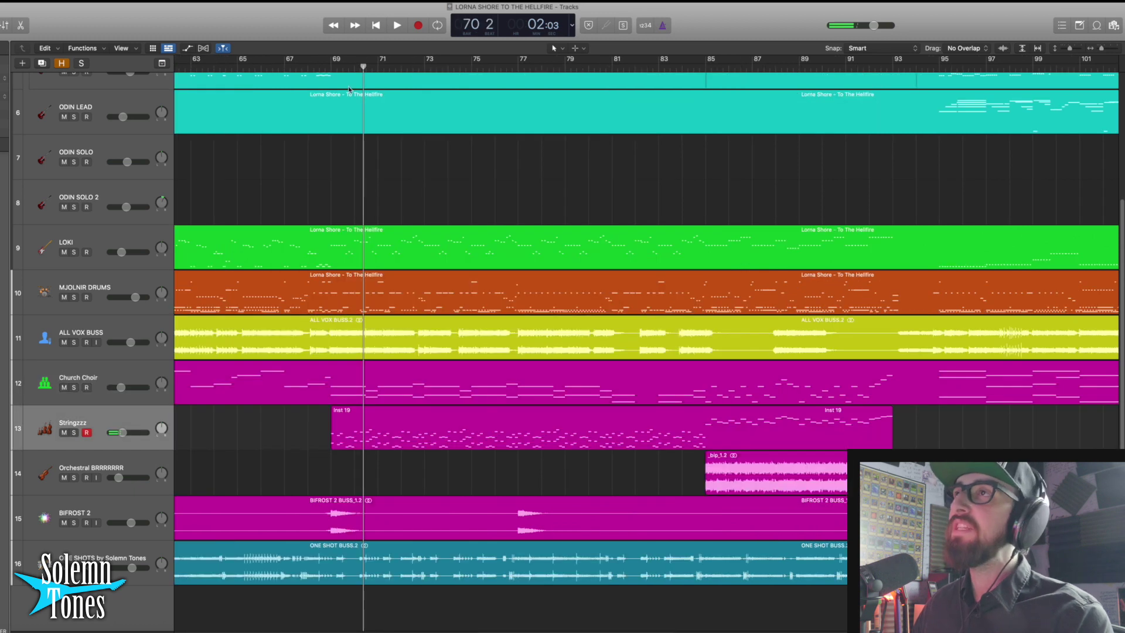
pyautogui.click(331, 68)
pyautogui.click(347, 421)
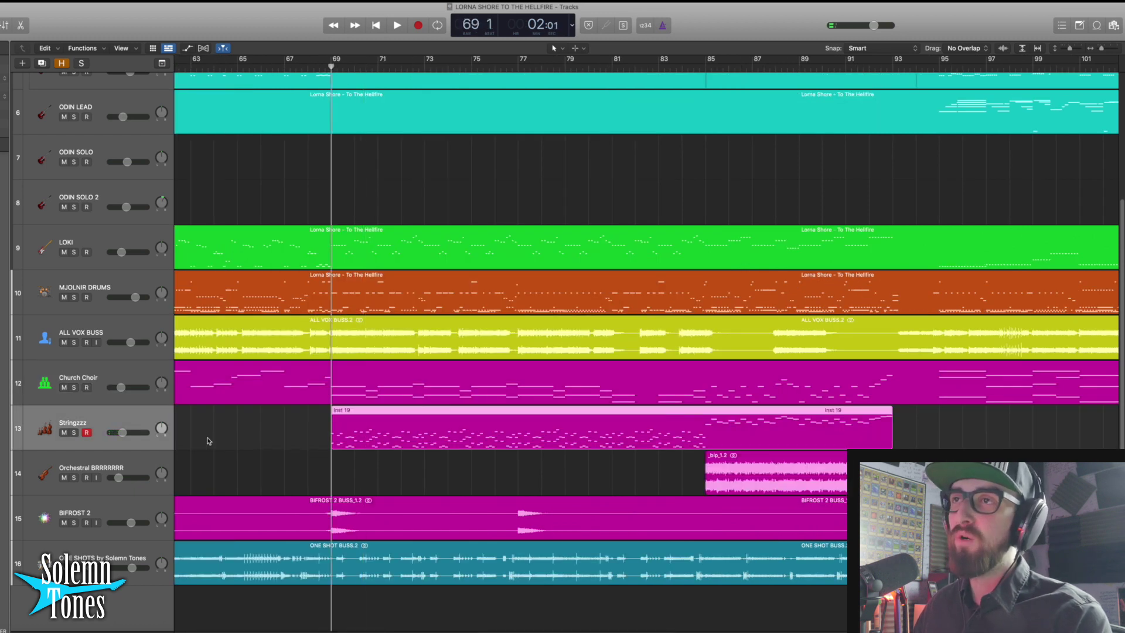
# Solo the Stringzzz track, play it from bar 69 for a few bars, stop playback and unsolo it
pyautogui.click(75, 434)
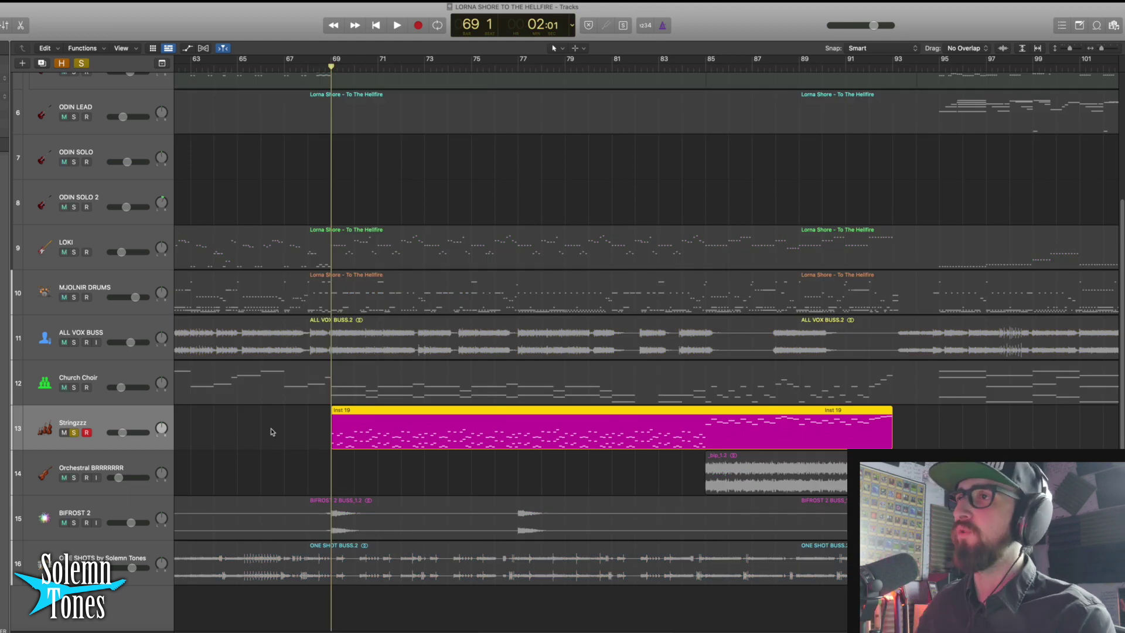
pyautogui.press('space')
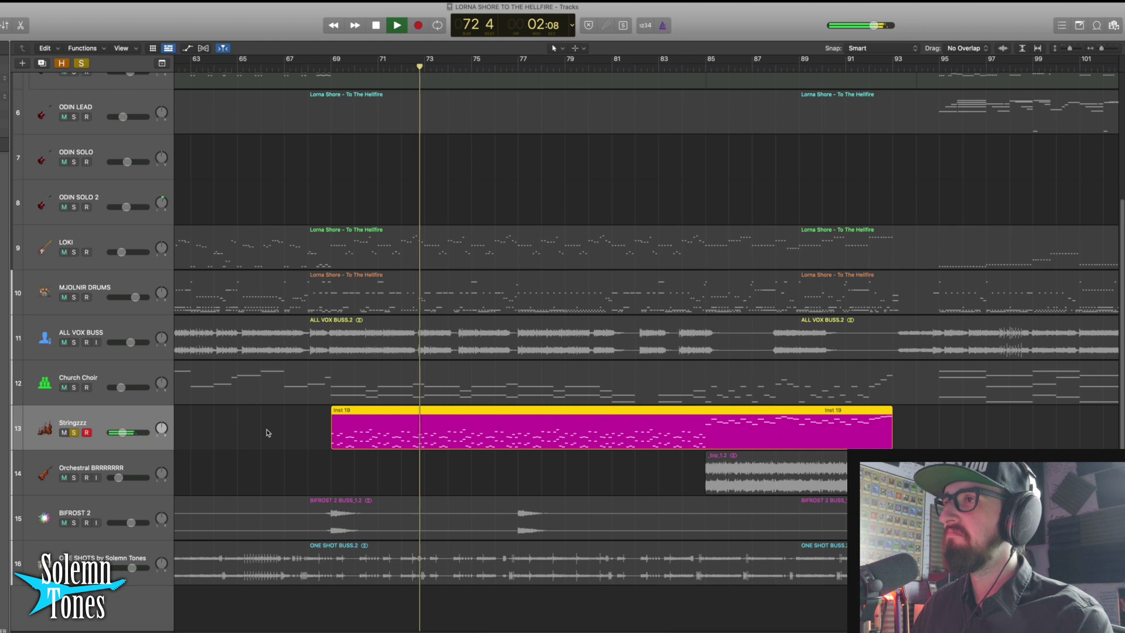
pyautogui.press('space')
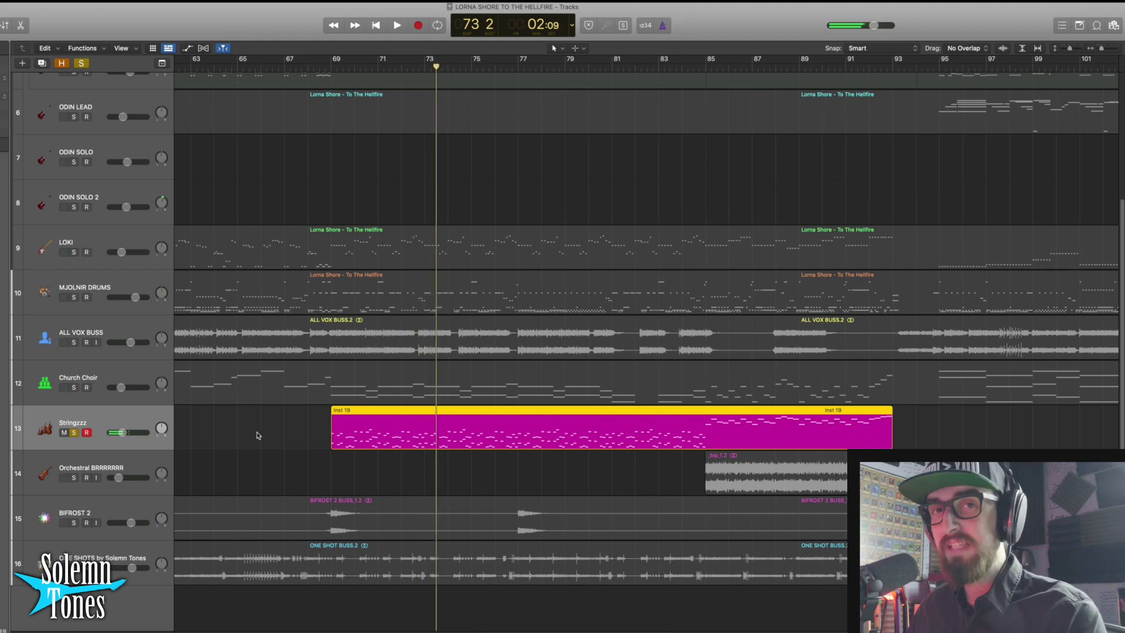
pyautogui.click(73, 433)
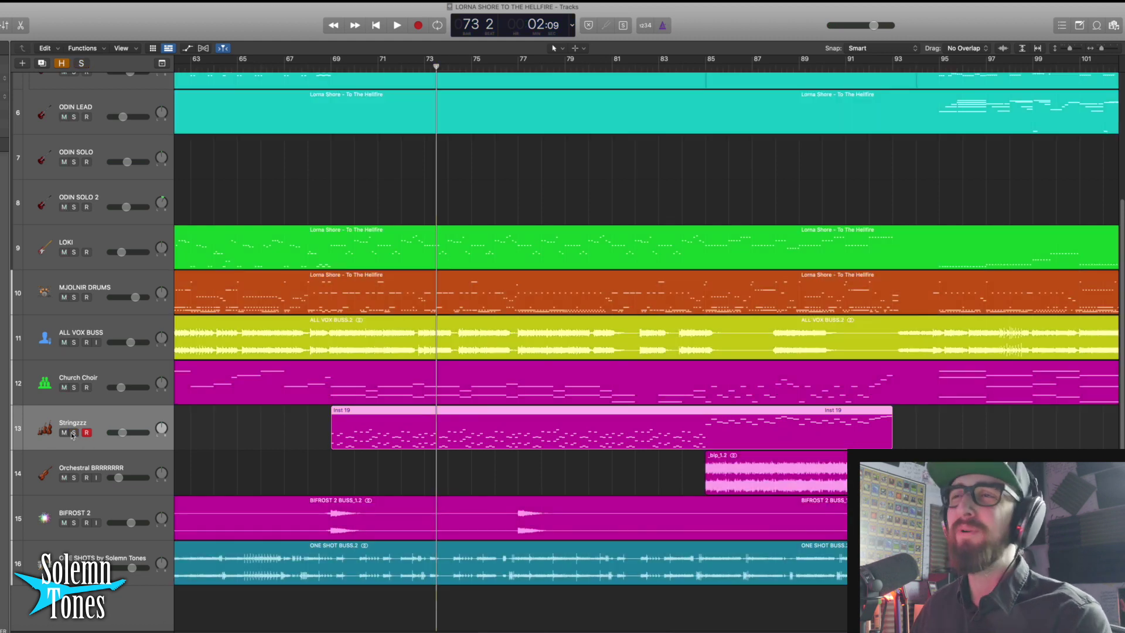
# Audition the Orchestral BRRRRRRR track soloed from bar 85, stop playback, and unsolo it
pyautogui.click(200, 444)
pyautogui.hscroll(3, 199, 444)
pyautogui.click(94, 467)
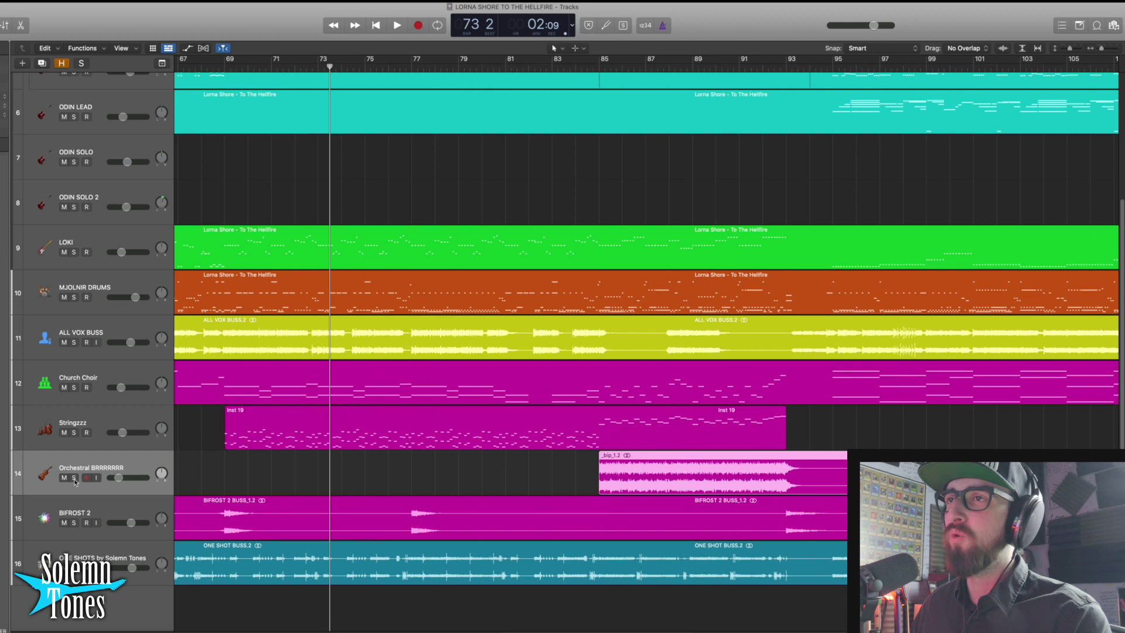
pyautogui.click(74, 478)
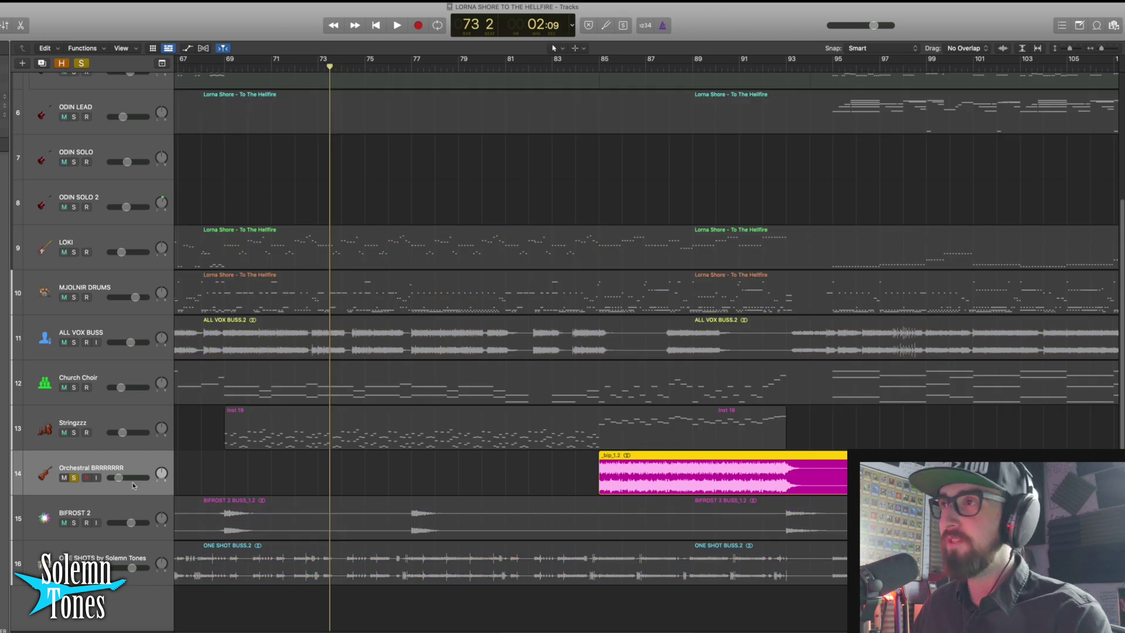
pyautogui.click(440, 476)
pyautogui.hscroll(3, 614, 418)
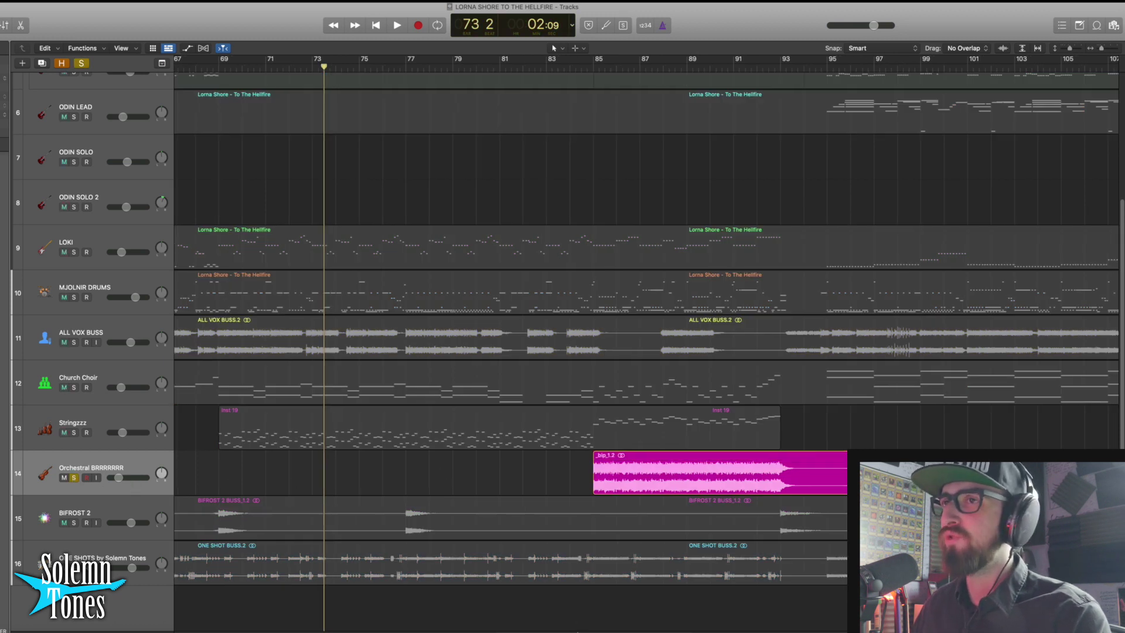
pyautogui.click(530, 68)
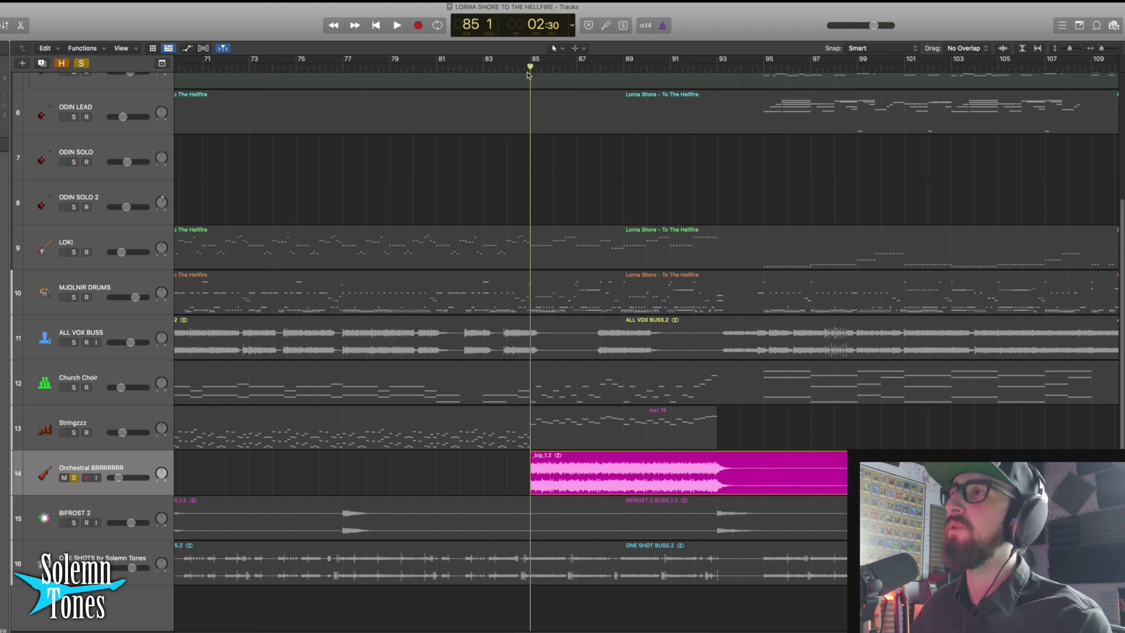
pyautogui.moveTo(541, 65)
pyautogui.mouseDown()
pyautogui.moveTo(566, 65)
pyautogui.moveTo(530, 65)
pyautogui.mouseUp()
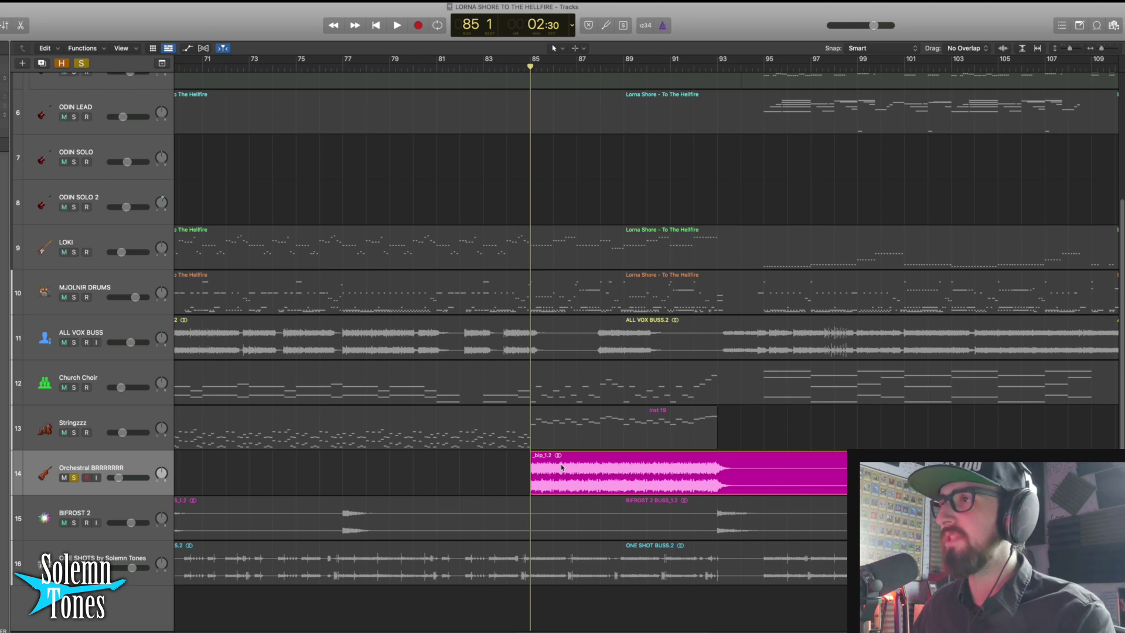
pyautogui.press('space')
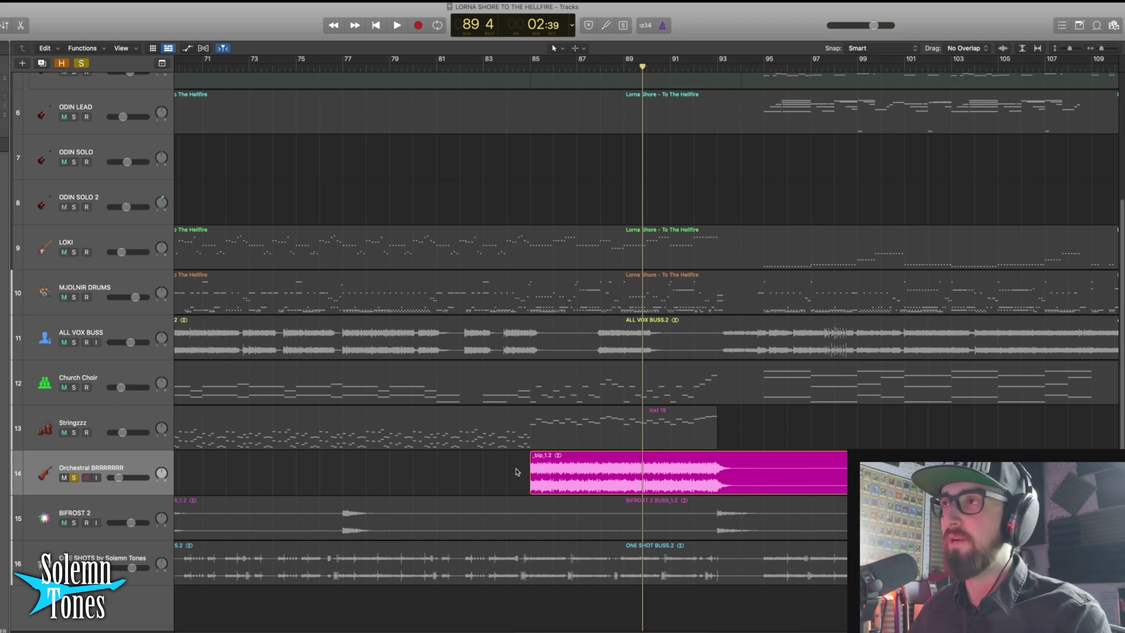
pyautogui.moveTo(604, 629); pyautogui.dragTo(344, 628)
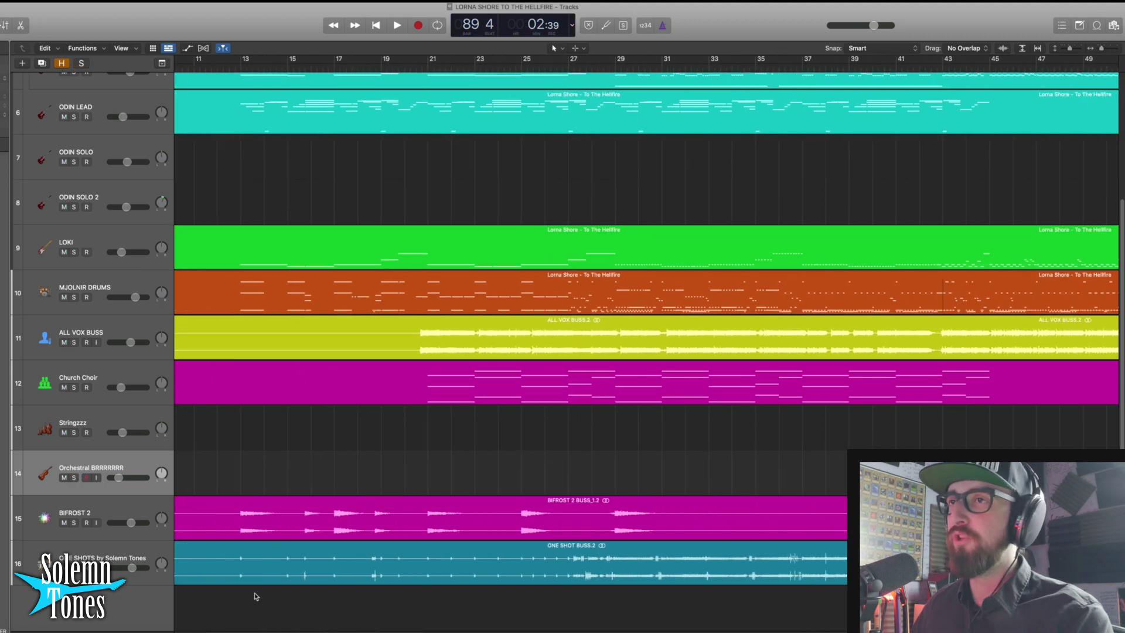
# Audition the BIFROST 2 track soloed from around bar 13, stop playback, and unsolo it
pyautogui.click(84, 508)
pyautogui.click(75, 523)
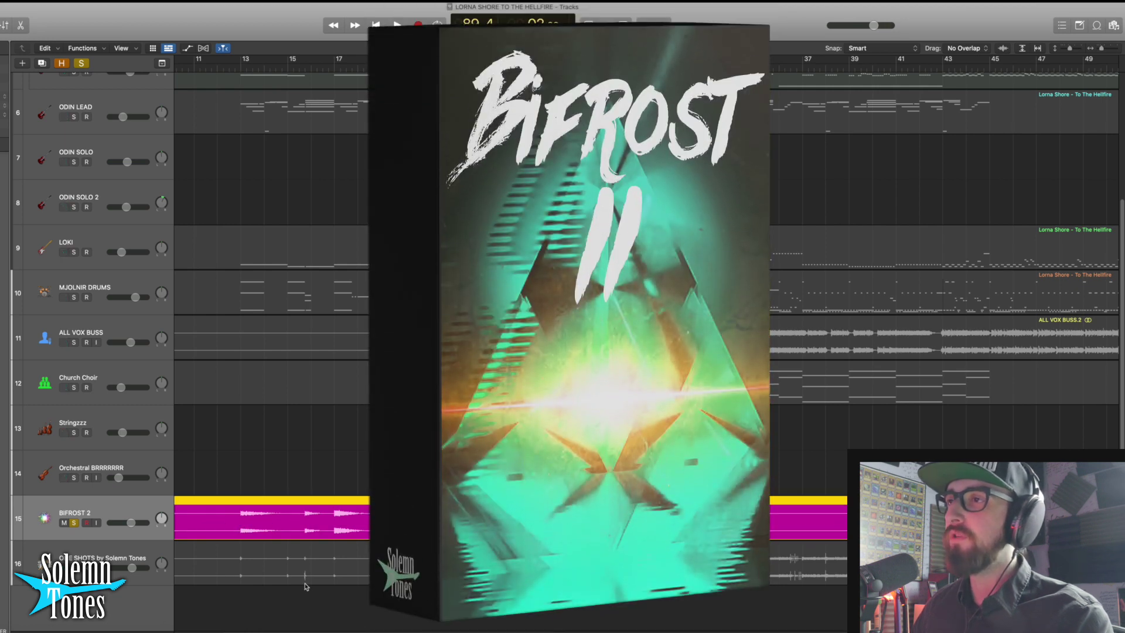
pyautogui.hscroll(-2, 295, 494)
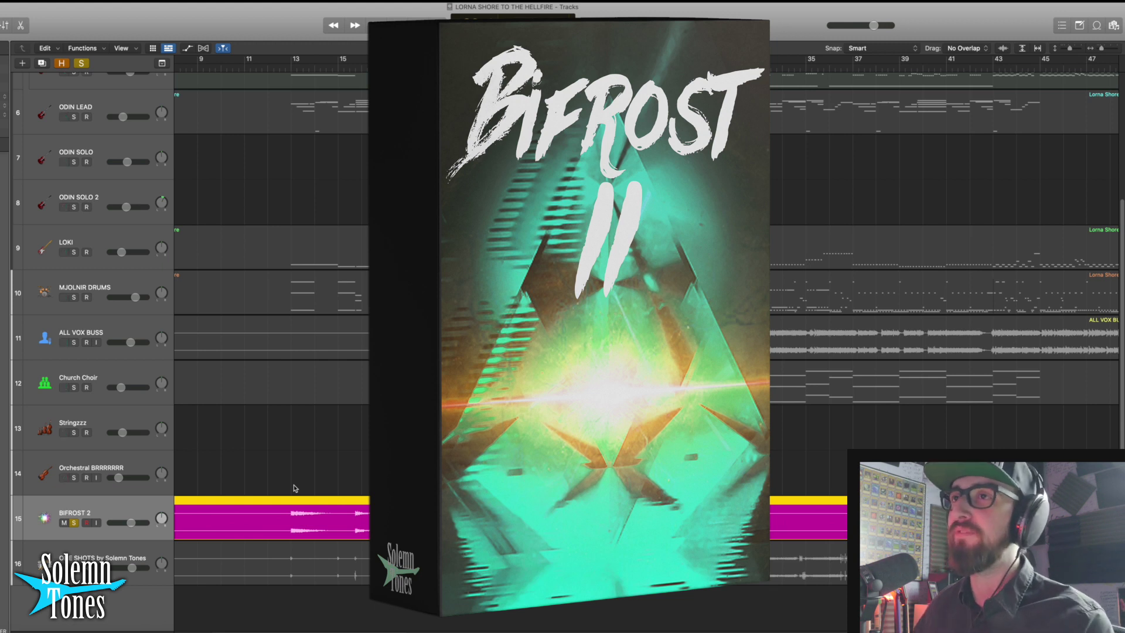
pyautogui.click(285, 71)
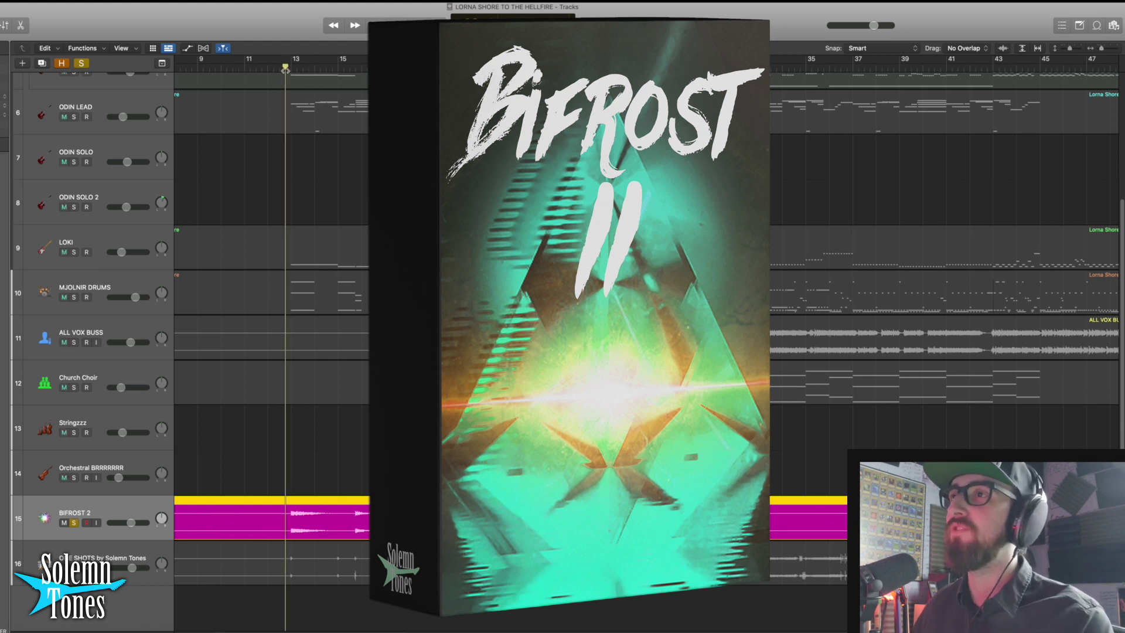
pyautogui.press('space')
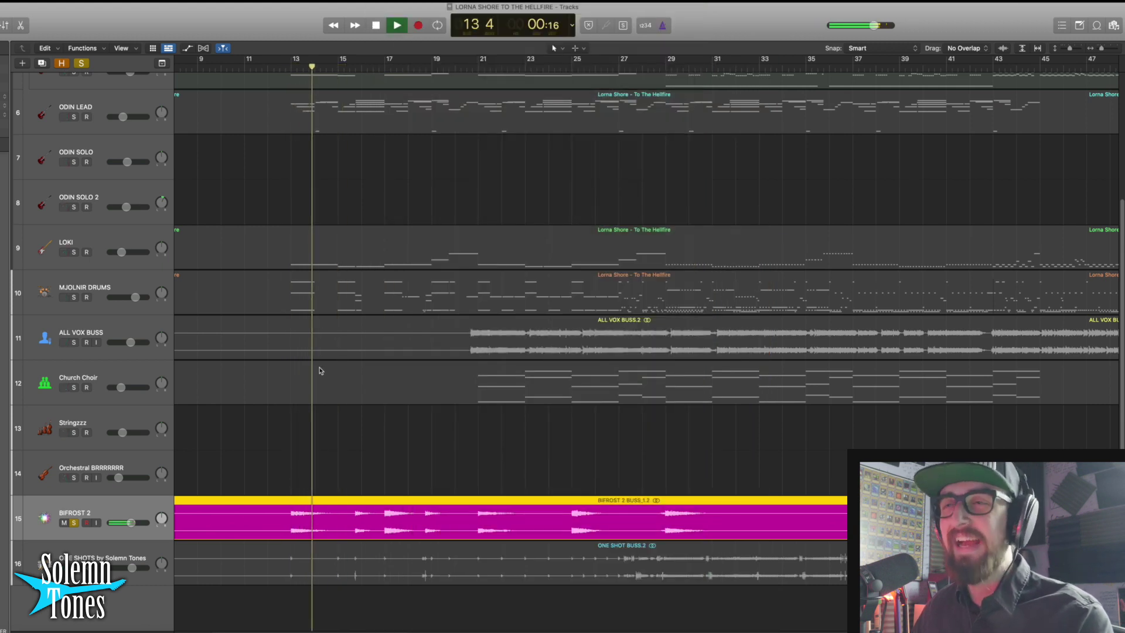
pyautogui.press('space')
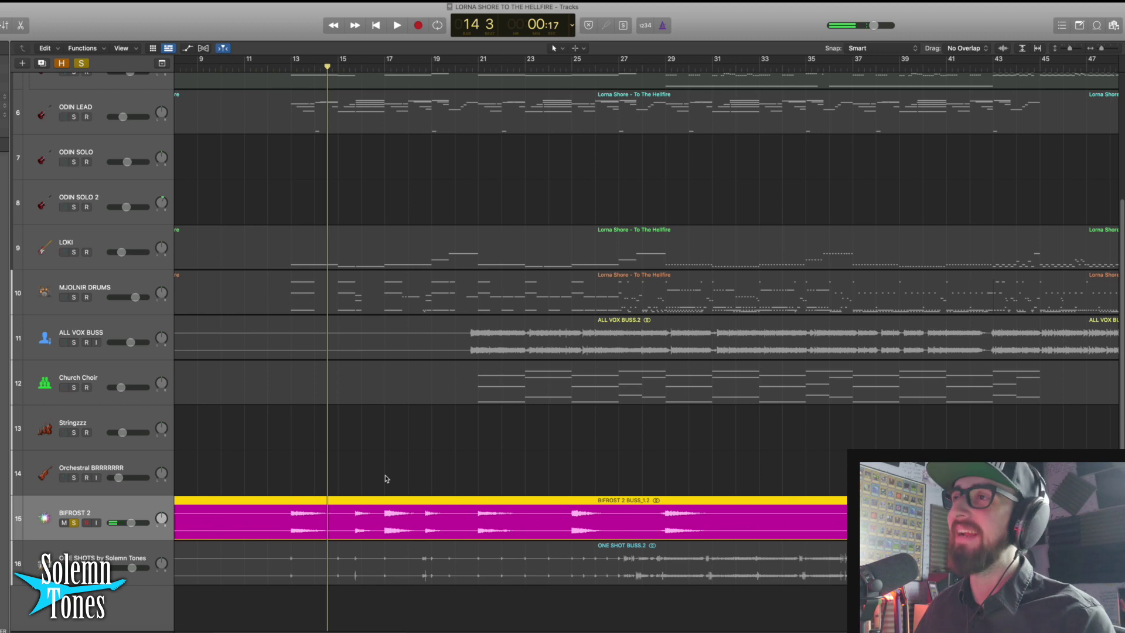
pyautogui.click(75, 524)
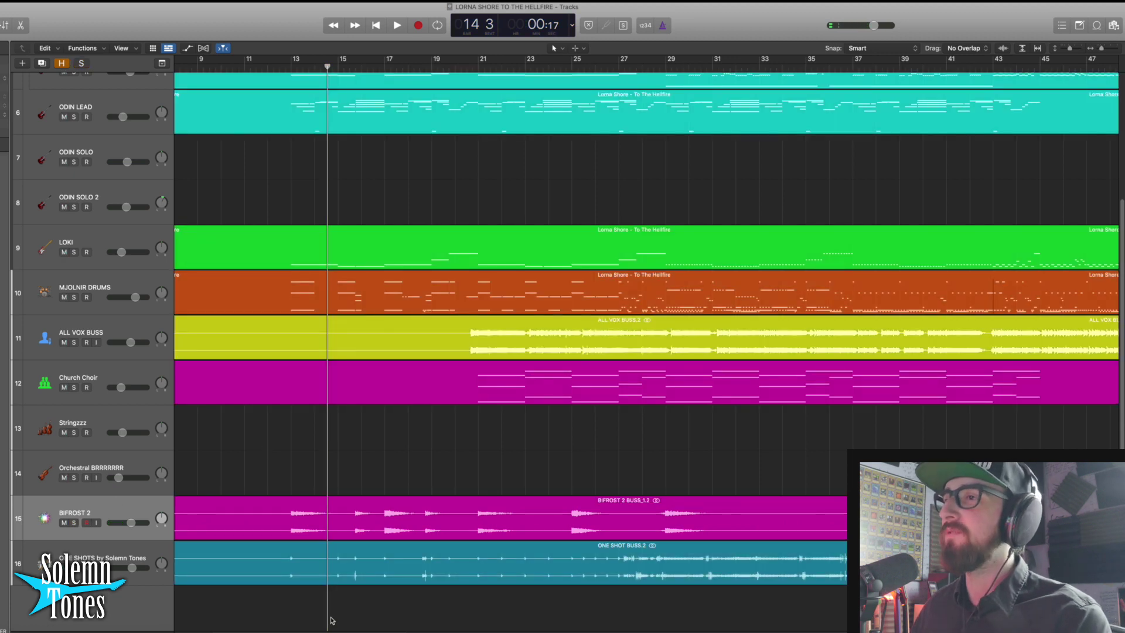
pyautogui.hscroll(3, 346, 629)
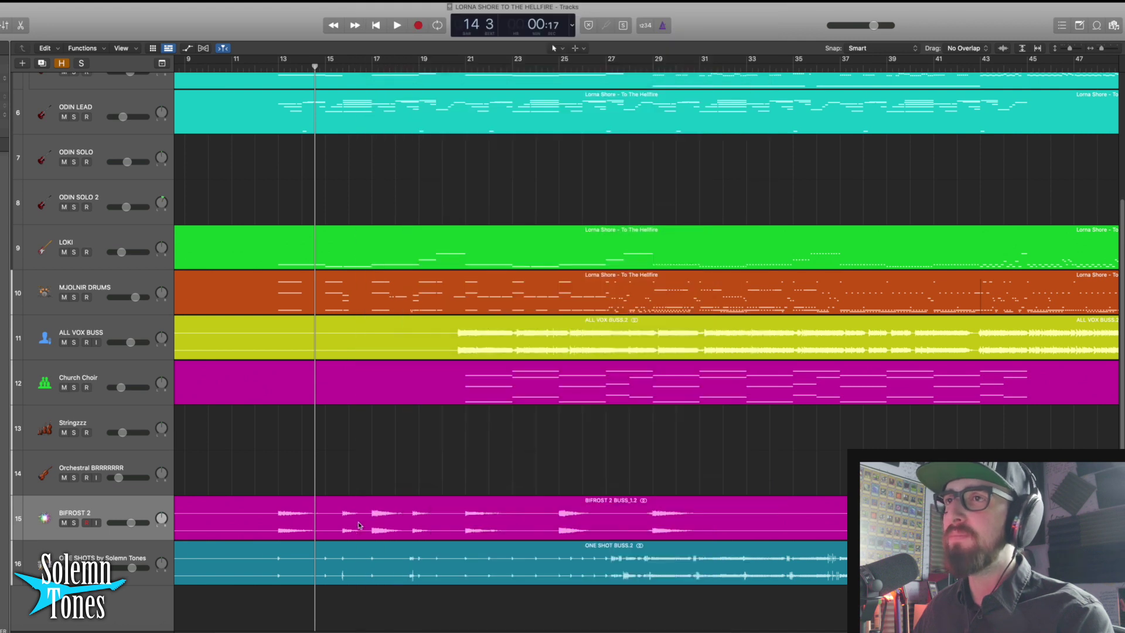
# Solo the MJOLNIR DRUMS and ONE SHOTS tracks together and play them from around bar 25
pyautogui.scroll(-1, 411, 490)
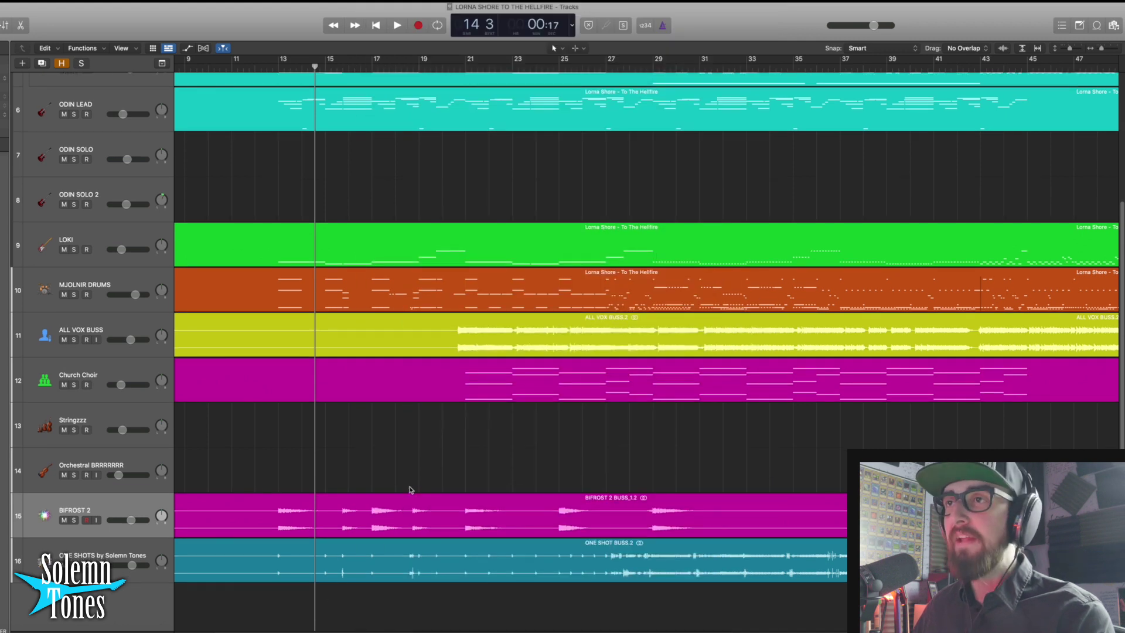
pyautogui.click(113, 564)
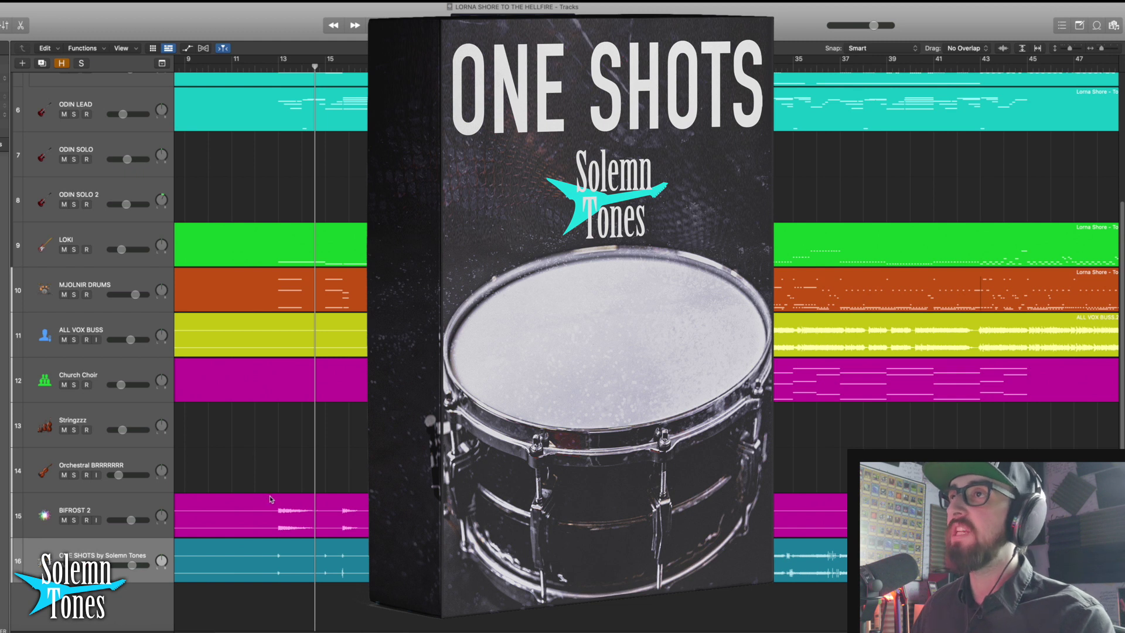
pyautogui.click(74, 294)
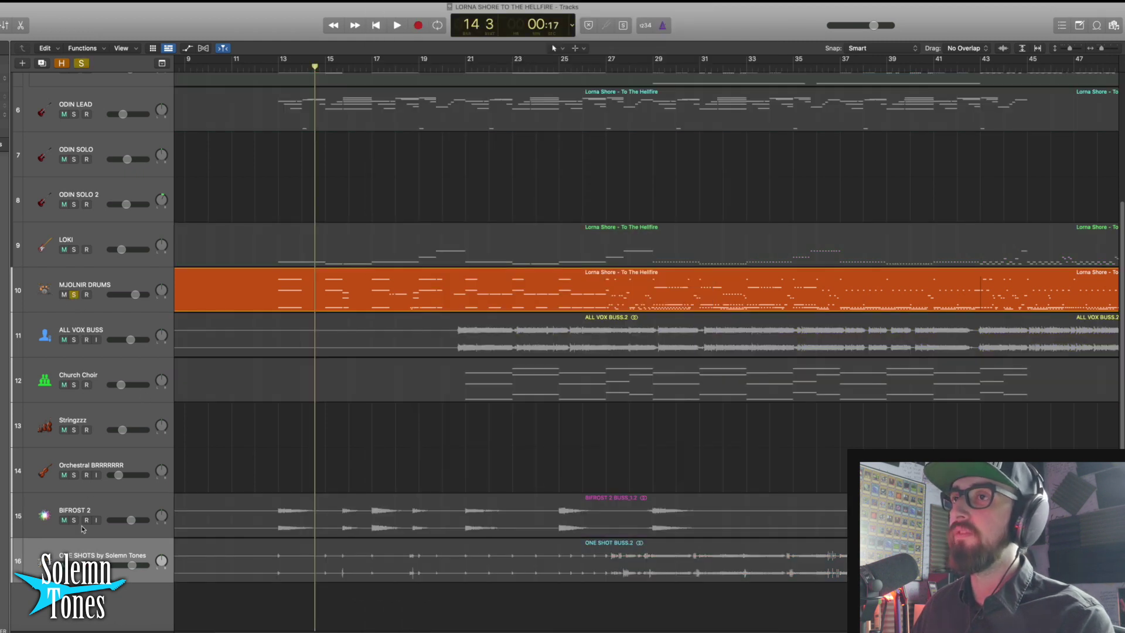
pyautogui.click(74, 565)
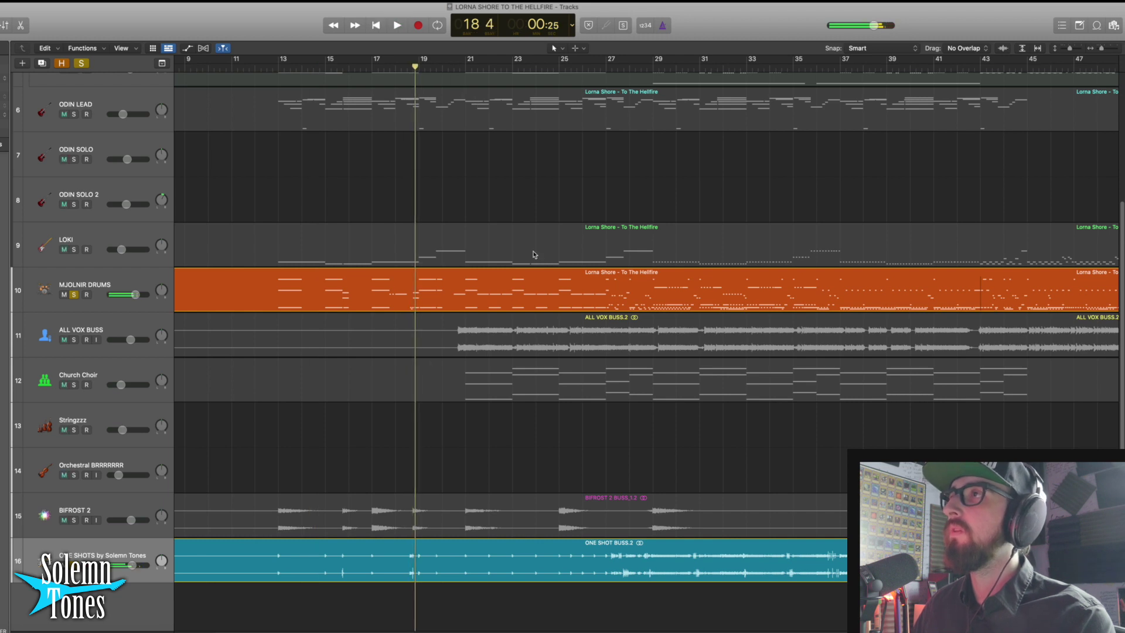
pyautogui.moveTo(560, 70); pyautogui.dragTo(559, 103)
pyautogui.press('space')
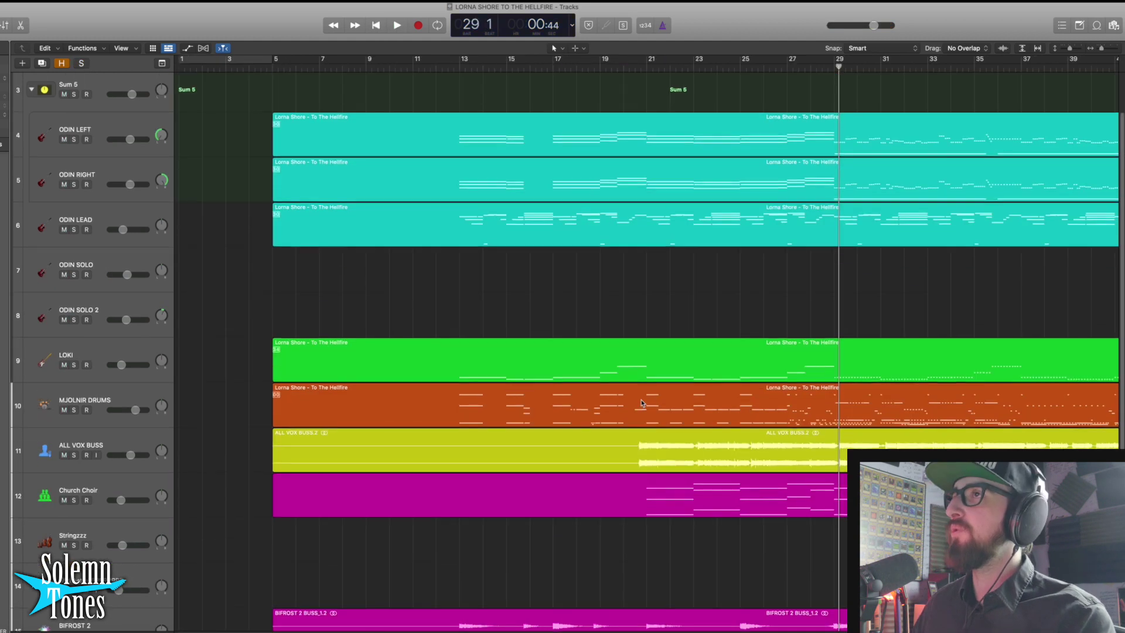
# Set the playhead to bar 13, open the ODIN LEFT region in the Piano Roll, and examine the chord notes around bars 13 to 19 close up
pyautogui.scroll(2, 641, 399)
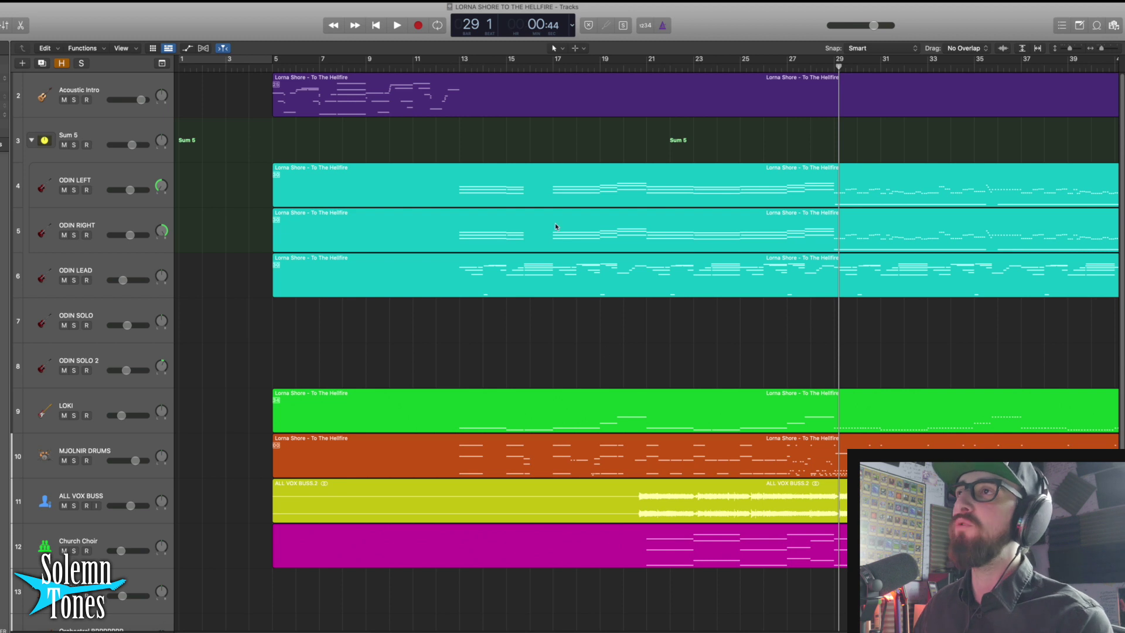
pyautogui.click(363, 167)
pyautogui.click(478, 70)
pyautogui.click(485, 121)
pyautogui.doubleClick(505, 195)
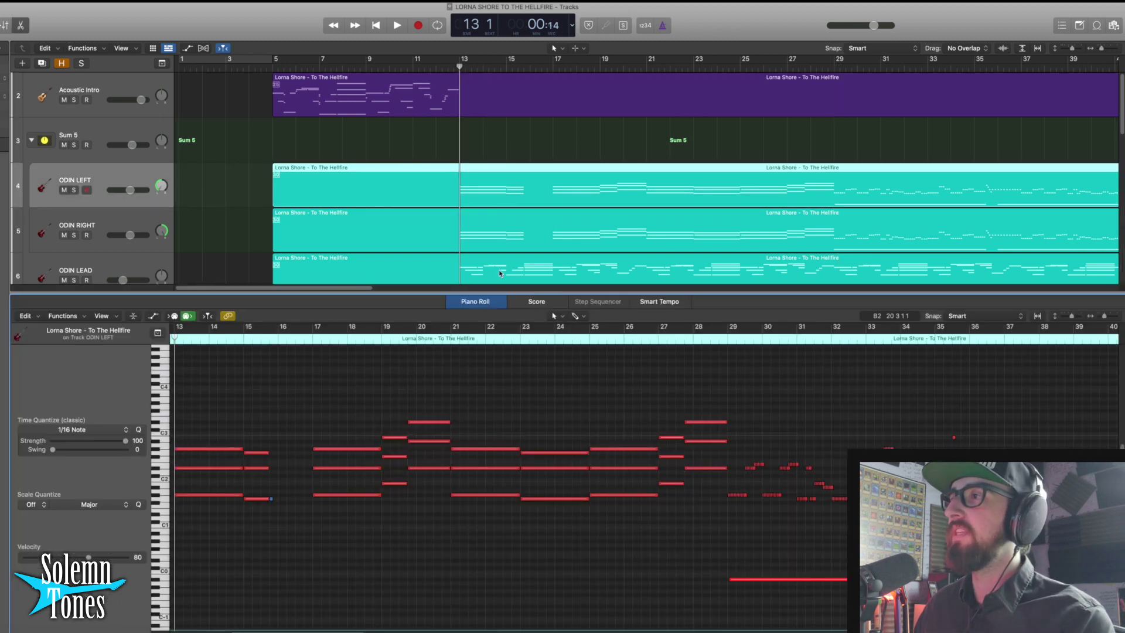
pyautogui.hscroll(-3, 358, 592)
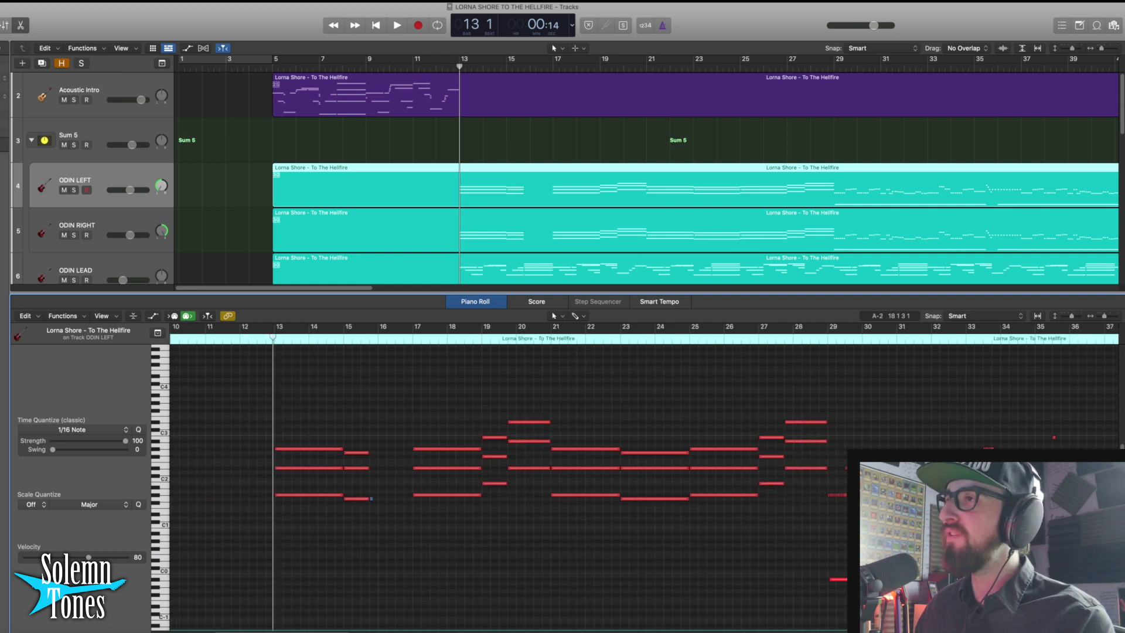
pyautogui.moveTo(1072, 317); pyautogui.dragTo(1076, 317)
pyautogui.scroll(-2, 844, 473)
pyautogui.scroll(1, 844, 473)
pyautogui.scroll(-2, 844, 472)
pyautogui.moveTo(1109, 316); pyautogui.dragTo(1116, 316)
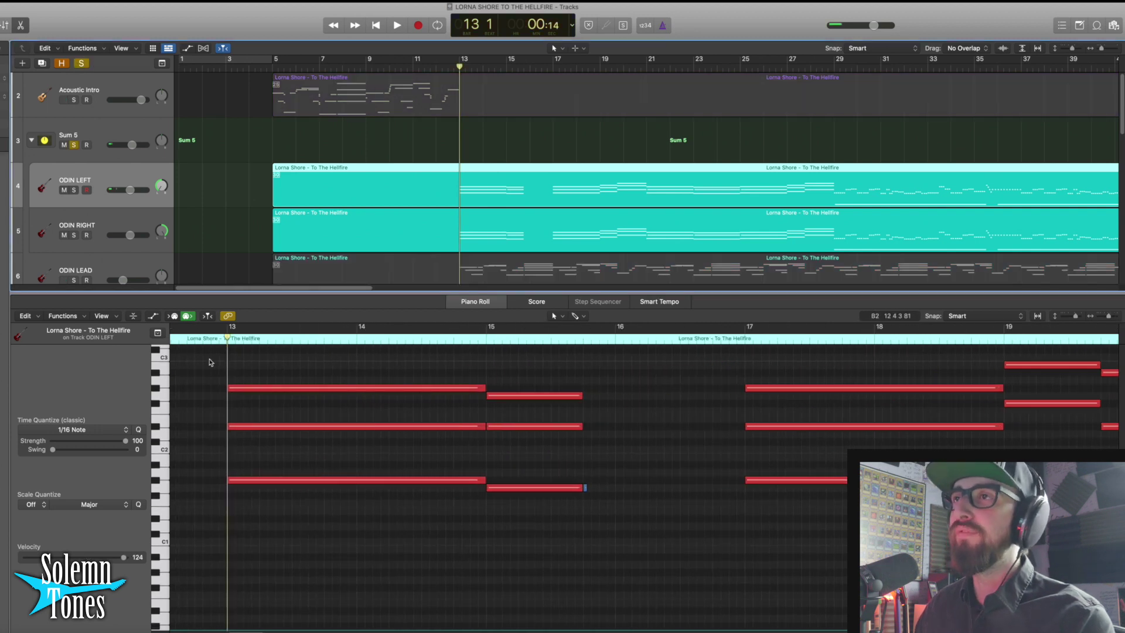
# Play the soloed ODIN rhythm guitars from around bar 13 and stop after the opening chord
pyautogui.click(210, 339)
pyautogui.press('space')
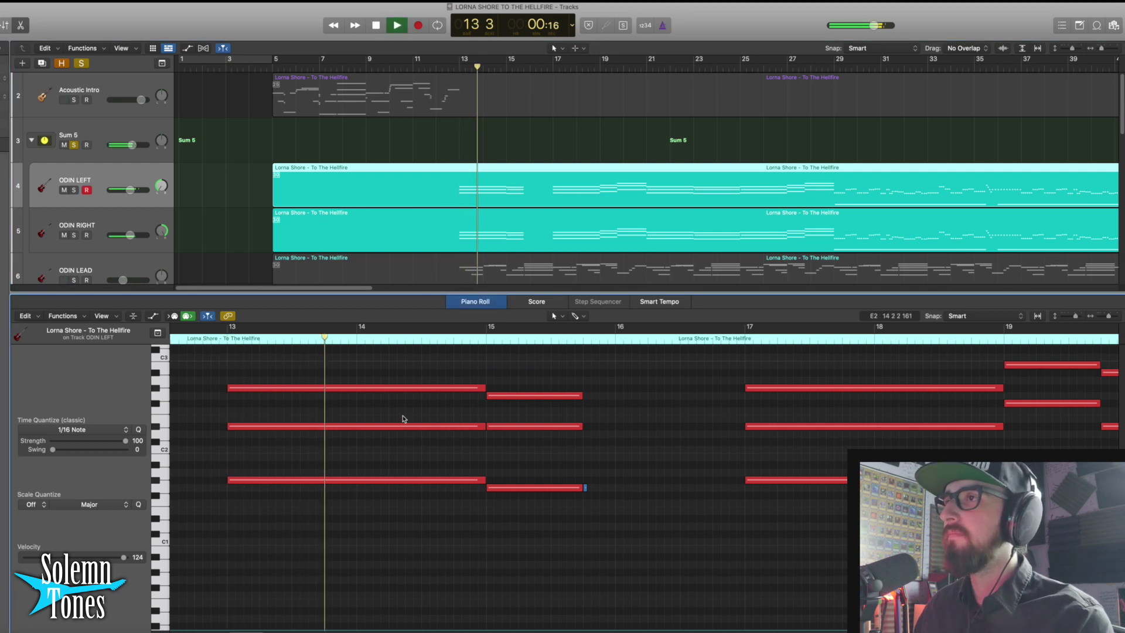
pyautogui.press('space')
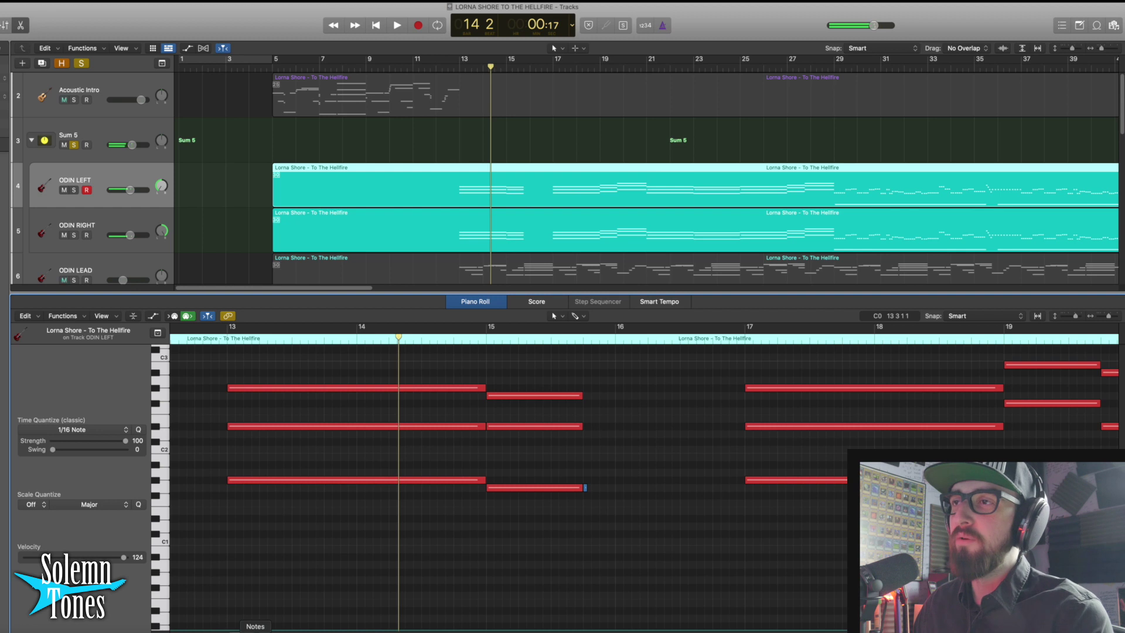
# Examine the ODIN LEFT chord notes from bar 13 through about bar 28 in a wider view
pyautogui.hscroll(10, 645, 469)
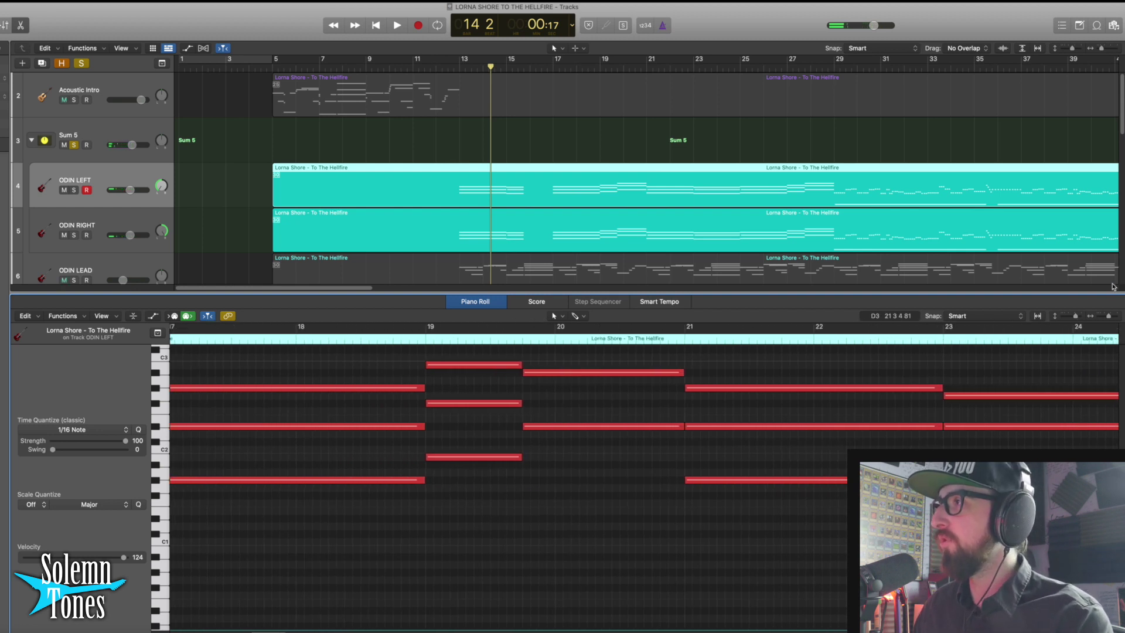
pyautogui.moveTo(1108, 317); pyautogui.dragTo(1105, 317)
pyautogui.moveTo(341, 631); pyautogui.dragTo(306, 631)
pyautogui.hscroll(3, 352, 586)
pyautogui.scroll(1, 517, 522)
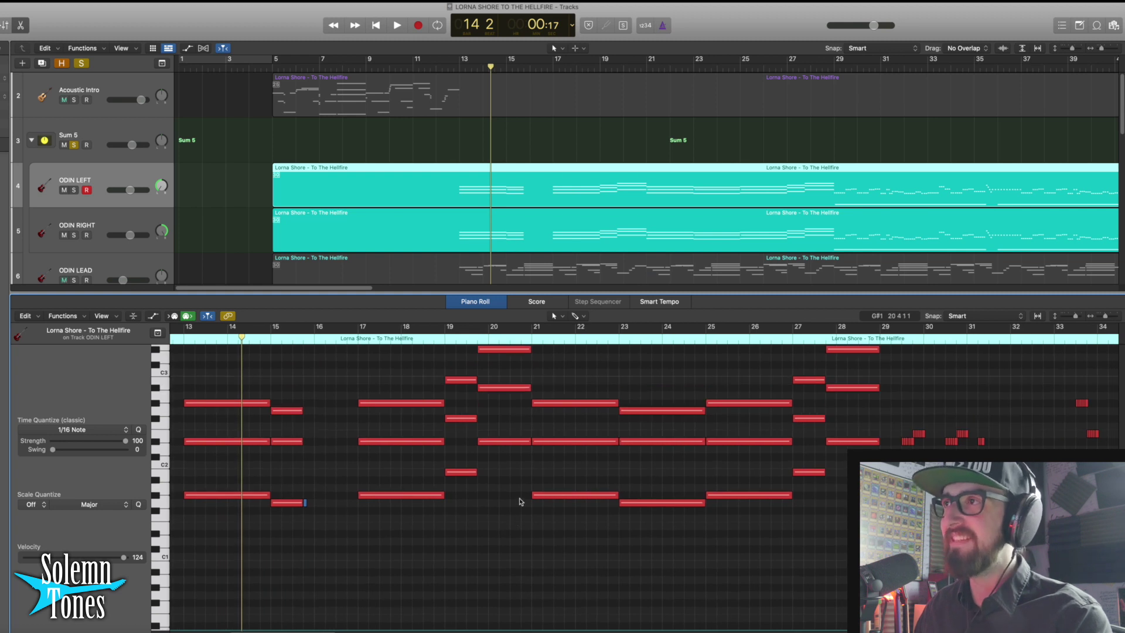
pyautogui.scroll(1, 617, 473)
pyautogui.scroll(-2, 499, 232)
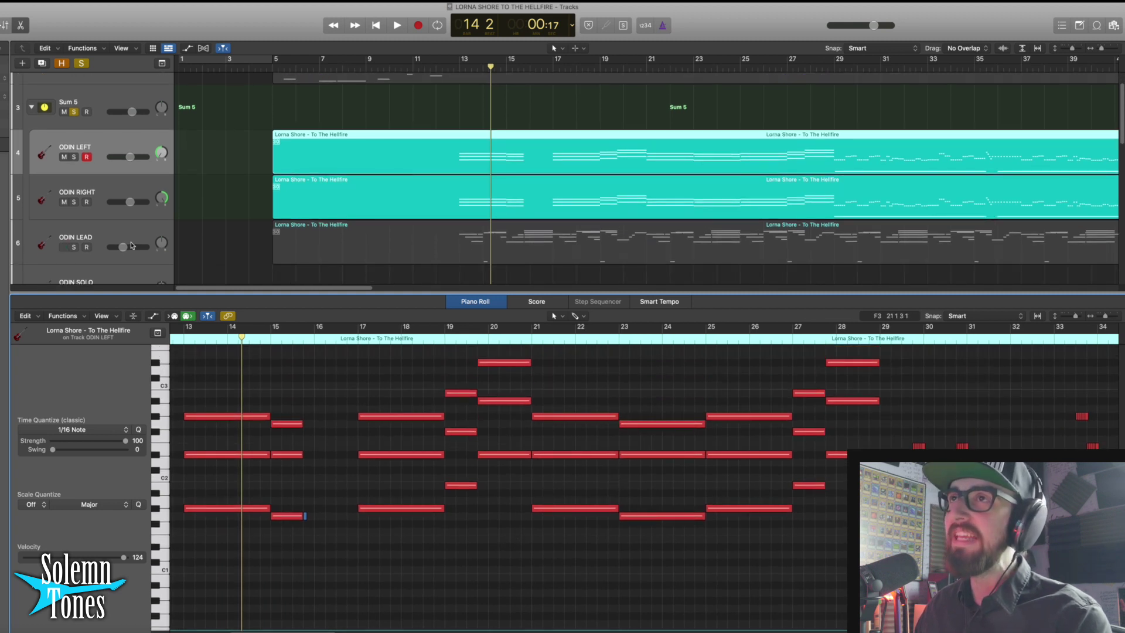
# Solo ODIN LEAD alongside the rhythm guitars, play them together from bar 13, and stop playback
pyautogui.click(75, 247)
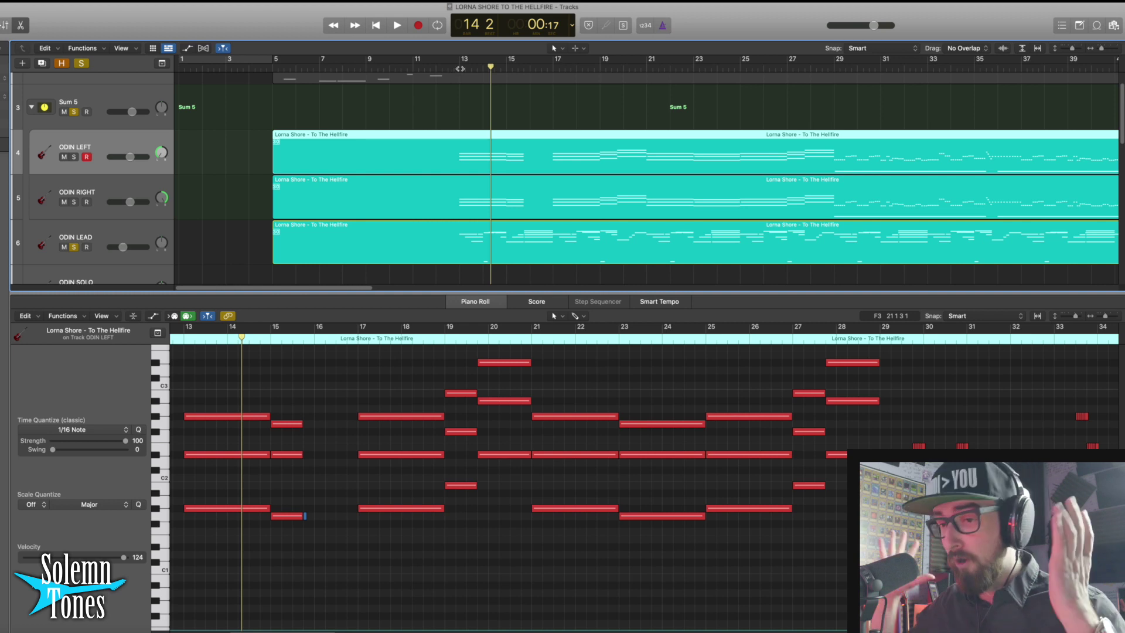
pyautogui.click(461, 69)
pyautogui.press('space')
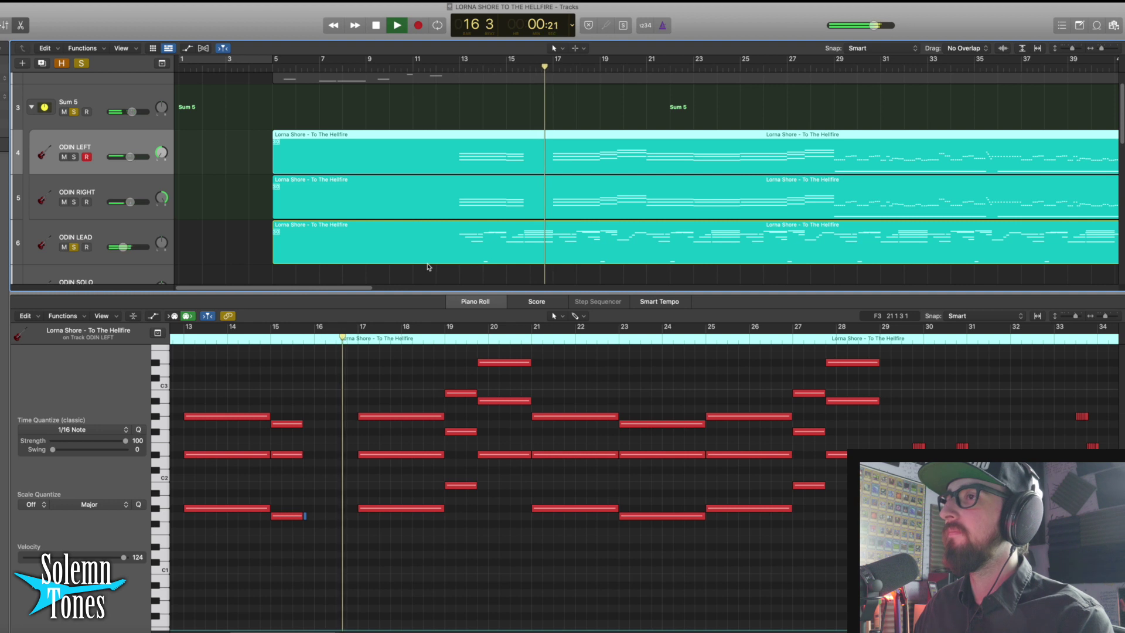
pyautogui.press('space')
# Audition the bar 15 chord and the short low note that ends it, inspecting both close up
pyautogui.click(272, 338)
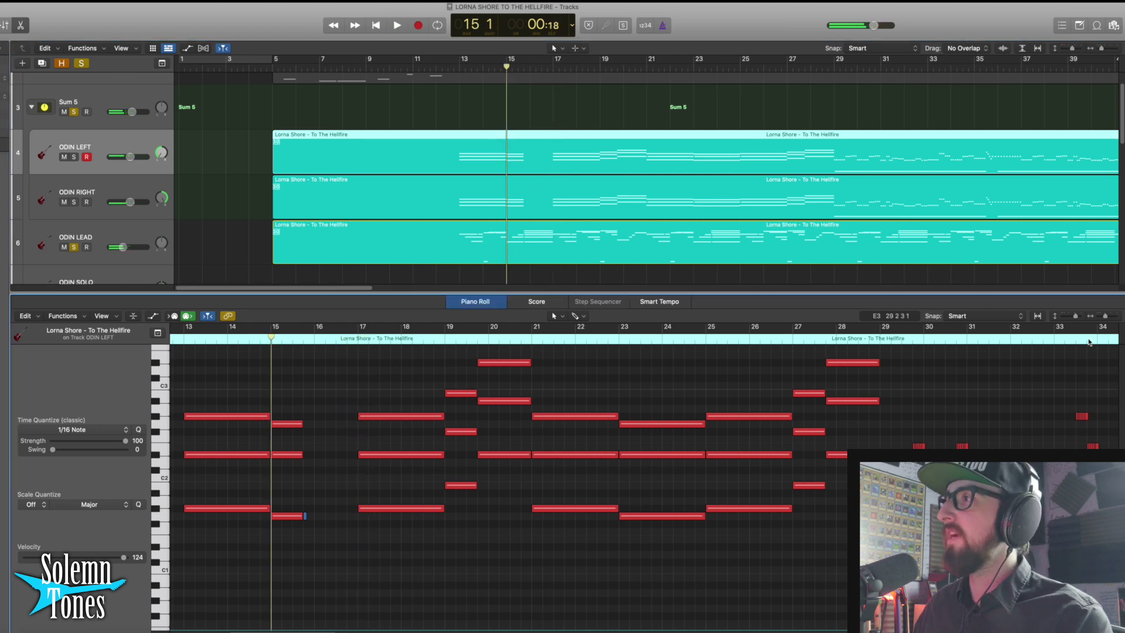
pyautogui.moveTo(1106, 320); pyautogui.dragTo(1119, 319)
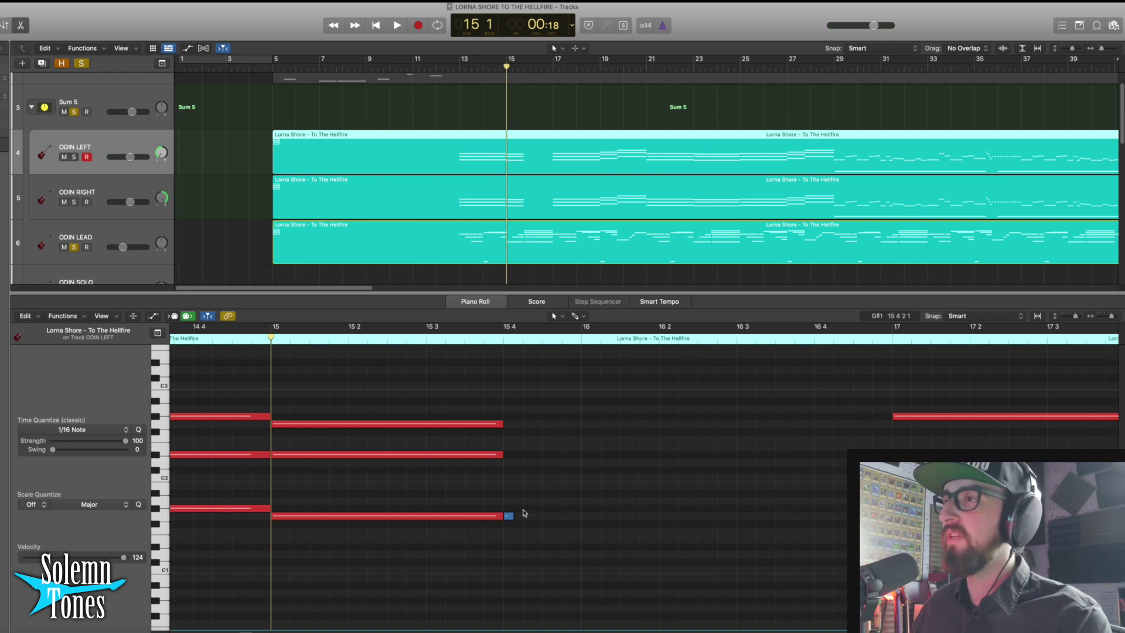
pyautogui.press('space')
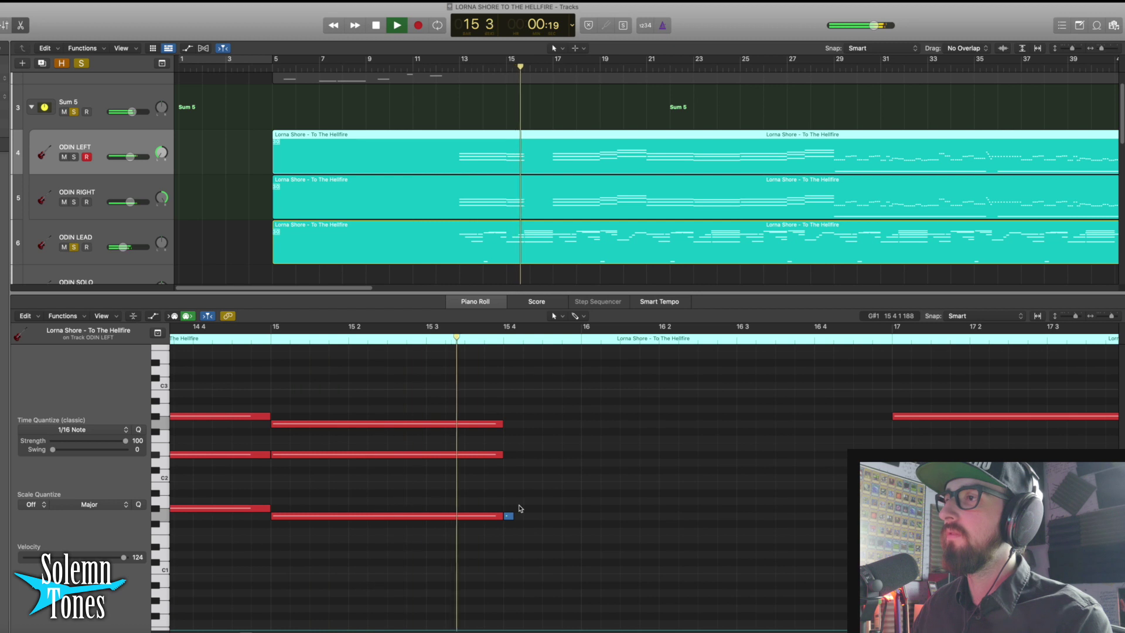
pyautogui.press('space')
# Set the playhead to bar 19 and examine the ODIN LEFT chord changes around it
pyautogui.moveTo(276, 632); pyautogui.dragTo(279, 632)
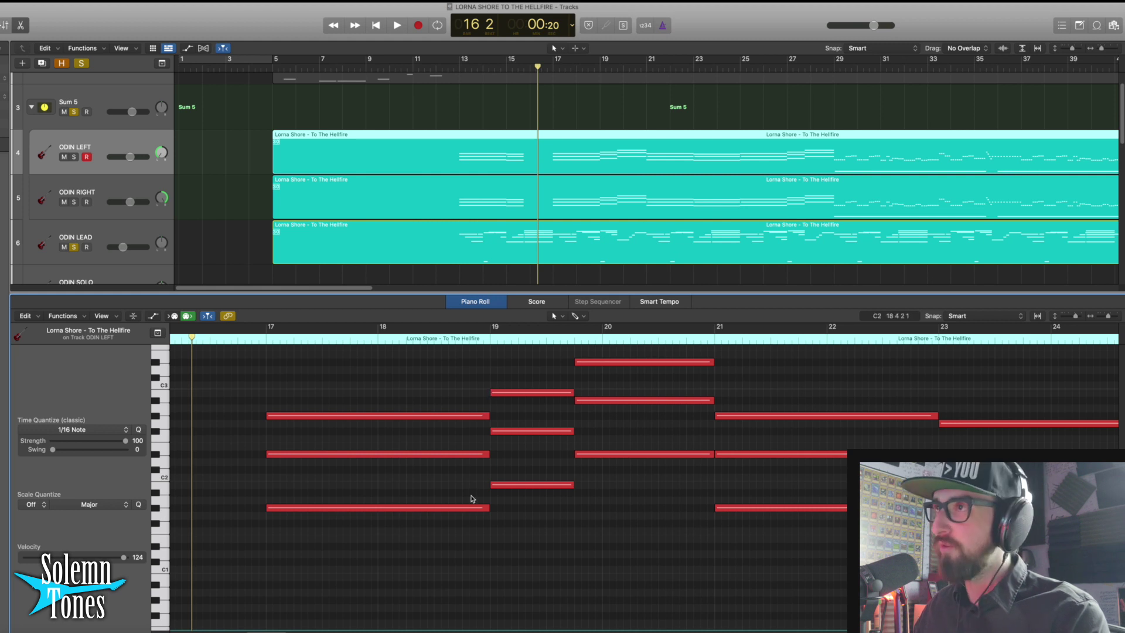
pyautogui.click(490, 339)
pyautogui.moveTo(1107, 316); pyautogui.dragTo(1108, 318)
pyautogui.scroll(-1, 1108, 317)
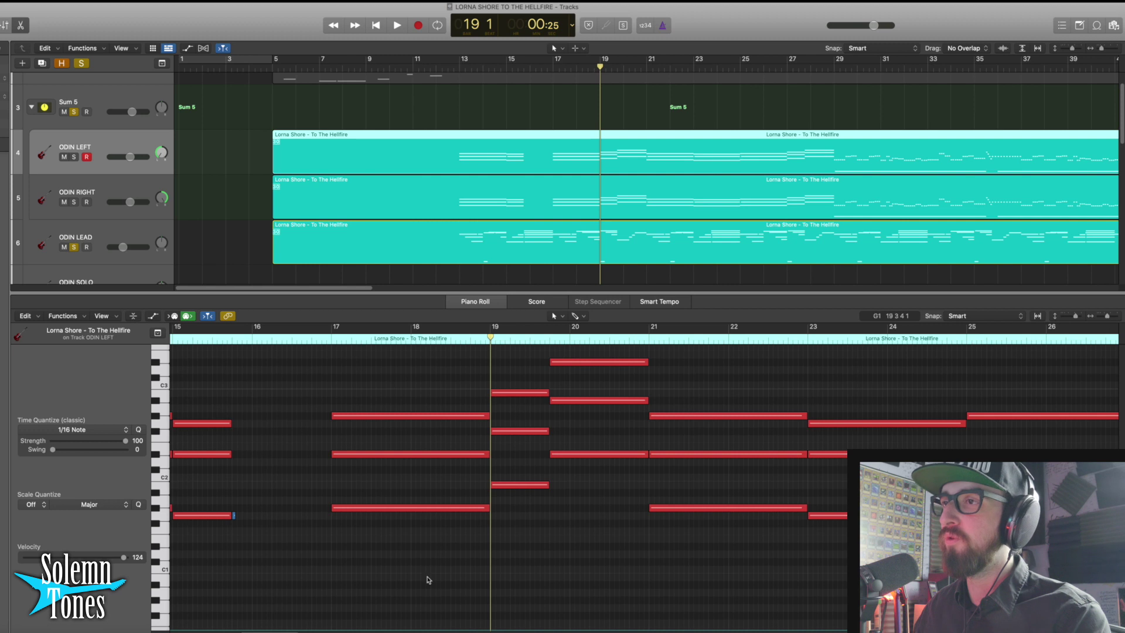
# Play the fast riff from bar 29 while following the ODIN LEFT notes, and stop around bar 33
pyautogui.moveTo(292, 632); pyautogui.dragTo(368, 632)
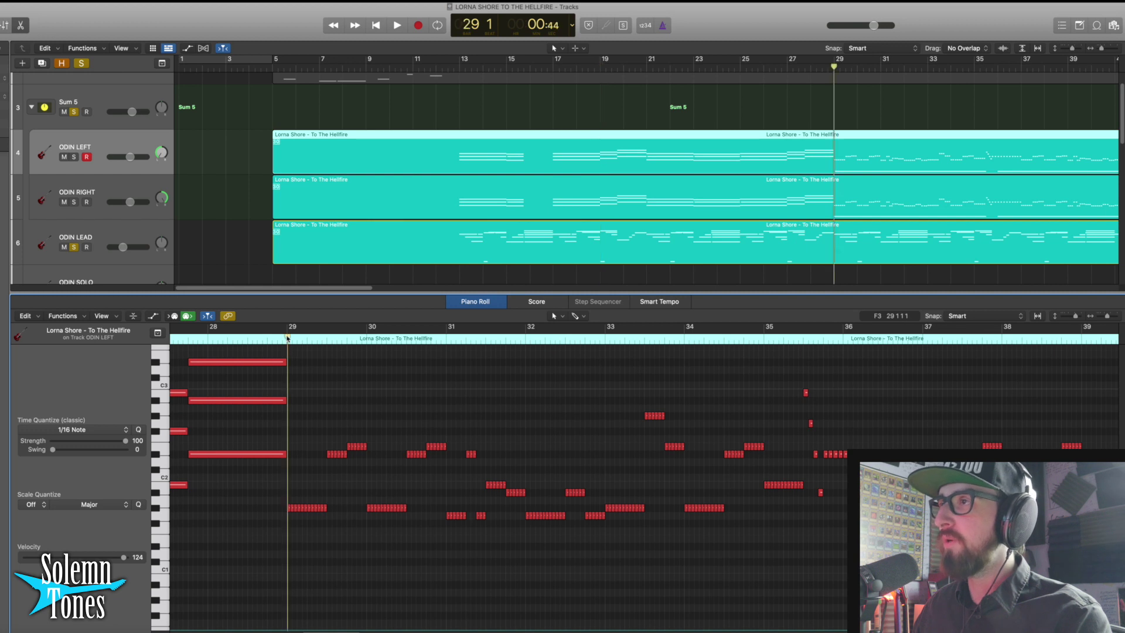
pyautogui.moveTo(288, 337)
pyautogui.mouseDown()
pyautogui.moveTo(731, 358)
pyautogui.moveTo(297, 354)
pyautogui.mouseUp()
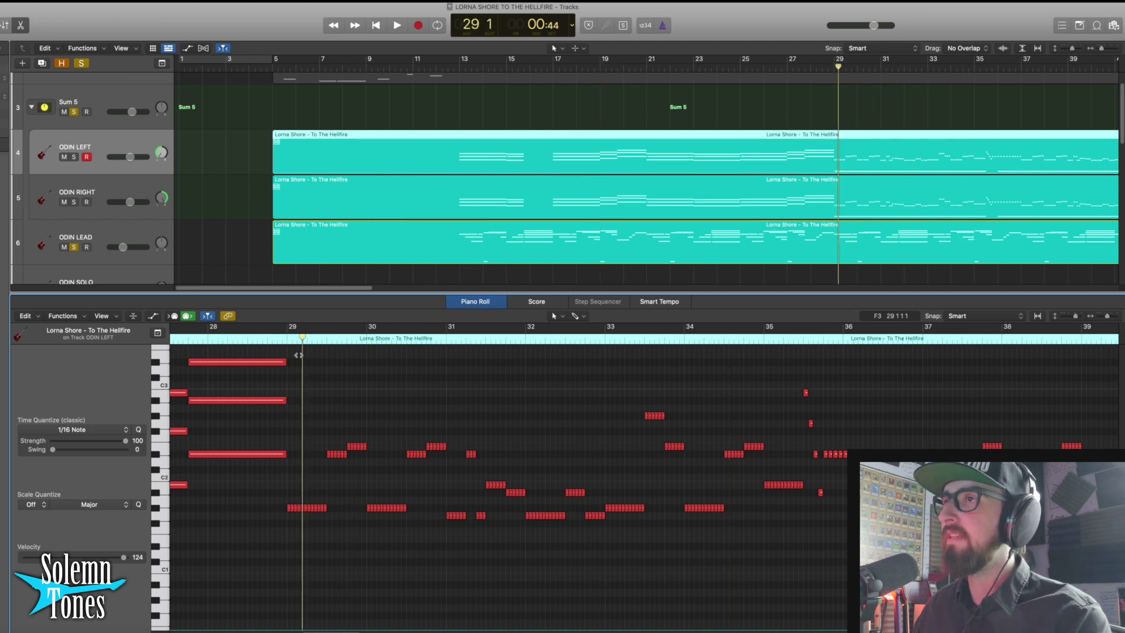
pyautogui.press('space')
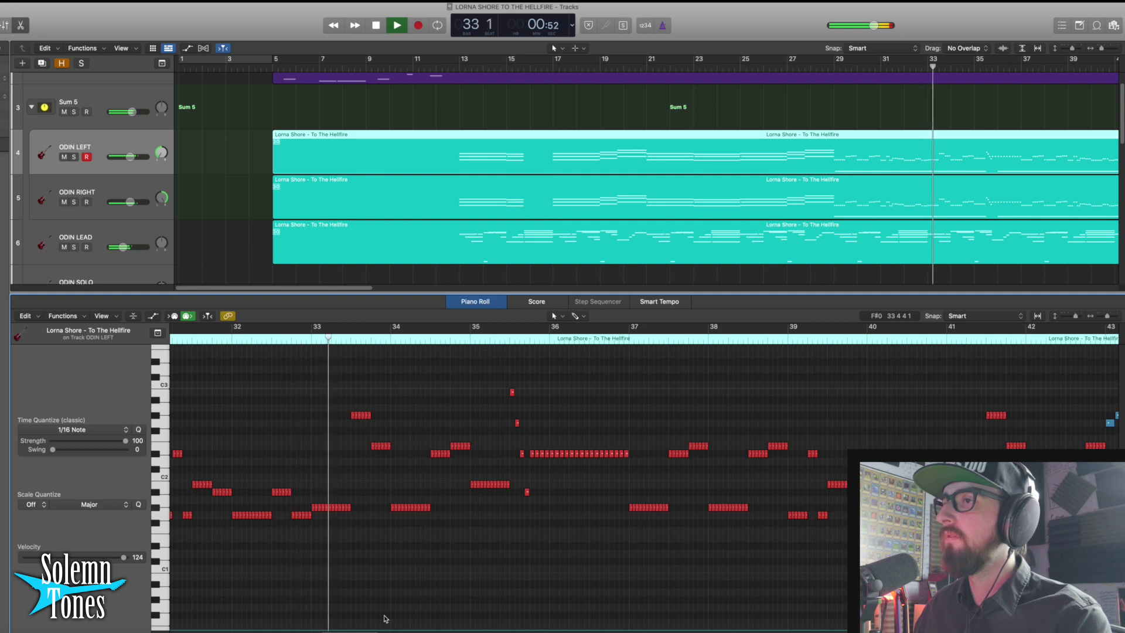
pyautogui.press('space')
# Set the playhead to bar 43 and solo the Sum 5 stack and the ODIN LEAD track
pyautogui.hscroll(15, 352, 392)
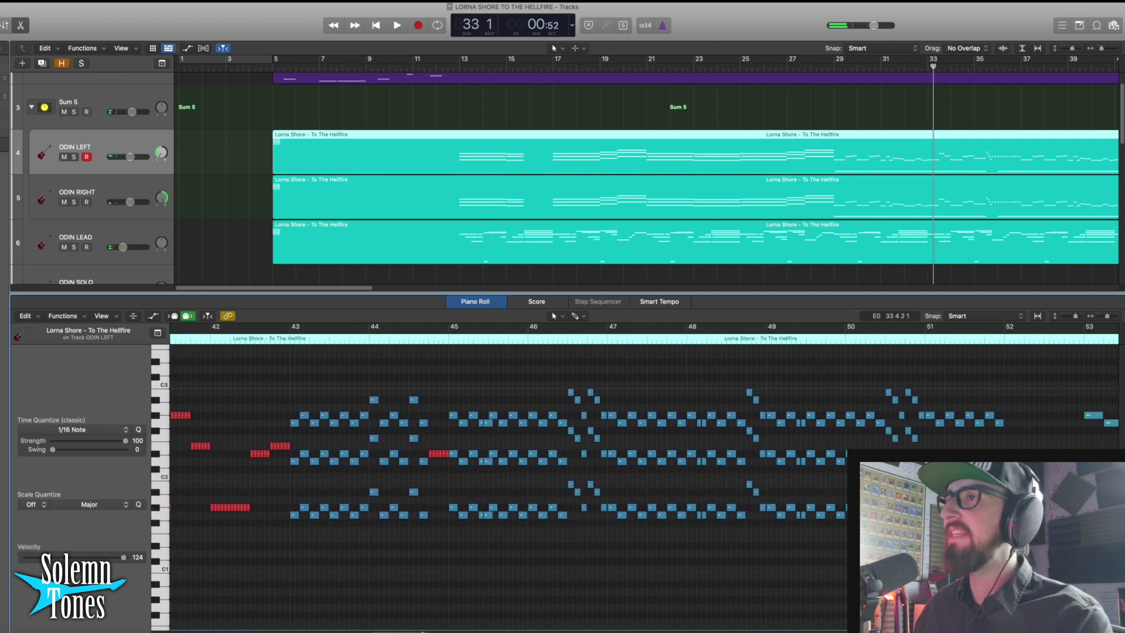
pyautogui.click(282, 343)
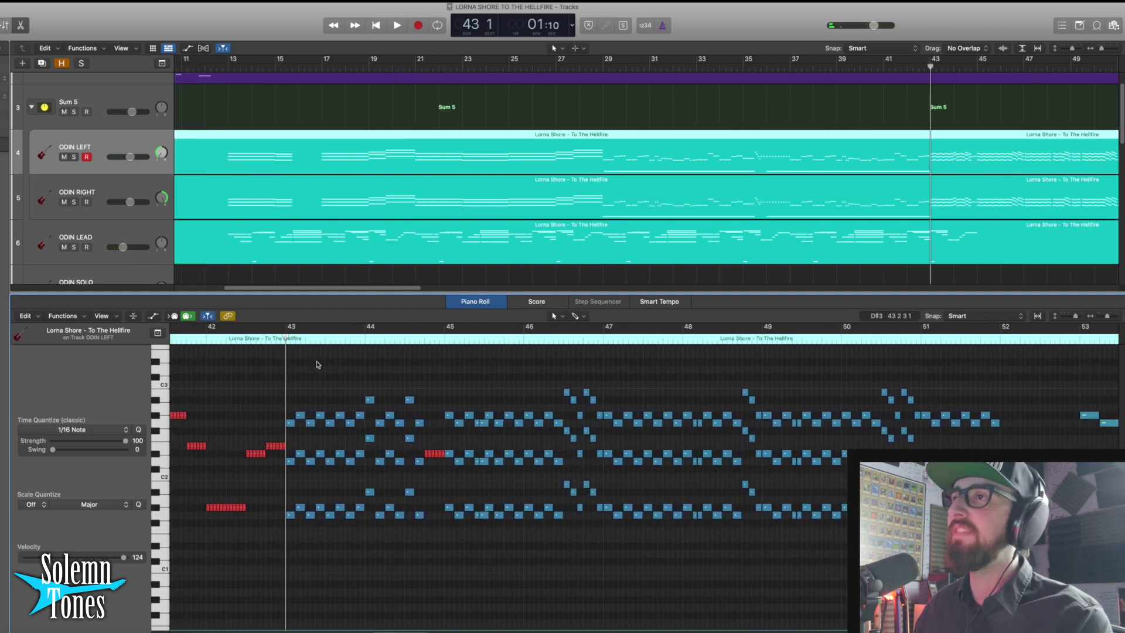
pyautogui.click(74, 112)
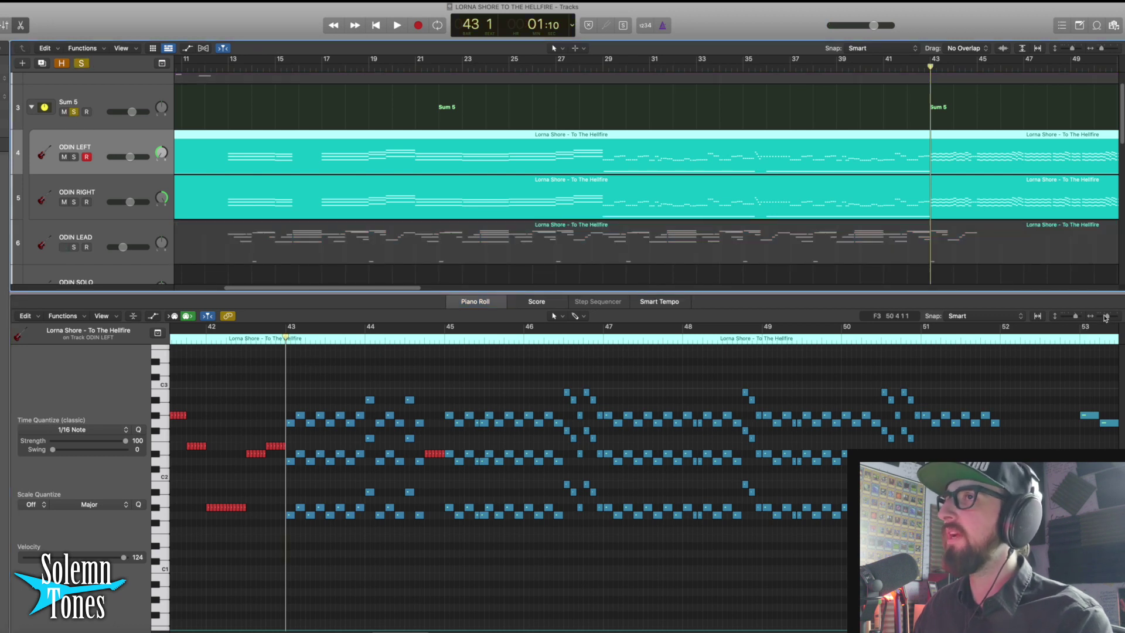
pyautogui.click(74, 247)
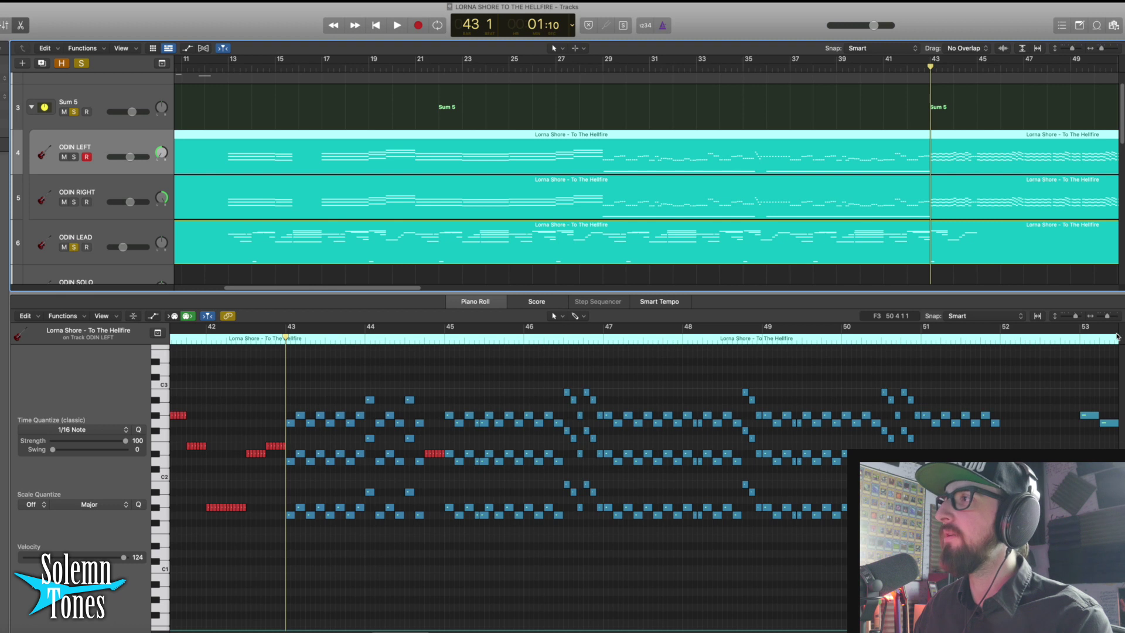
# Play the soloed guitars from bar 43, following the ODIN LEFT notes up close, and stop near bar 47
pyautogui.moveTo(1108, 316); pyautogui.dragTo(1109, 317)
pyautogui.press('space')
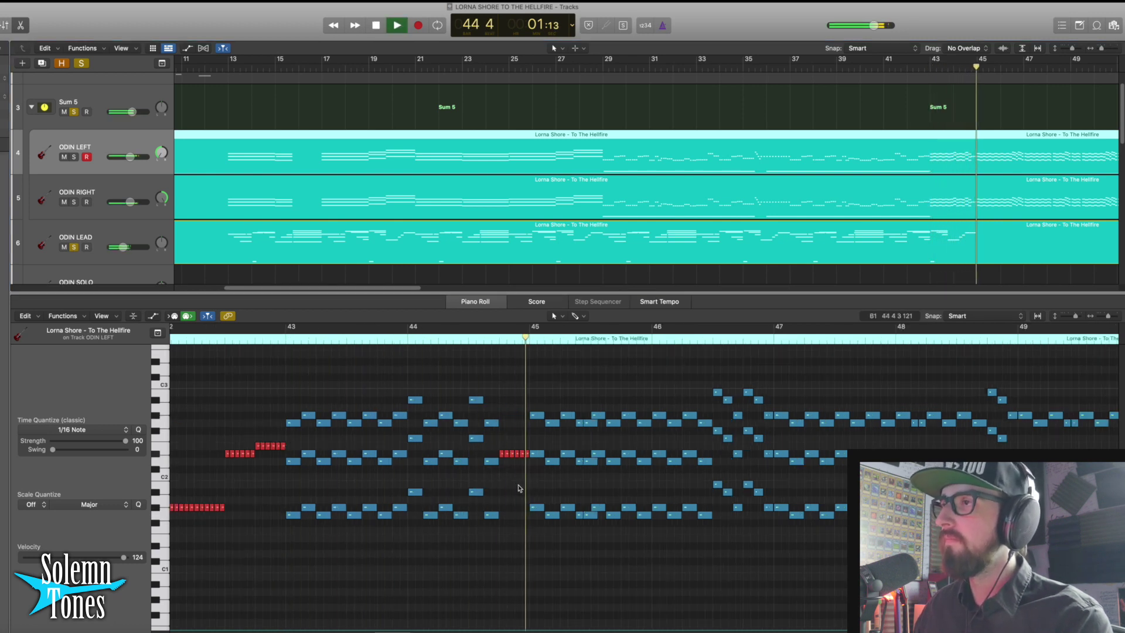
pyautogui.moveTo(397, 631); pyautogui.dragTo(399, 632)
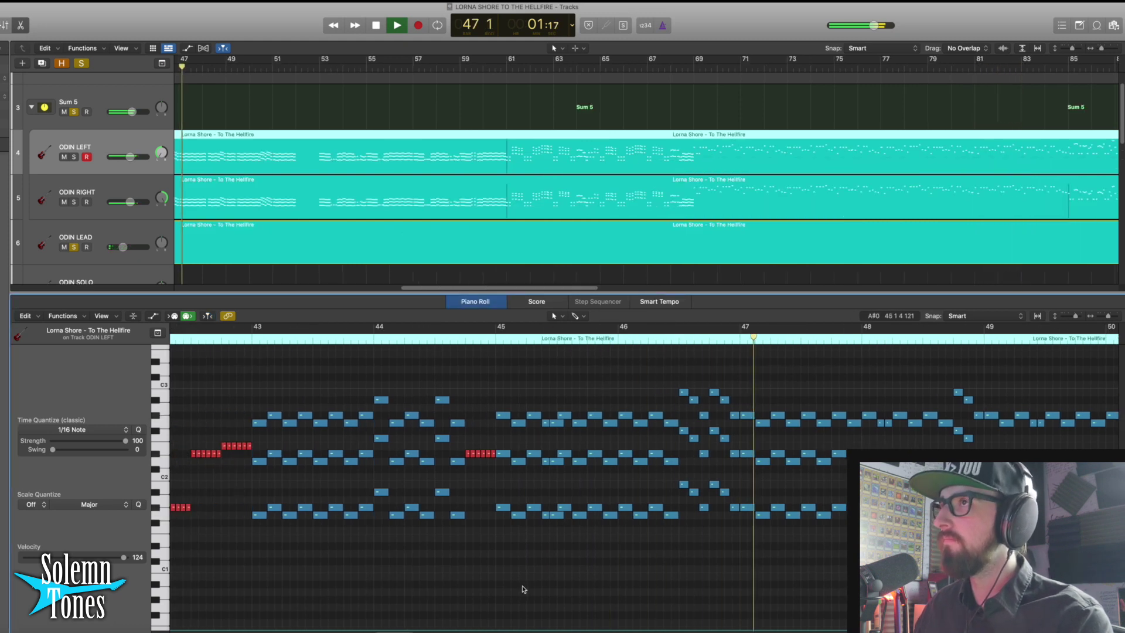
pyautogui.press('space')
# Close the Piano Roll to show the full track list around bars 37 to 75
pyautogui.scroll(1, 458, 411)
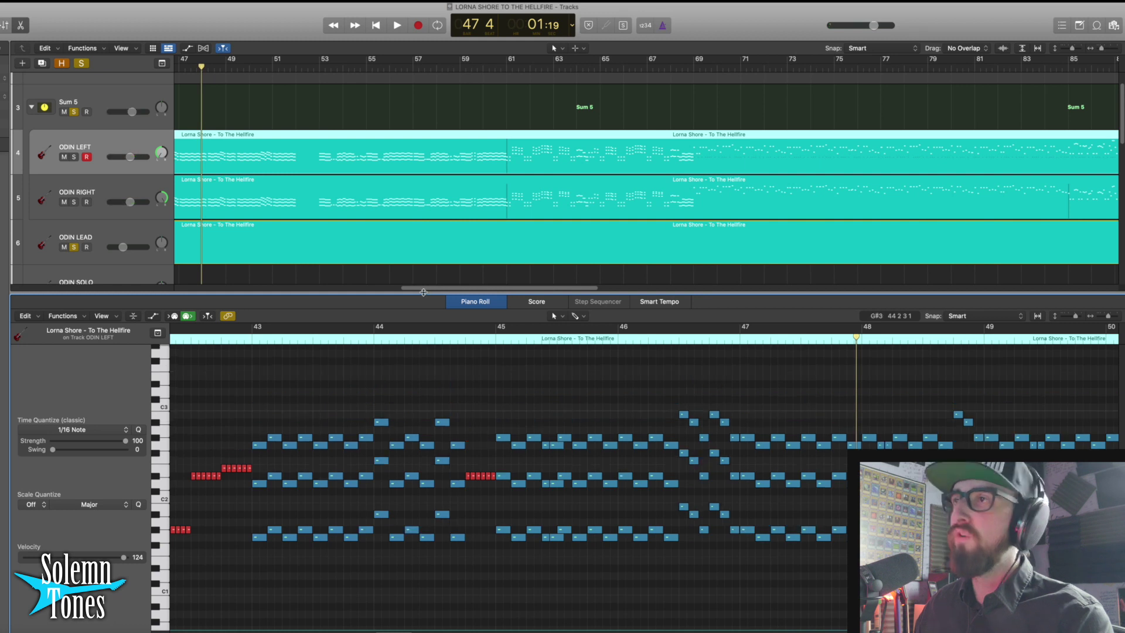
pyautogui.moveTo(423, 293); pyautogui.dragTo(424, 632)
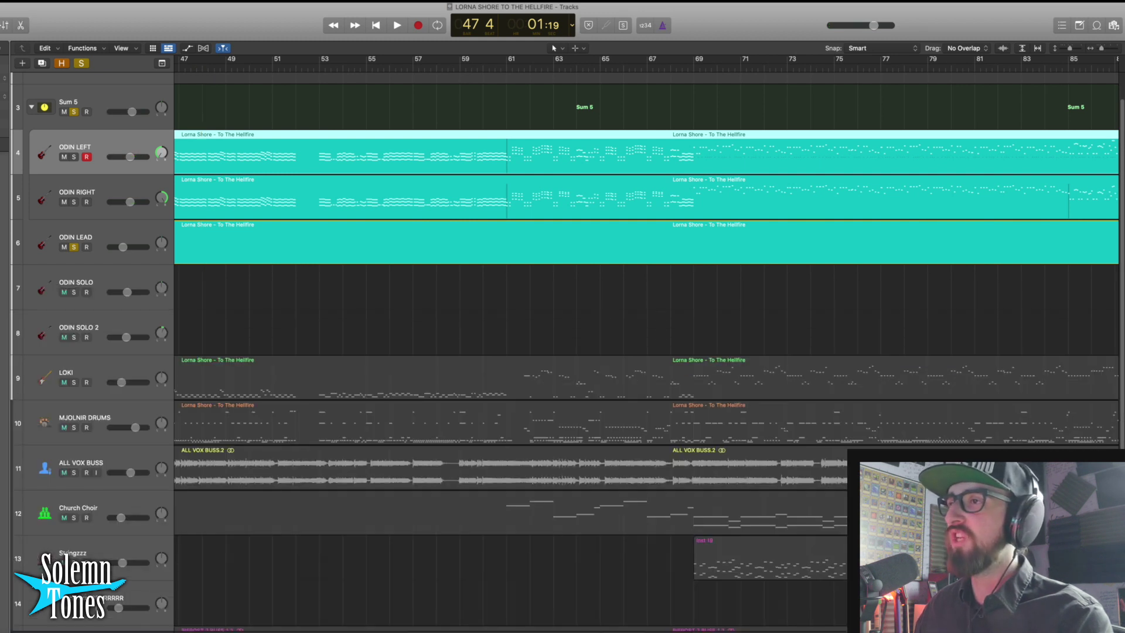
pyautogui.hscroll(-8, 527, 352)
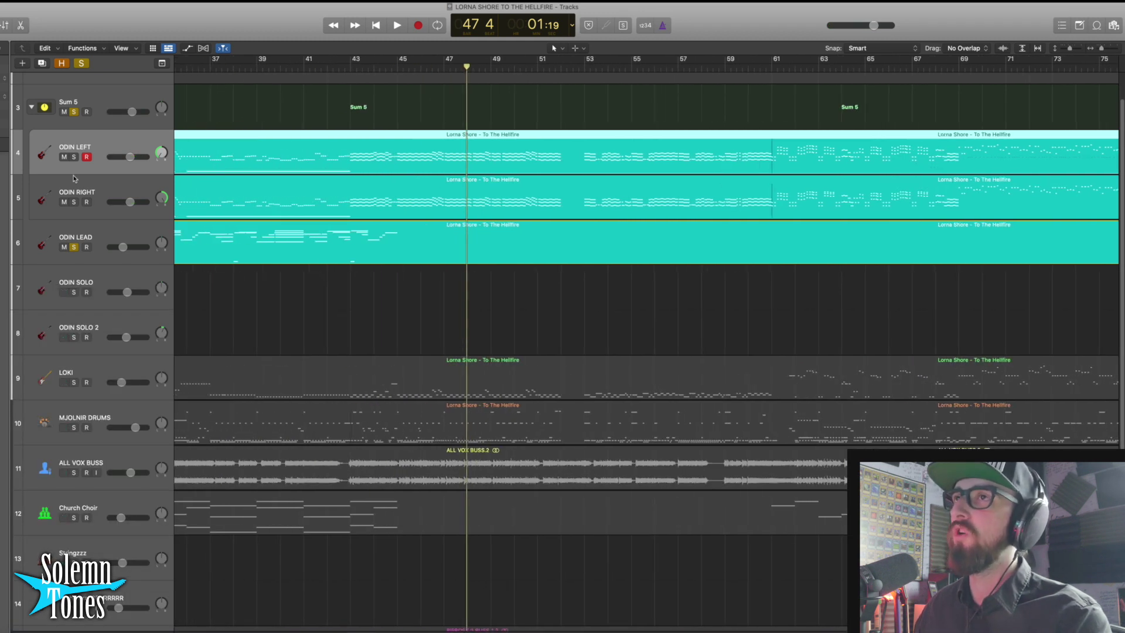
# Unsolo ODIN LEAD and Sum 5, play the full mix from around bar 43, and stop playback
pyautogui.click(74, 246)
pyautogui.click(74, 112)
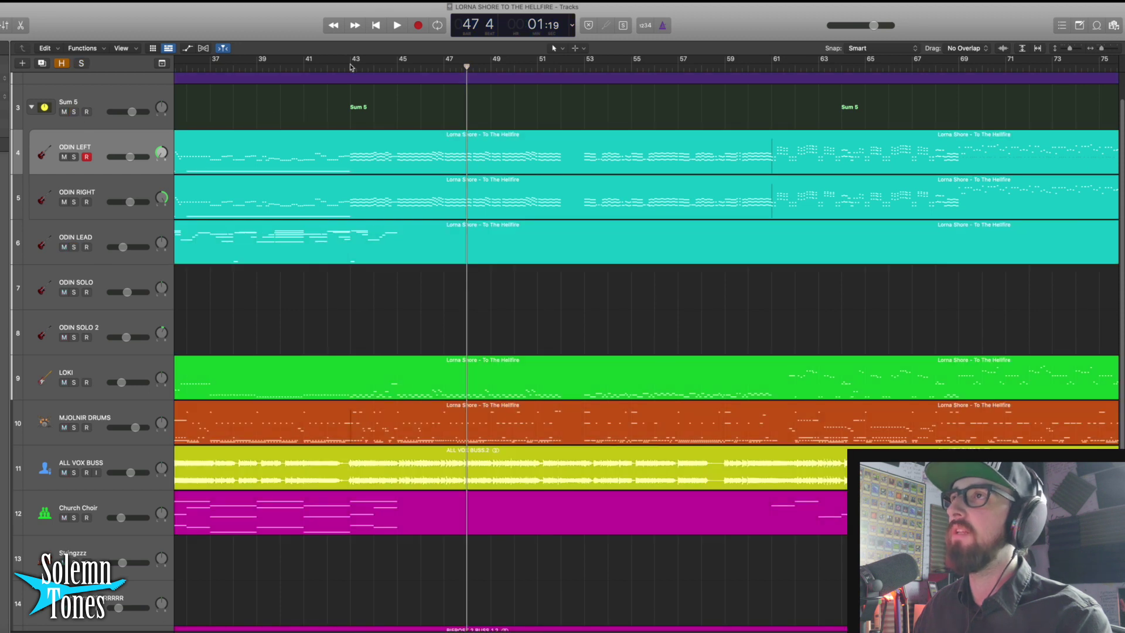
pyautogui.press('space')
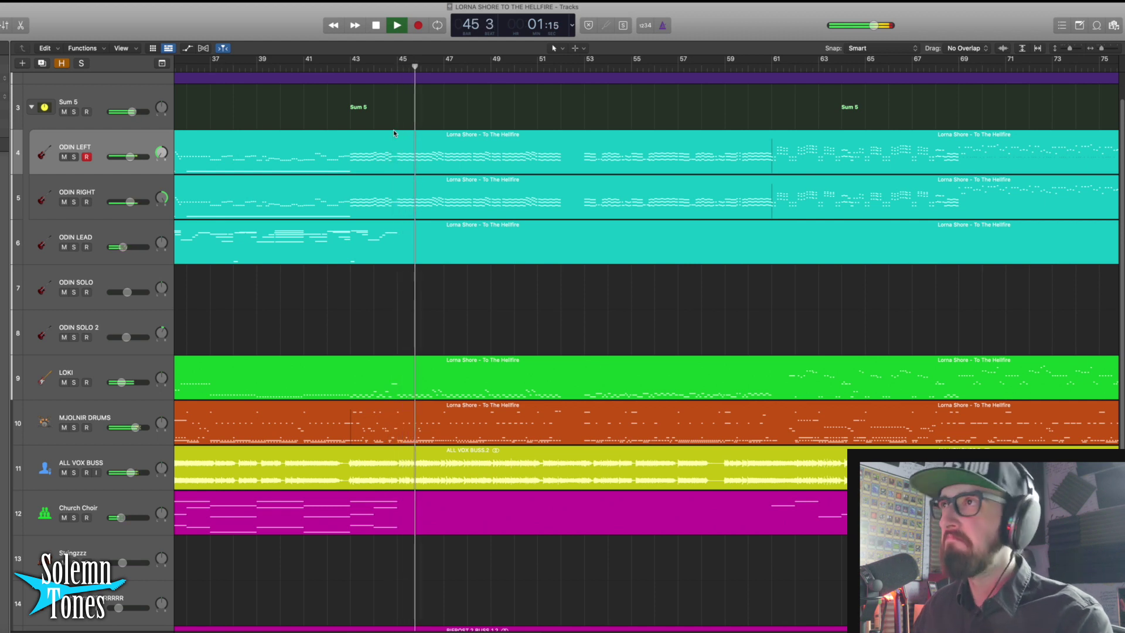
pyautogui.press('space')
# Open the ODIN LEFT region in the Piano Roll and audition it with LOKI and MJOLNIR DRUMS from bar 62 to about bar 69
pyautogui.doubleClick(473, 149)
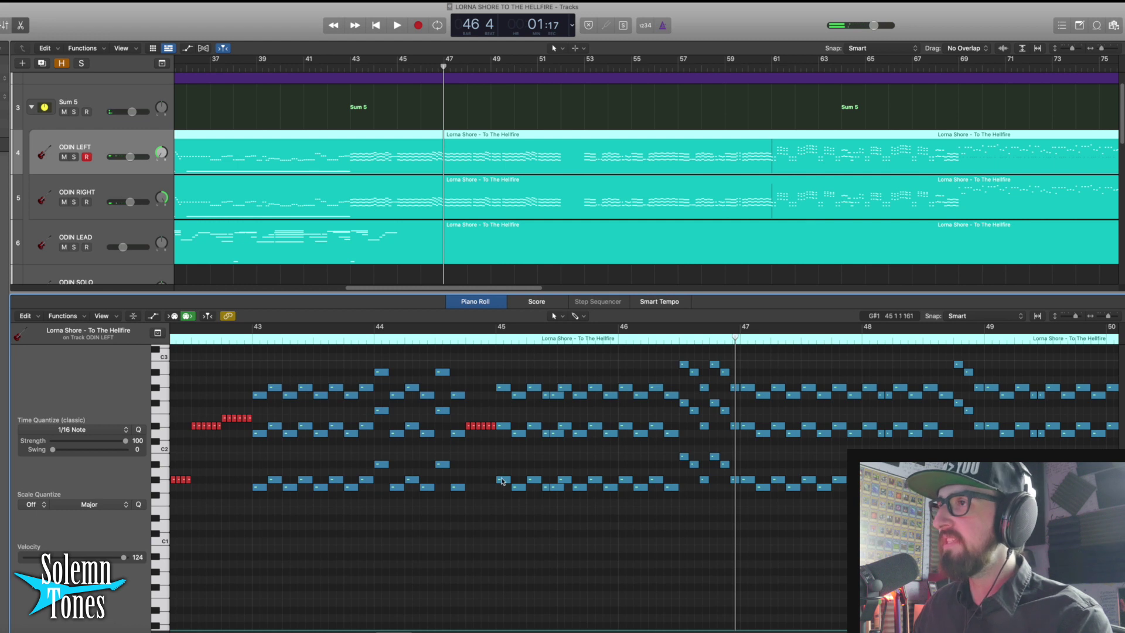
pyautogui.moveTo(402, 631); pyautogui.dragTo(441, 630)
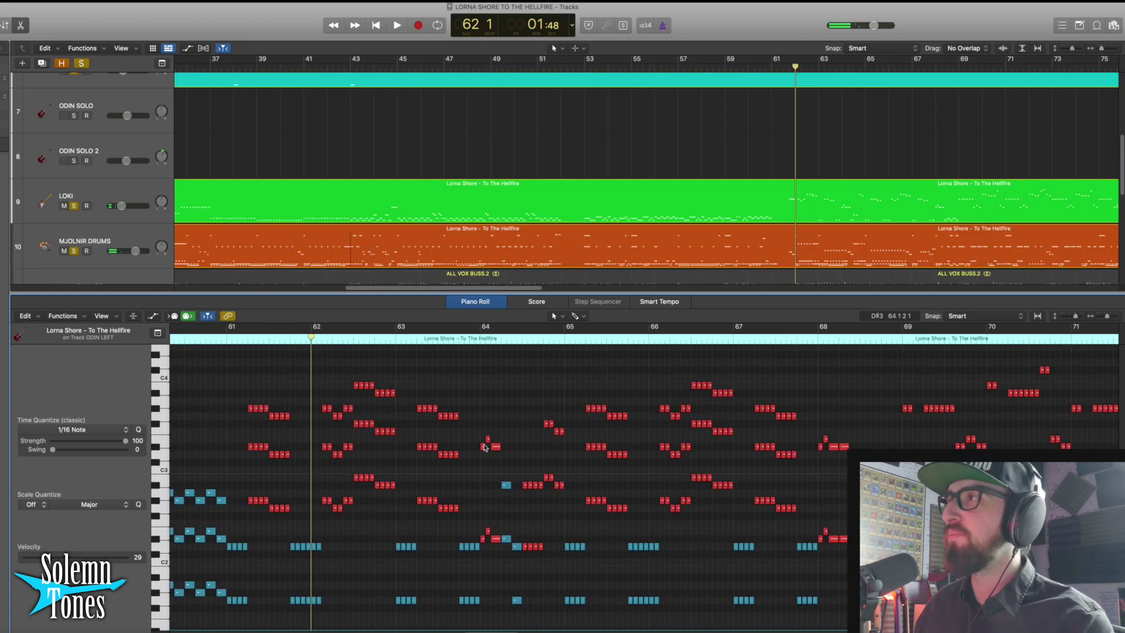
pyautogui.press('space')
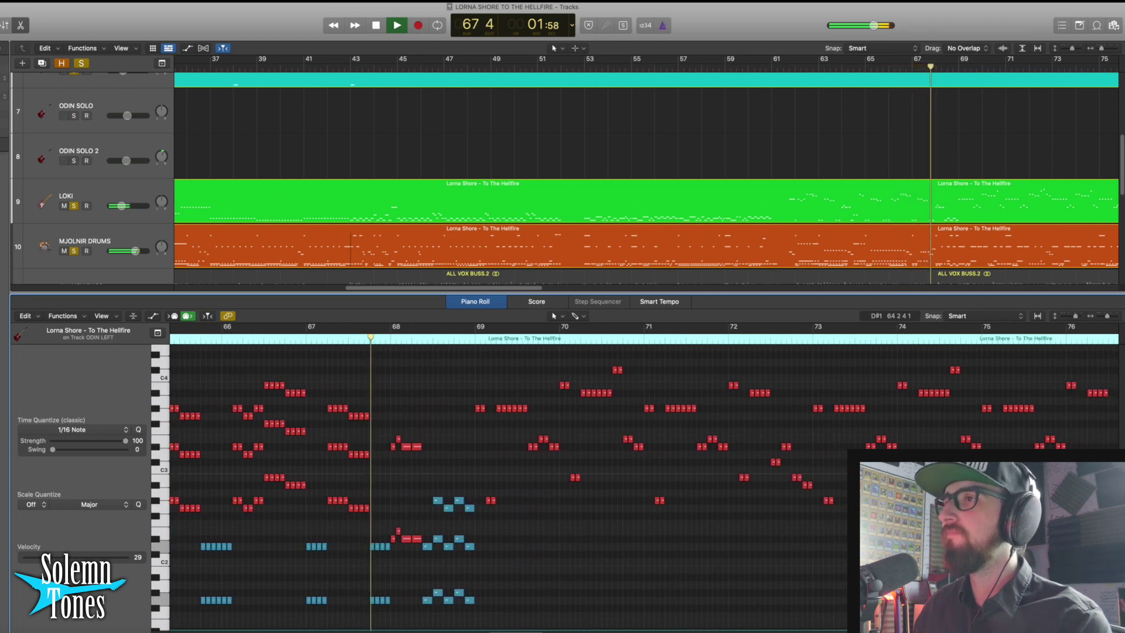
pyautogui.press('space')
pyautogui.scroll(3, 731, 453)
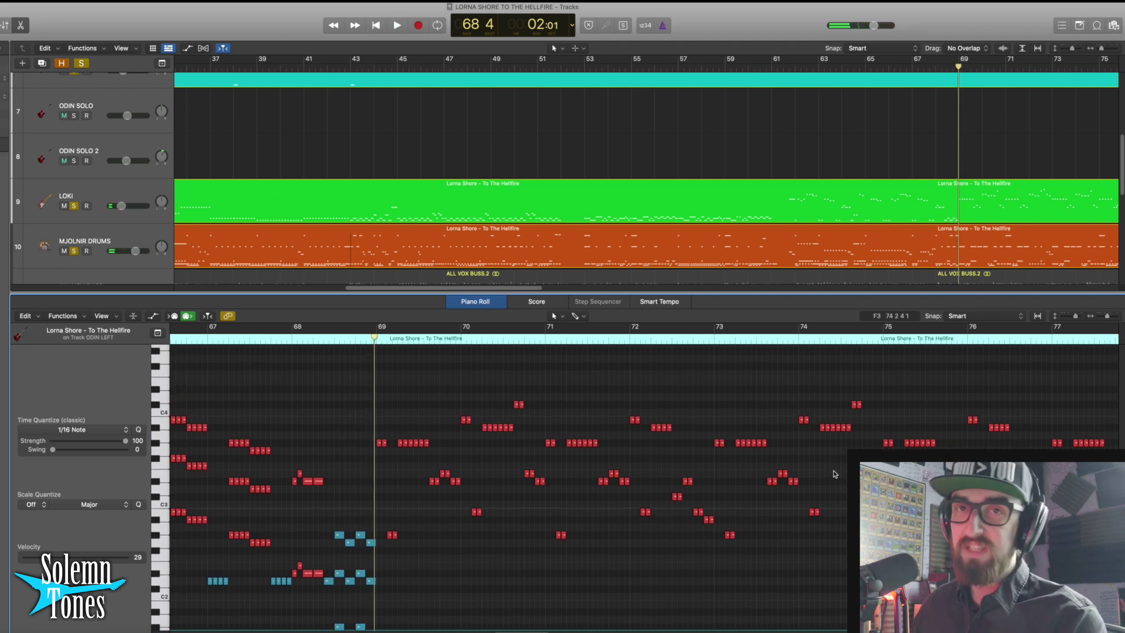
pyautogui.hscroll(5, 636, 477)
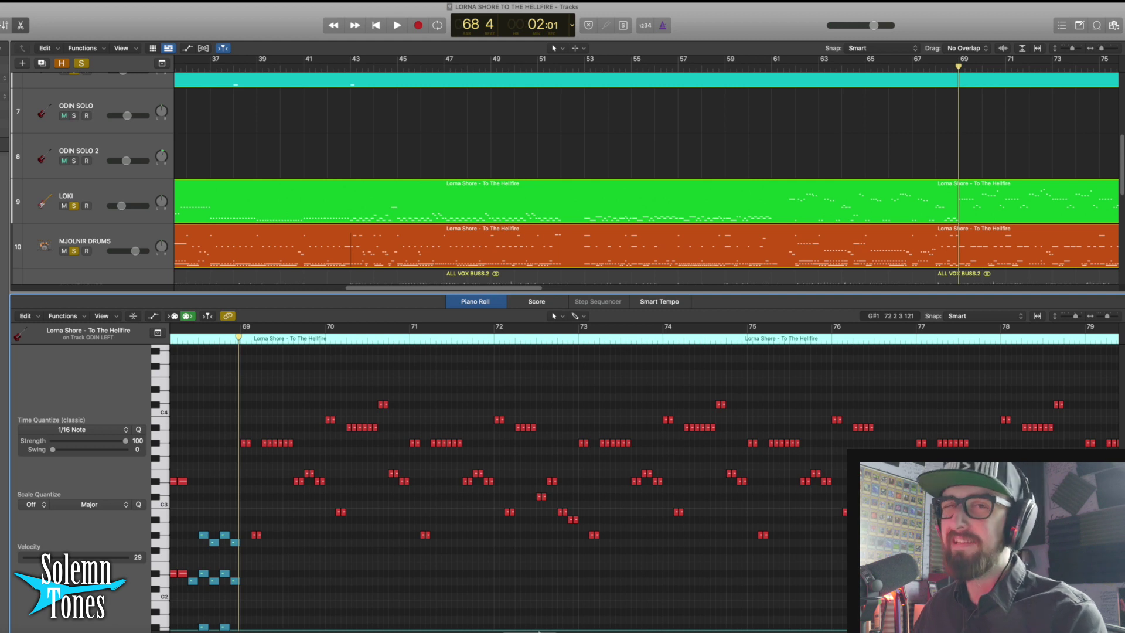
# Close the Piano Roll and unsolo the guitar, LOKI and MJOLNIR DRUMS tracks
pyautogui.moveTo(493, 293); pyautogui.dragTo(493, 631)
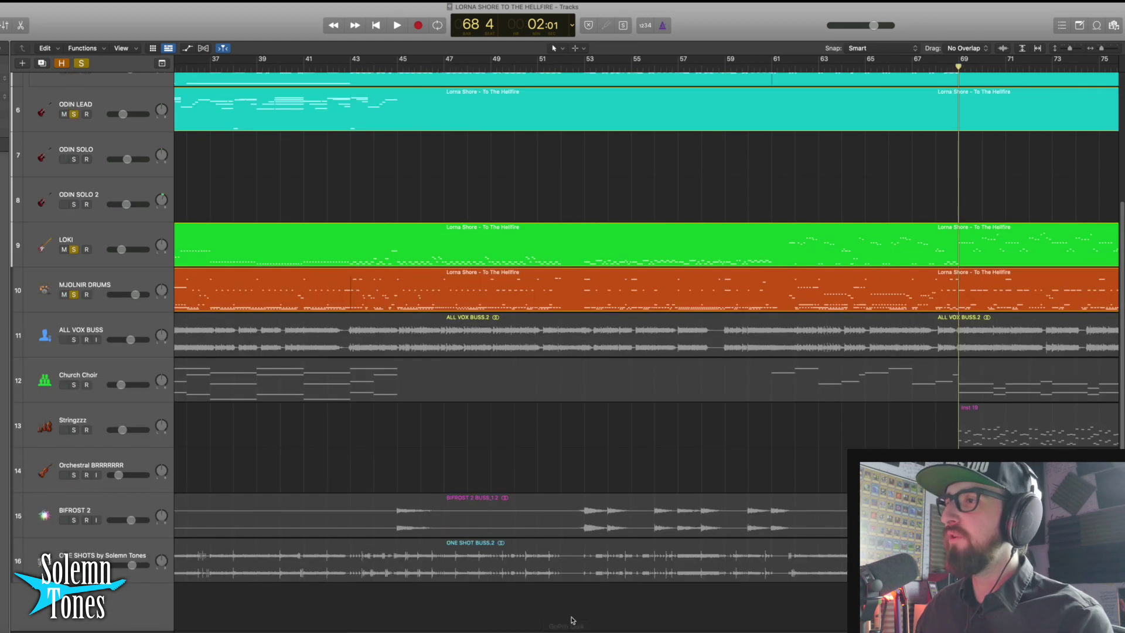
pyautogui.hscroll(10, 539, 627)
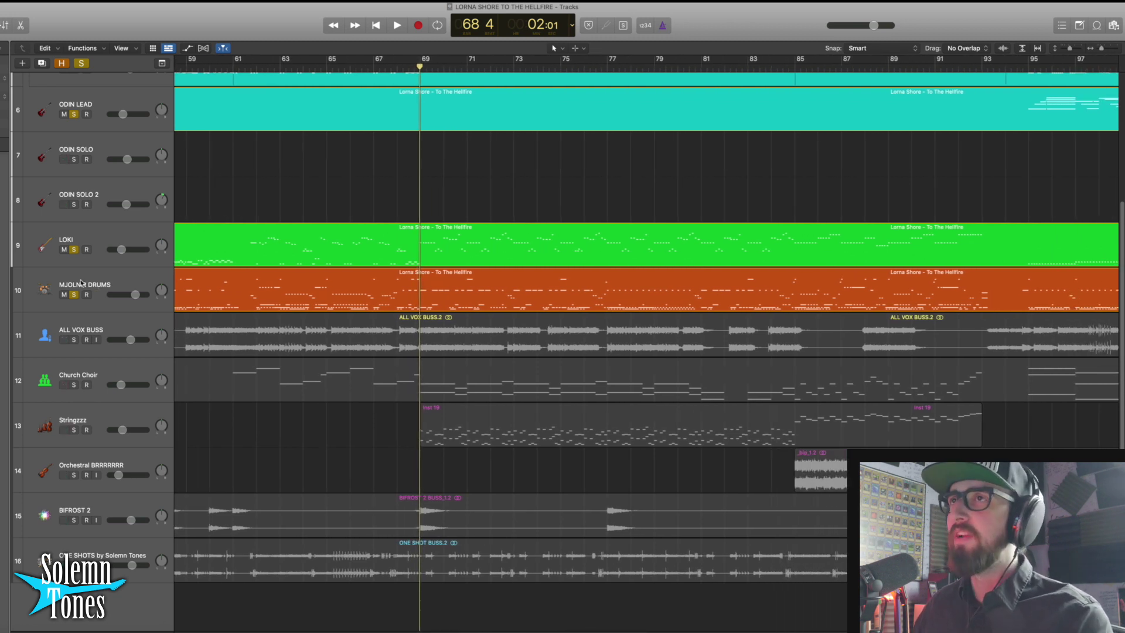
pyautogui.moveTo(81, 282); pyautogui.dragTo(87, 324)
pyautogui.scroll(5, 220, 394)
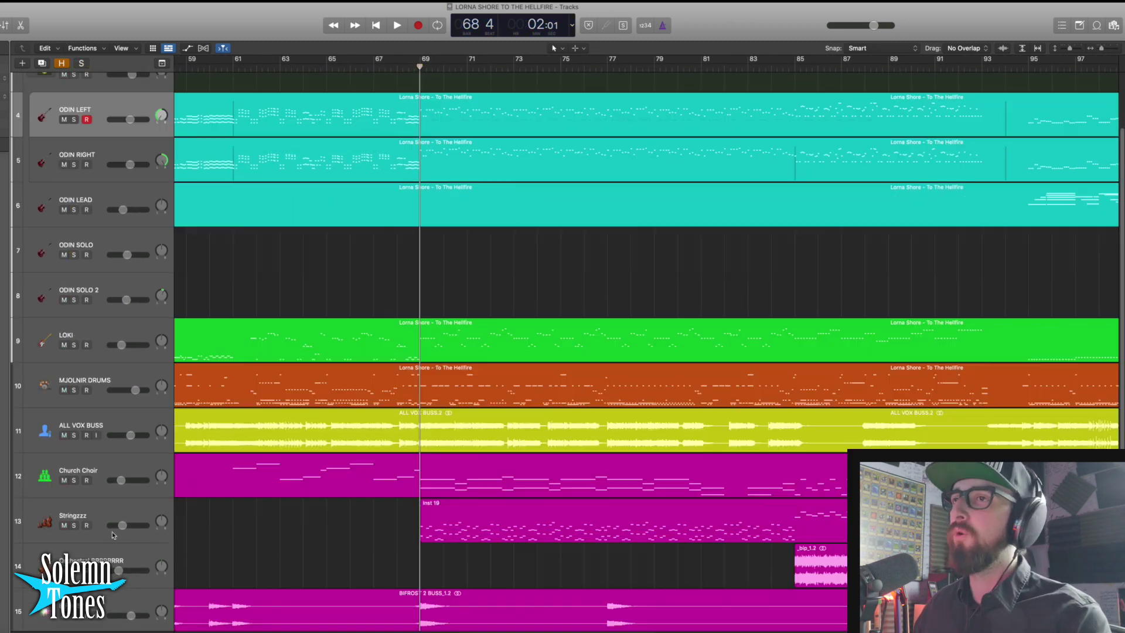
# Solo the Stringzzz track, open its region in the Piano Roll, and play it from around bar 69
pyautogui.click(81, 514)
pyautogui.click(75, 526)
pyautogui.doubleClick(420, 540)
pyautogui.press('space')
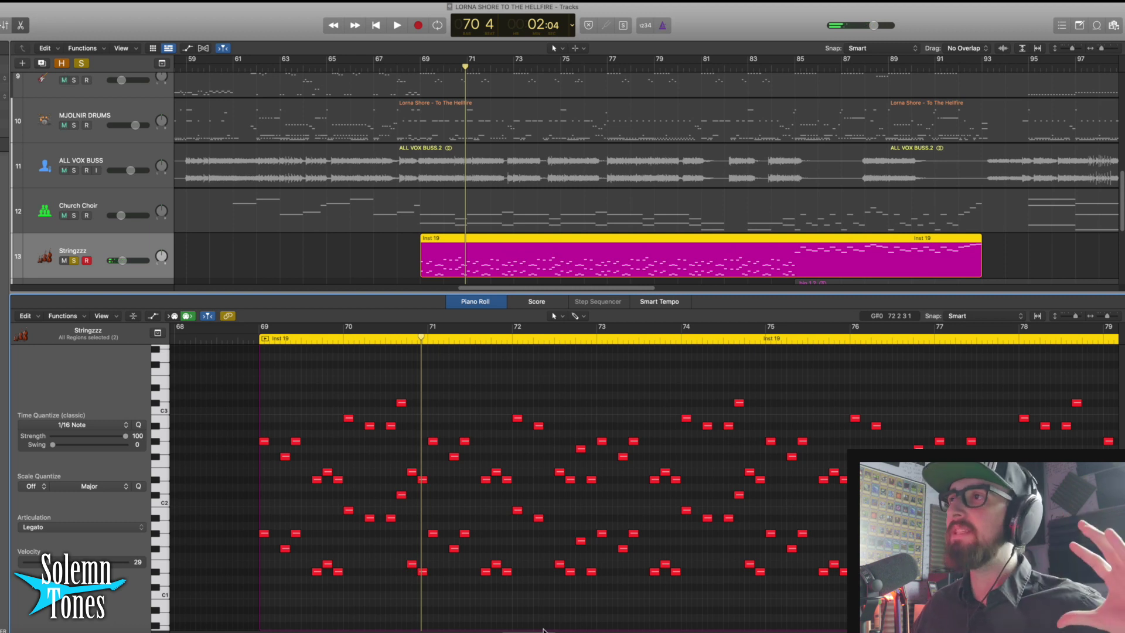
# Close the Piano Roll and audition BIFROST 2 instead of Stringzzz from around bar 69
pyautogui.moveTo(478, 293); pyautogui.dragTo(478, 576)
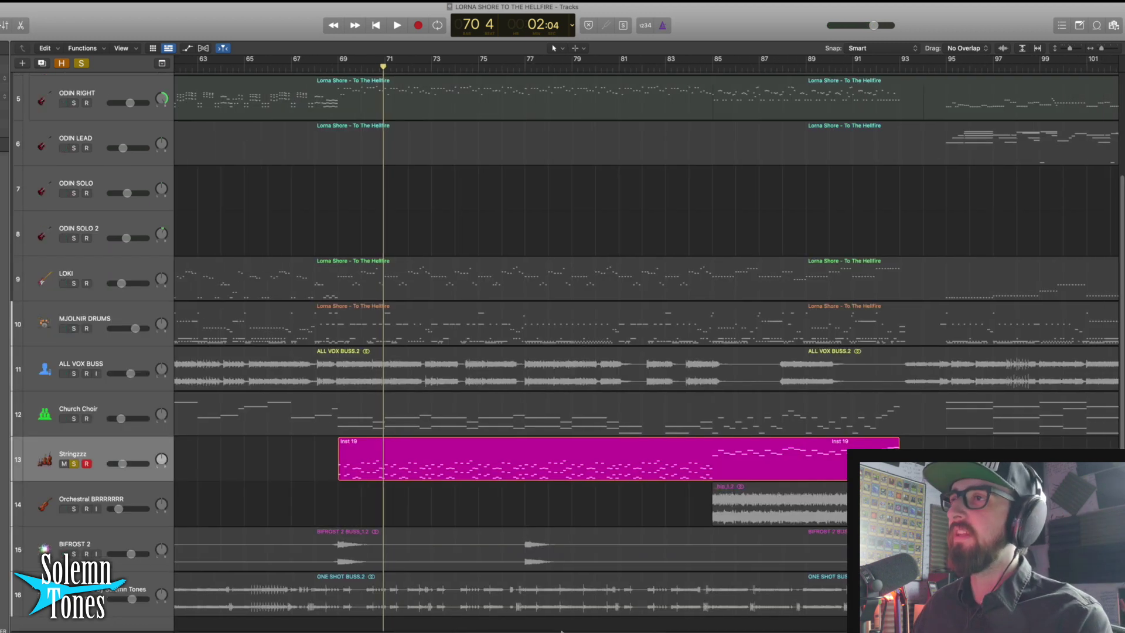
pyautogui.click(74, 465)
pyautogui.moveTo(279, 66)
pyautogui.mouseDown()
pyautogui.moveTo(255, 66)
pyautogui.moveTo(308, 75)
pyautogui.moveTo(272, 75)
pyautogui.moveTo(301, 75)
pyautogui.moveTo(284, 75)
pyautogui.mouseUp()
pyautogui.click(96, 535)
pyautogui.click(74, 553)
pyautogui.press('space')
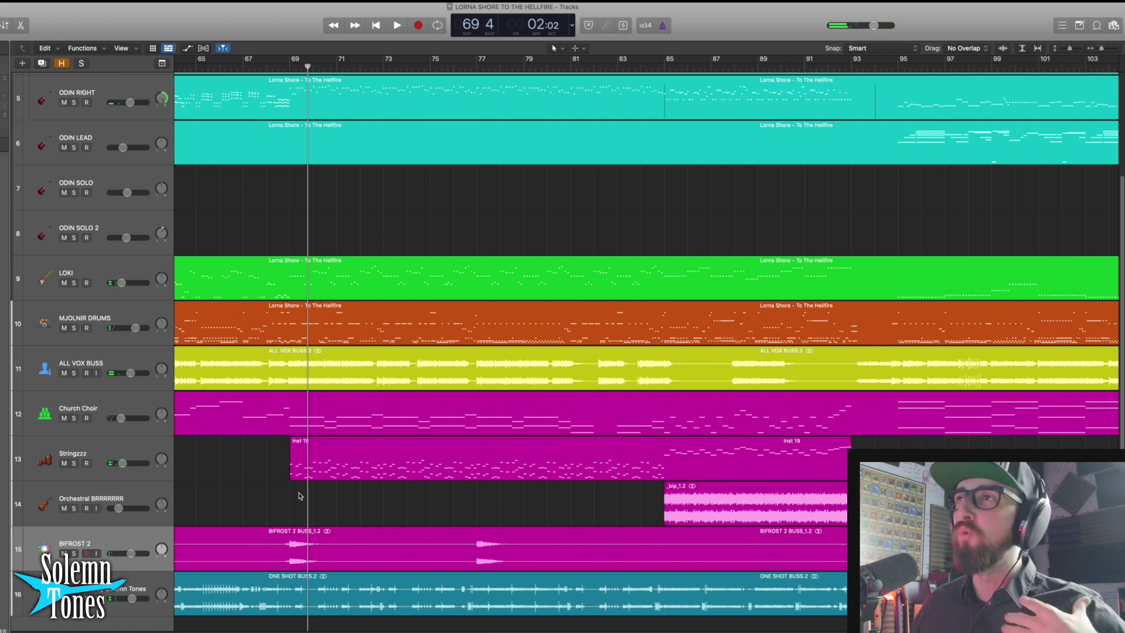
# Solo Stringzzz, audition its change at bar 85 from around bar 82 and again from about bar 84, and unsolo it
pyautogui.scroll(3, 292, 328)
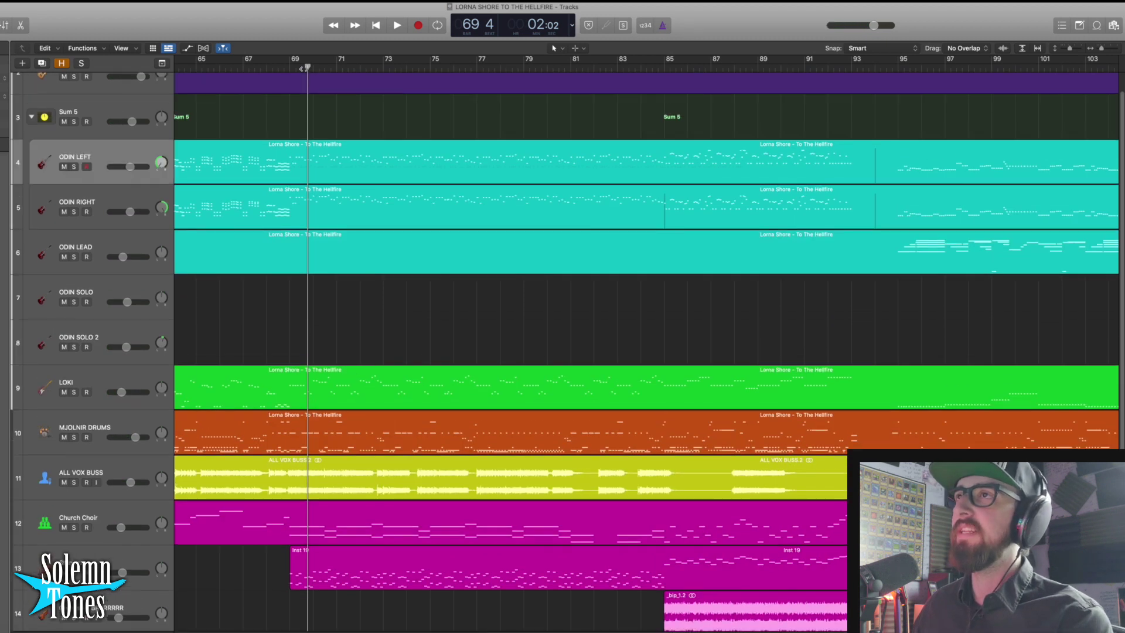
pyautogui.moveTo(302, 75)
pyautogui.mouseDown()
pyautogui.moveTo(289, 76)
pyautogui.moveTo(425, 78)
pyautogui.moveTo(297, 80)
pyautogui.mouseUp()
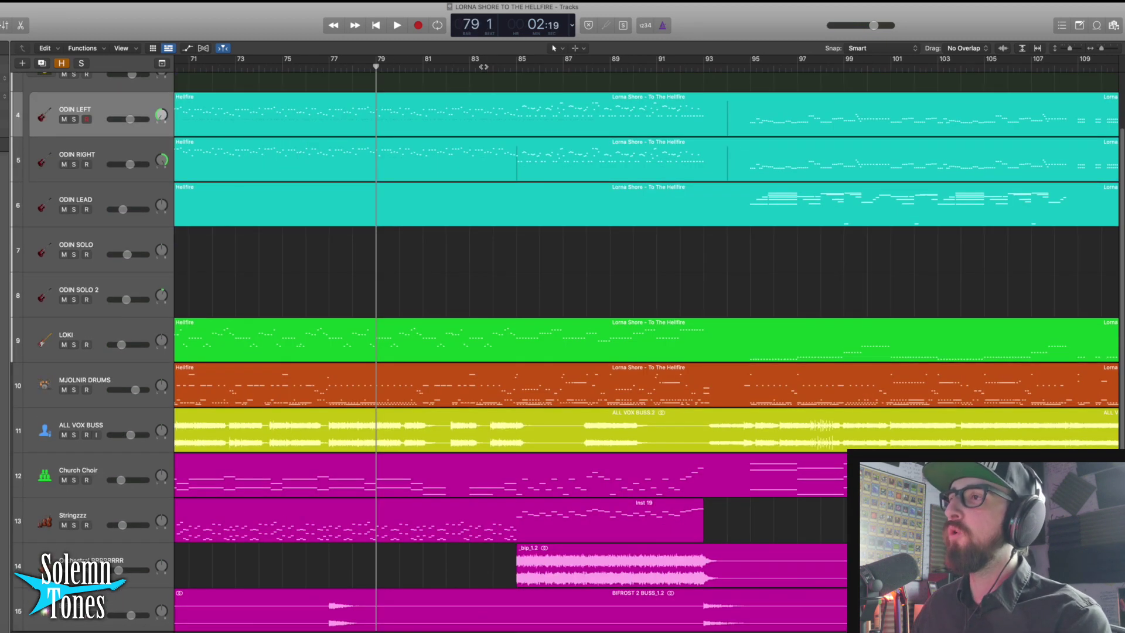
pyautogui.moveTo(483, 67); pyautogui.dragTo(517, 68)
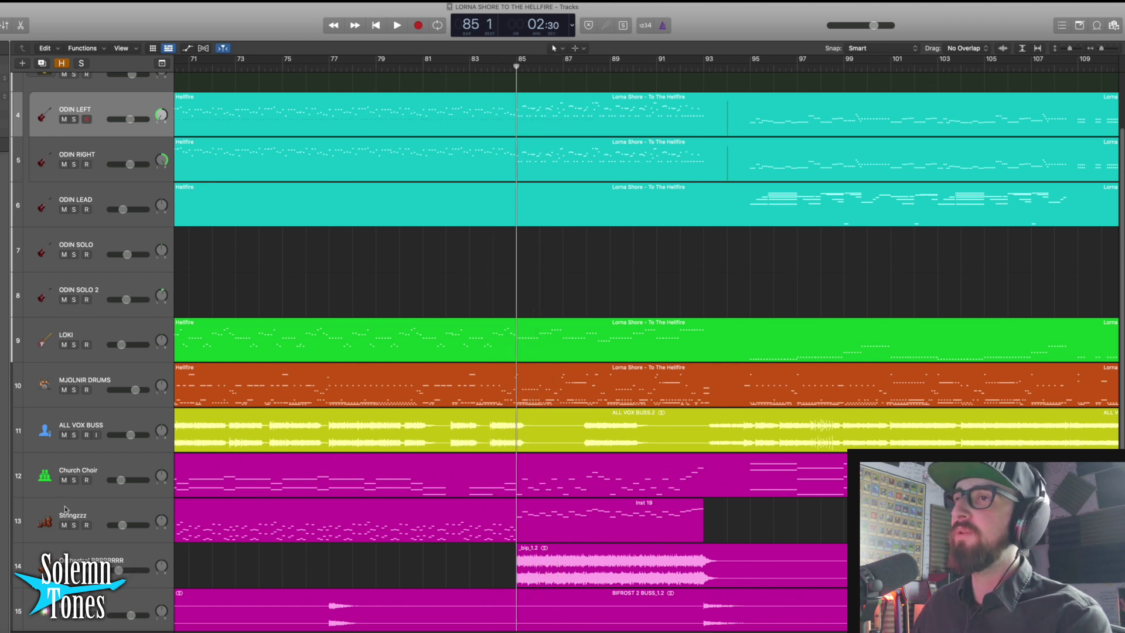
pyautogui.click(74, 525)
pyautogui.click(448, 69)
pyautogui.press('space')
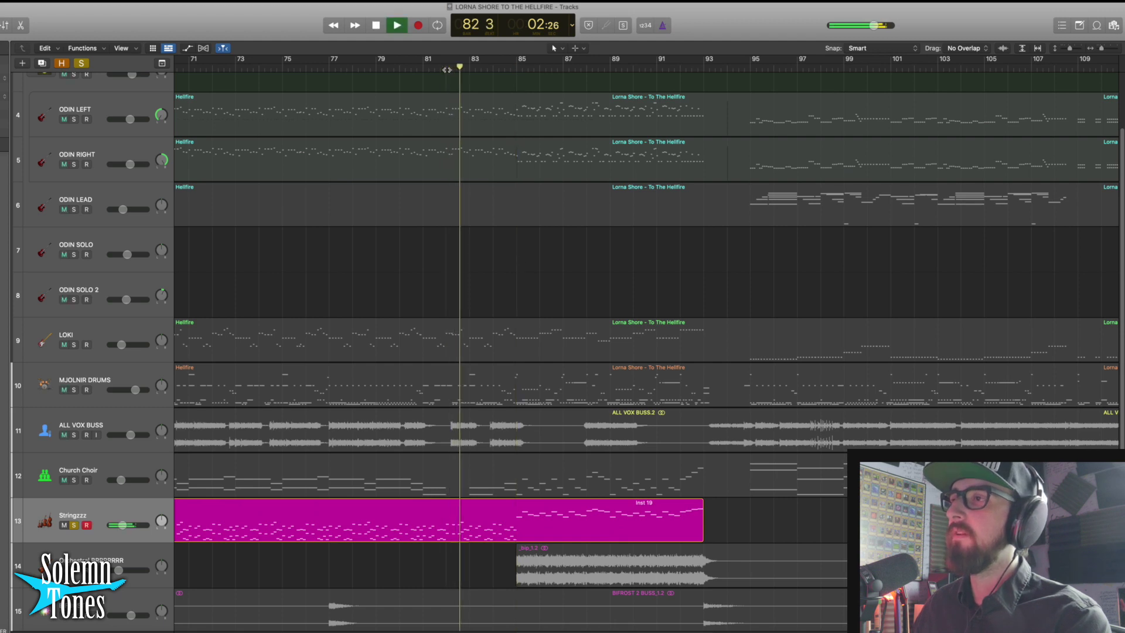
pyautogui.press('space')
pyautogui.moveTo(520, 69); pyautogui.dragTo(499, 69)
pyautogui.press('space')
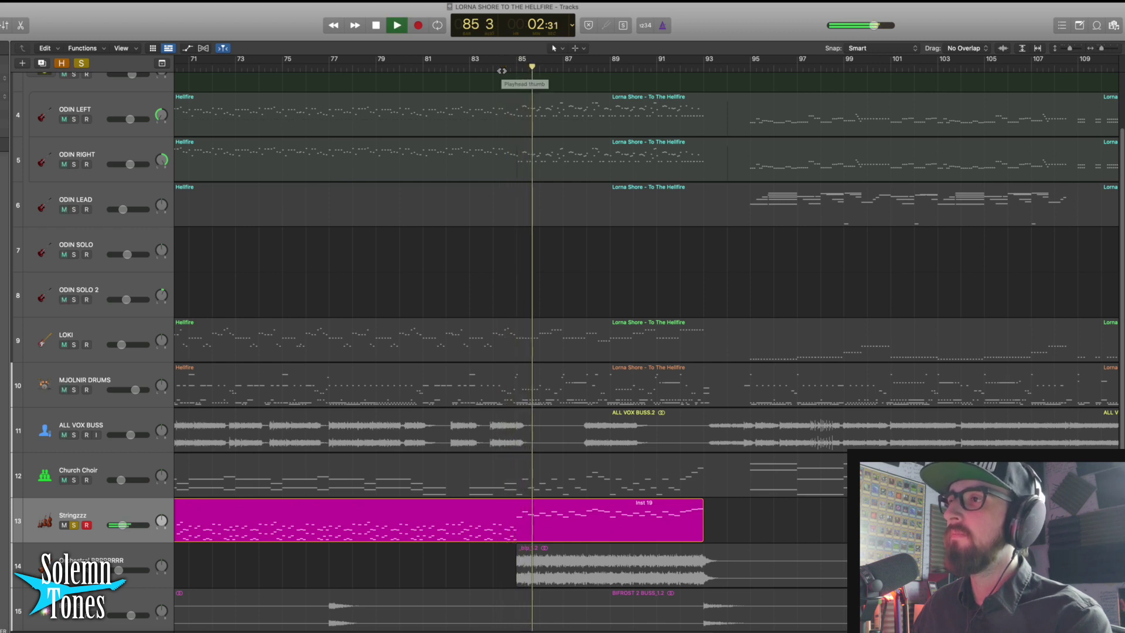
pyautogui.press('space')
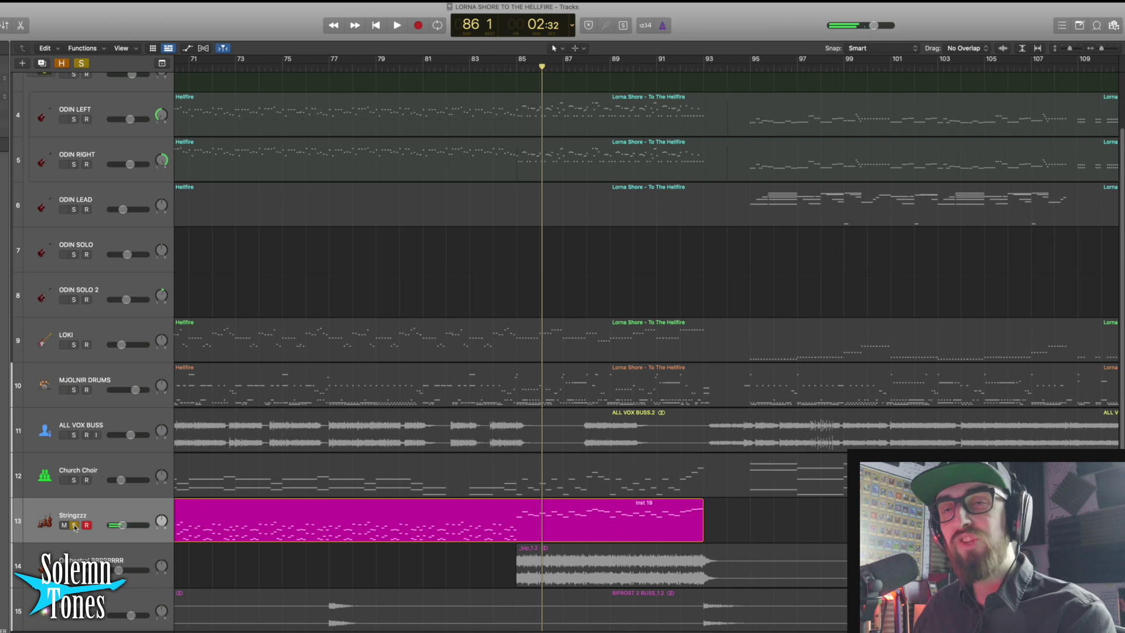
pyautogui.click(74, 525)
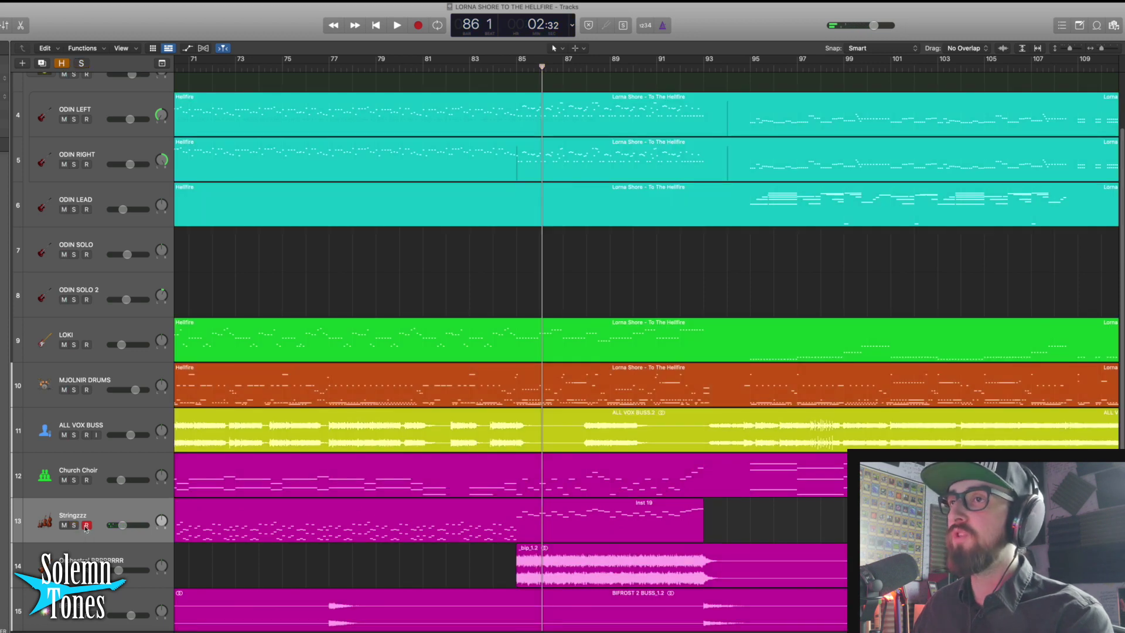
# Solo the Orchestral BRRRRRRR track, play it from bar 85, and unsolo it
pyautogui.click(73, 571)
pyautogui.click(518, 68)
pyautogui.press('space')
pyautogui.press('space')
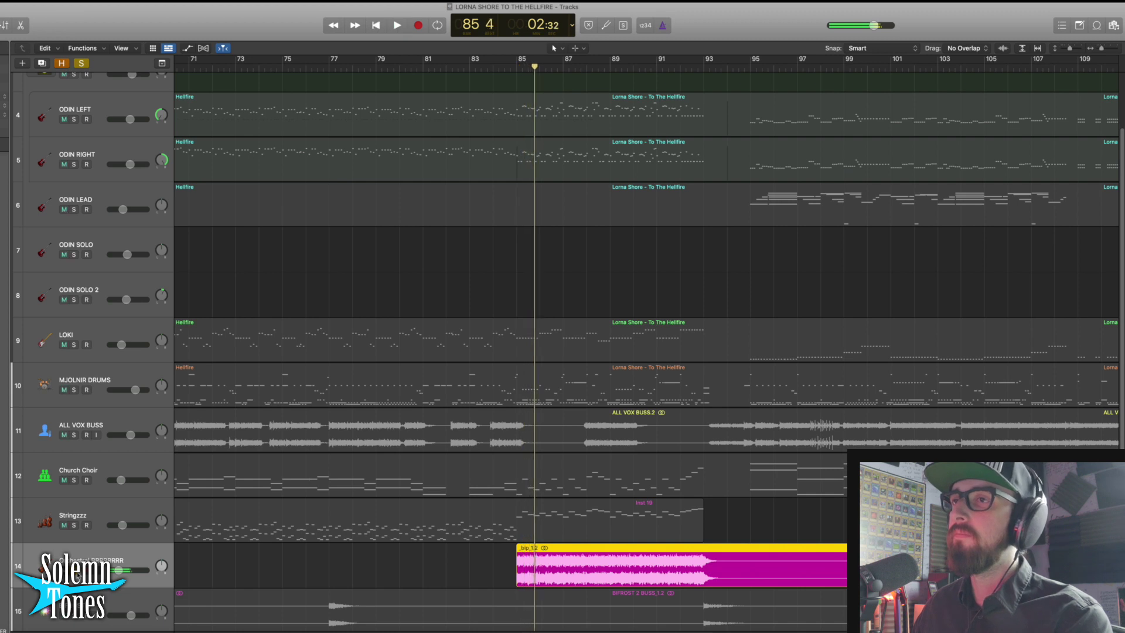
pyautogui.press('s')
pyautogui.click(382, 563)
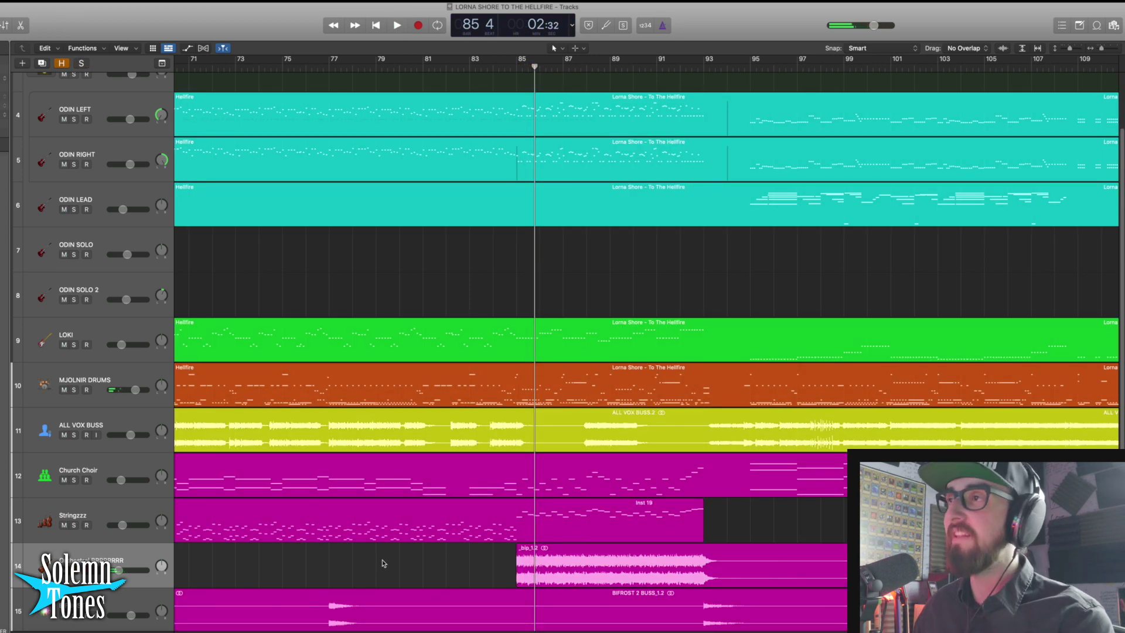
# Play the full mix from around bar 84 past bar 89 while viewing the lower tracks, and stop playback
pyautogui.click(495, 75)
pyautogui.press('space')
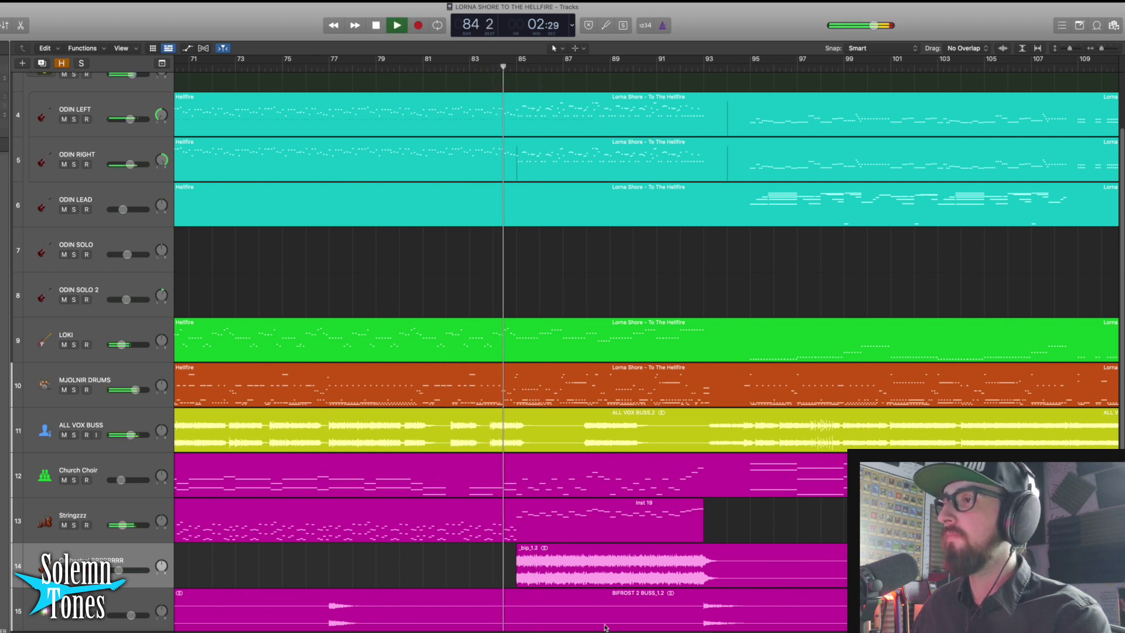
pyautogui.hscroll(8, 592, 587)
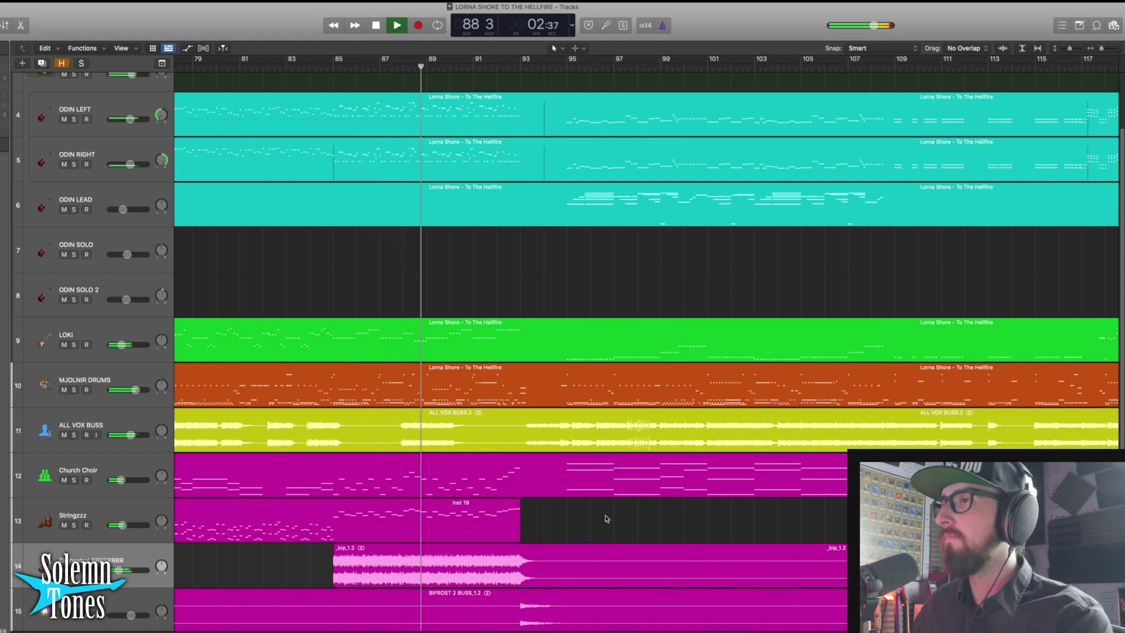
pyautogui.scroll(-2, 606, 518)
pyautogui.scroll(-2, 609, 473)
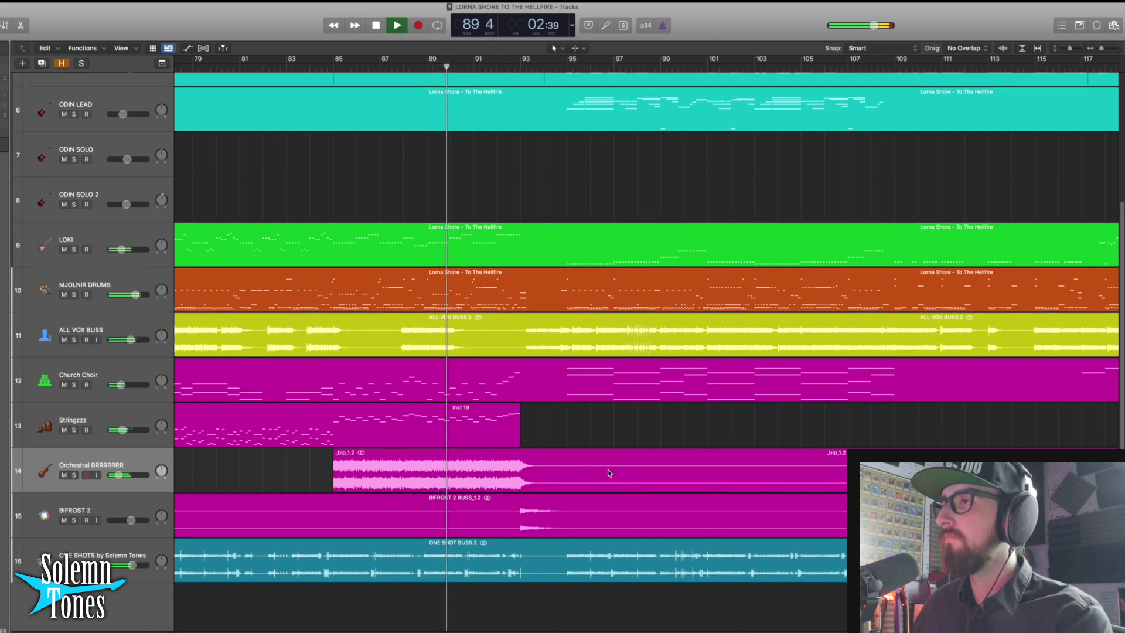
pyautogui.press('space')
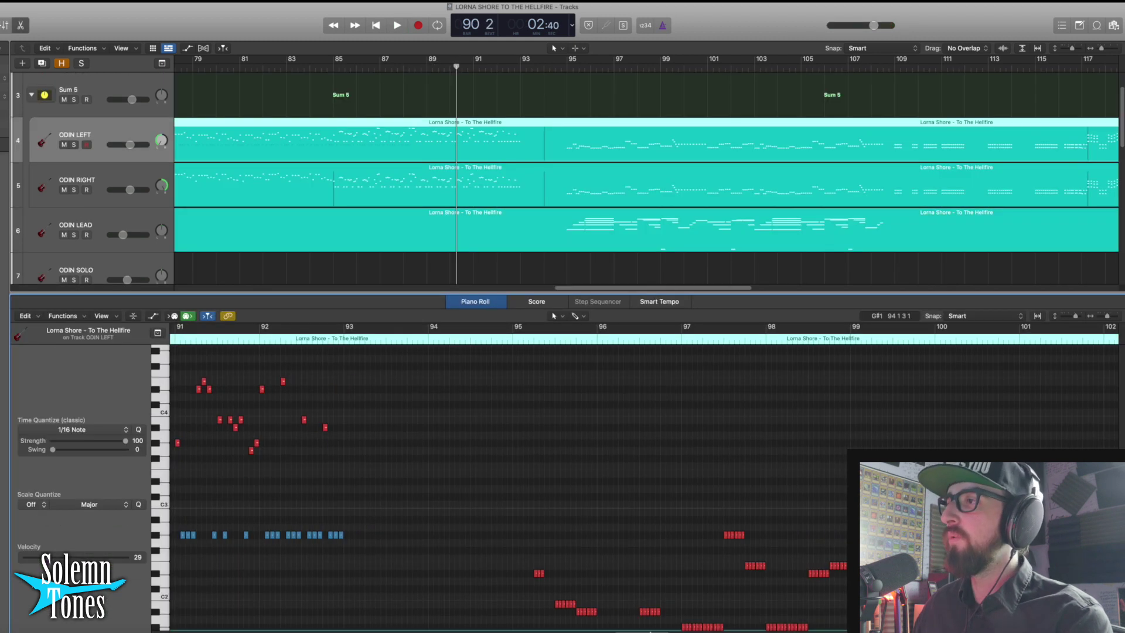
# Open the ODIN LEFT region in the Piano Roll at bar 85 and examine its notes close up
pyautogui.hscroll(-4, 635, 631)
pyautogui.hscroll(-5, 635, 630)
pyautogui.click(279, 344)
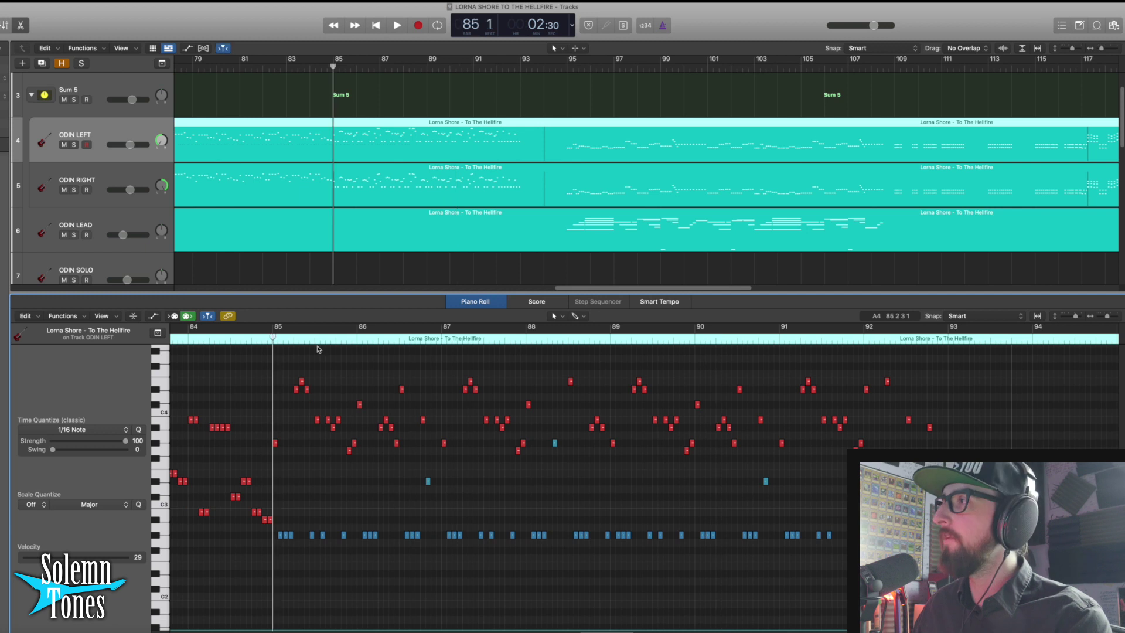
pyautogui.moveTo(1107, 318); pyautogui.dragTo(1114, 318)
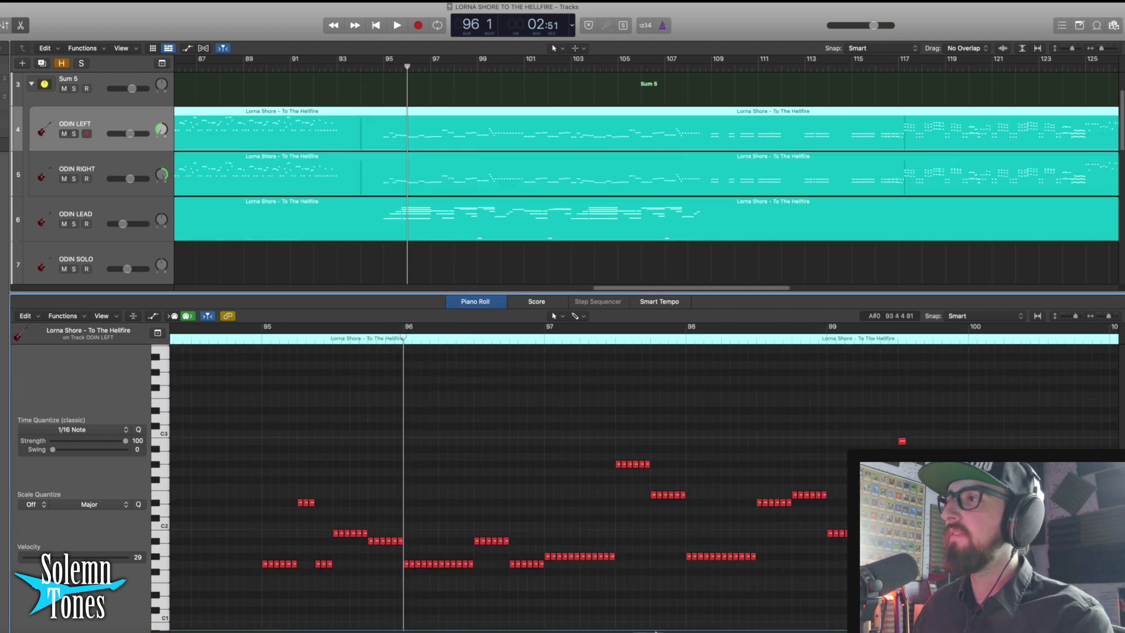
pyautogui.hscroll(-3, 660, 630)
# Show the ODIN LEFT notes at bar 109 in the Piano Roll and play them past bar 111
pyautogui.hscroll(10, 660, 630)
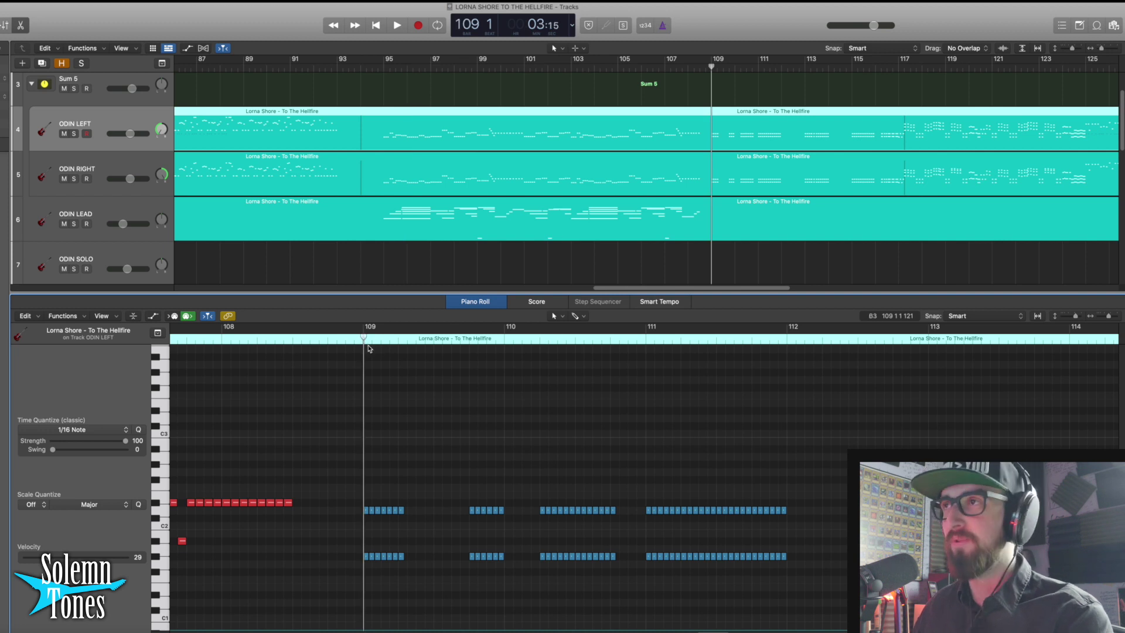
pyautogui.scroll(-1, 450, 488)
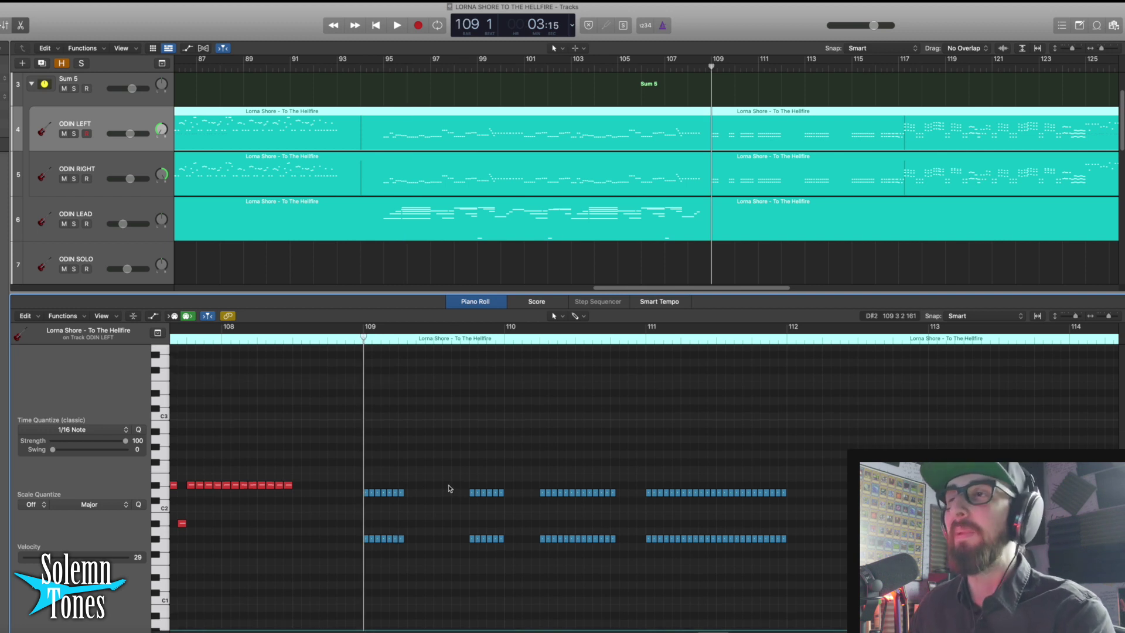
pyautogui.press('space')
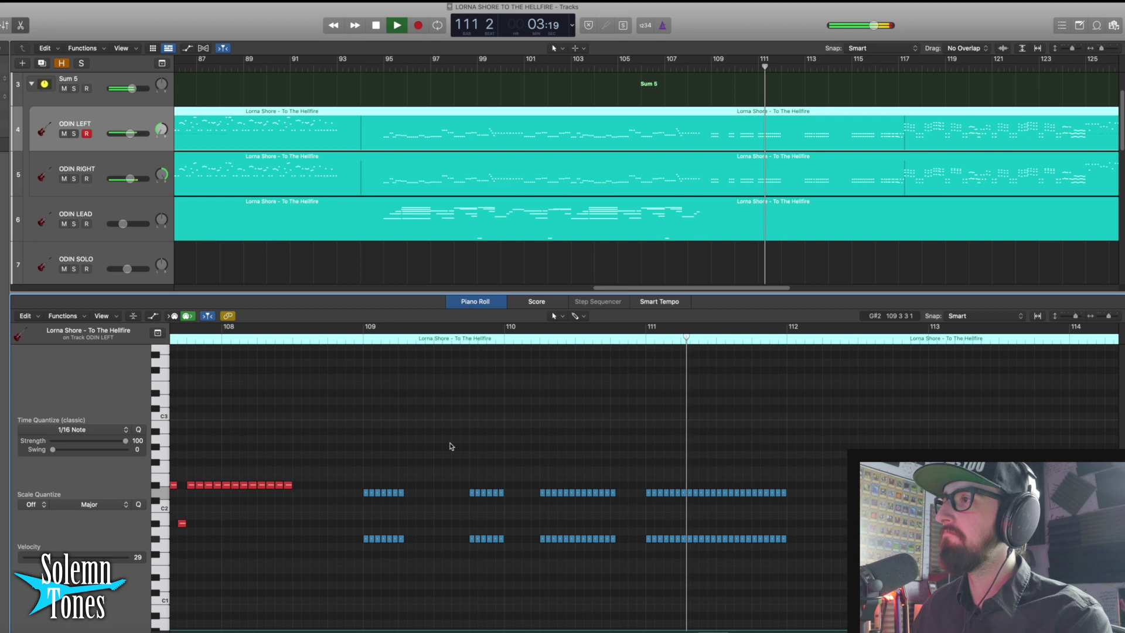
pyautogui.press('space')
# Compare the LOKI notes with the ODIN LEFT notes in bars 109 to 111 in the Piano Roll
pyautogui.moveTo(742, 69); pyautogui.dragTo(735, 68)
pyautogui.scroll(-3, 734, 148)
pyautogui.scroll(-2, 740, 176)
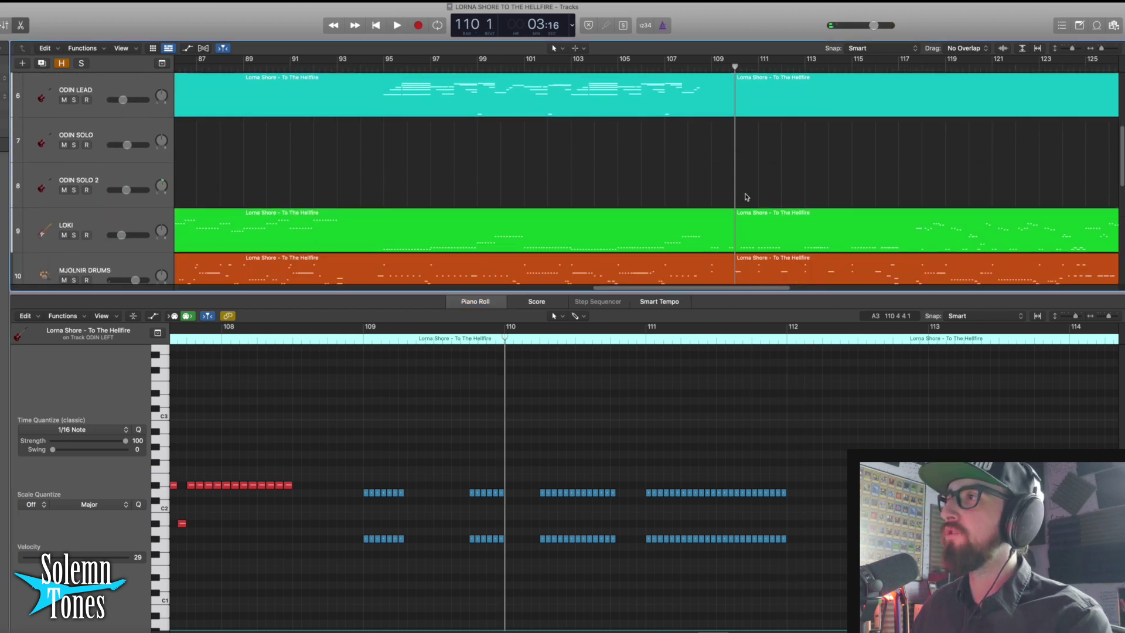
pyautogui.click(754, 233)
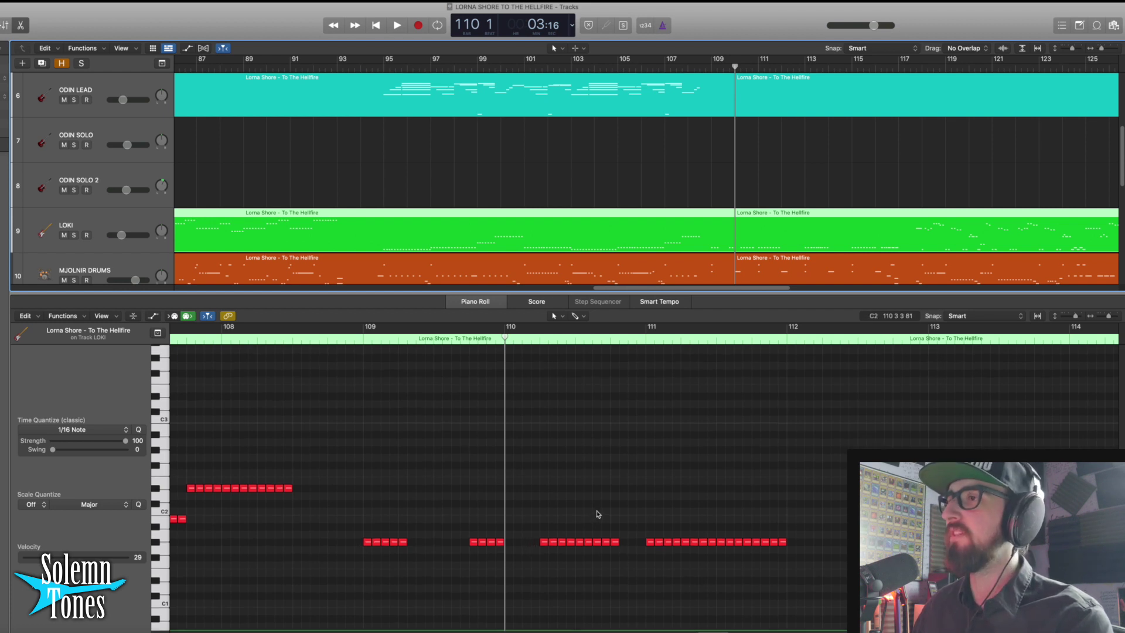
pyautogui.scroll(2, 598, 515)
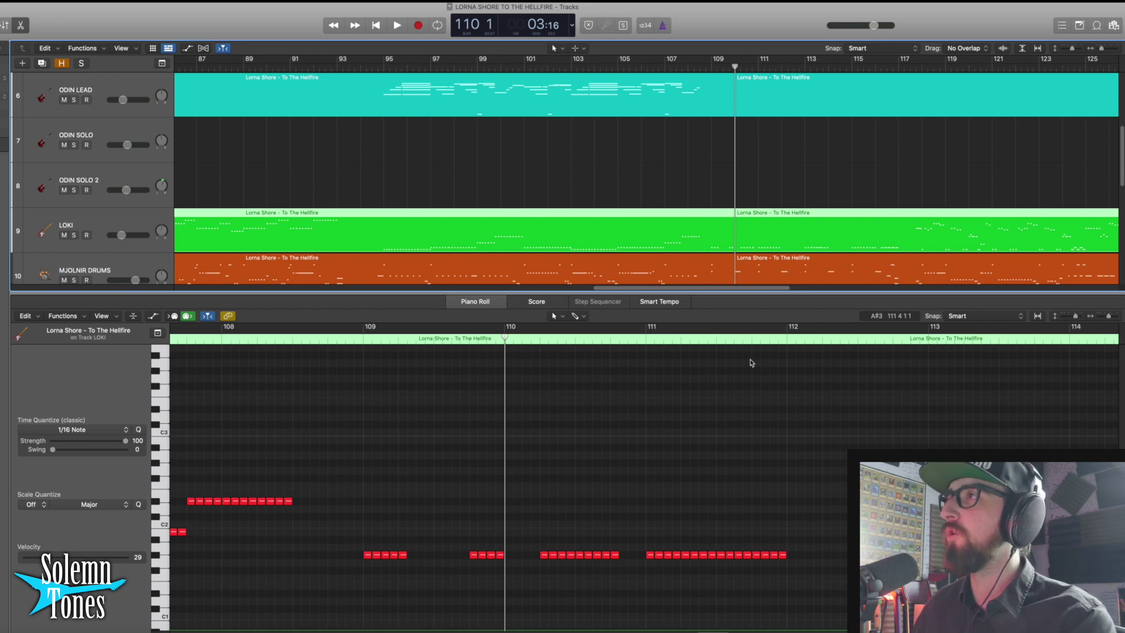
pyautogui.scroll(5, 752, 363)
pyautogui.scroll(8, 773, 130)
pyautogui.click(761, 93)
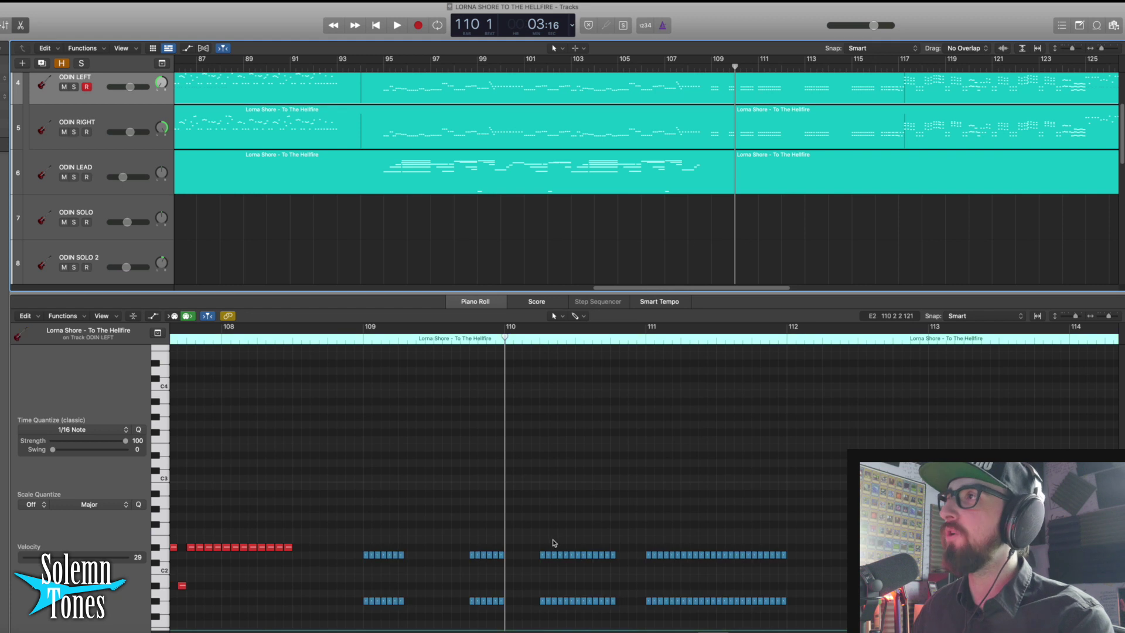
pyautogui.scroll(-4, 759, 234)
pyautogui.click(761, 252)
pyautogui.scroll(-2, 624, 520)
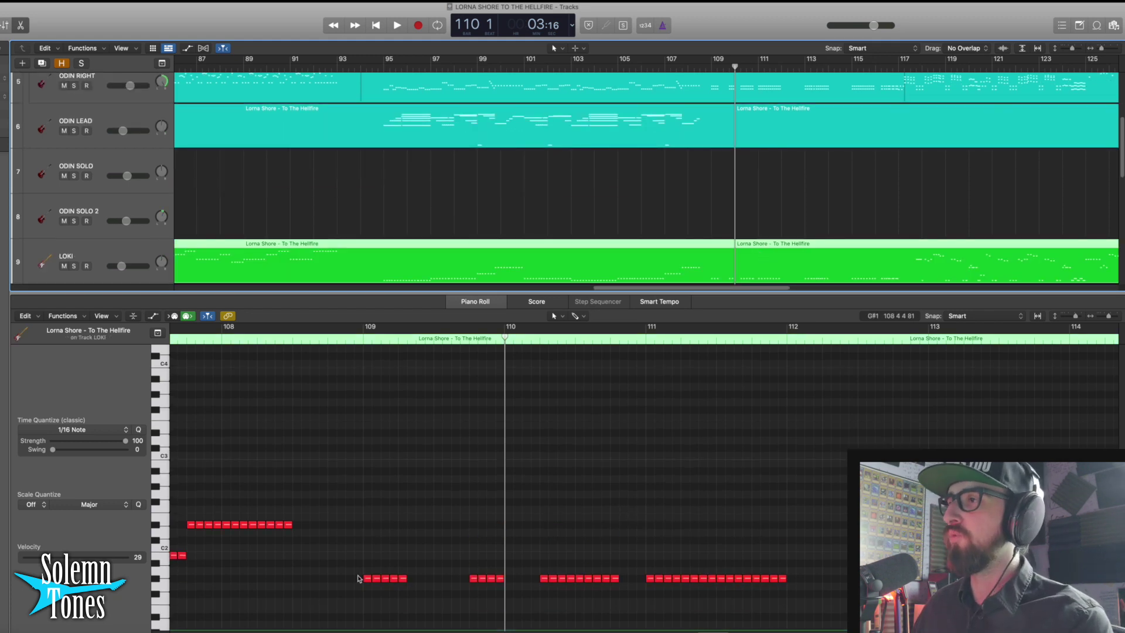
pyautogui.scroll(2, 785, 146)
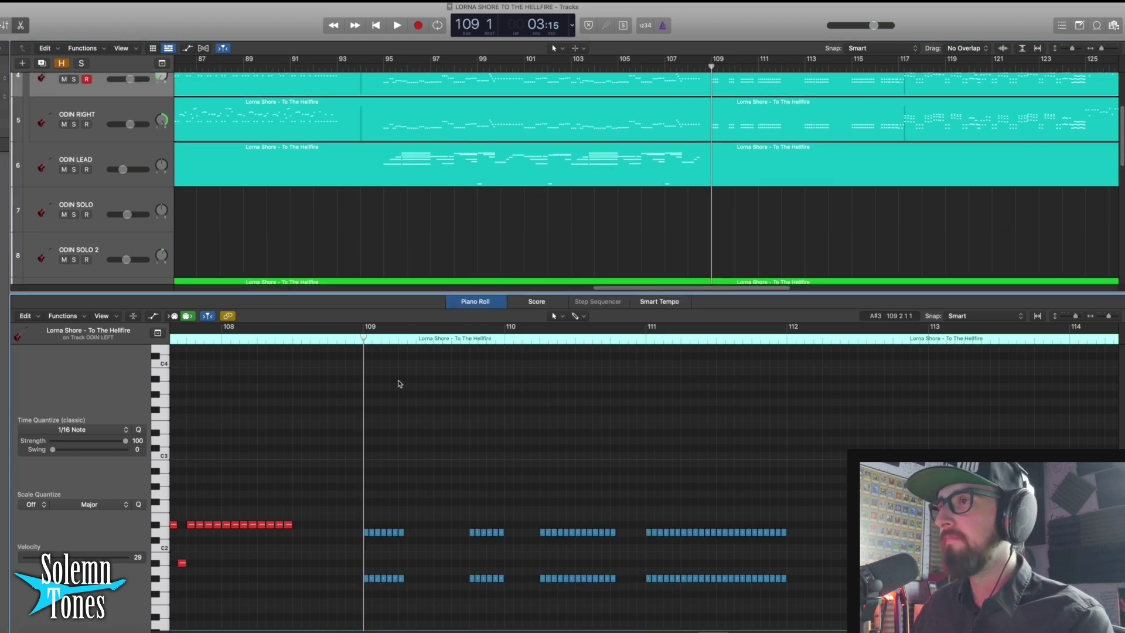
# Audition the ODIN LEFT section from bar 110 to about bar 112, and start playback again from around bar 119
pyautogui.press('space')
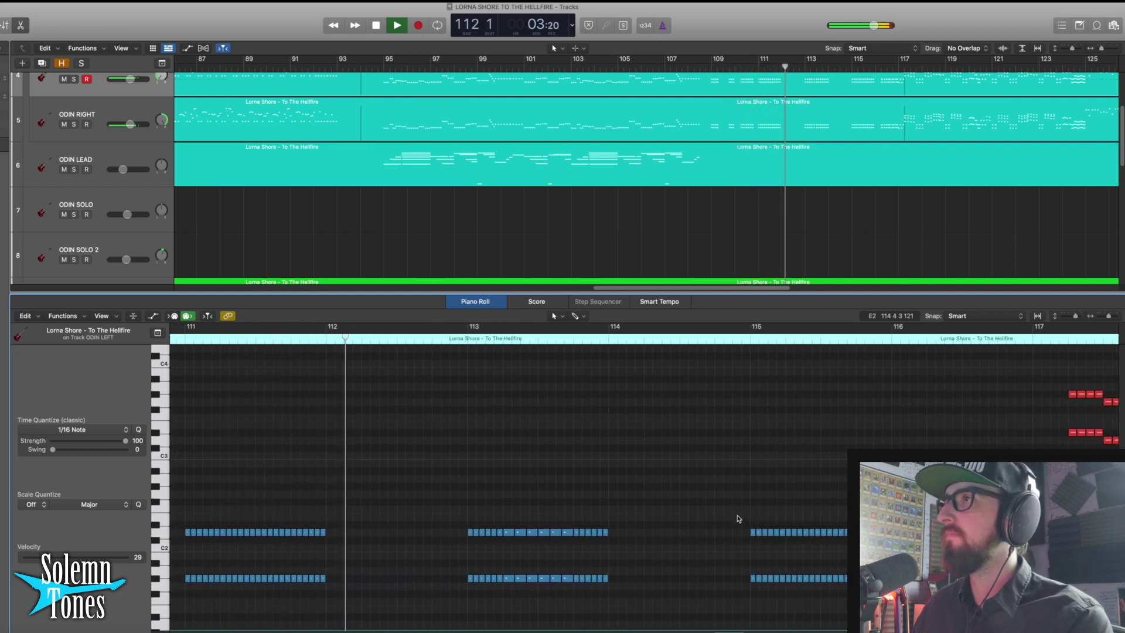
pyautogui.press('space')
pyautogui.hscroll(5, 752, 630)
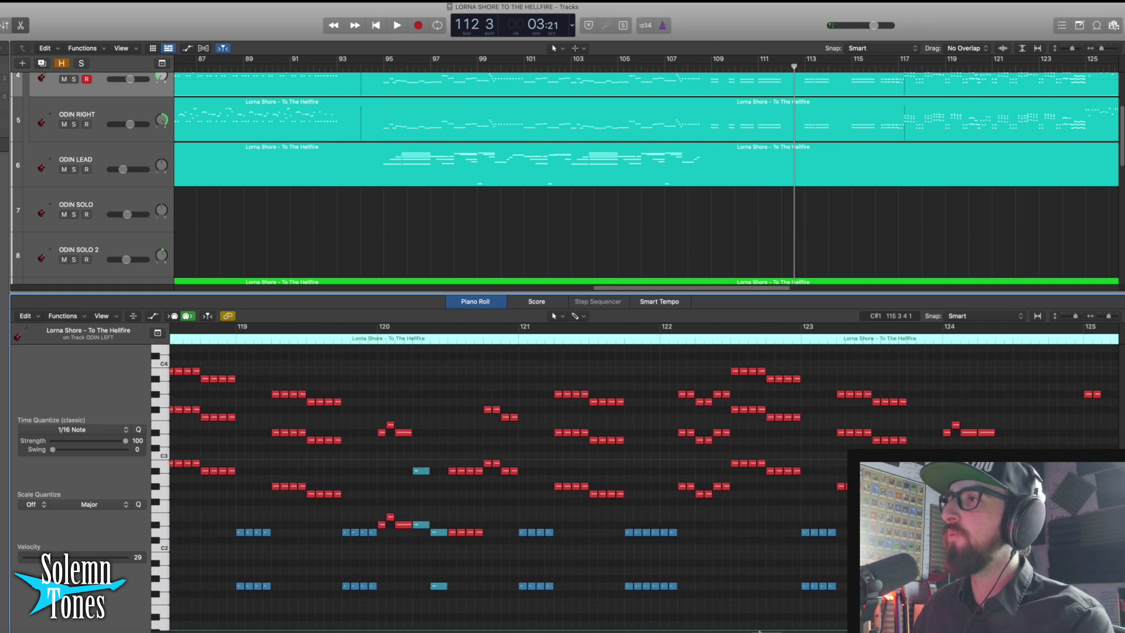
pyautogui.doubleClick(235, 338)
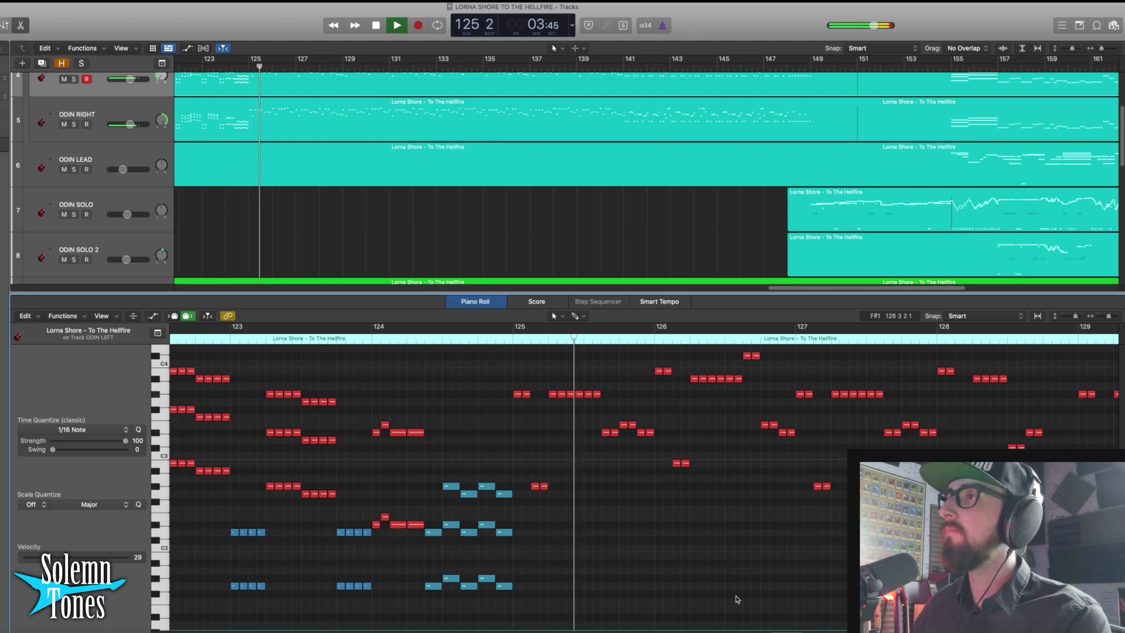
# Close the Piano Roll during playback, look over the tracks, then stop and place the playhead at bar 129
pyautogui.moveTo(600, 293); pyautogui.dragTo(600, 629)
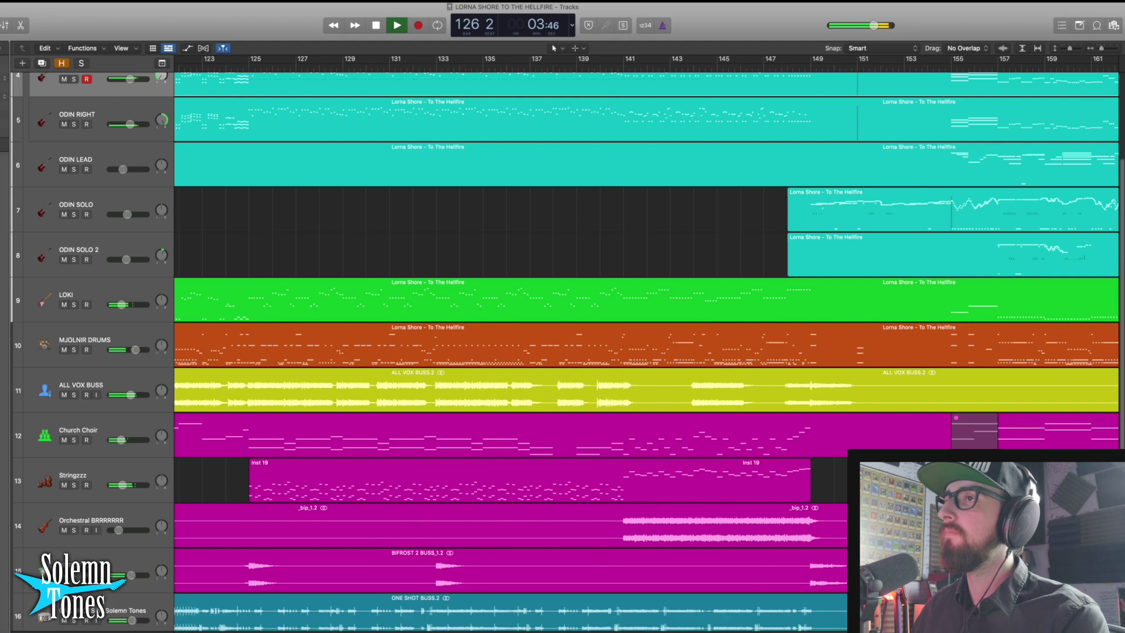
pyautogui.scroll(3, 548, 298)
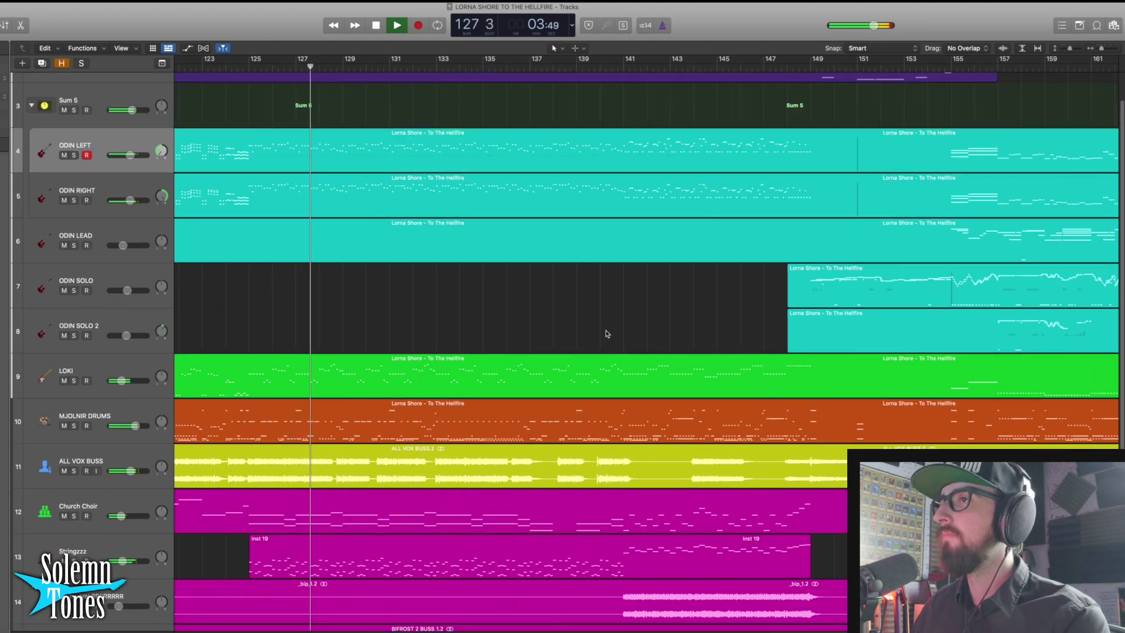
pyautogui.scroll(-3, 616, 328)
pyautogui.scroll(3, 633, 326)
pyautogui.press('space')
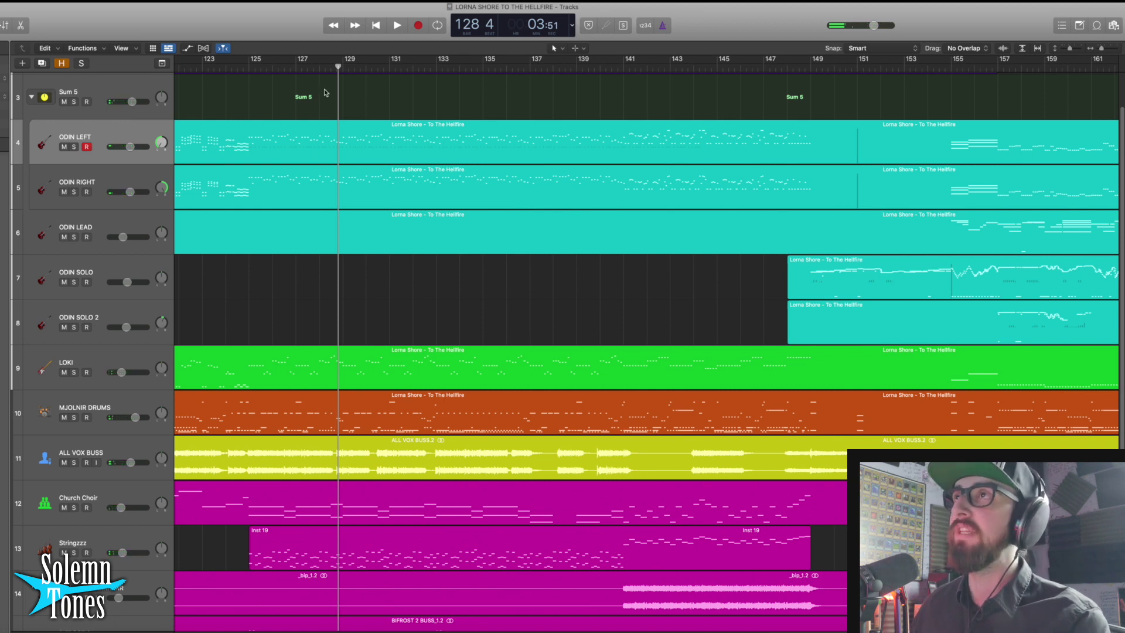
pyautogui.click(341, 67)
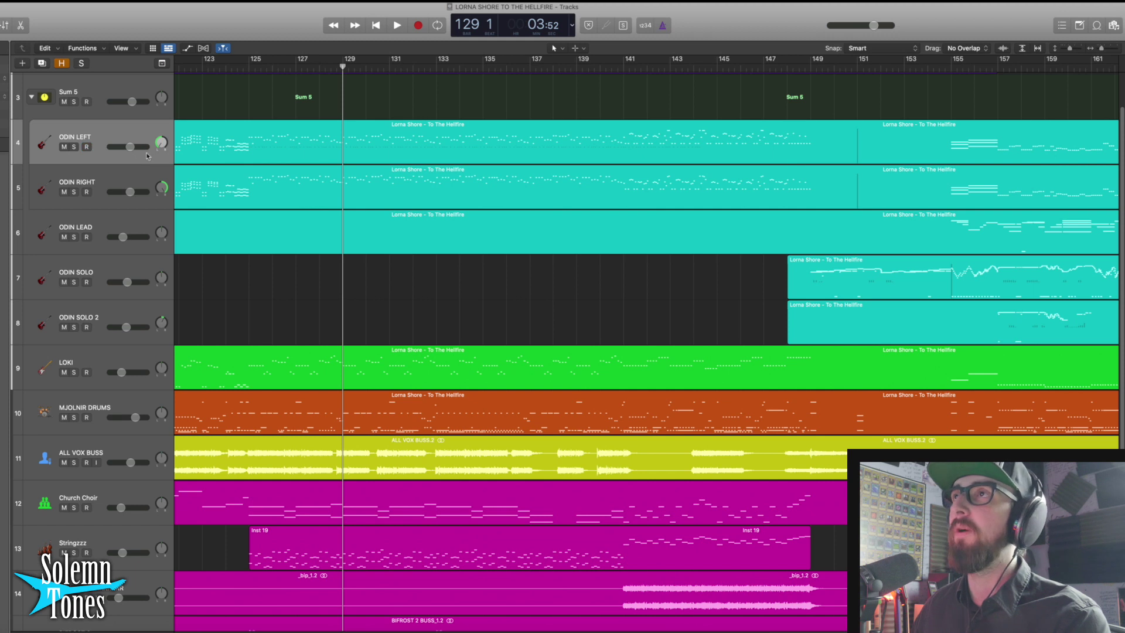
pyautogui.moveTo(342, 69)
pyautogui.mouseDown()
pyautogui.moveTo(421, 69)
pyautogui.moveTo(341, 73)
pyautogui.mouseUp()
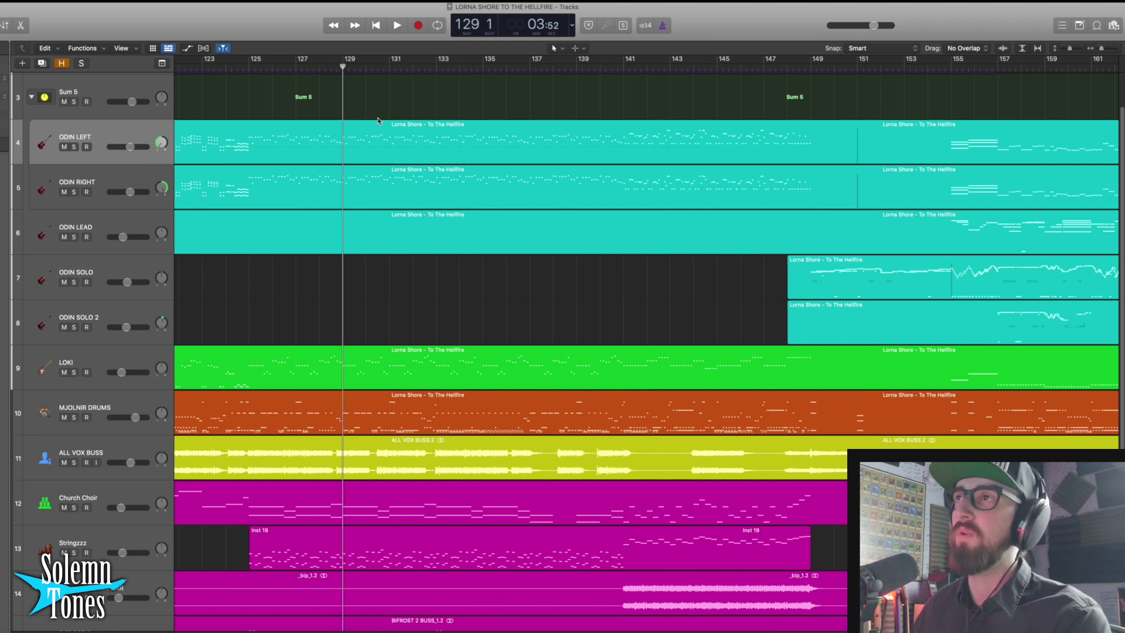
# Move the playhead to bar 148, open the ODIN LEFT region in the Piano Roll, and examine its notes up to bar 149
pyautogui.moveTo(749, 67)
pyautogui.mouseDown()
pyautogui.moveTo(782, 68)
pyautogui.moveTo(758, 69)
pyautogui.mouseUp()
pyautogui.hscroll(10, 813, 507)
pyautogui.hscroll(3, 647, 343)
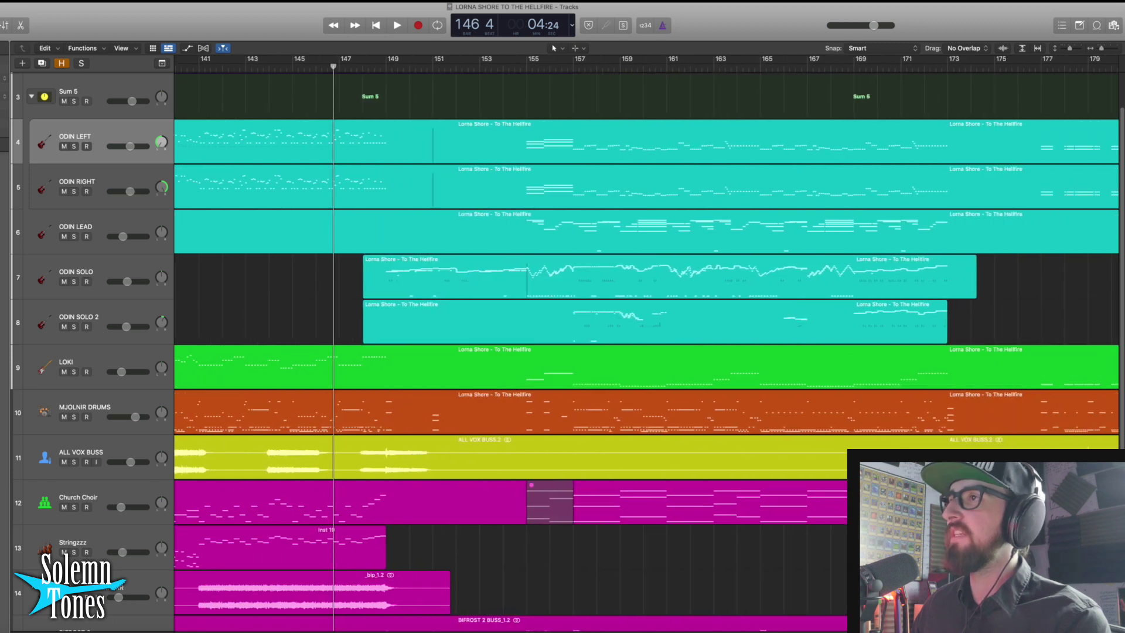
pyautogui.moveTo(377, 68); pyautogui.dragTo(369, 68)
pyautogui.doubleClick(390, 157)
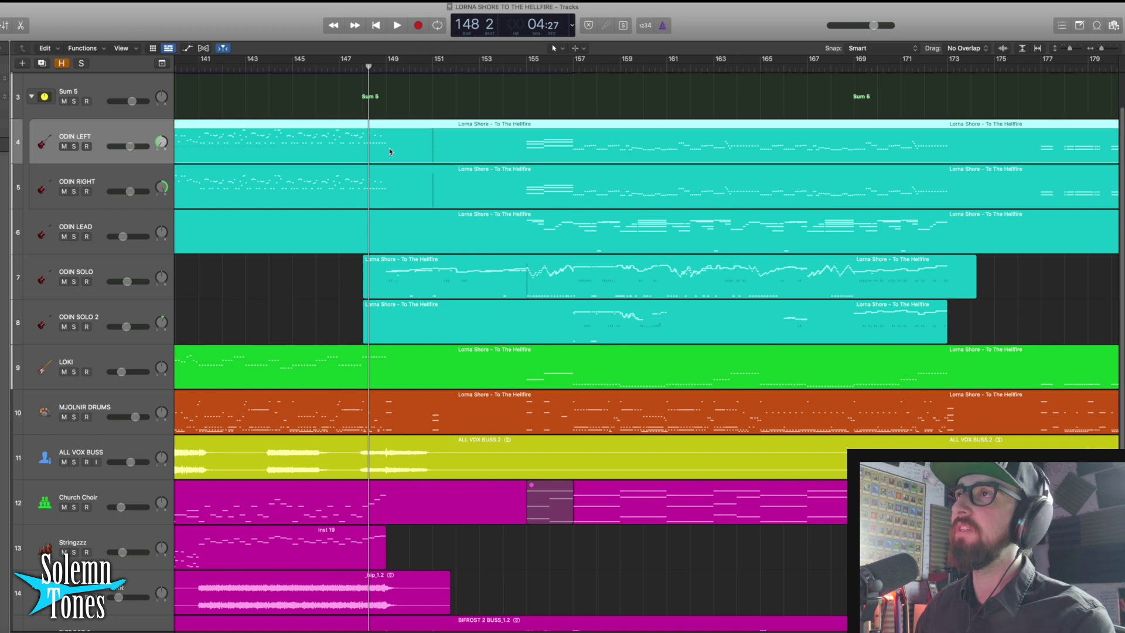
pyautogui.scroll(3, 835, 419)
pyautogui.scroll(1, 836, 420)
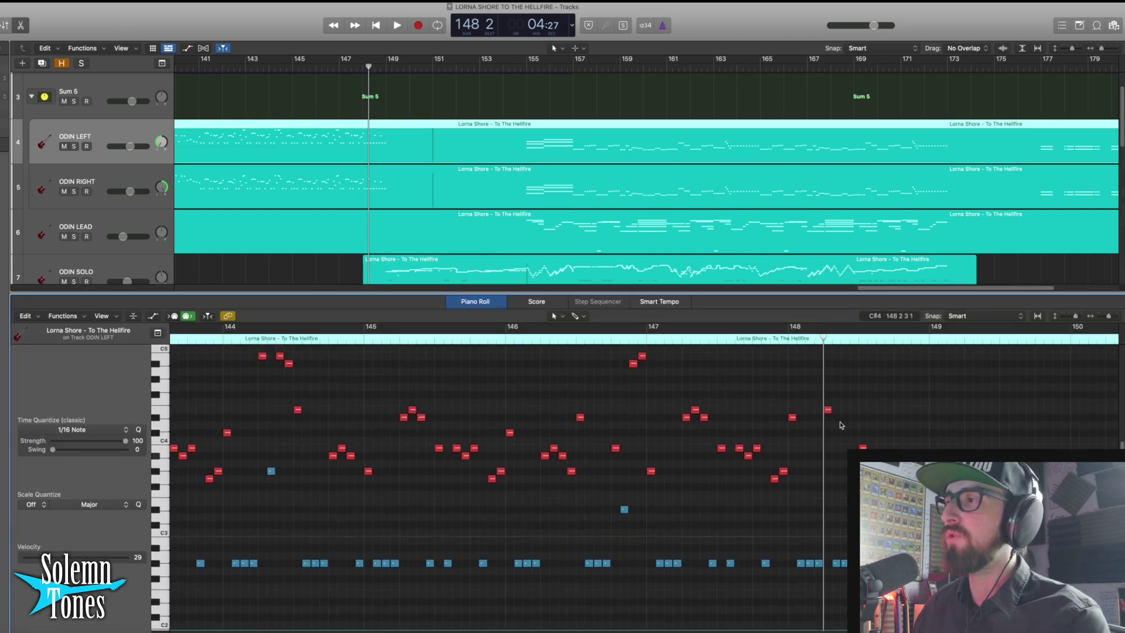
pyautogui.hscroll(5, 644, 487)
pyautogui.hscroll(9, 645, 486)
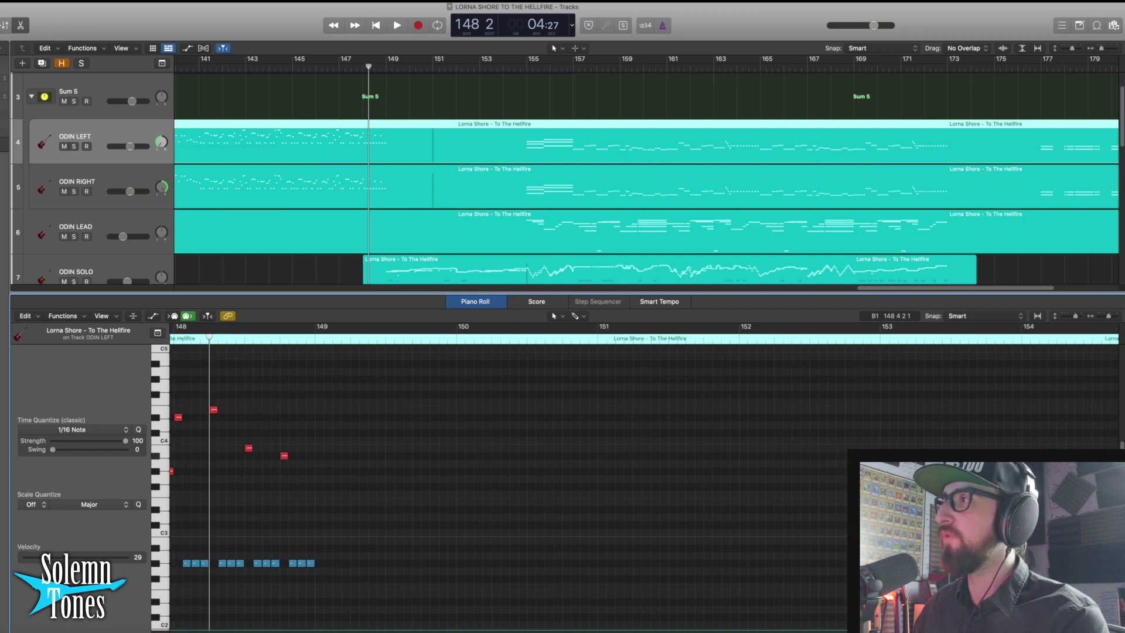
# Examine the ODIN LEFT notes up to where they end at bar 149, and close the Piano Roll
pyautogui.moveTo(1108, 317); pyautogui.dragTo(1100, 318)
pyautogui.scroll(-9, 700, 486)
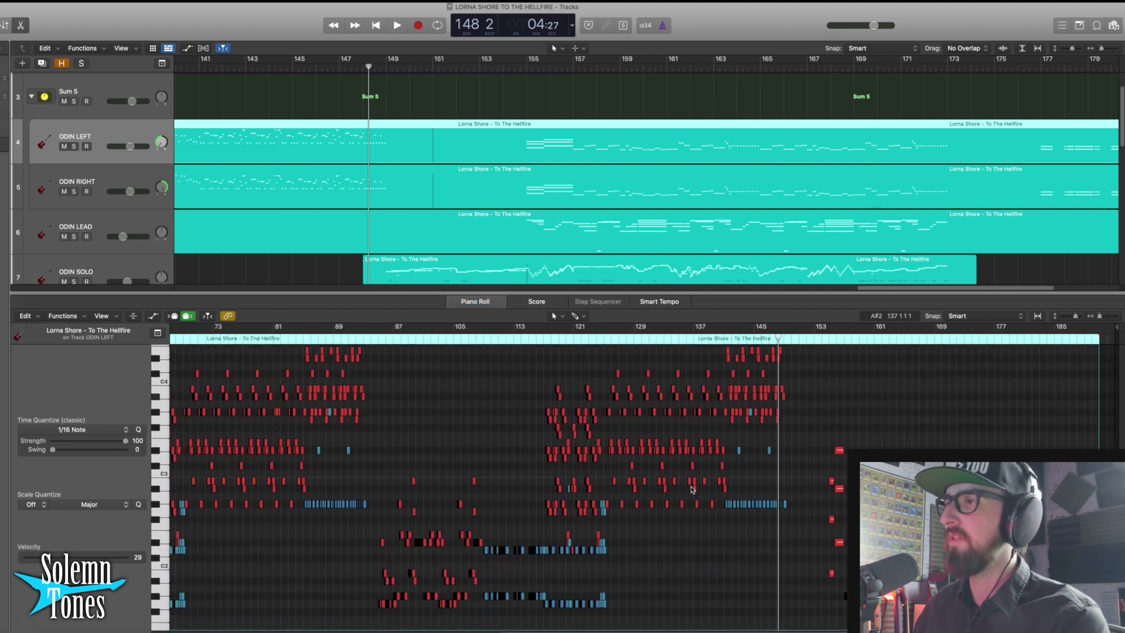
pyautogui.scroll(8, 706, 488)
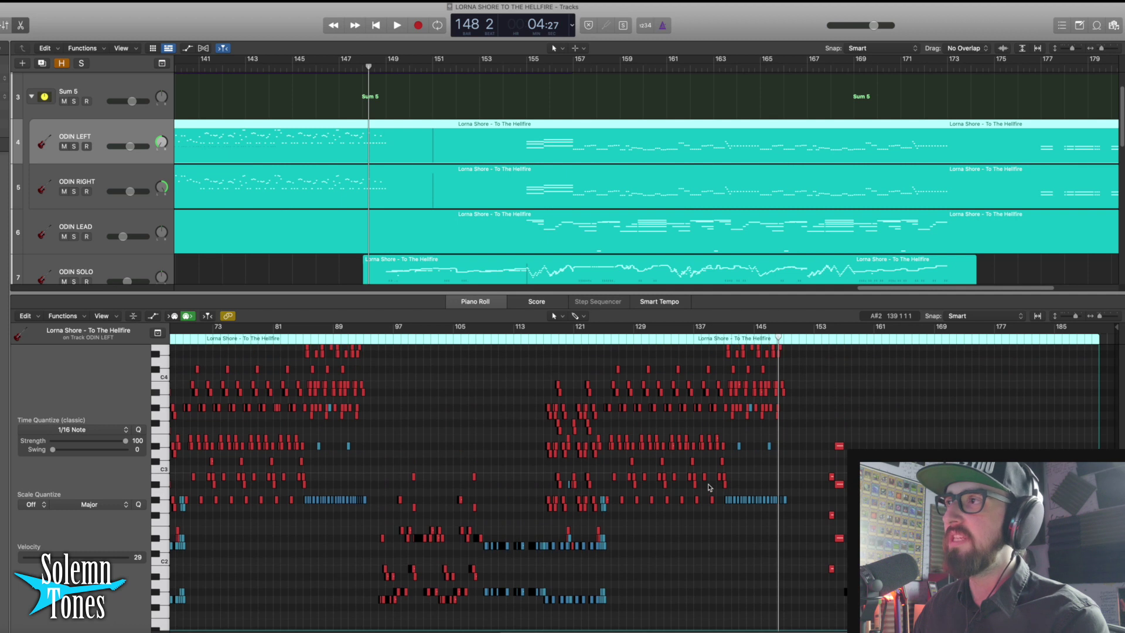
pyautogui.moveTo(1101, 320); pyautogui.dragTo(1110, 320)
pyautogui.hscroll(10, 797, 516)
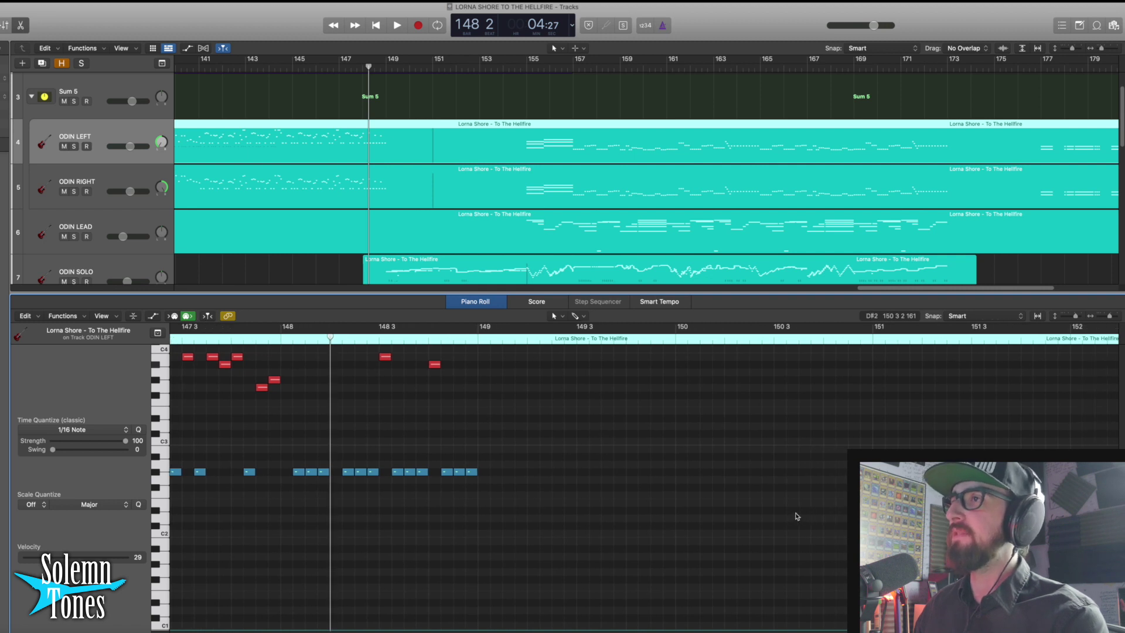
pyautogui.scroll(5, 797, 516)
pyautogui.scroll(-2, 797, 516)
pyautogui.moveTo(1109, 319); pyautogui.dragTo(1106, 322)
pyautogui.press('p')
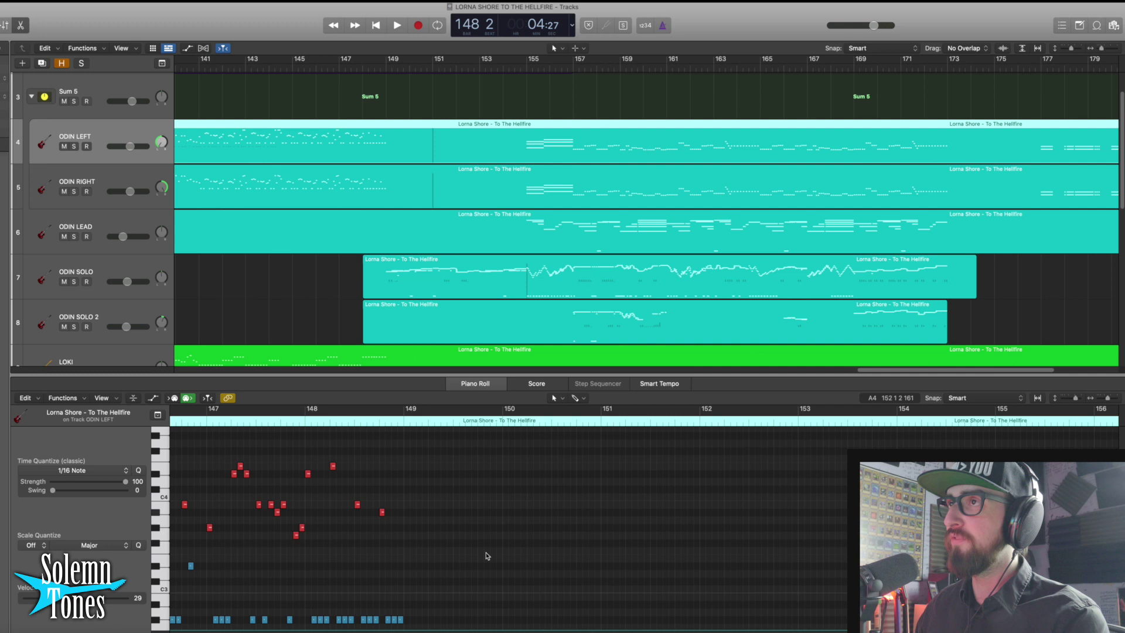
# Select the ODIN SOLO track, place the playhead around bar 149, and start playback
pyautogui.click(86, 269)
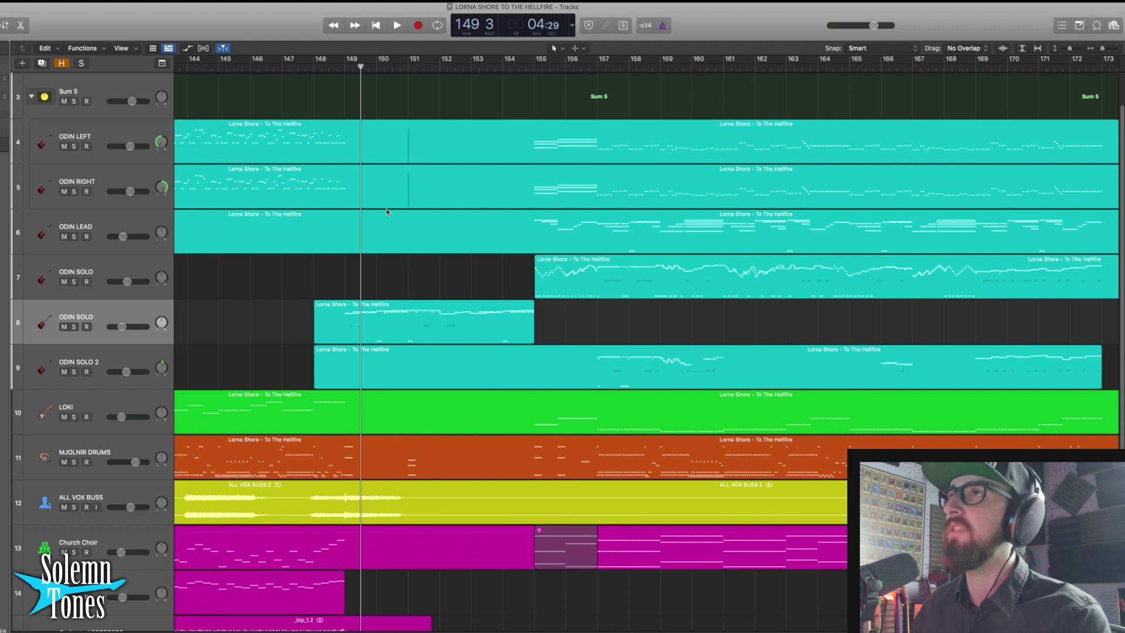
pyautogui.click(337, 72)
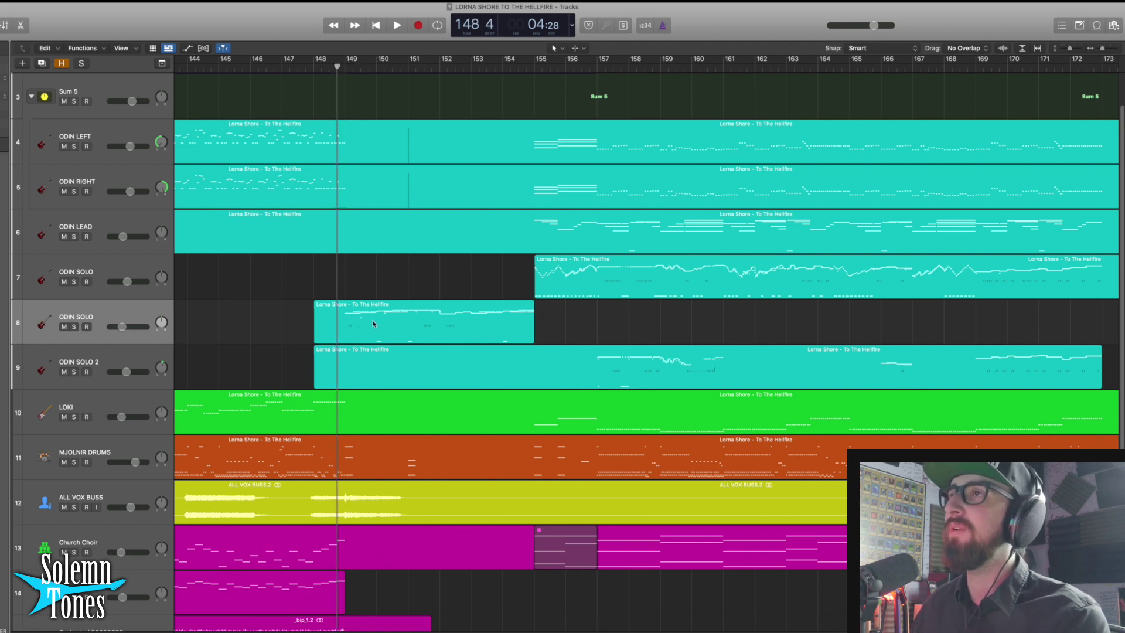
pyautogui.click(273, 71)
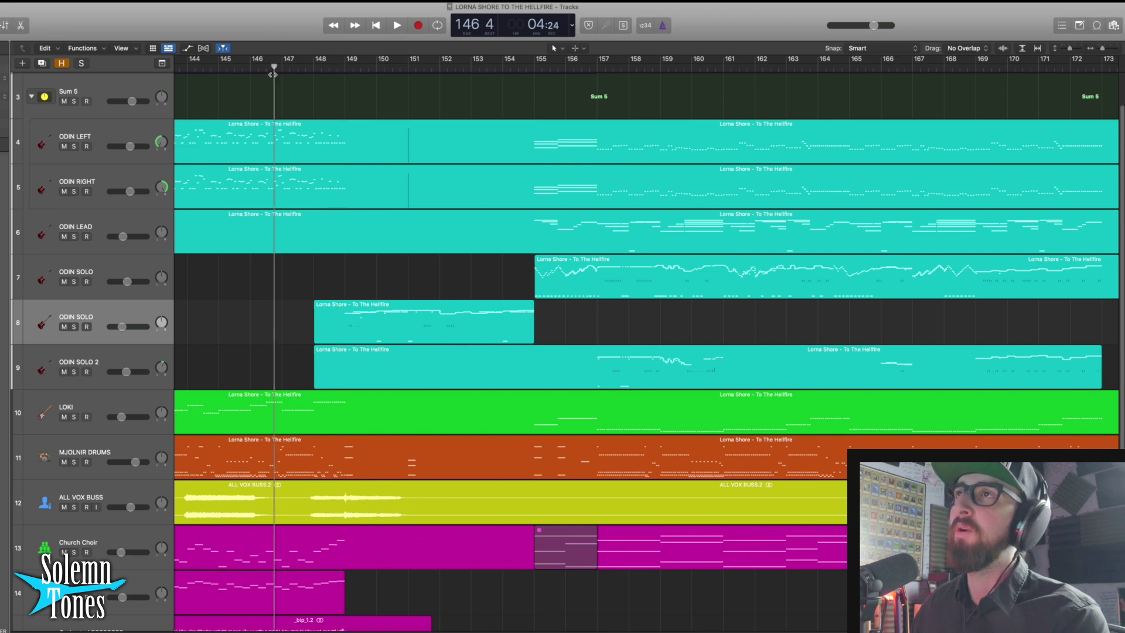
pyautogui.click(353, 70)
pyautogui.press('space')
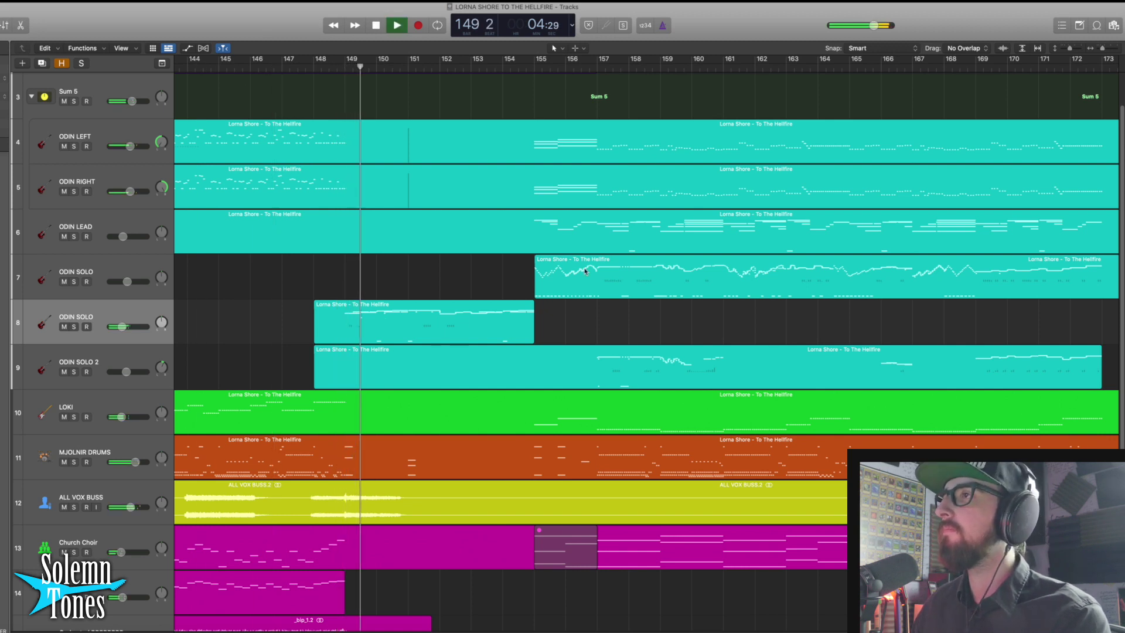
# Open the ODIN SOLO region spanning bars 148 to 155 in the Piano Roll and follow its playback to bar 155
pyautogui.scroll(-1, 610, 301)
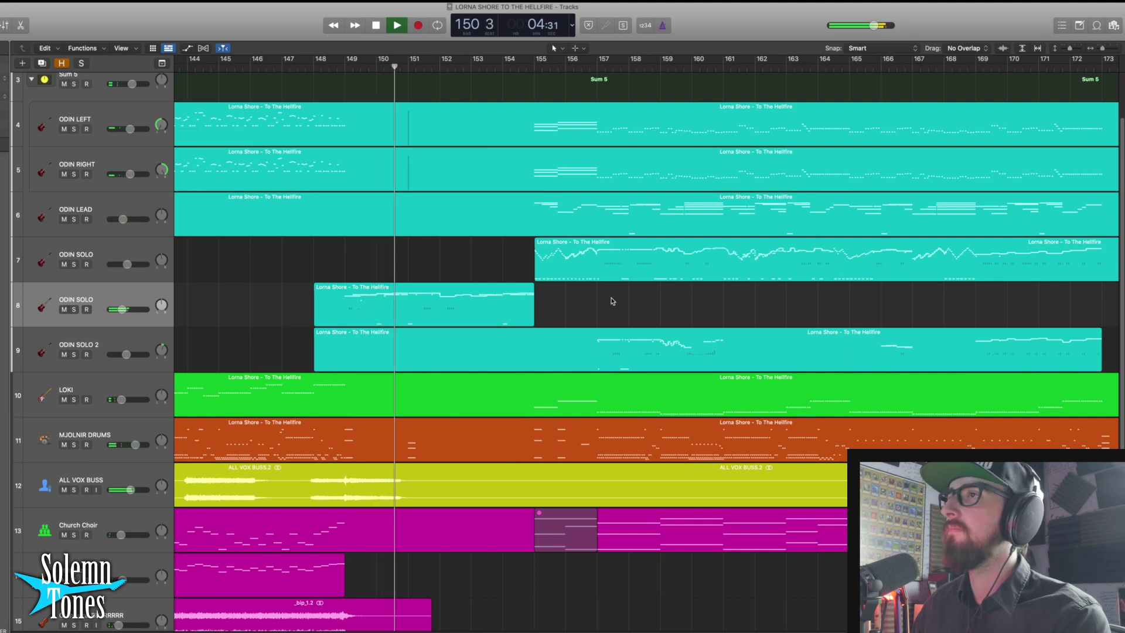
pyautogui.doubleClick(427, 305)
pyautogui.scroll(1, 784, 403)
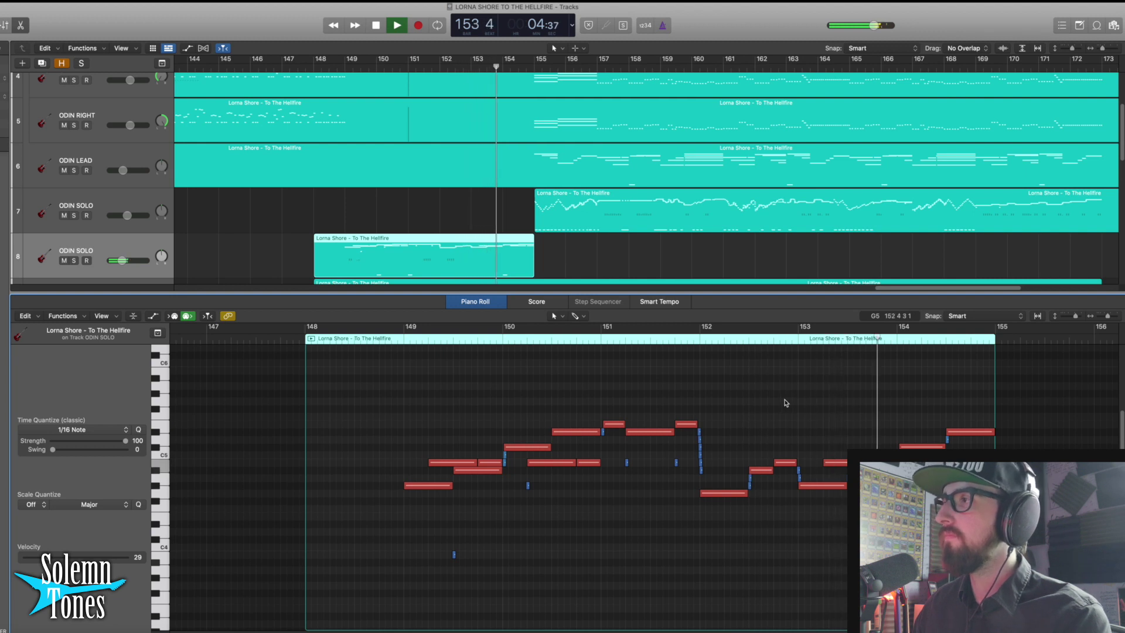
pyautogui.press('space')
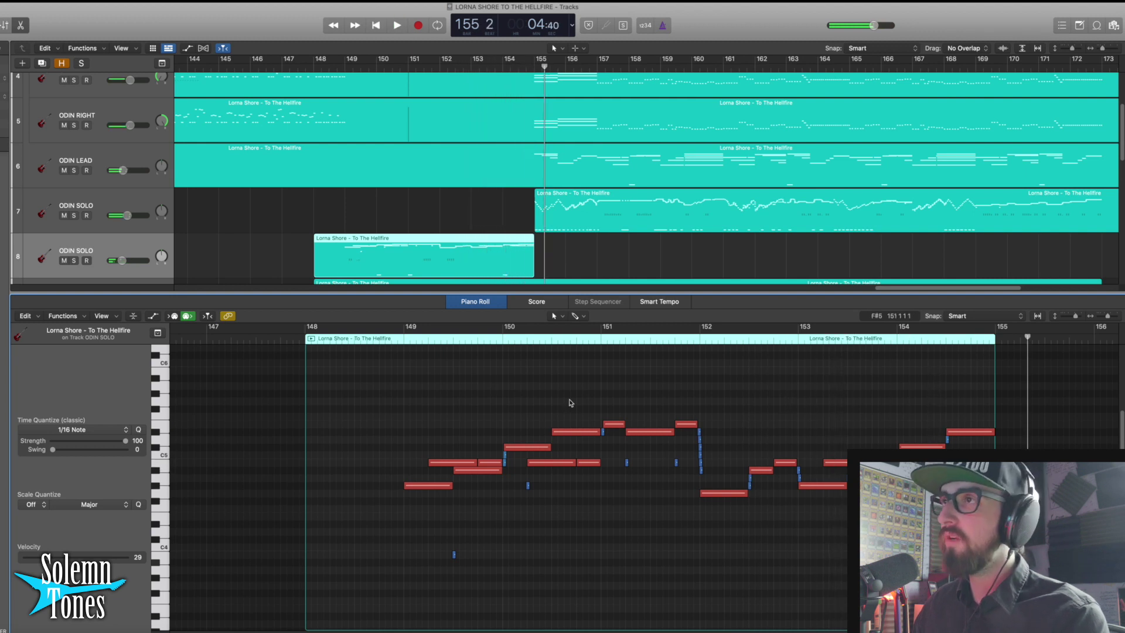
# Examine the overlapping ODIN SOLO notes from bar 149 and the short notes leading into bar 150, with the playhead just before bar 150
pyautogui.click(403, 342)
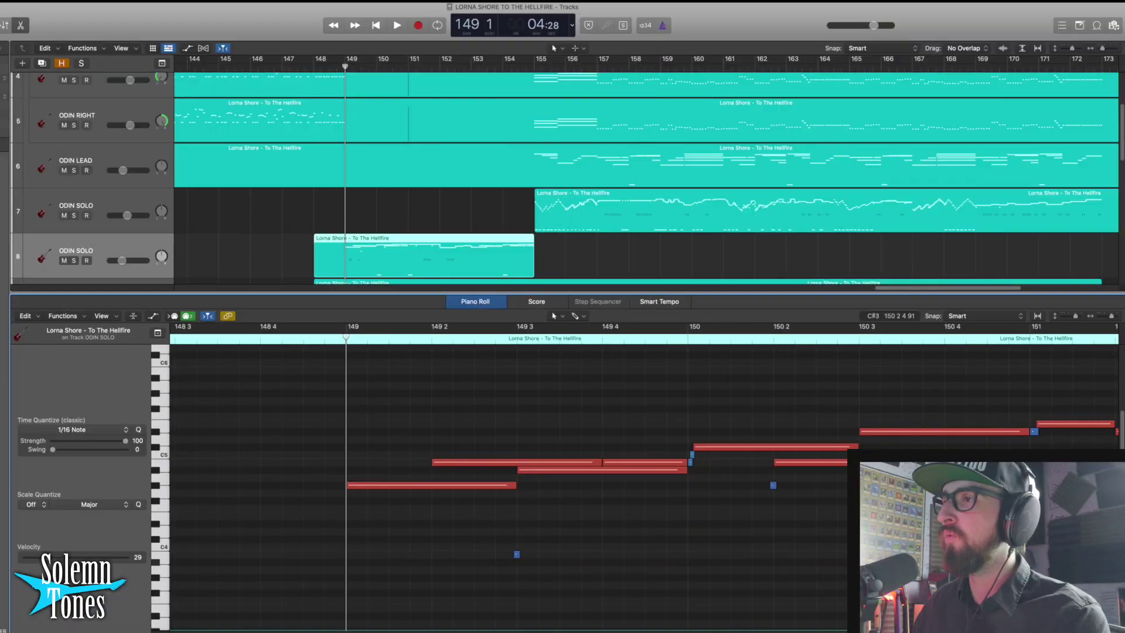
pyautogui.hscroll(4, 599, 451)
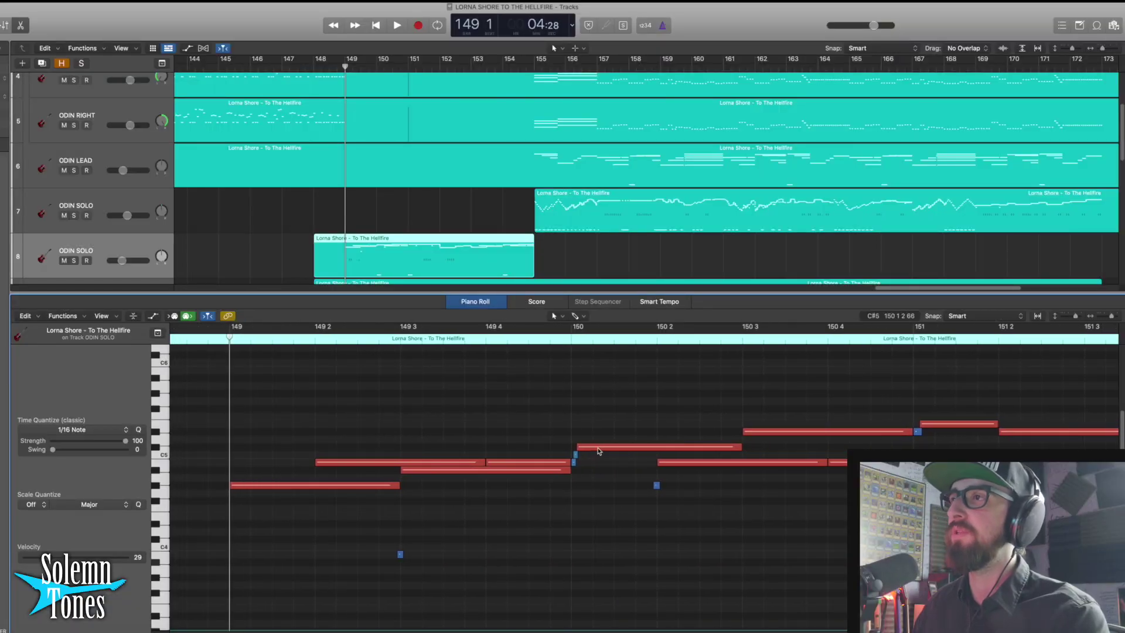
pyautogui.click(557, 339)
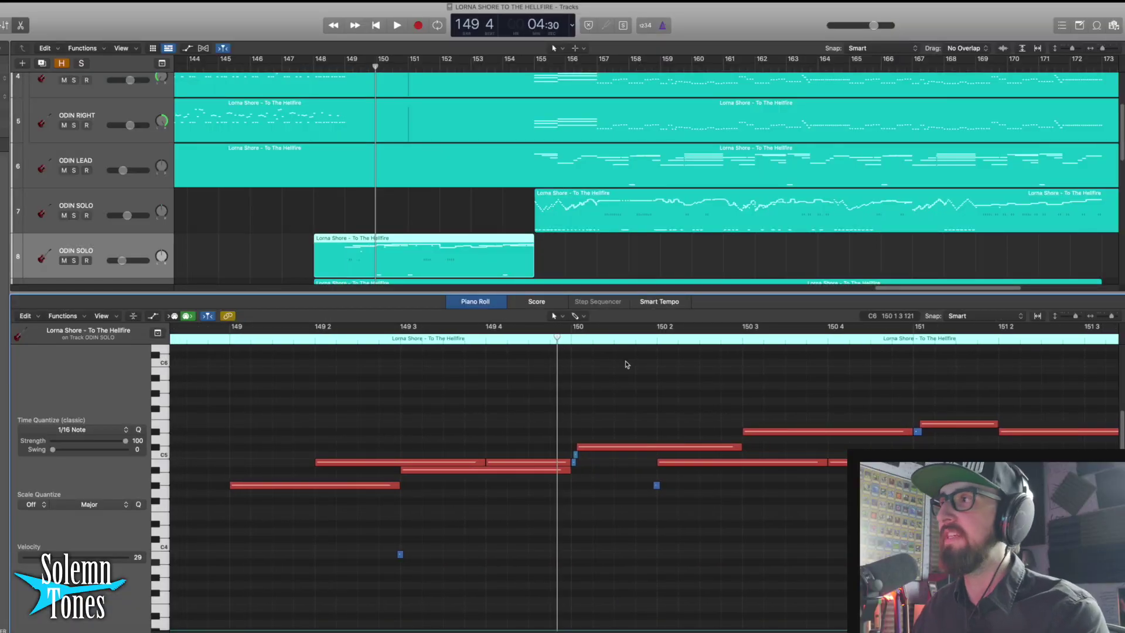
pyautogui.moveTo(1112, 316); pyautogui.dragTo(1111, 316)
pyautogui.moveTo(567, 463); pyautogui.dragTo(570, 463)
pyautogui.click(606, 421)
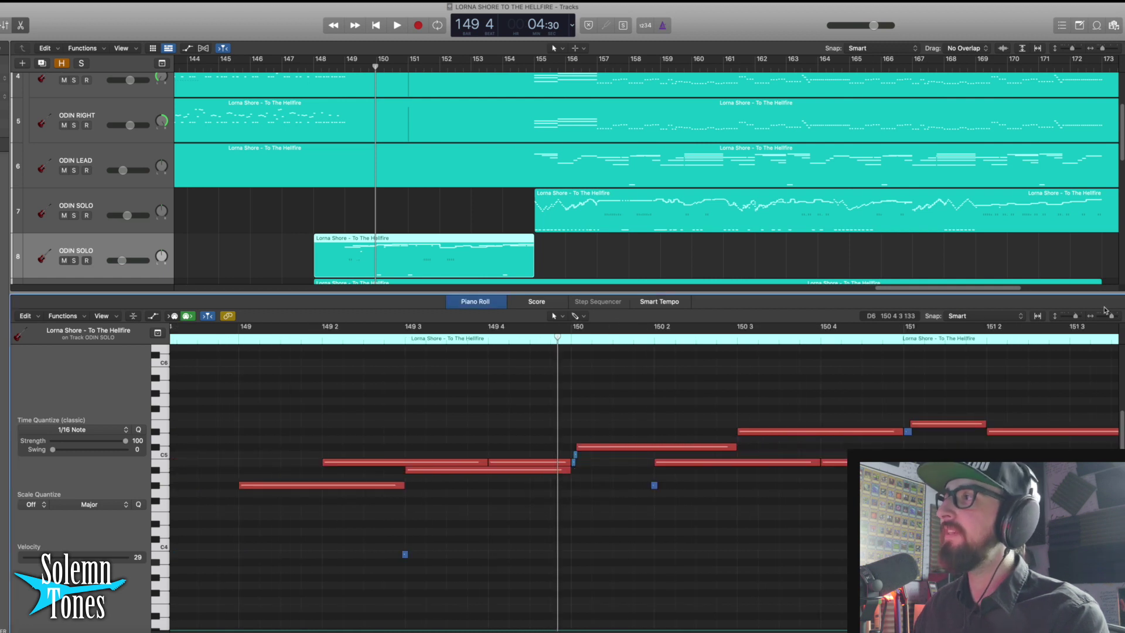
pyautogui.moveTo(1111, 319); pyautogui.dragTo(1120, 318)
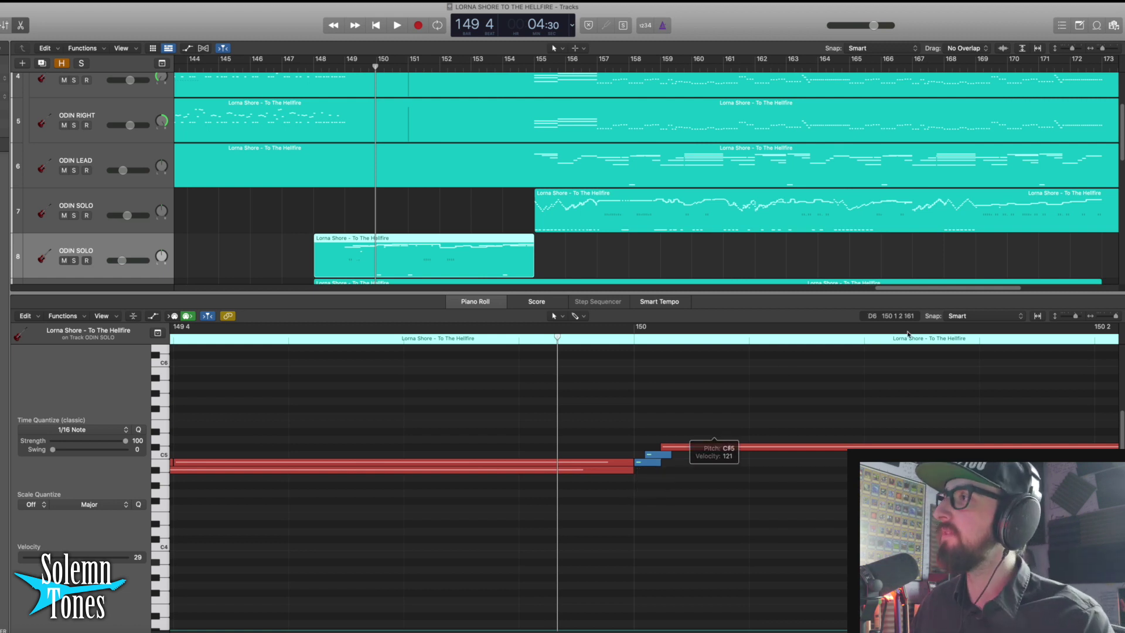
pyautogui.moveTo(1116, 317); pyautogui.dragTo(1112, 317)
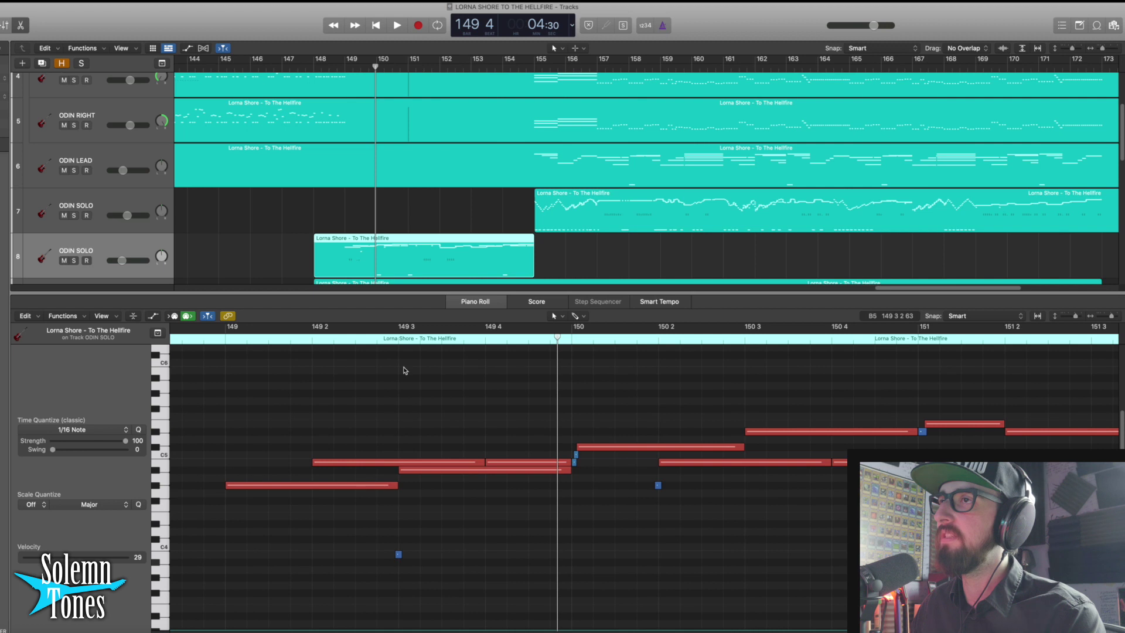
# Audition the ODIN SOLO phrase from bar 149 to about 152 4, and replay it from 151 4 to bar 153
pyautogui.click(227, 338)
pyautogui.press('space')
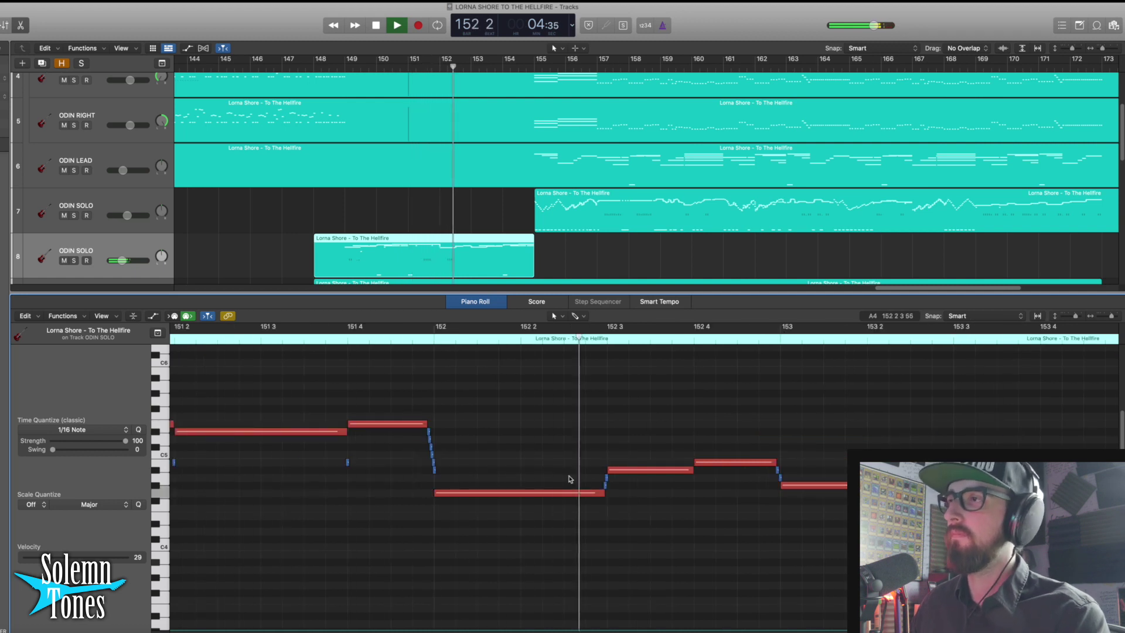
pyautogui.press('space')
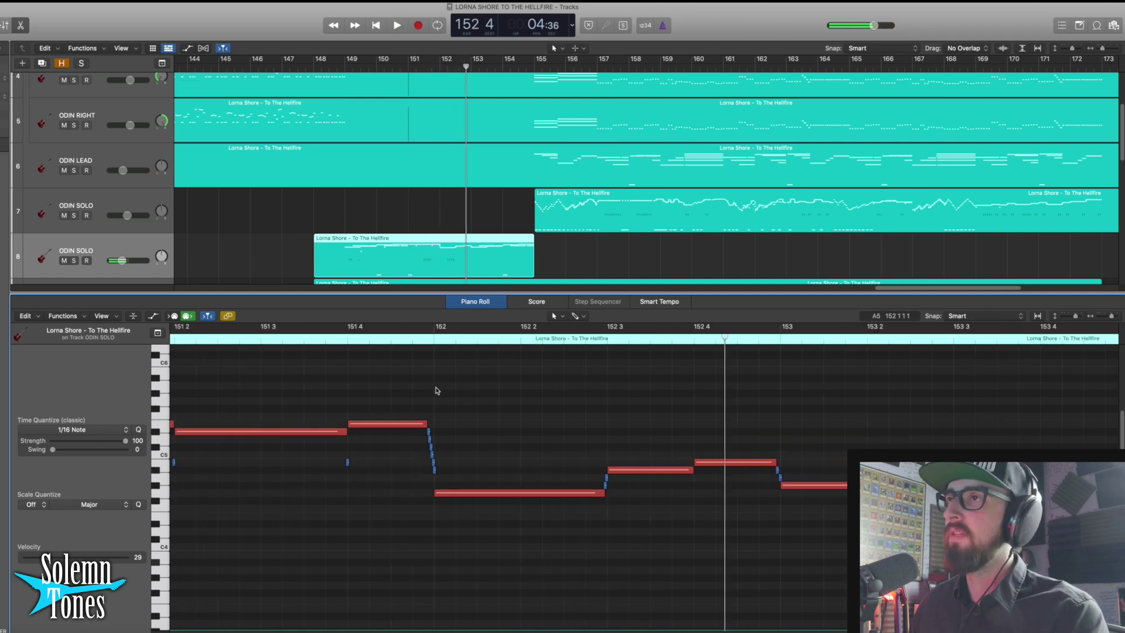
pyautogui.click(349, 333)
pyautogui.click(1113, 317)
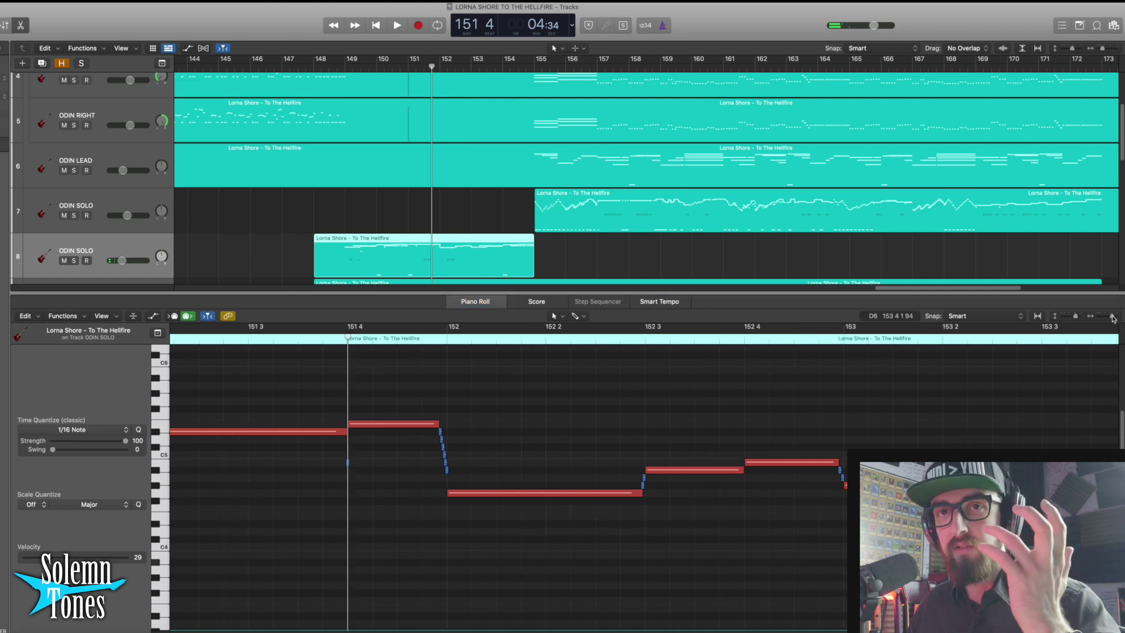
pyautogui.press('space')
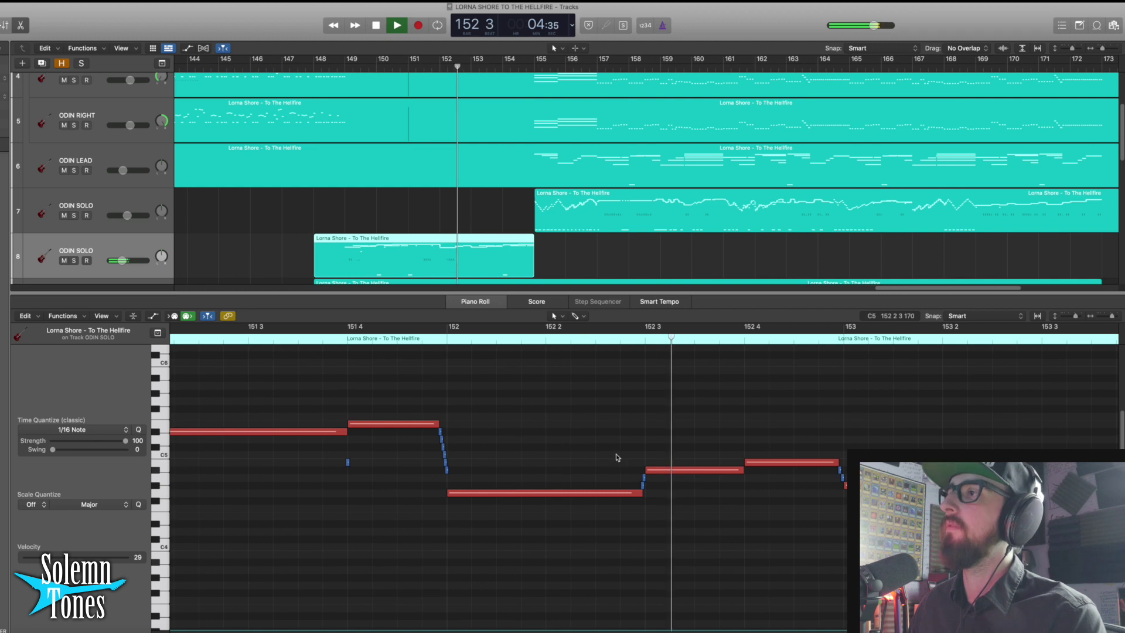
pyautogui.press('space')
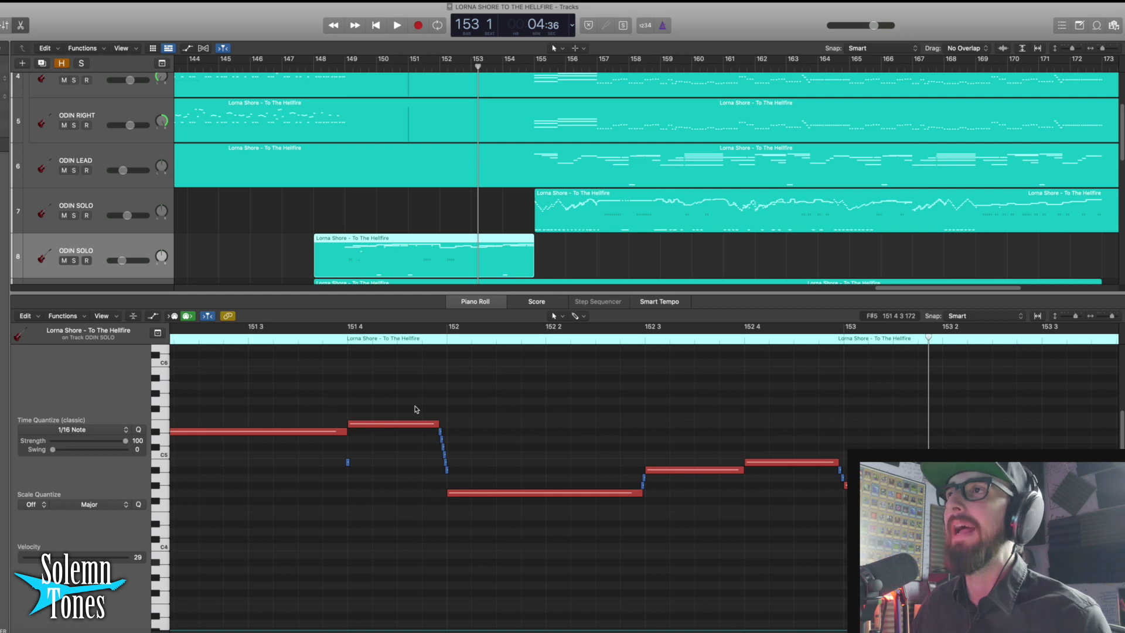
# Place the playhead at 149 3, examine the short low note there closely, and select it to check its velocity
pyautogui.moveTo(1112, 318); pyautogui.dragTo(1109, 317)
pyautogui.click(460, 409)
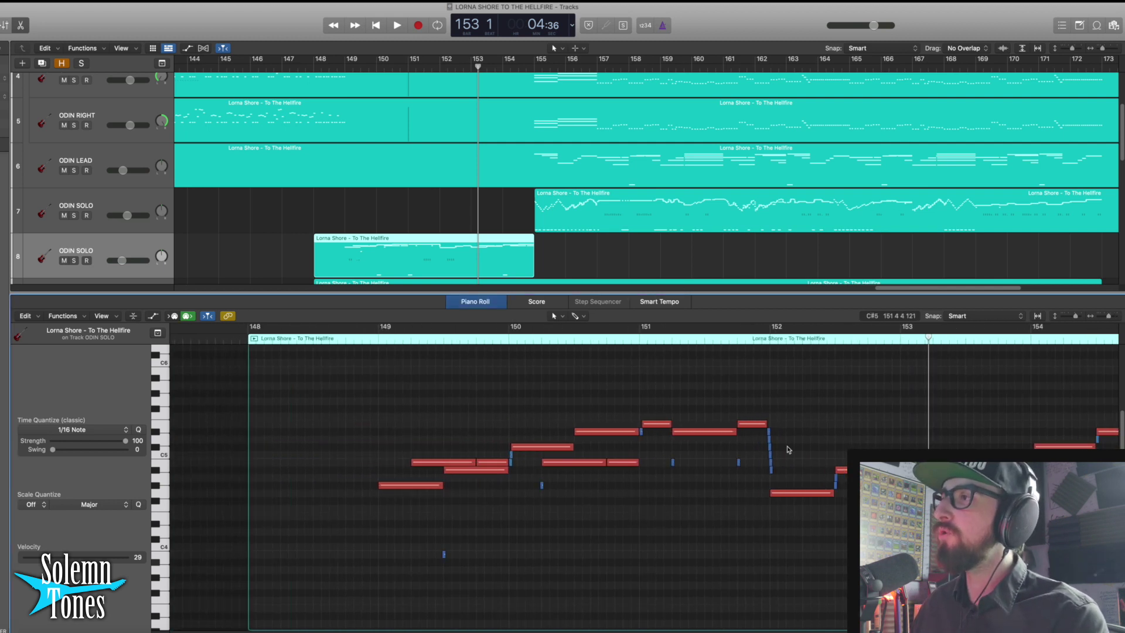
pyautogui.click(441, 347)
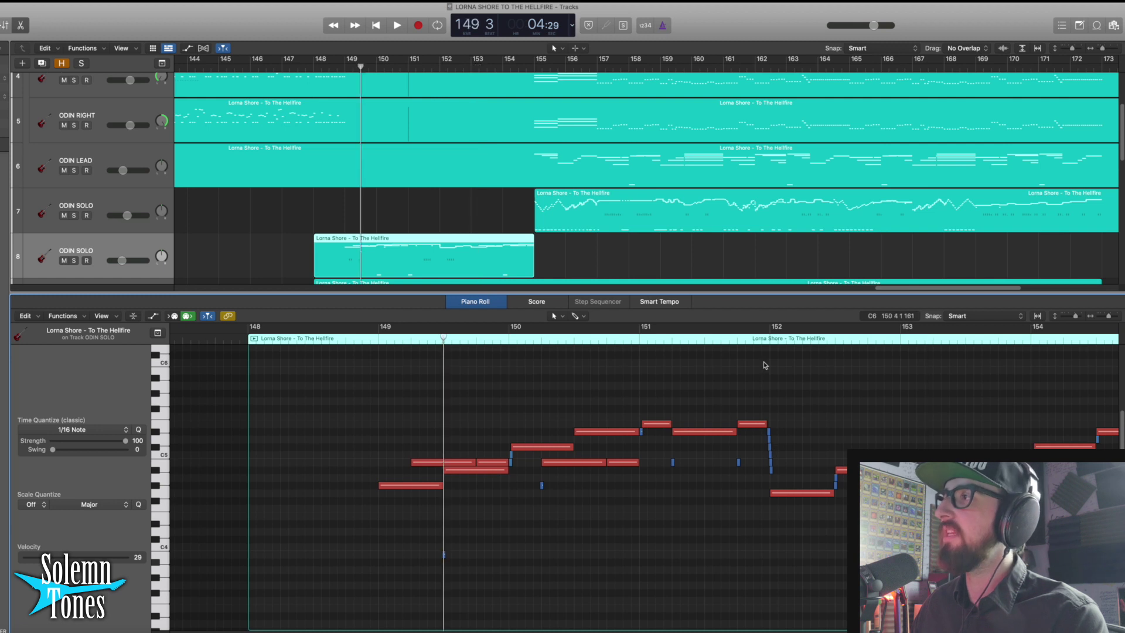
pyautogui.moveTo(1113, 315); pyautogui.dragTo(1118, 318)
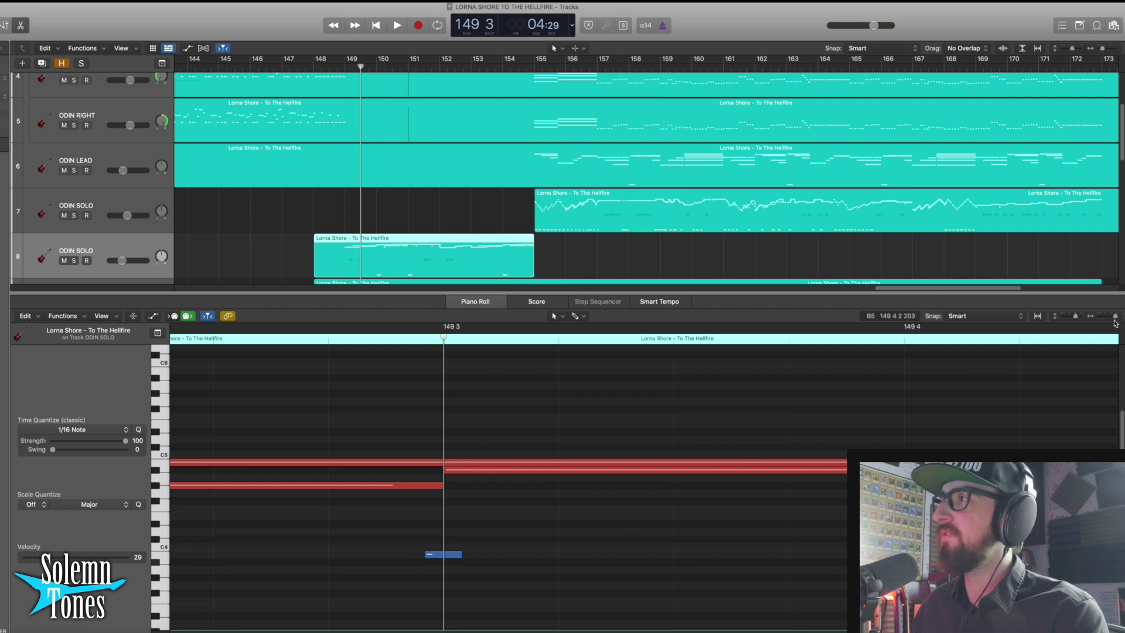
pyautogui.moveTo(1116, 318); pyautogui.dragTo(1104, 321)
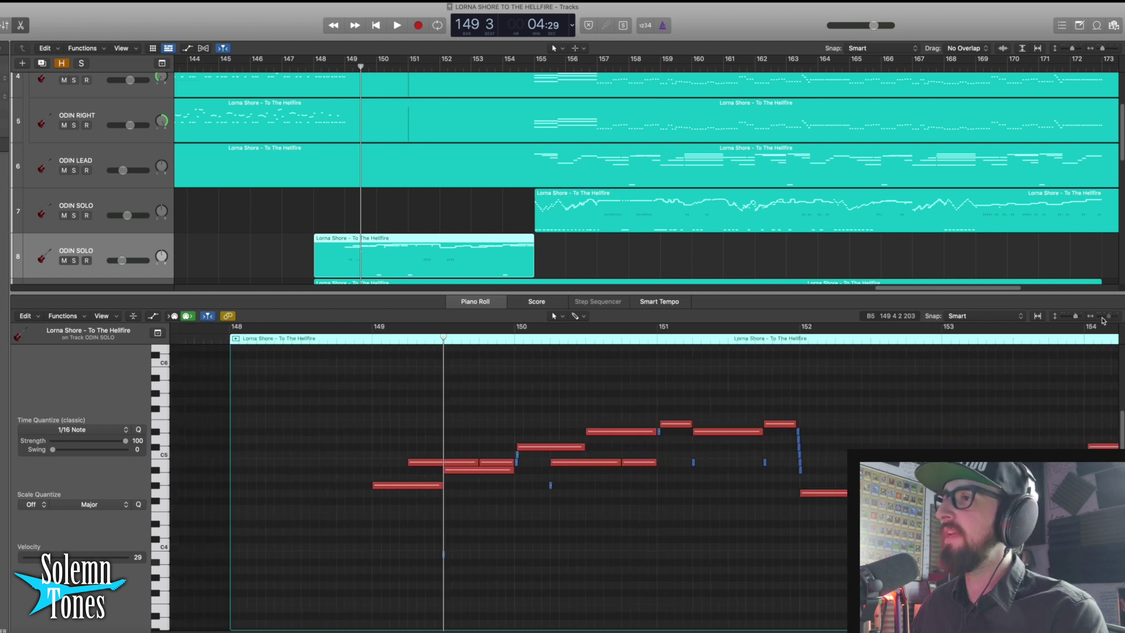
pyautogui.moveTo(457, 544); pyautogui.dragTo(423, 588)
pyautogui.keyDown('shift'); pyautogui.click(530, 406); pyautogui.keyUp('shift')
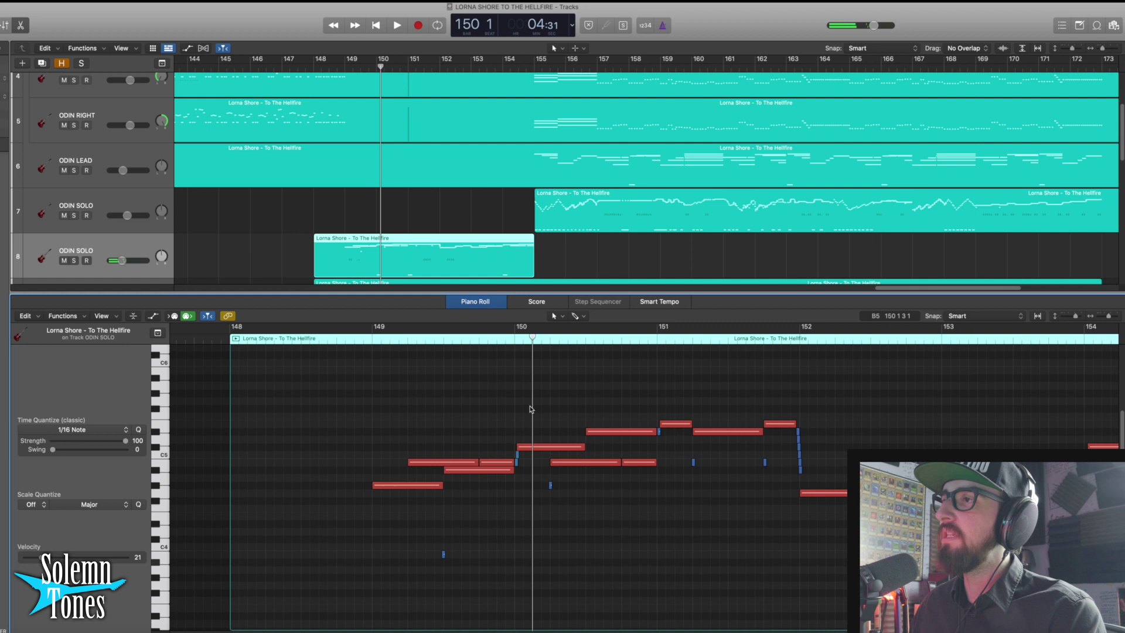
# Show the ODIN SOLO region's Pitch Bend automation, inspect its curves from bar 149, and audition the phrase through bar 154
pyautogui.hscroll(2, 694, 531)
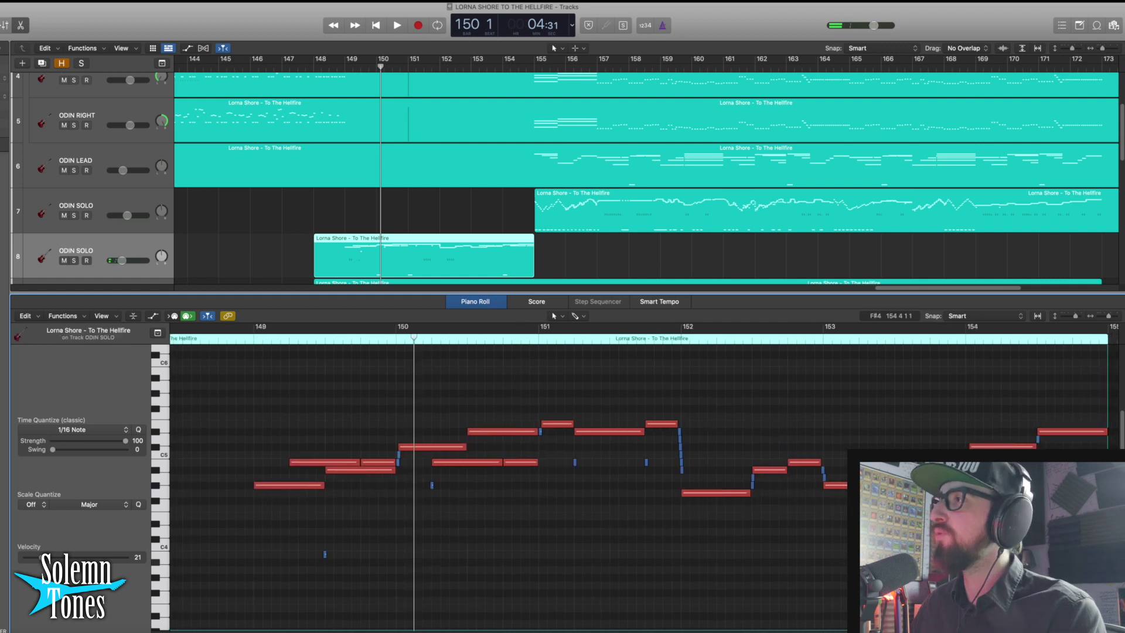
pyautogui.moveTo(1108, 319); pyautogui.dragTo(1106, 320)
pyautogui.hscroll(2, 676, 386)
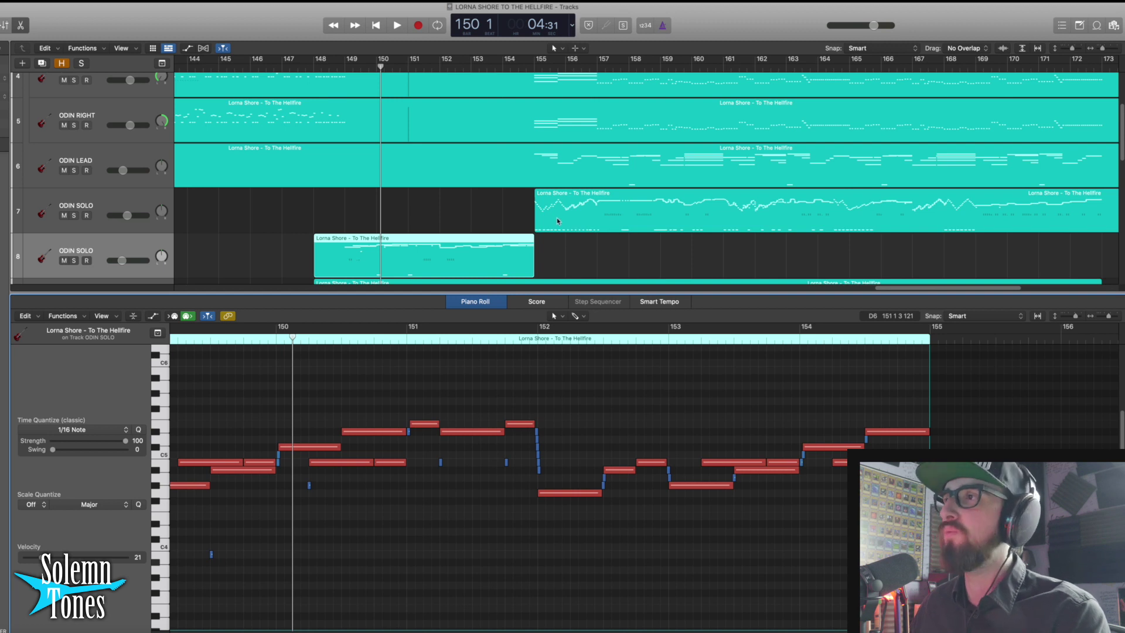
pyautogui.hscroll(-3, 224, 571)
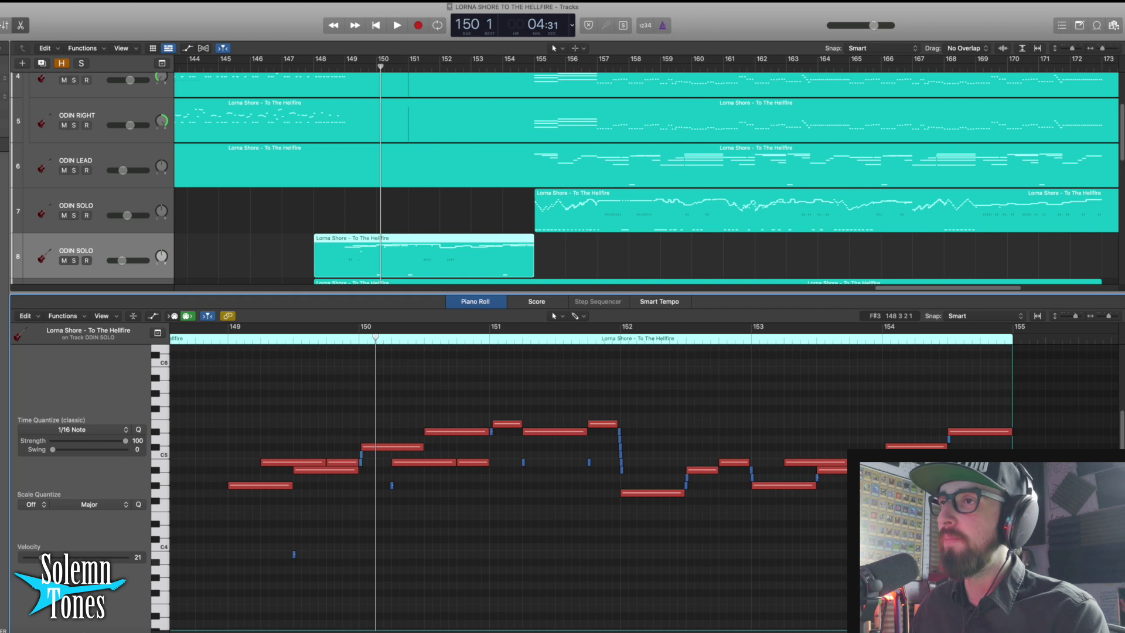
pyautogui.press('a')
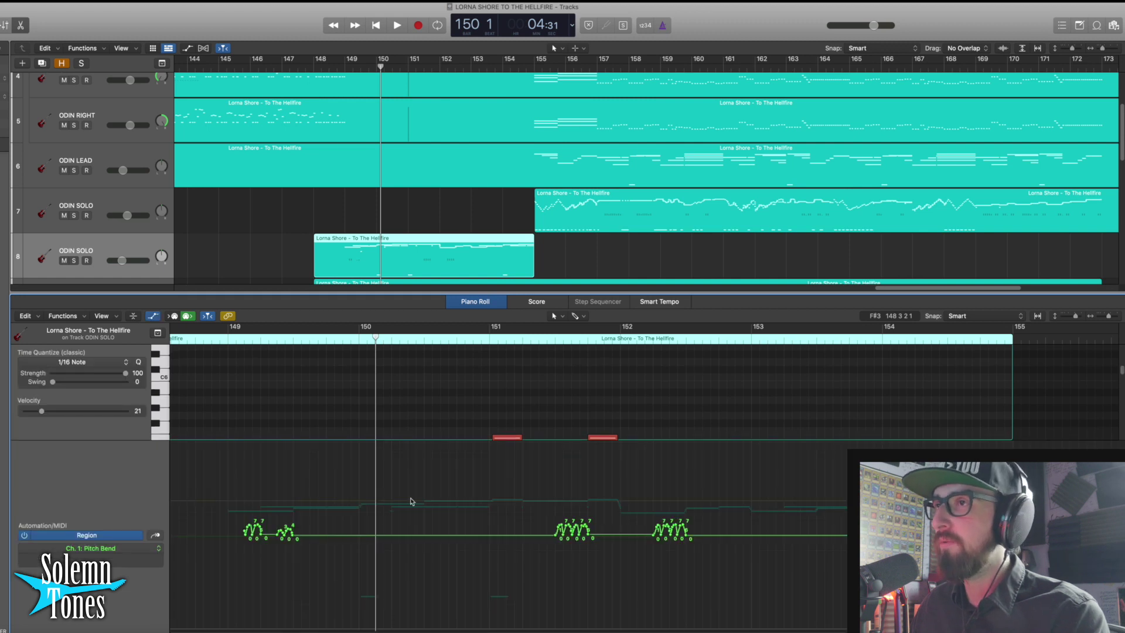
pyautogui.click(230, 336)
pyautogui.moveTo(1112, 319); pyautogui.dragTo(1118, 317)
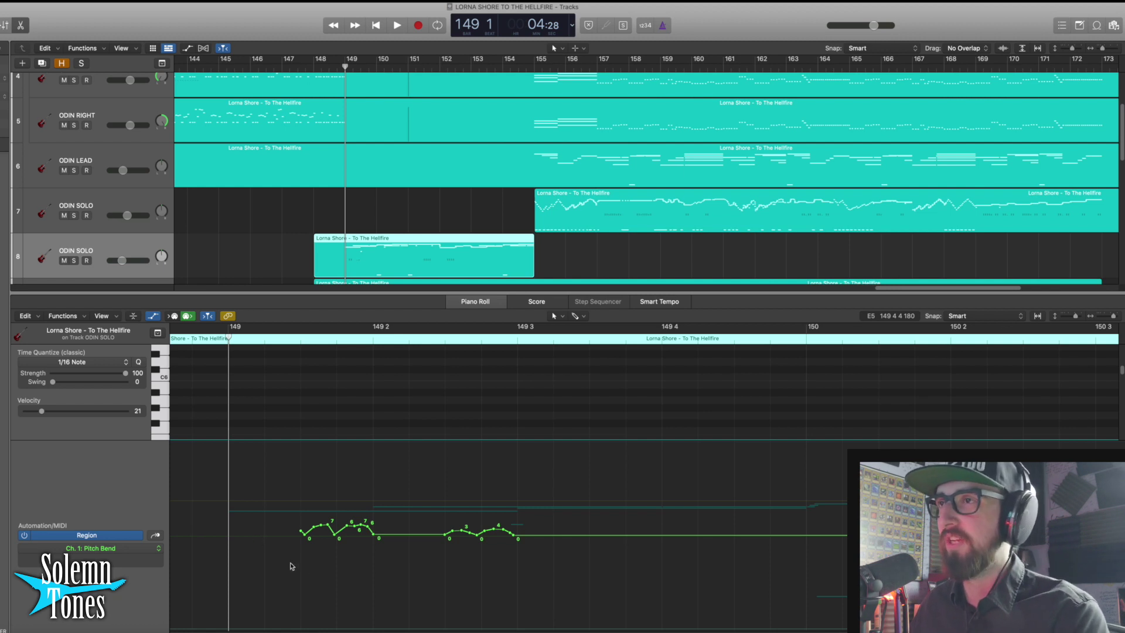
pyautogui.press('space')
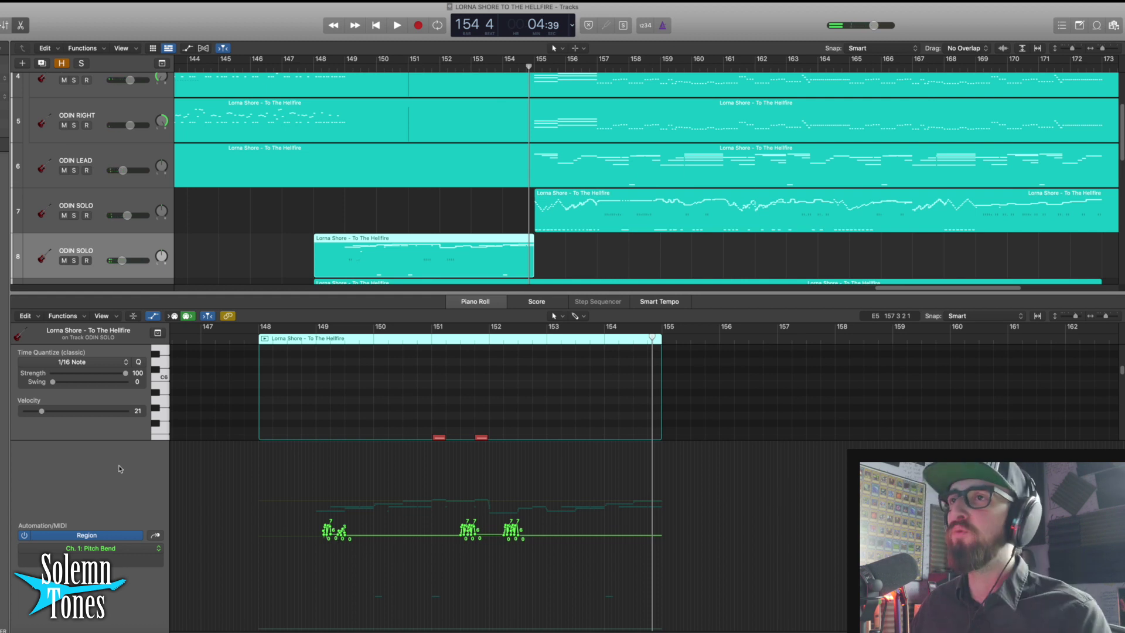
# Hide the region's MIDI automation and close the Piano Roll
pyautogui.click(264, 299)
pyautogui.press('a')
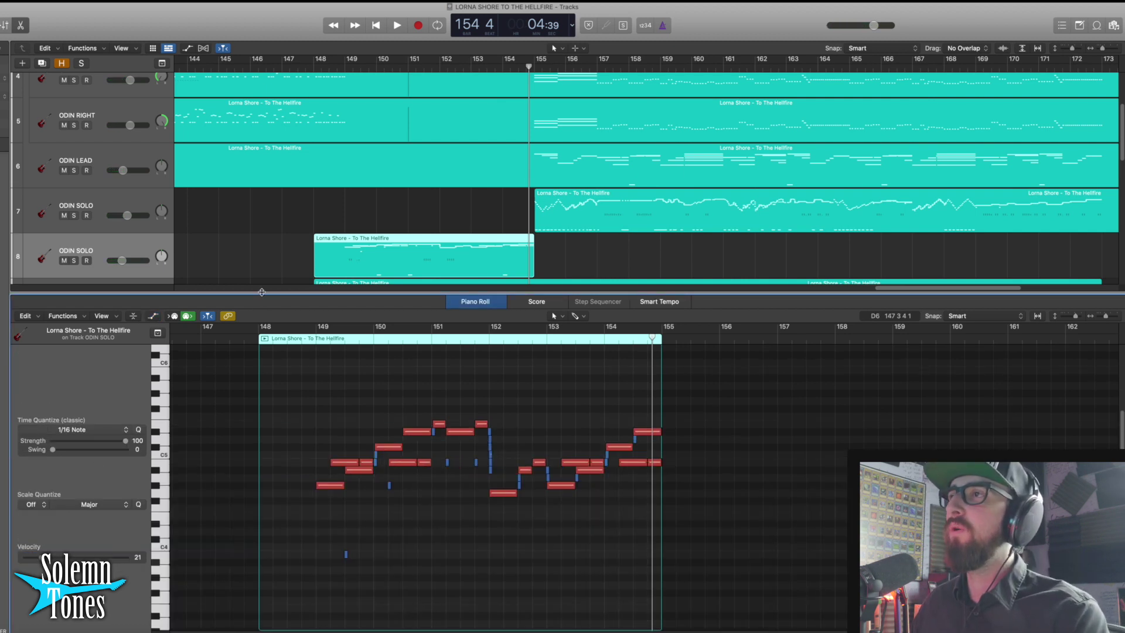
pyautogui.press('p')
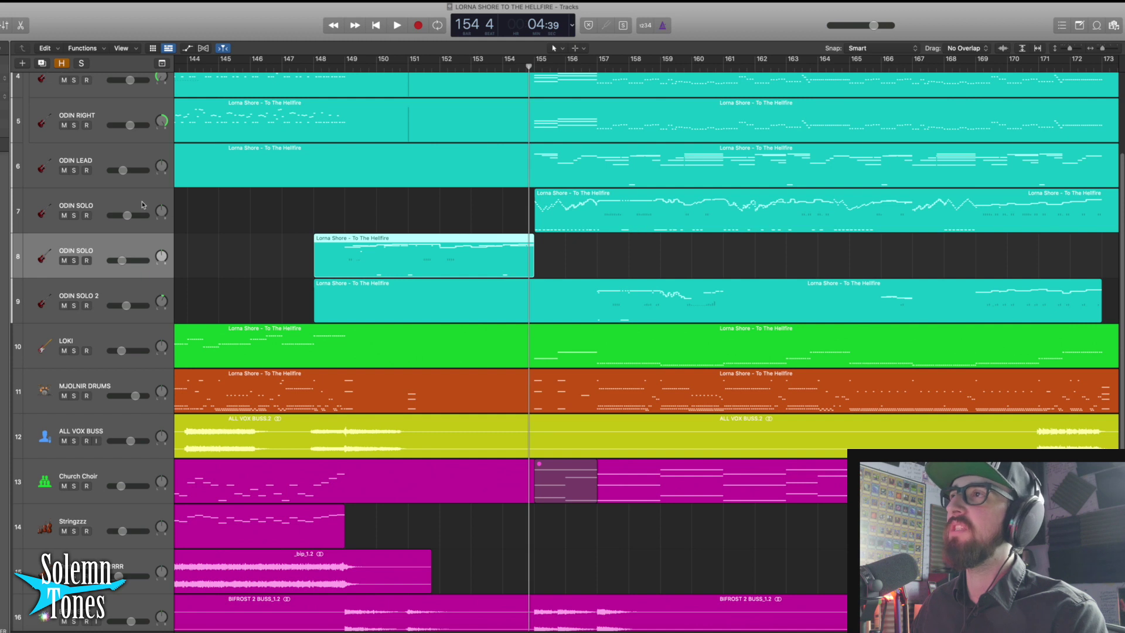
# Select the ODIN SOLO track, place the playhead at bar 155, and open its region from there in an enlarged, zoomed-in Piano Roll
pyautogui.click(143, 204)
pyautogui.hscroll(5, 647, 343)
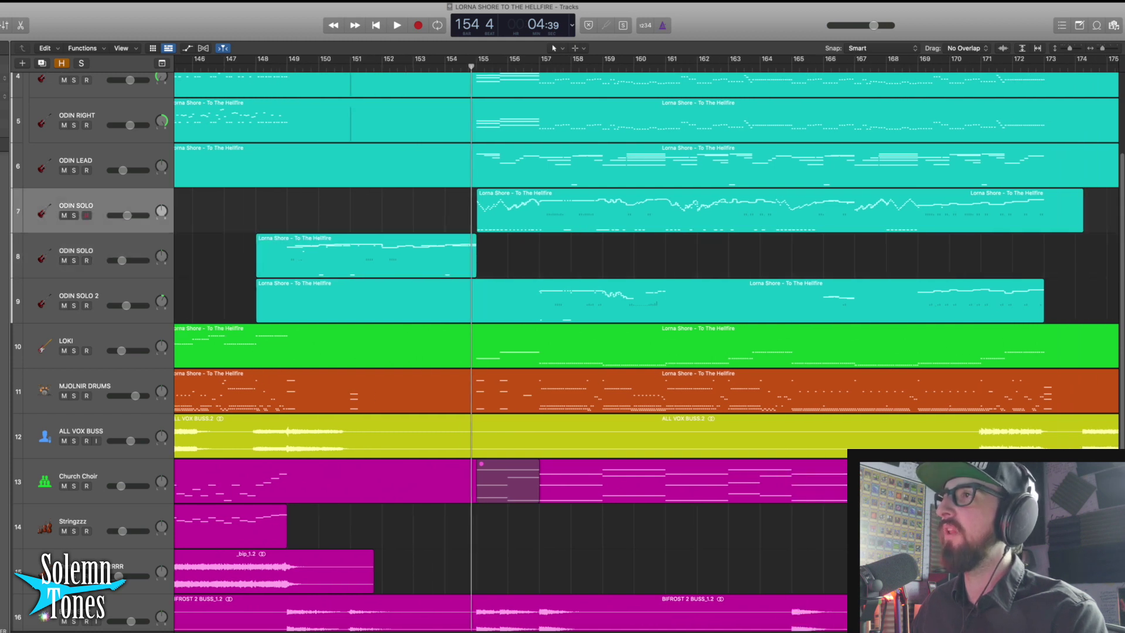
pyautogui.click(363, 65)
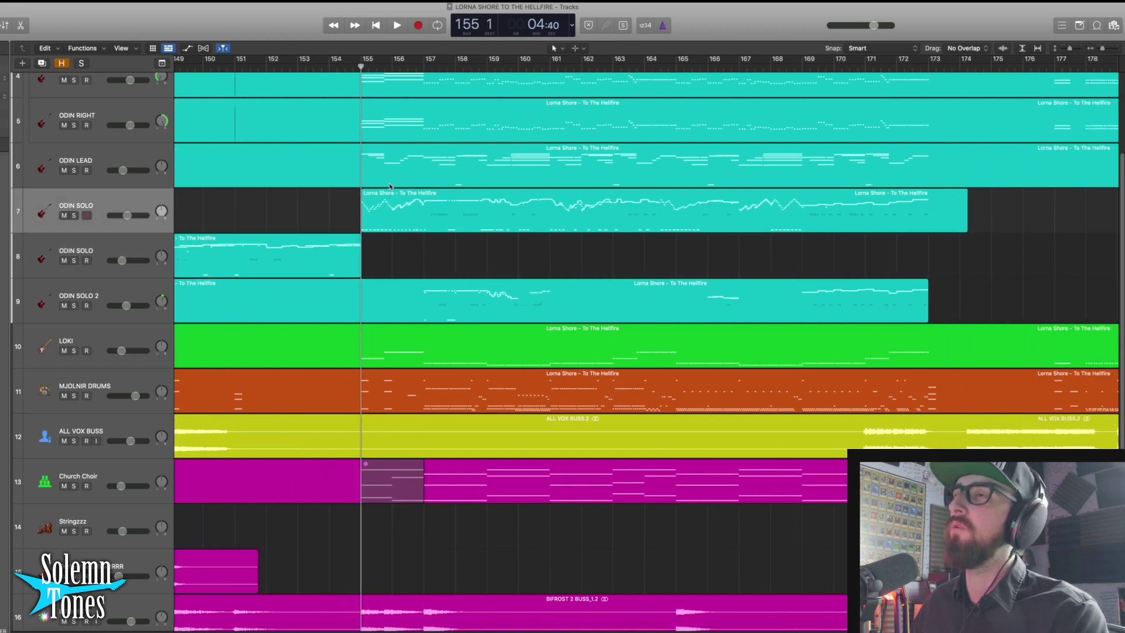
pyautogui.doubleClick(392, 208)
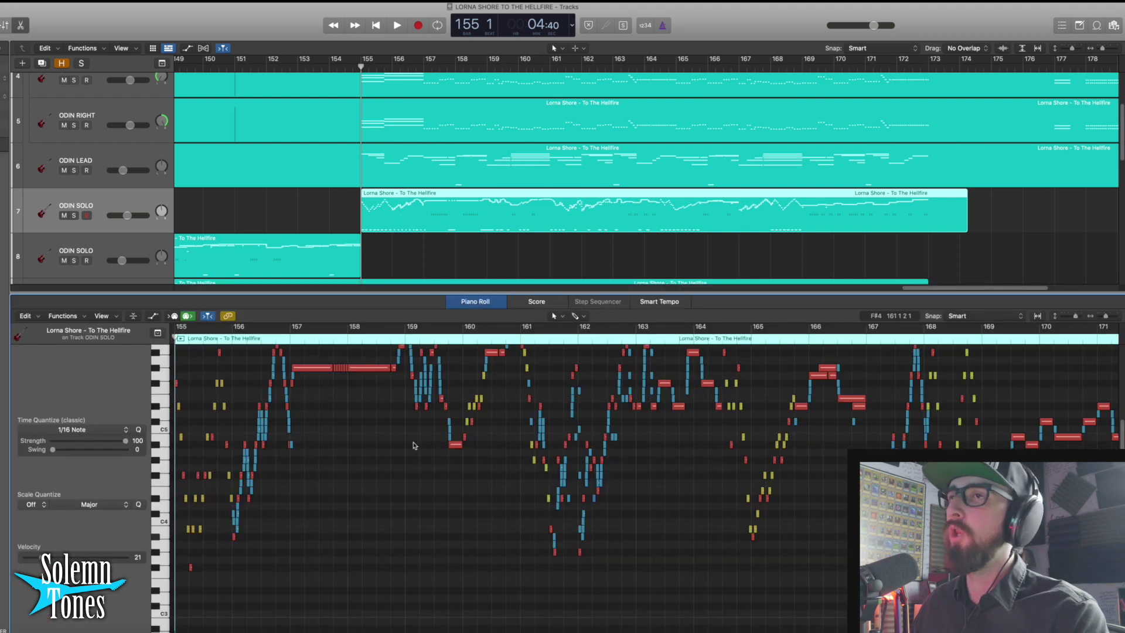
pyautogui.scroll(1, 275, 399)
pyautogui.moveTo(1106, 316); pyautogui.dragTo(1113, 316)
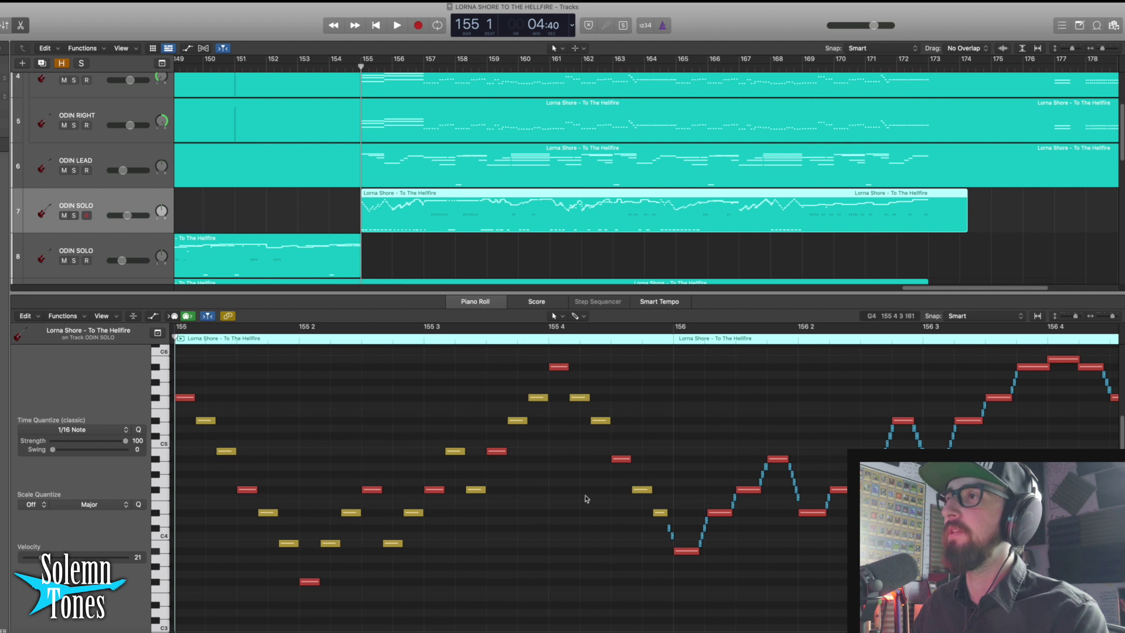
pyautogui.moveTo(505, 293); pyautogui.dragTo(504, 221)
pyautogui.scroll(2, 475, 483)
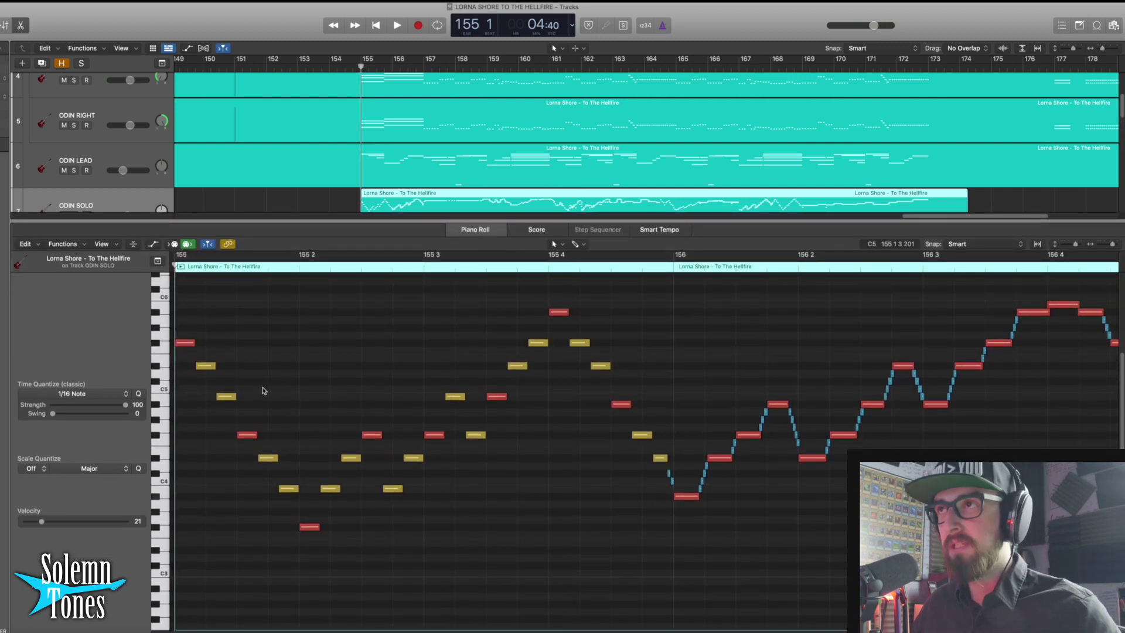
# Select the solo's first note at bar 155 to check its velocity, and step the playhead through the opening run to 155 2
pyautogui.click(183, 344)
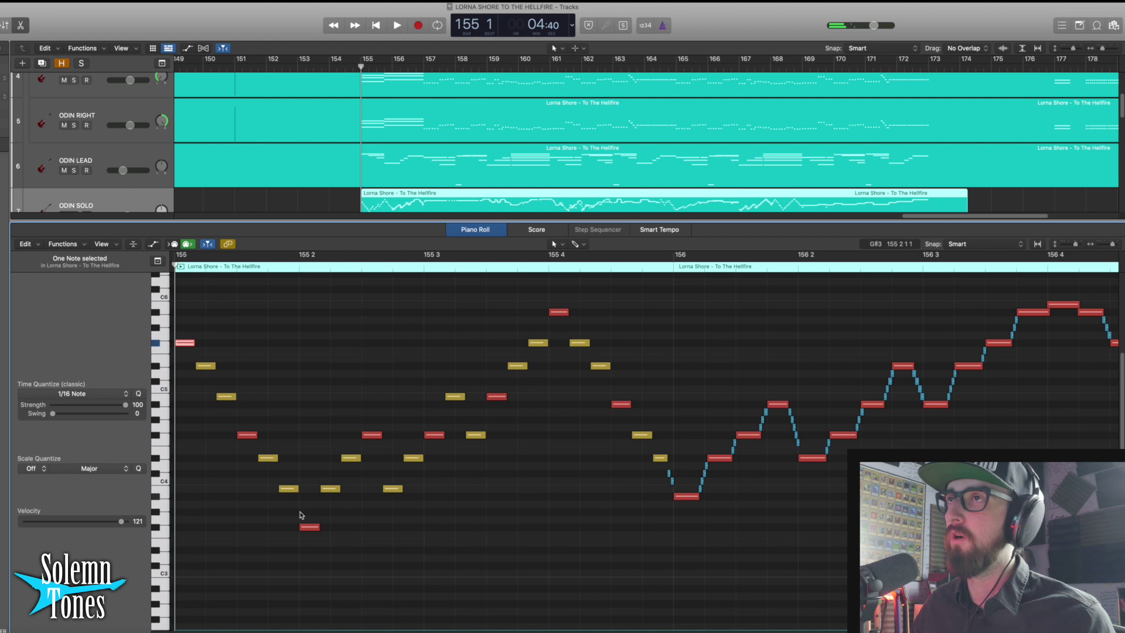
pyautogui.scroll(1, 236, 266)
pyautogui.click(236, 266)
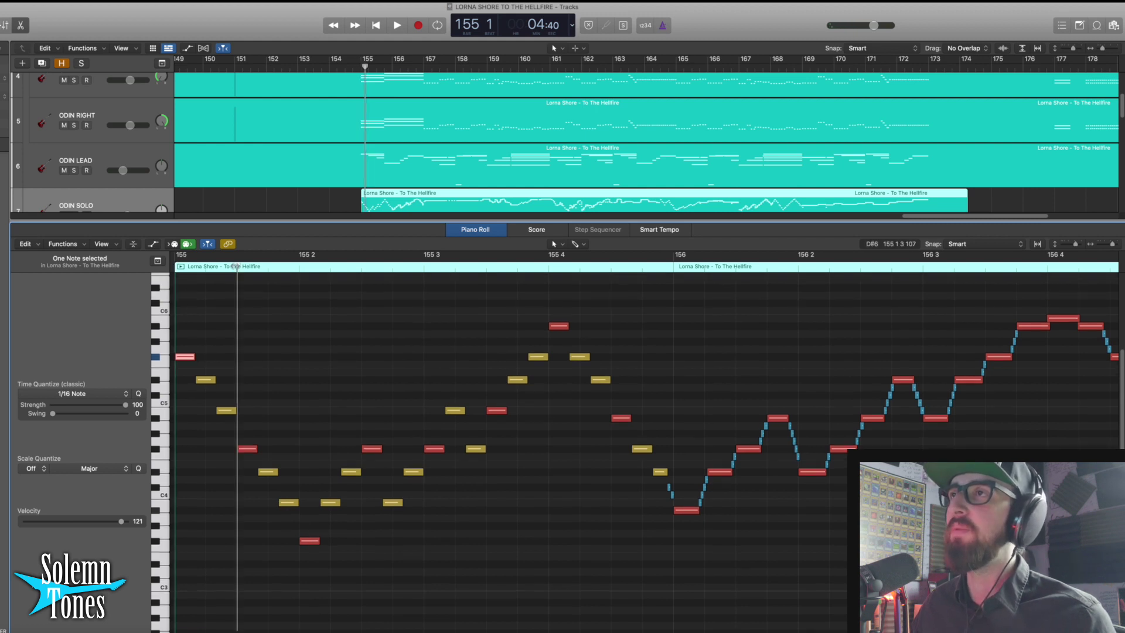
pyautogui.click(176, 269)
pyautogui.click(236, 267)
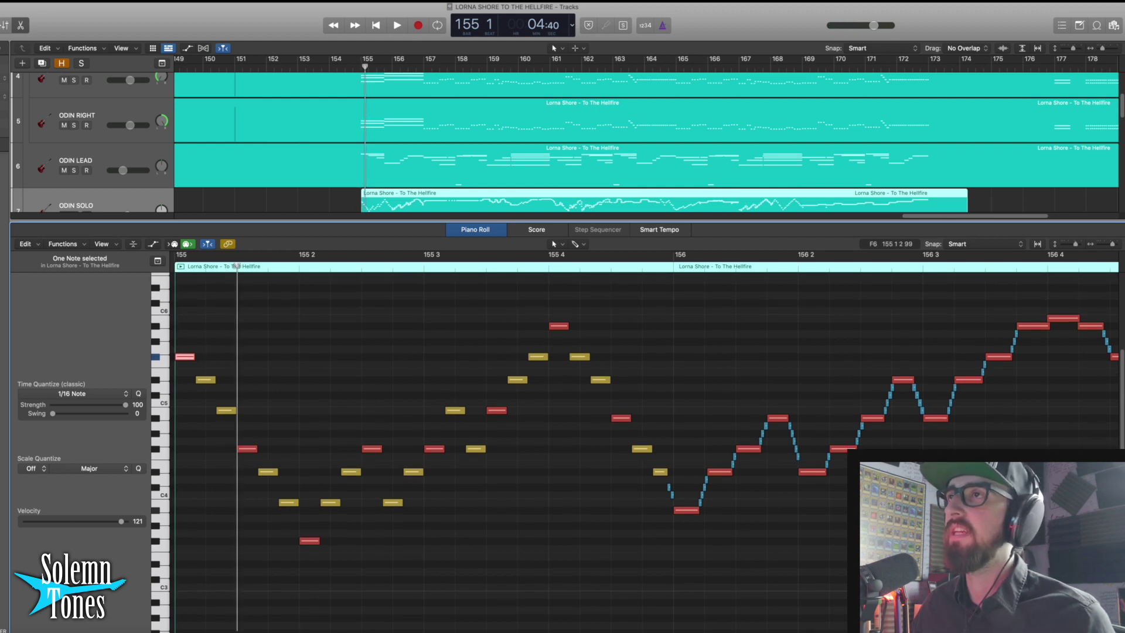
pyautogui.click(298, 267)
pyautogui.click(361, 267)
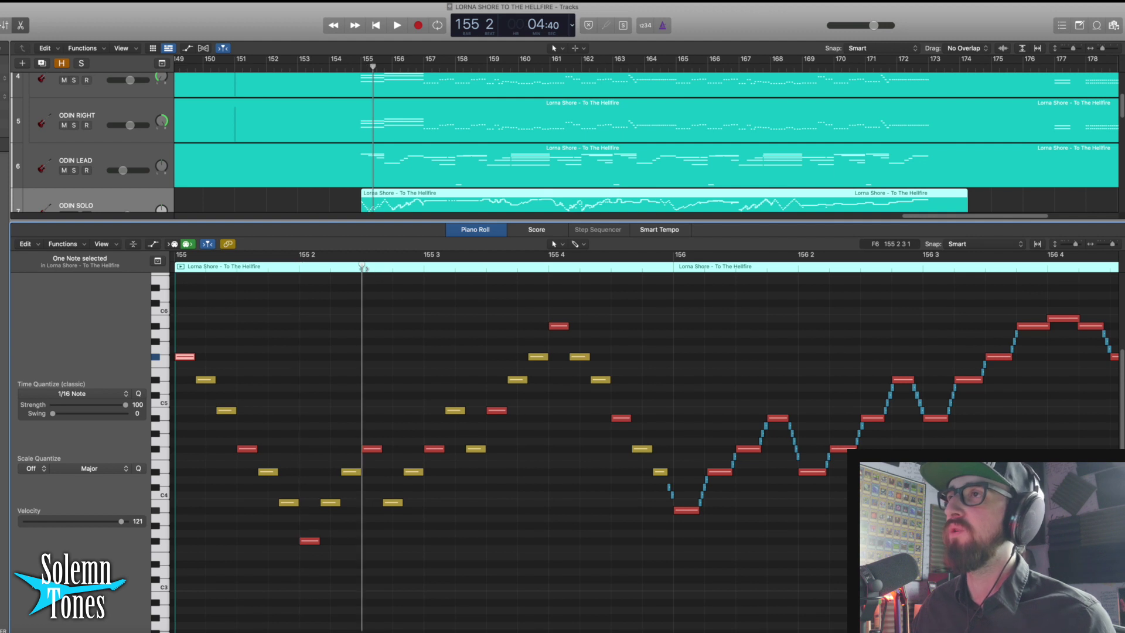
pyautogui.click(347, 421)
# Examine the row of low notes just below C0 from bar 155, select the first one, and compare them with the solo notes above
pyautogui.scroll(-10, 354, 406)
pyautogui.scroll(-10, 354, 407)
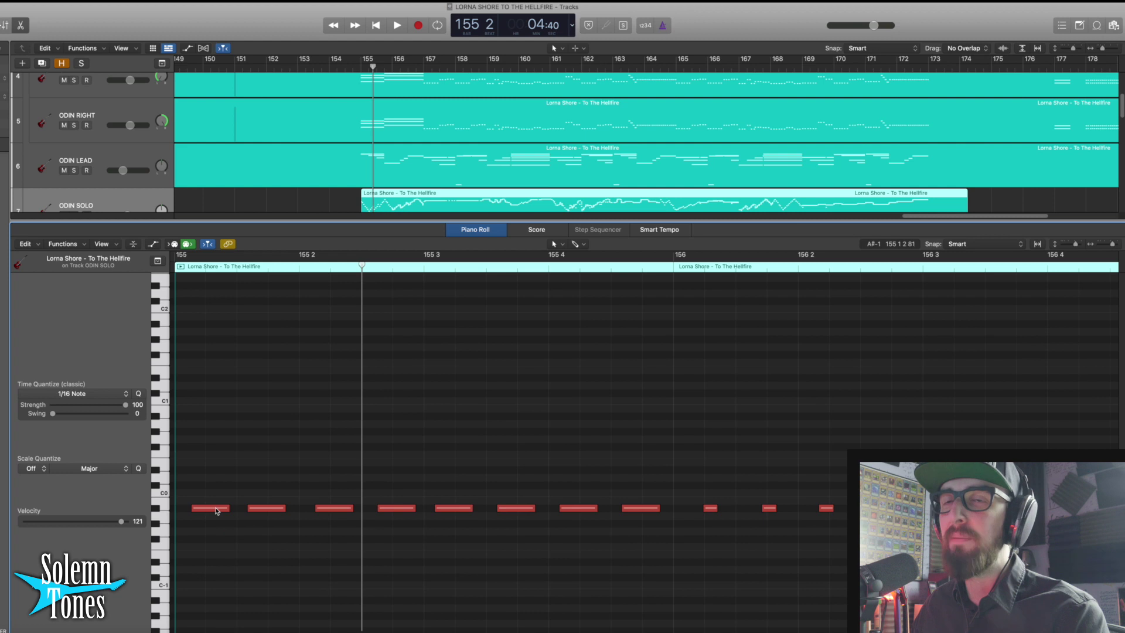
pyautogui.click(217, 509)
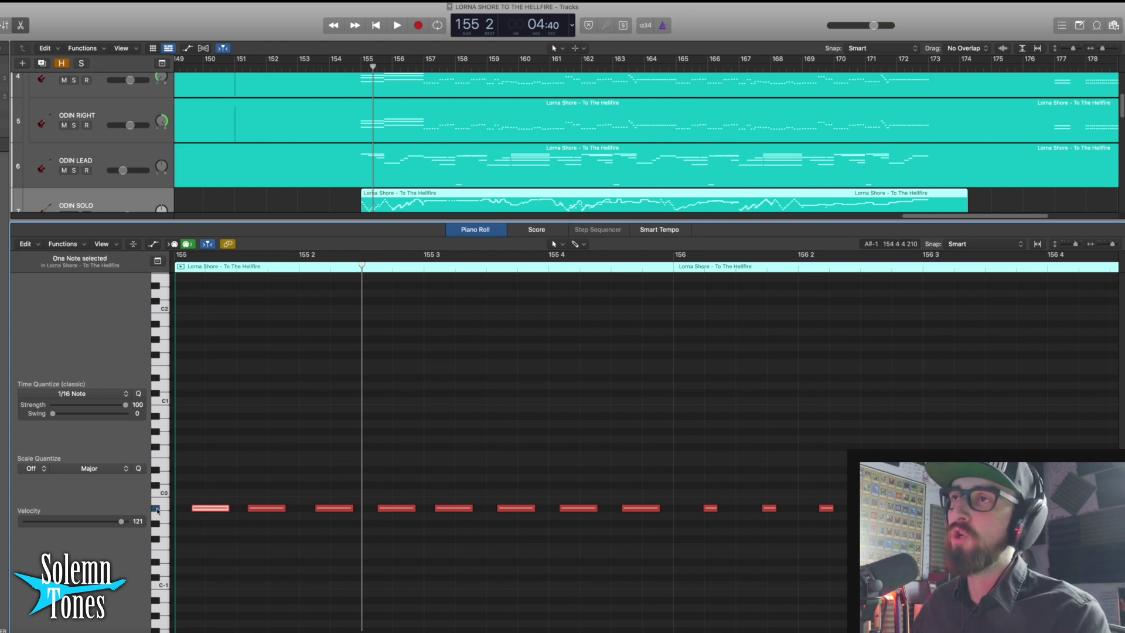
pyautogui.click(210, 484)
pyautogui.scroll(15, 214, 483)
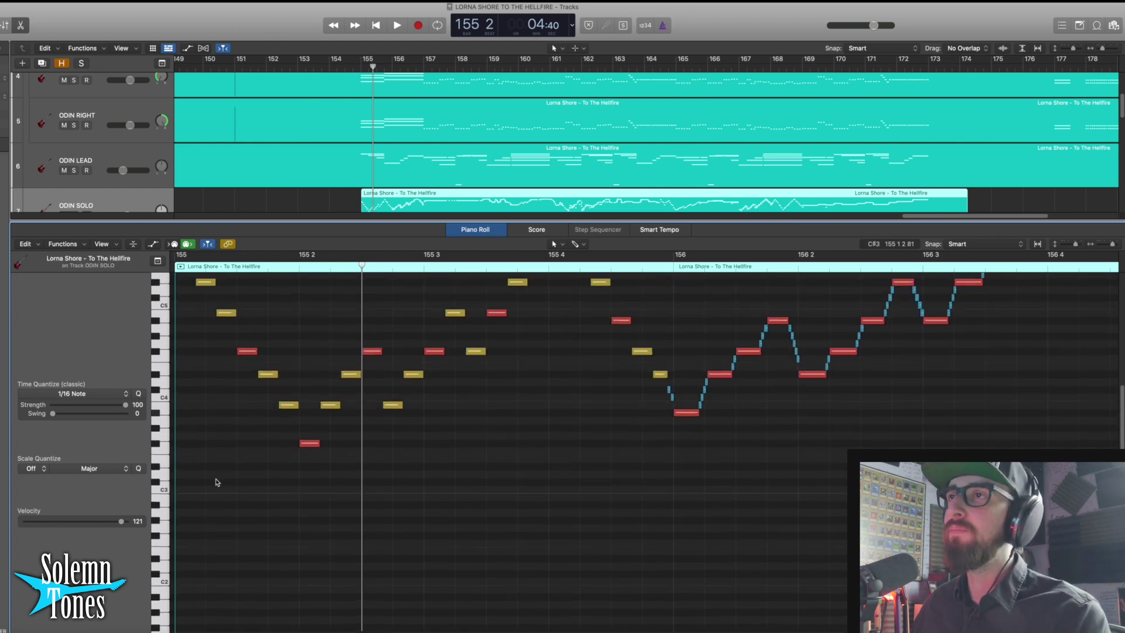
pyautogui.scroll(4, 217, 482)
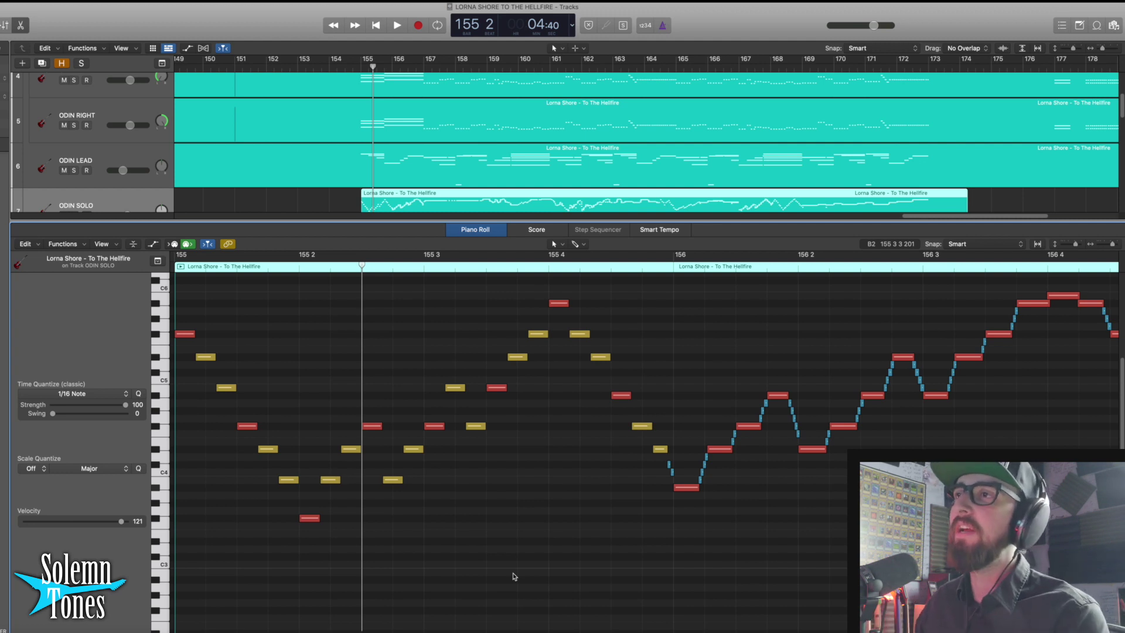
pyautogui.scroll(-10, 501, 548)
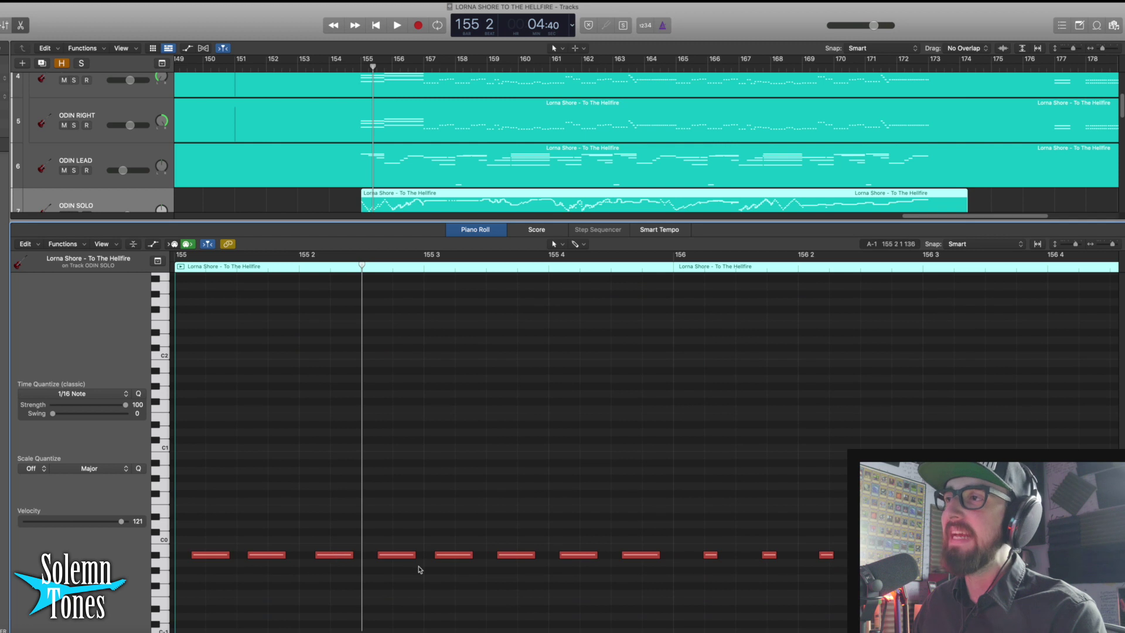
pyautogui.scroll(10, 351, 445)
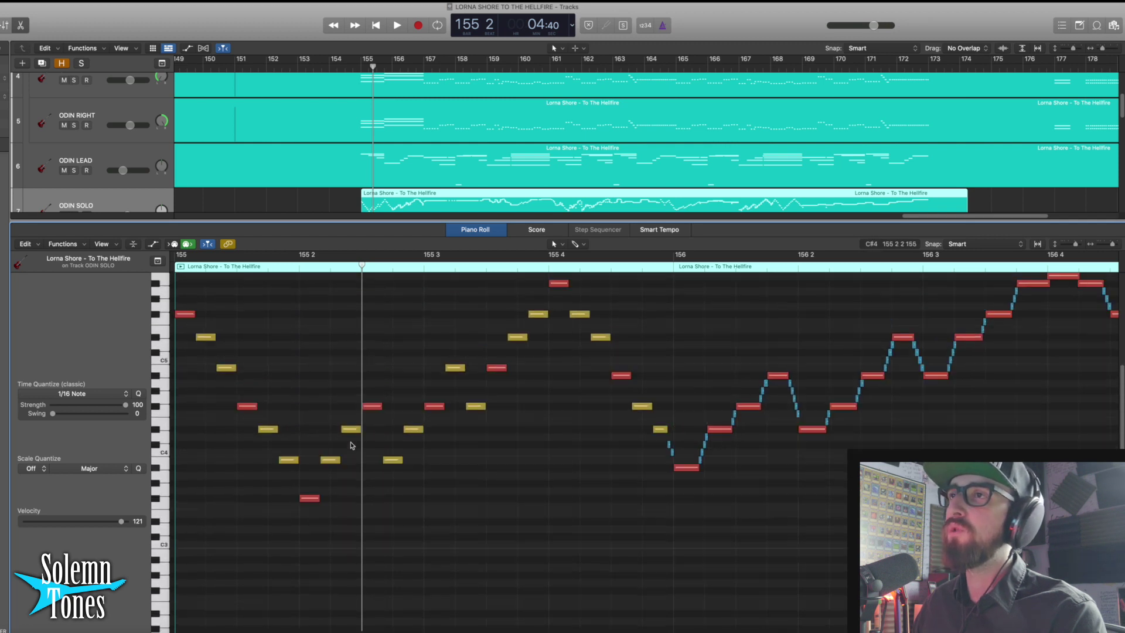
pyautogui.scroll(2, 352, 445)
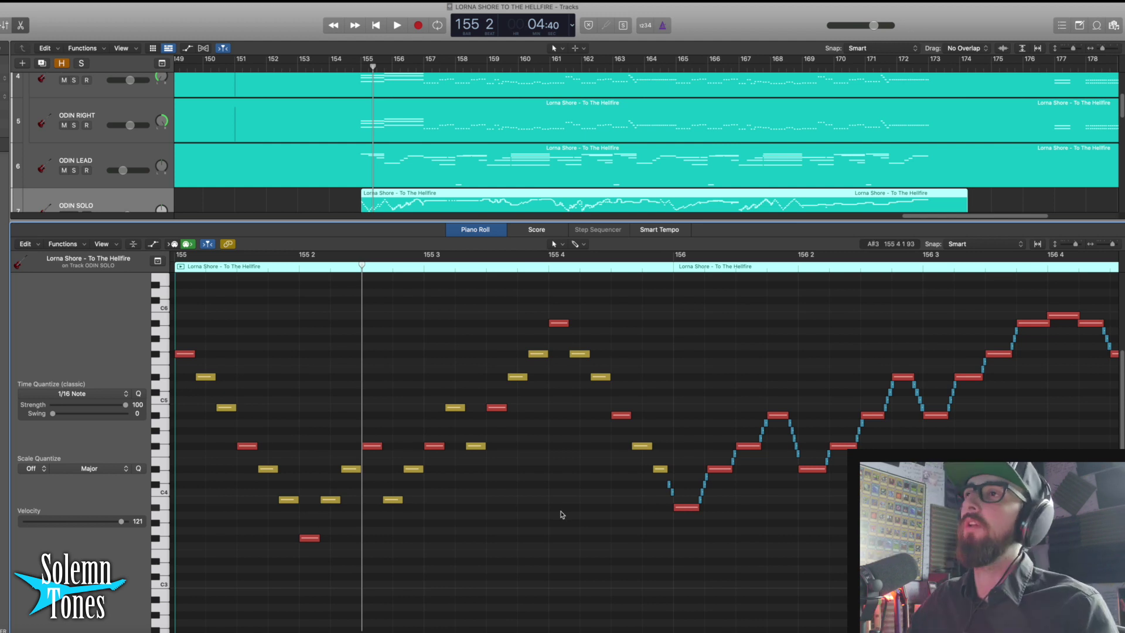
# Audition the opening solo run in bar 155, and place the playhead at 156 1
pyautogui.press('space')
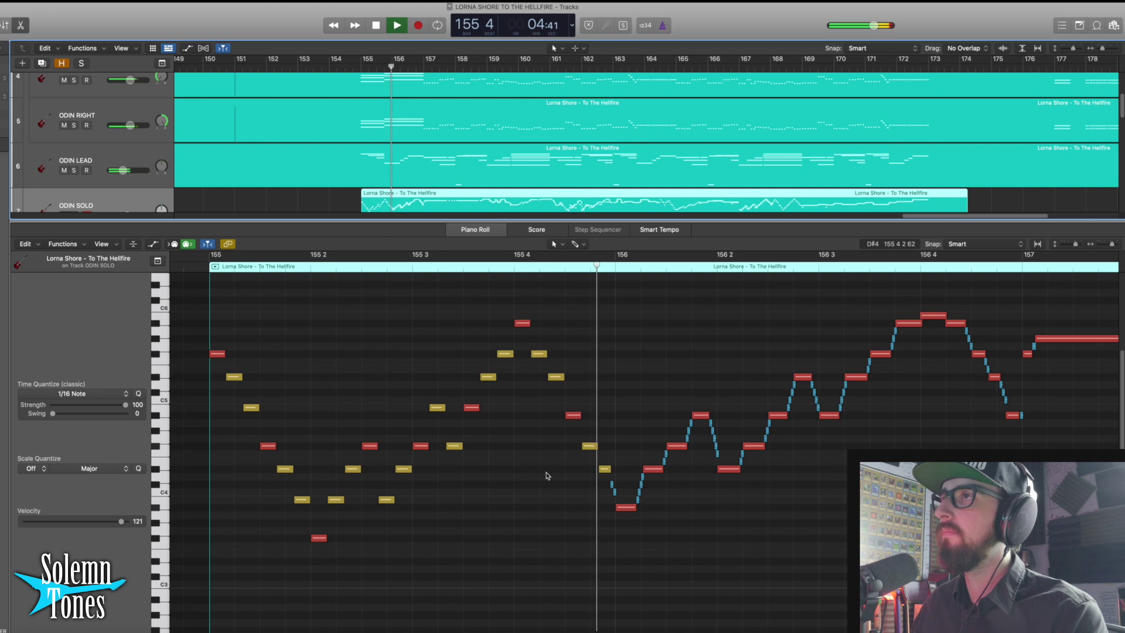
pyautogui.press('space')
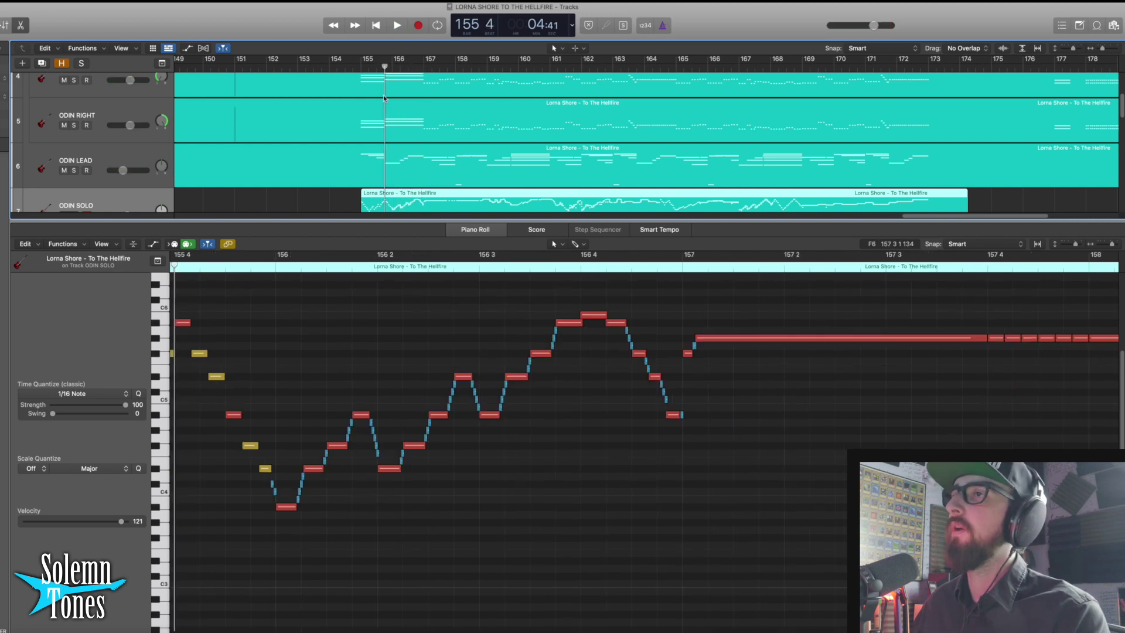
pyautogui.press(',')
pyautogui.press(',')
pyautogui.press('space')
pyautogui.moveTo(178, 267); pyautogui.dragTo(378, 305)
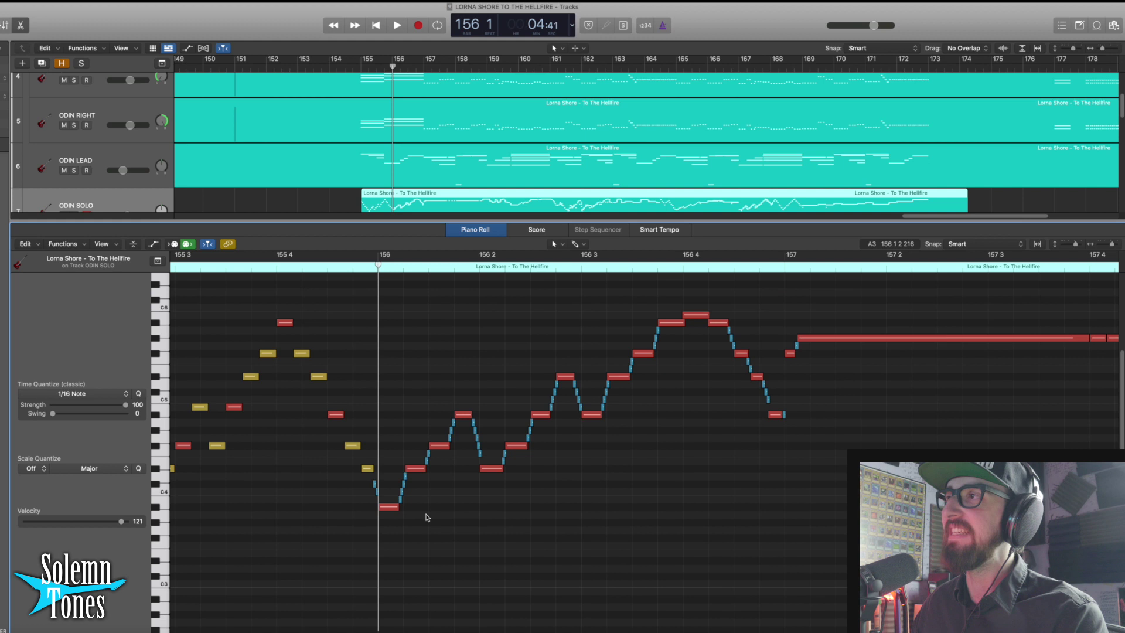
# Examine the ascending run in bar 156 closely, and audition the solo through bar 171
pyautogui.scroll(2, 722, 470)
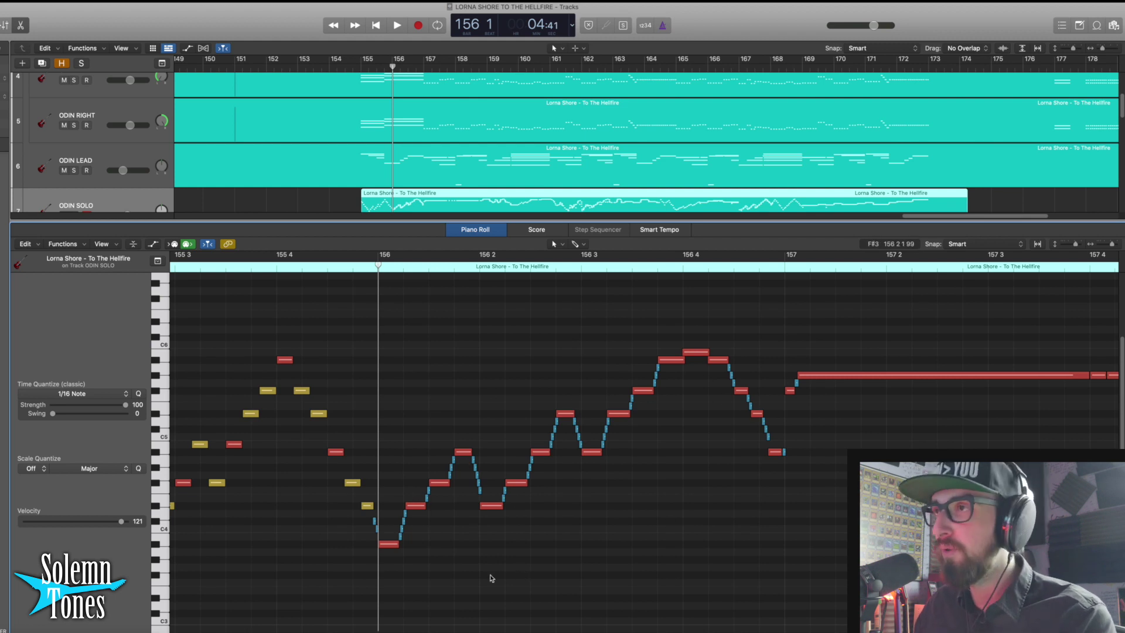
pyautogui.scroll(-3, 616, 530)
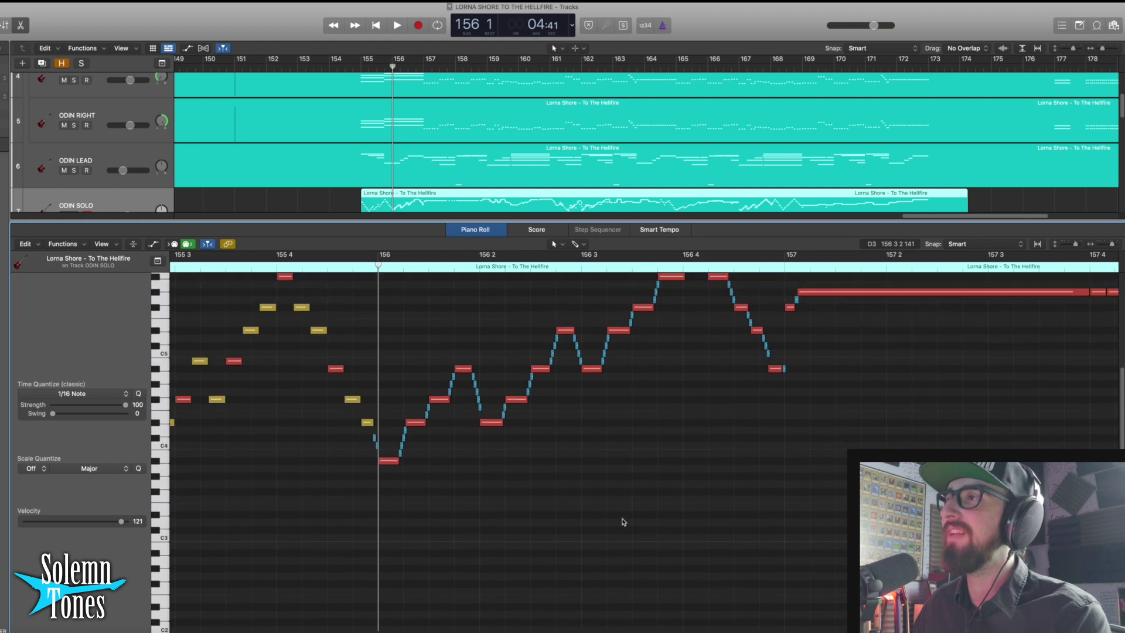
pyautogui.moveTo(1108, 248); pyautogui.dragTo(1116, 247)
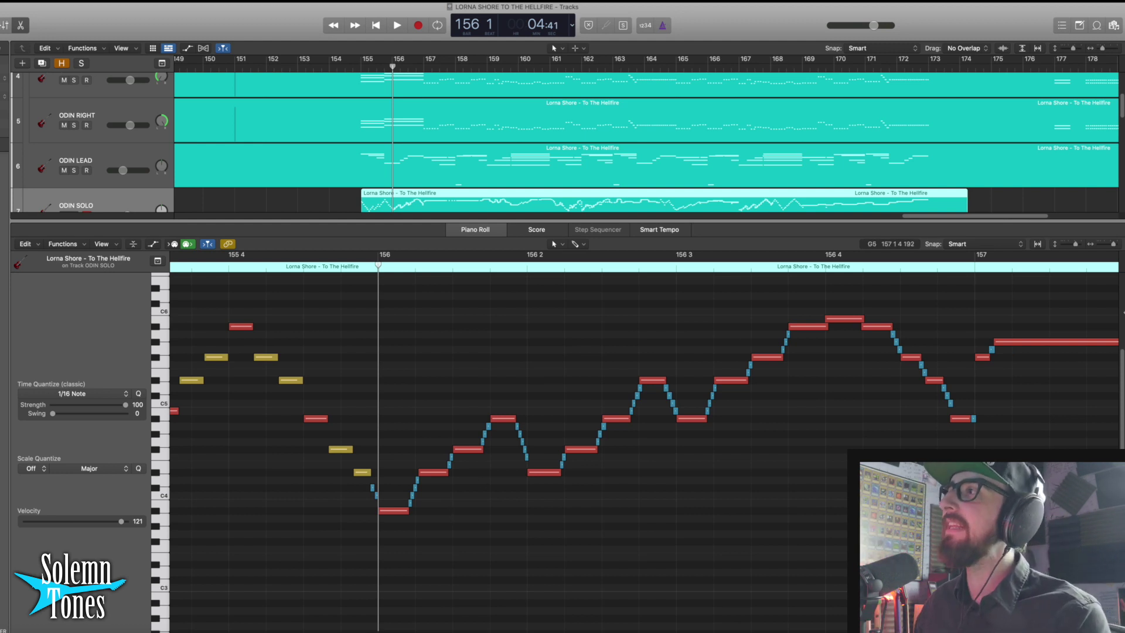
pyautogui.moveTo(1115, 246); pyautogui.dragTo(1109, 246)
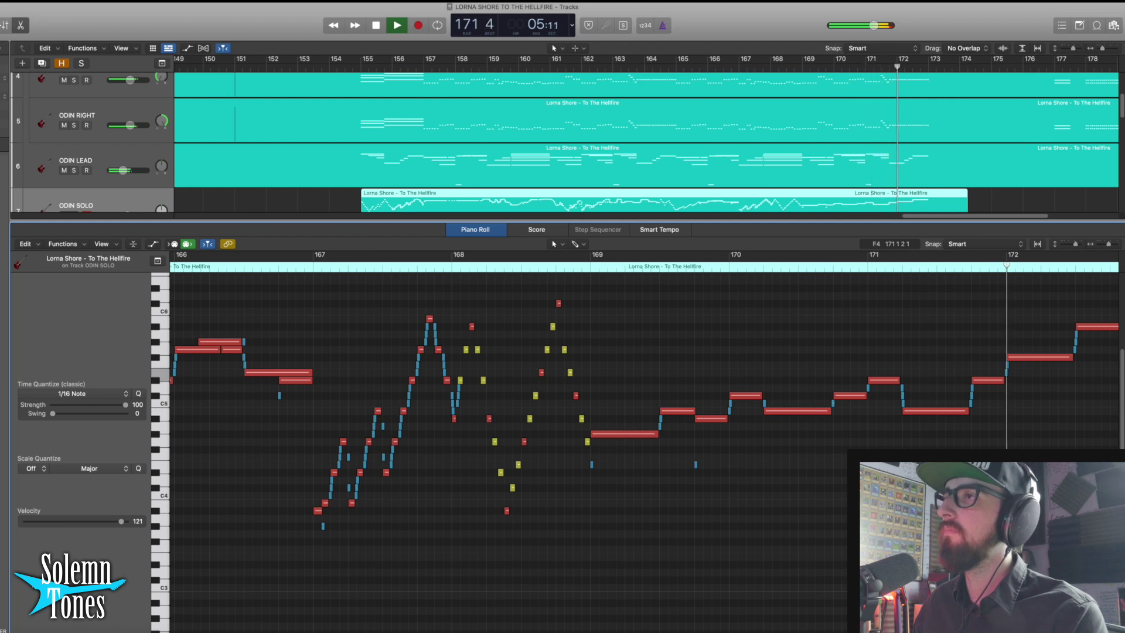
pyautogui.press('space')
# Place the playhead at 167 1 and examine the climbing run in bar 167 closely
pyautogui.moveTo(868, 67); pyautogui.dragTo(739, 67)
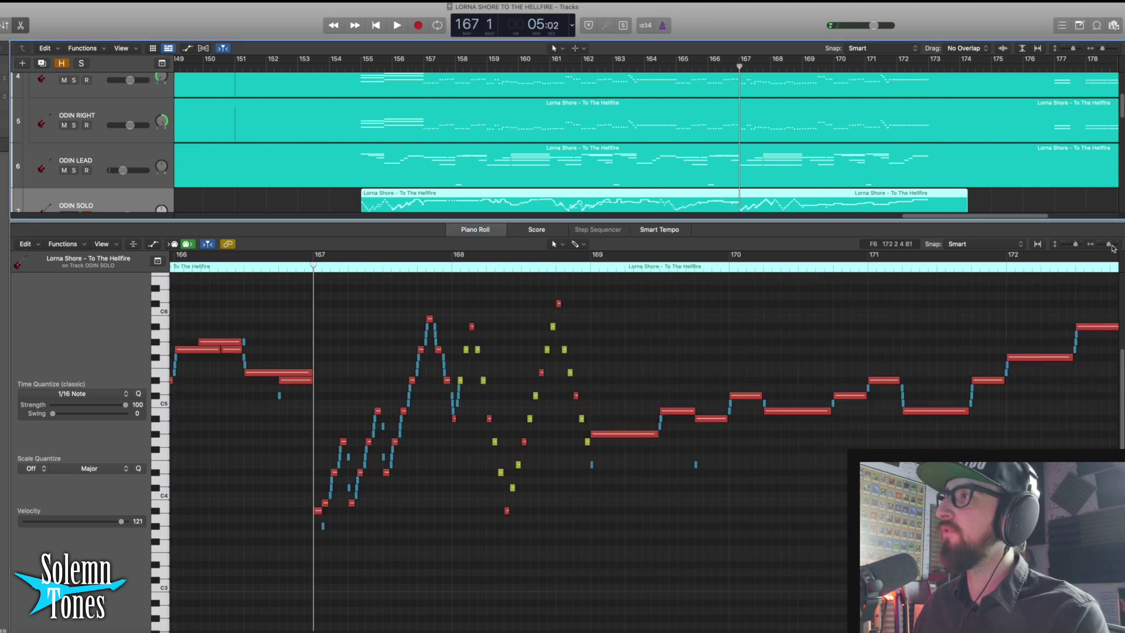
pyautogui.moveTo(1108, 244); pyautogui.dragTo(1114, 245)
pyautogui.scroll(-6, 446, 431)
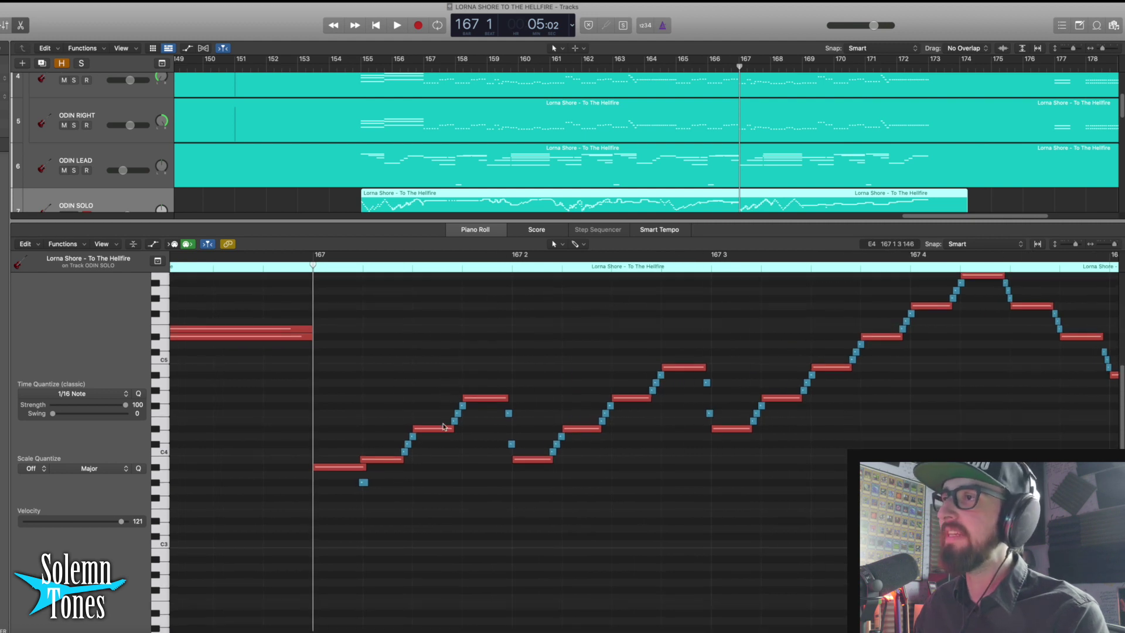
pyautogui.scroll(5, 445, 427)
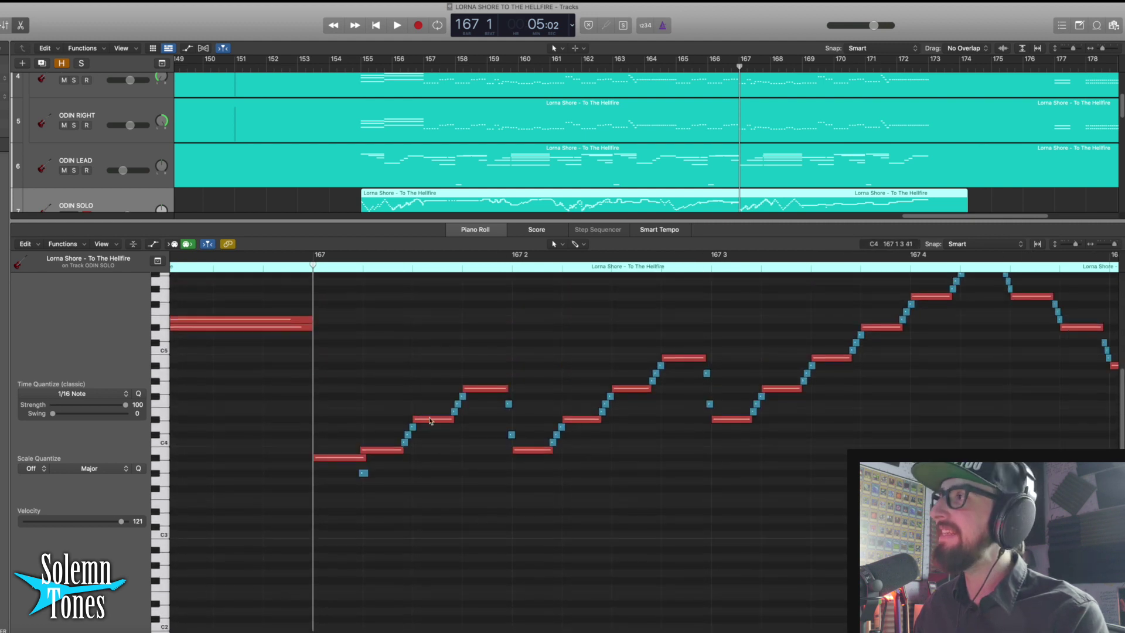
pyautogui.moveTo(1115, 246); pyautogui.dragTo(1106, 247)
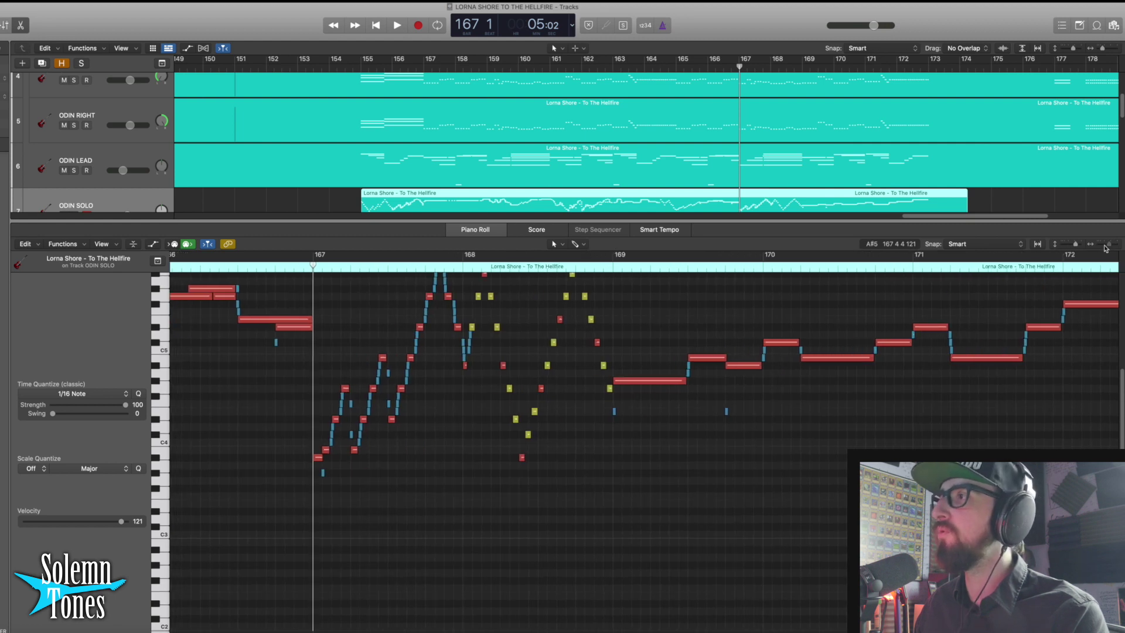
# Move the playhead to 171 1, solo the ODIN SOLO track, and audition its closing phrase through bar 169 on its own
pyautogui.click(936, 271)
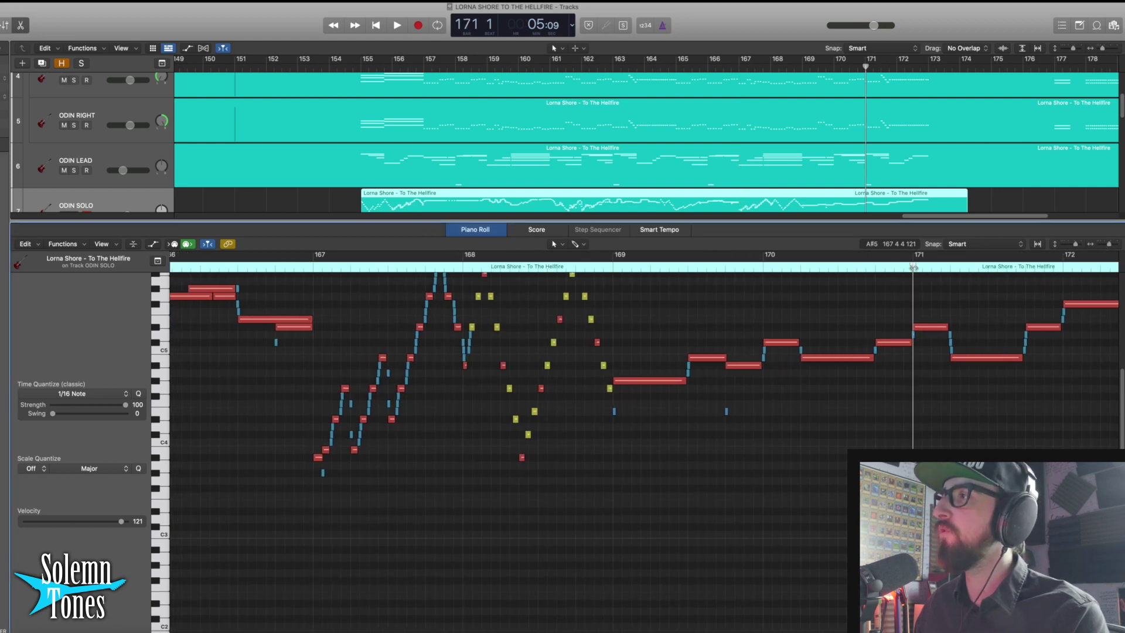
pyautogui.scroll(1, 1044, 430)
pyautogui.scroll(-2, 96, 195)
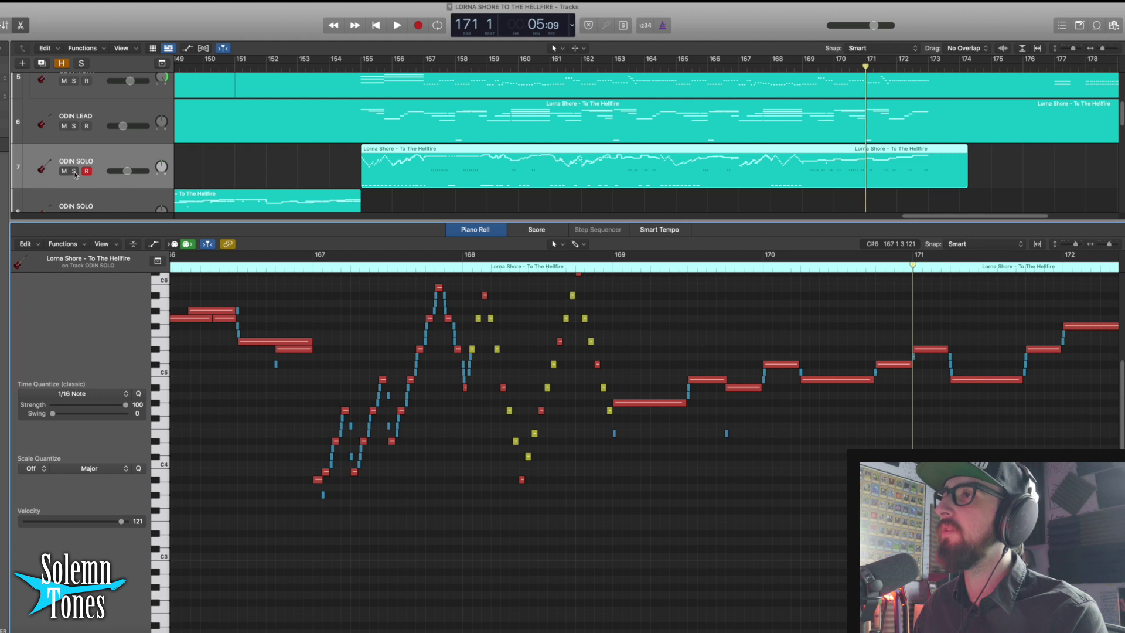
pyautogui.click(75, 172)
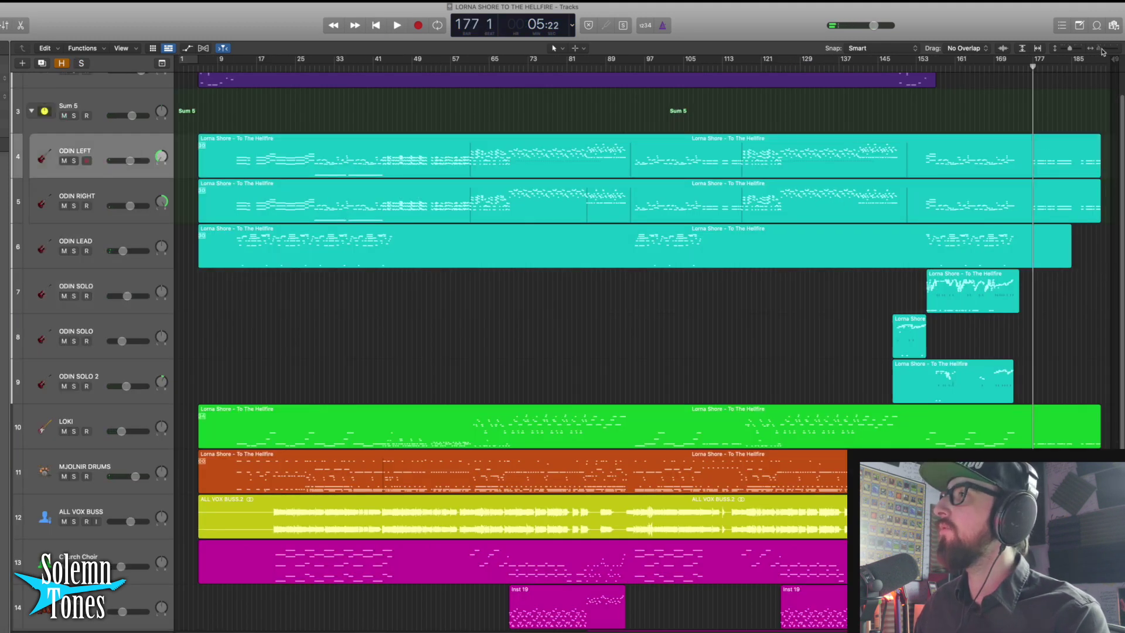
# Show the ODIN LEFT region's notes from bar 177, audition the riff to 181 3, and return the playhead to 177 1
pyautogui.moveTo(1101, 49); pyautogui.dragTo(1106, 49)
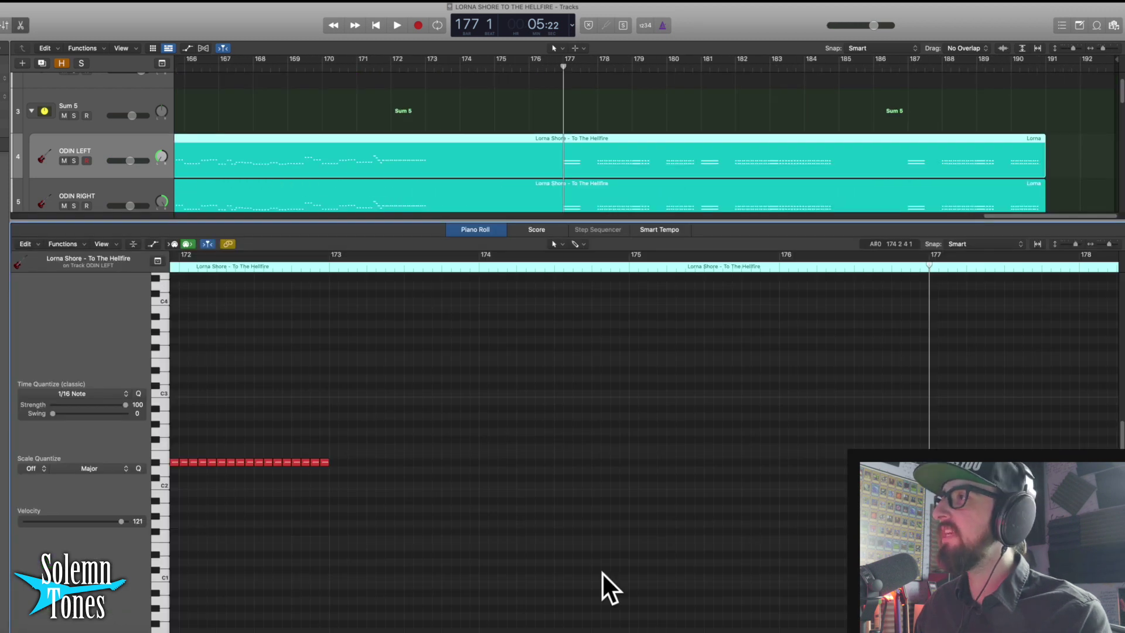
pyautogui.press('space')
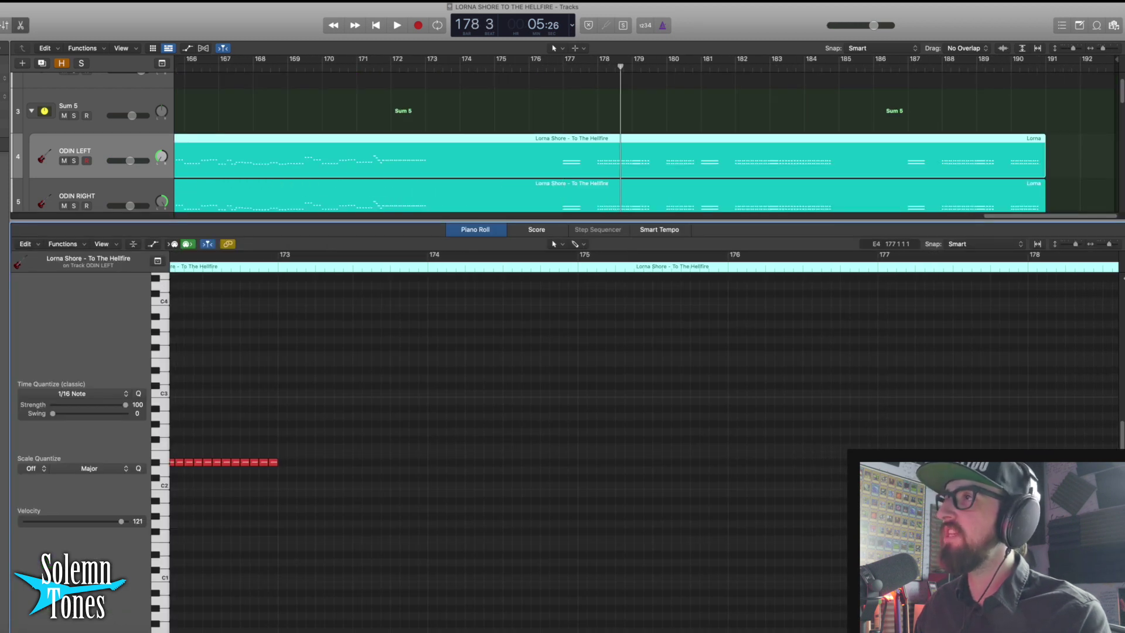
pyautogui.press('space')
pyautogui.press('space')
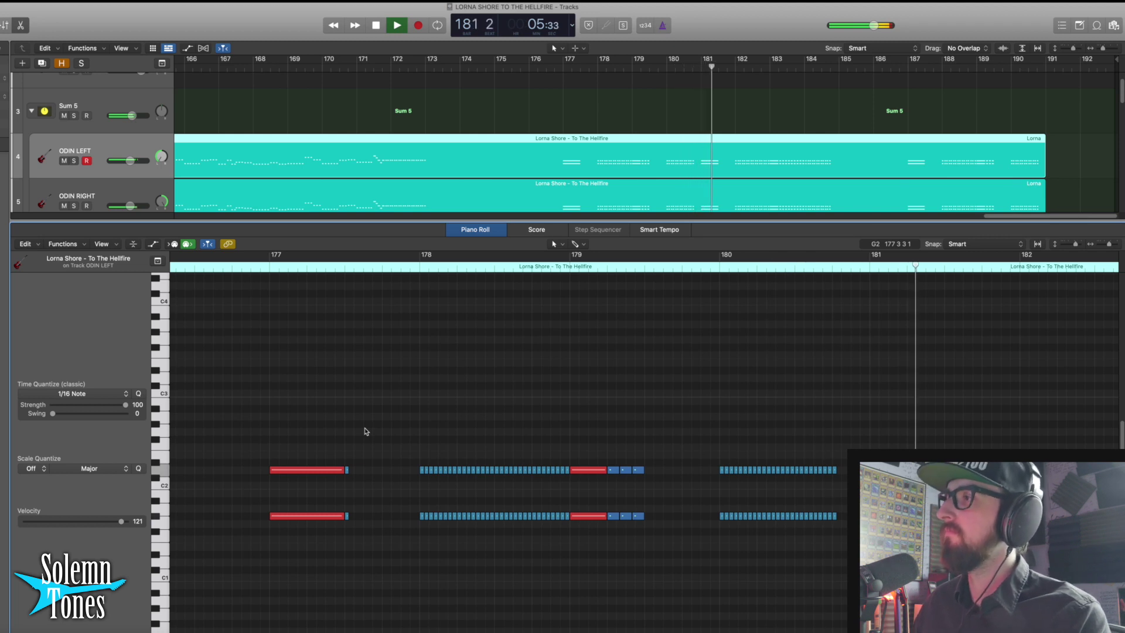
pyautogui.press('space')
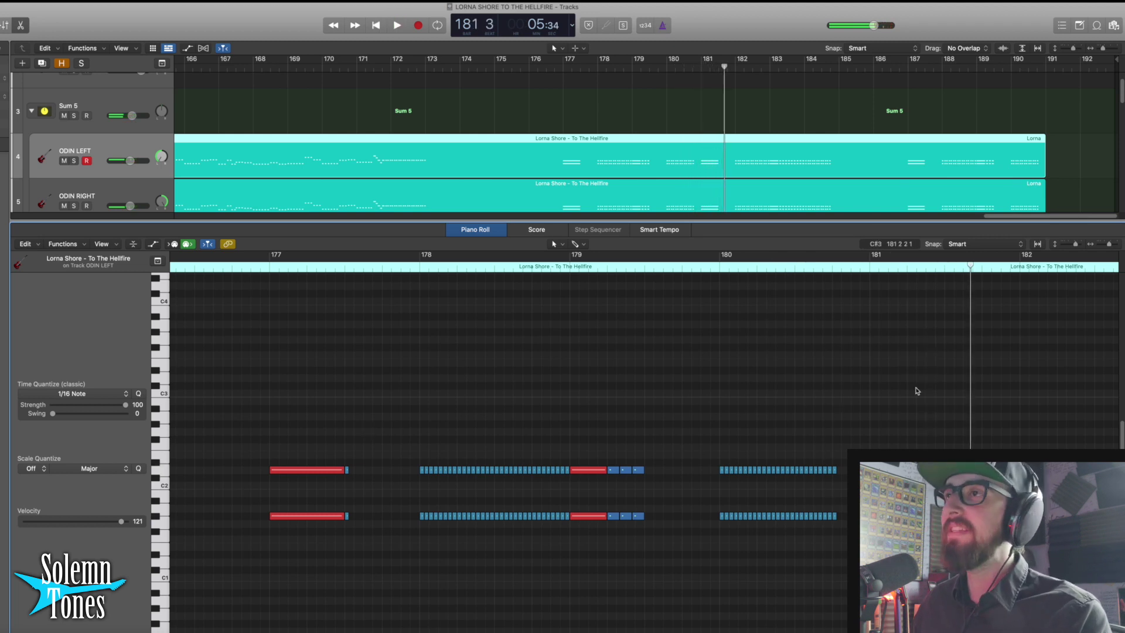
pyautogui.click(269, 268)
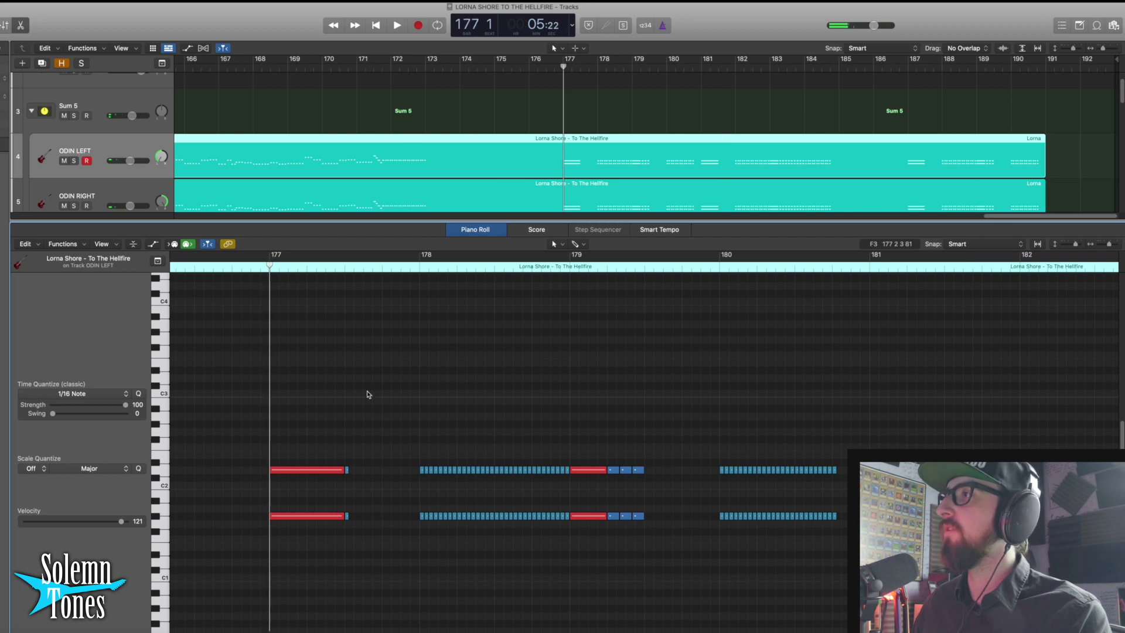
# Examine the riff's notes in bar 177 closely, solo the Sum 5 guitar stack, and audition it from 177 1
pyautogui.click(1117, 244)
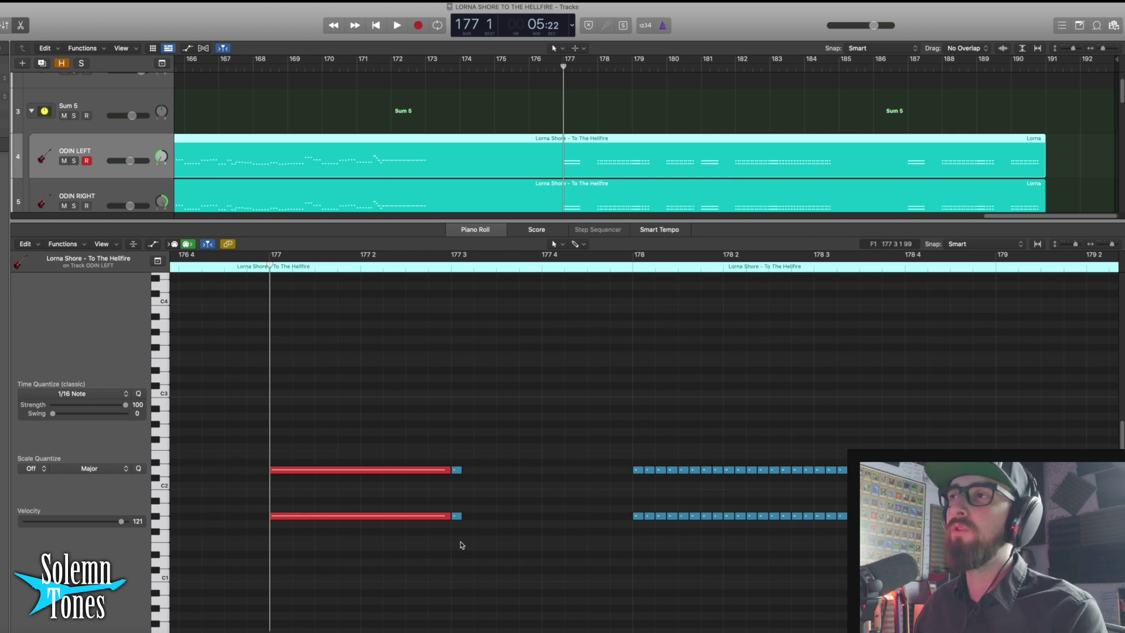
pyautogui.click(504, 440)
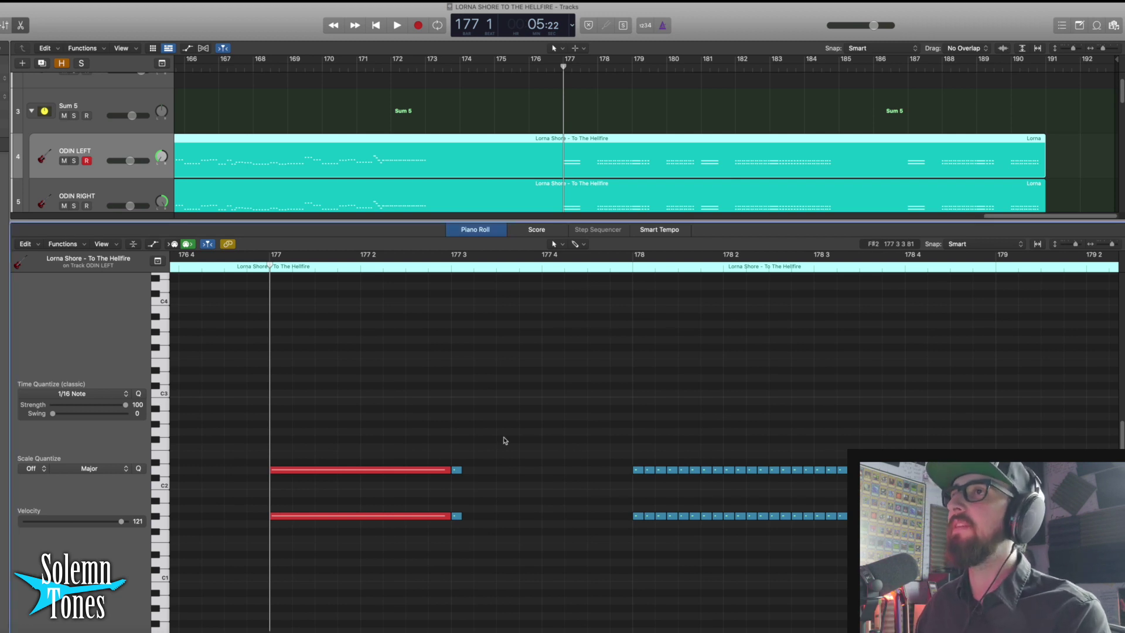
pyautogui.click(74, 116)
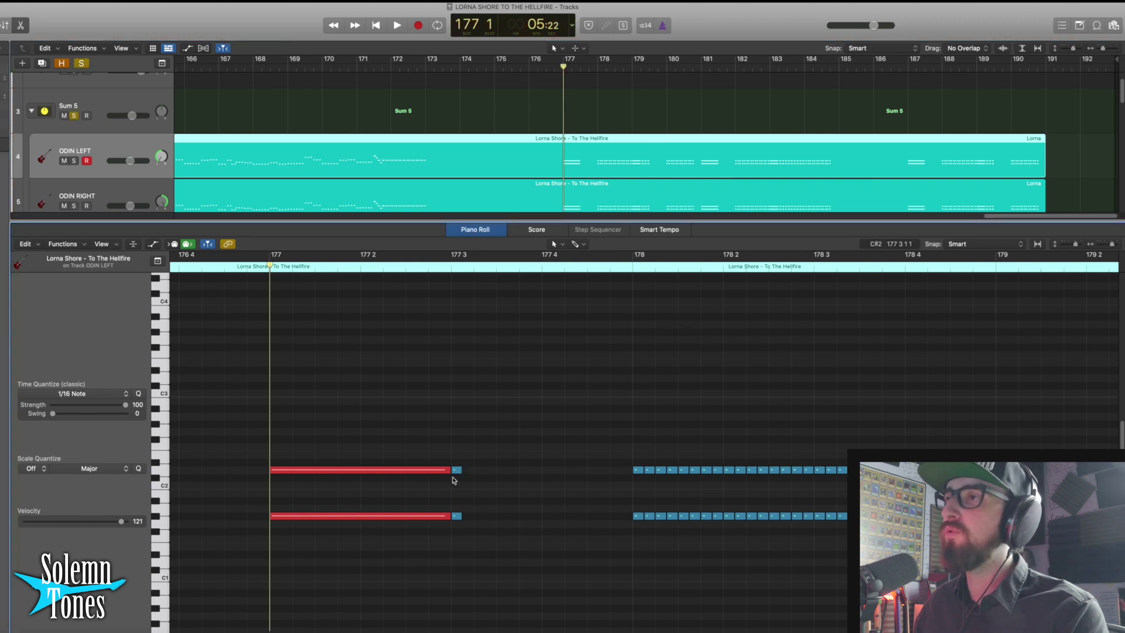
pyautogui.click(452, 266)
pyautogui.click(271, 270)
pyautogui.moveTo(1112, 245); pyautogui.dragTo(1114, 245)
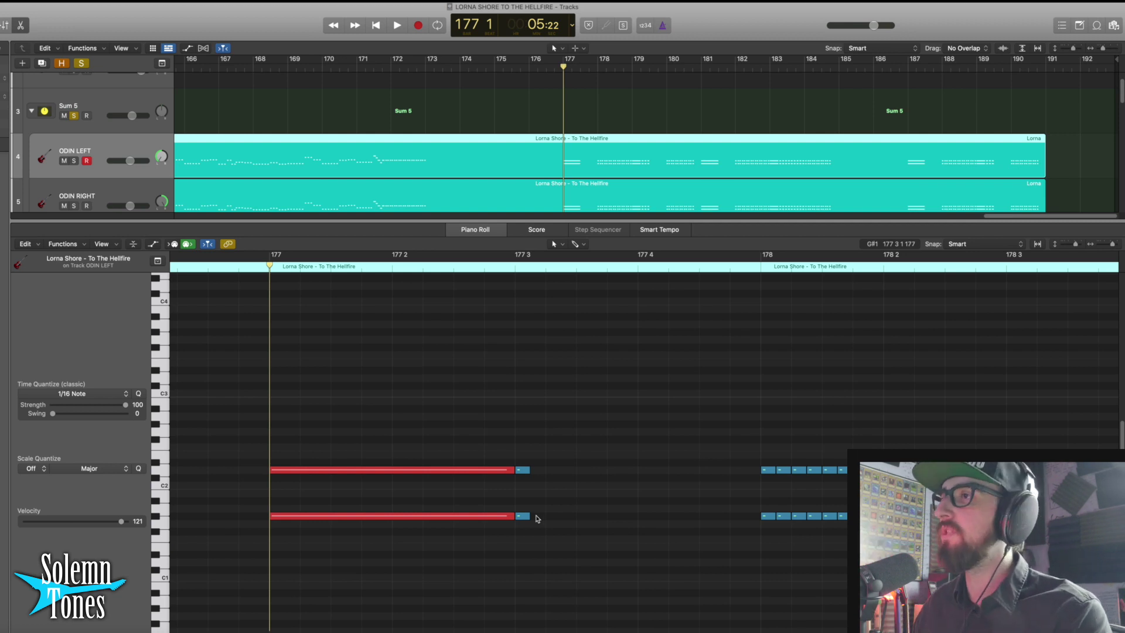
pyautogui.press('space')
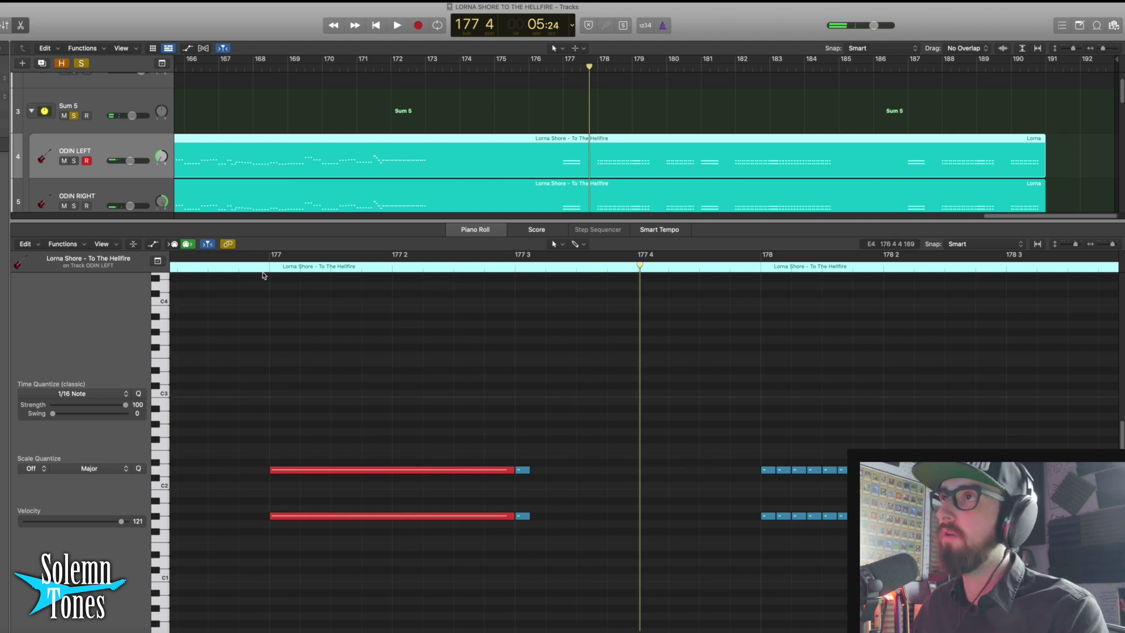
pyautogui.press('space')
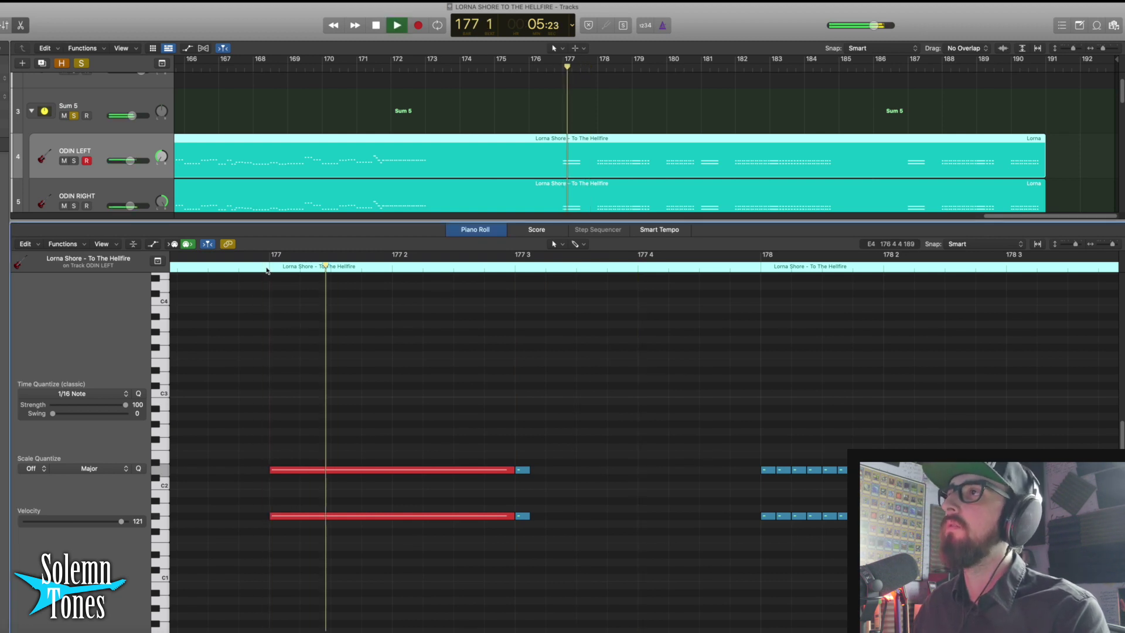
# Take Sum 5 out of solo and audition the riff from 177 1 to 178 2 in the full mix
pyautogui.click(584, 100)
pyautogui.press('space')
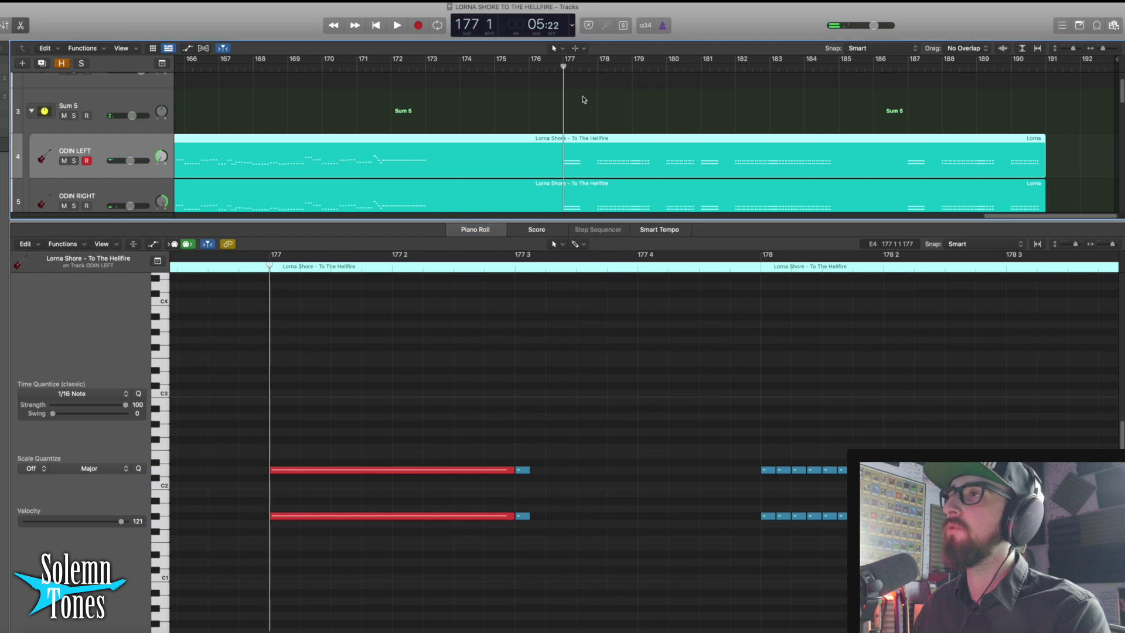
pyautogui.press('space')
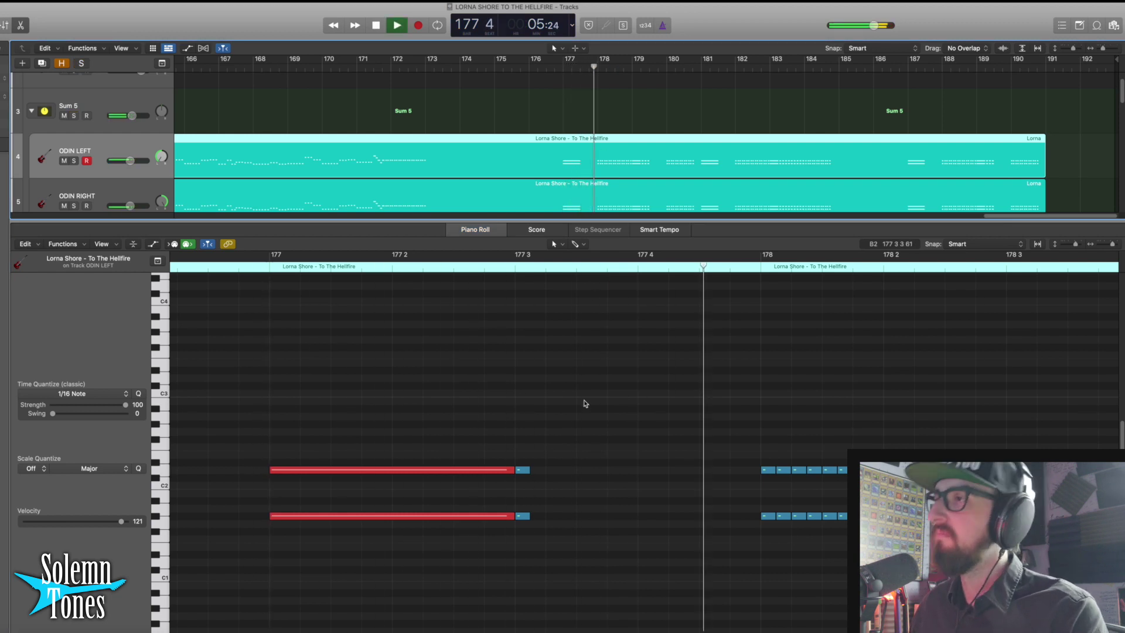
pyautogui.press('space')
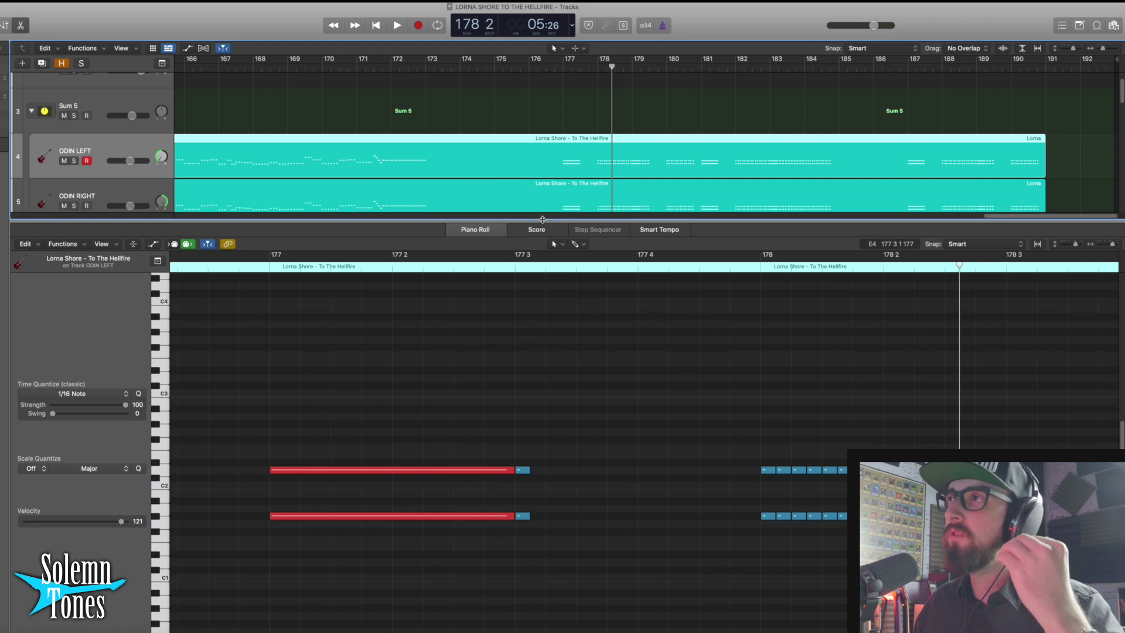
# Fit the whole arrangement in view and show the LOKI region's notes from bar 13 to about bar 49
pyautogui.press('e')
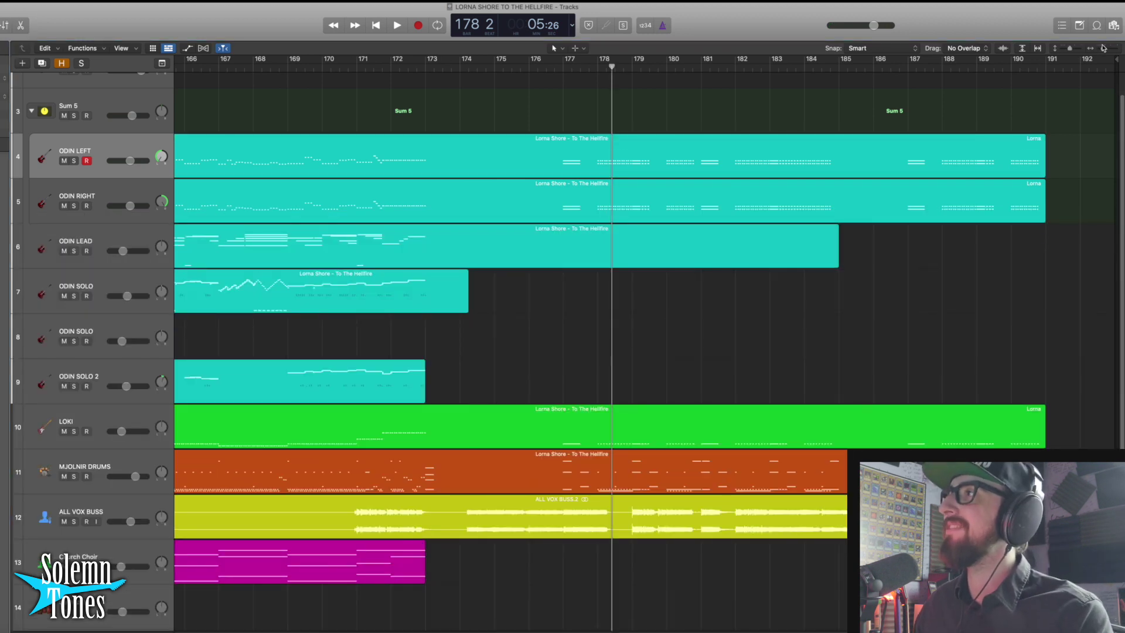
pyautogui.moveTo(1105, 48); pyautogui.dragTo(1099, 48)
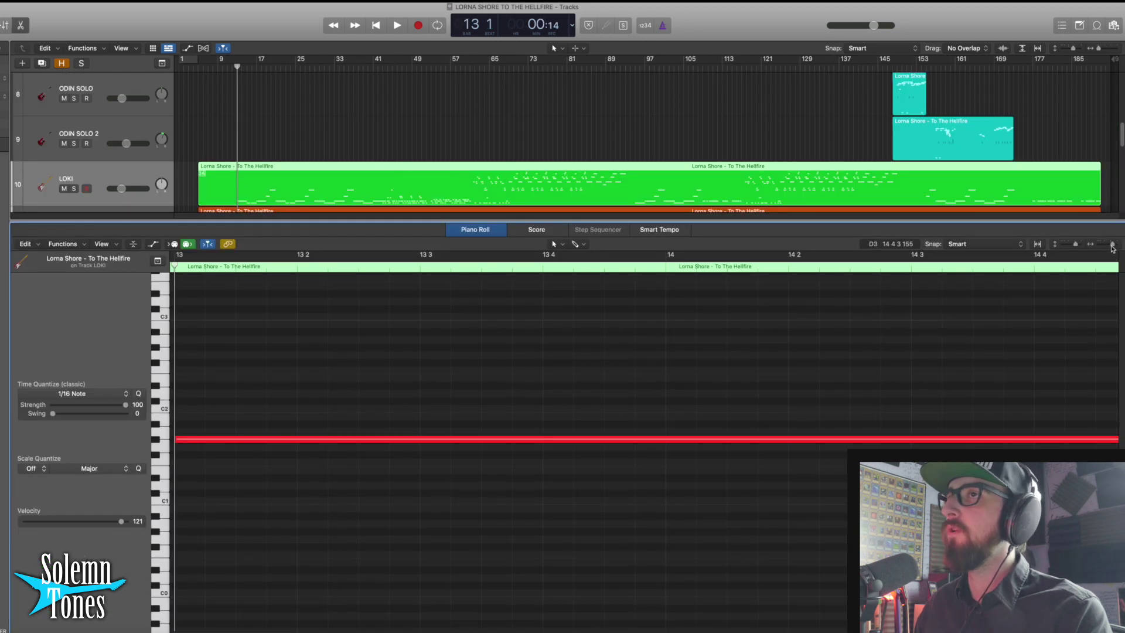
pyautogui.moveTo(1113, 247); pyautogui.dragTo(1103, 245)
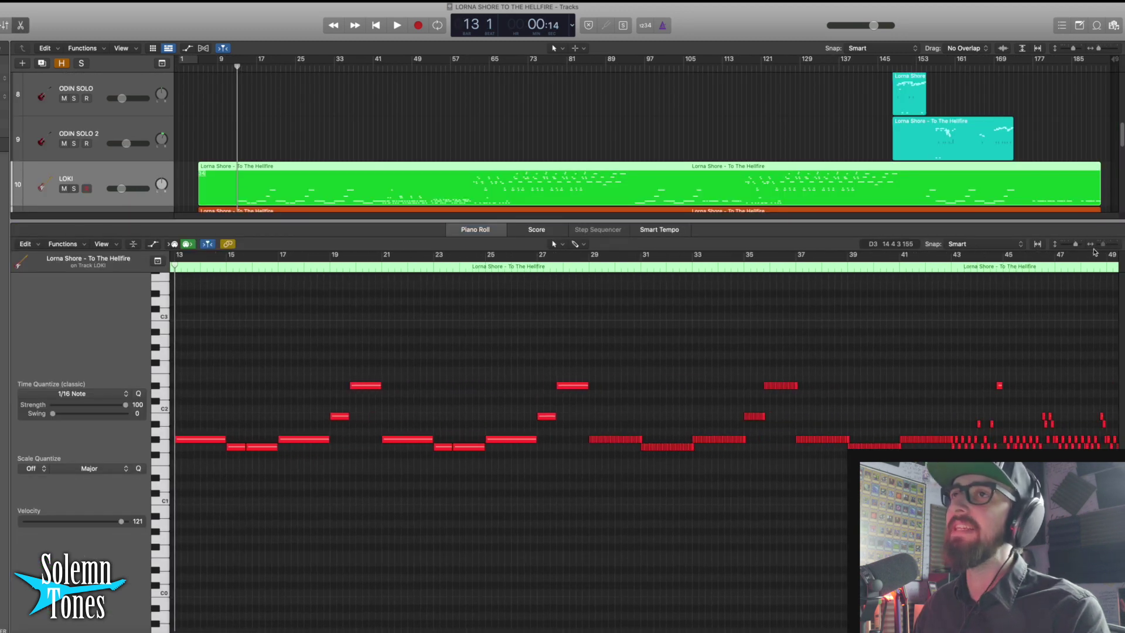
# Show the LOKI track's Loki Bass 2 plugin, place it clear of the bass notes for inspection, and close it
pyautogui.press('v')
pyautogui.moveTo(734, 166); pyautogui.dragTo(872, 63)
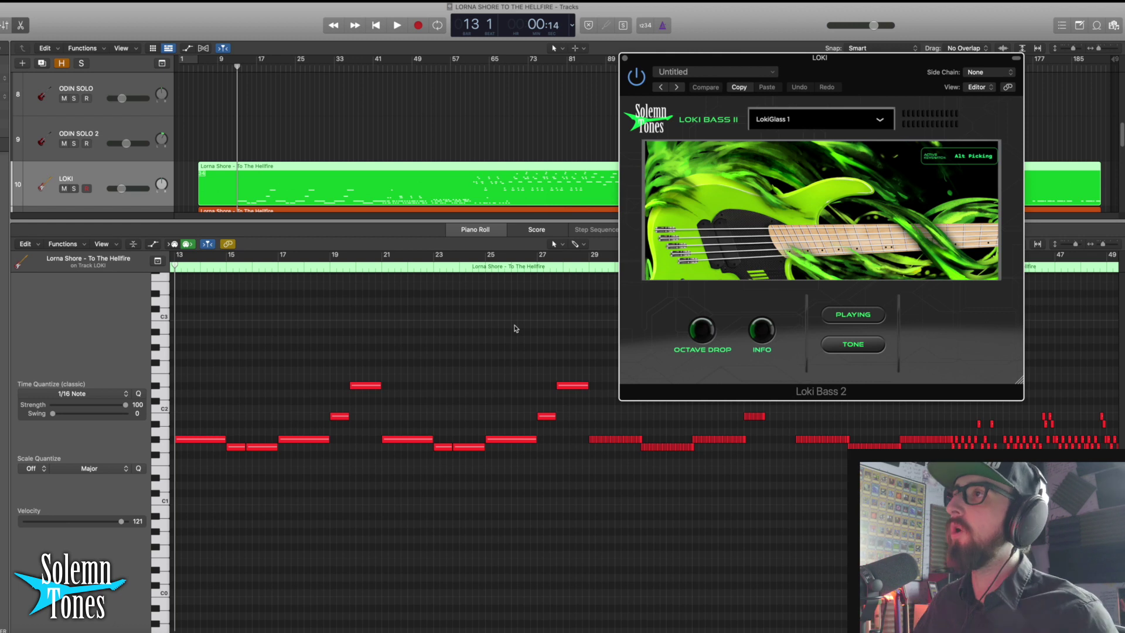
pyautogui.press('super+w')
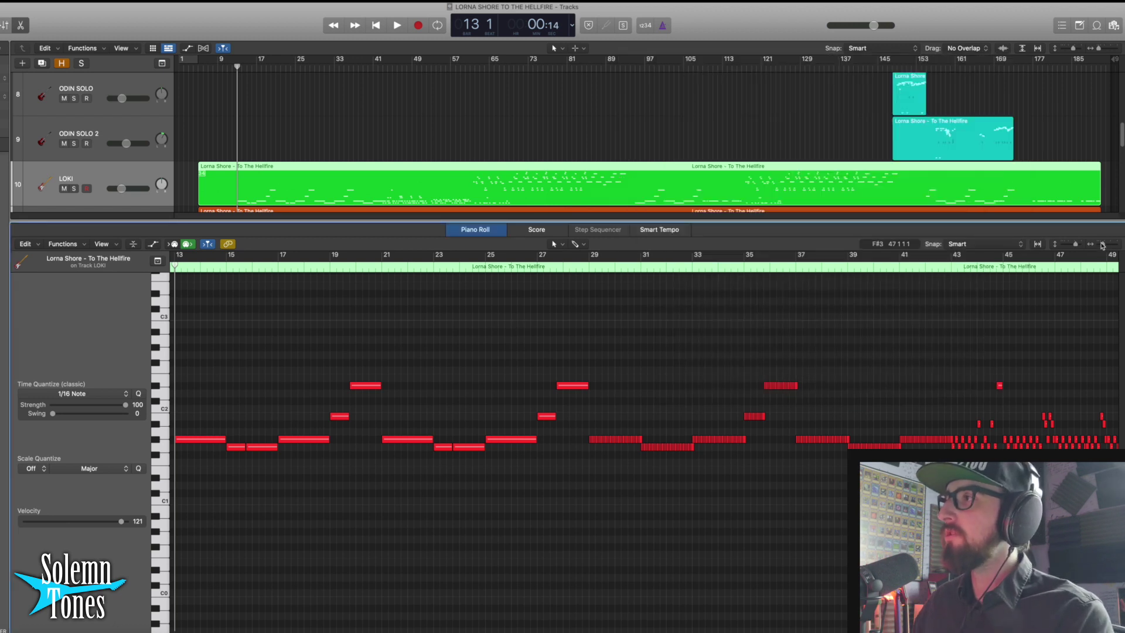
# Examine the LOKI notes from 29 1 onward, and audition the bass part from 51 4 into bar 53
pyautogui.moveTo(1104, 245)
pyautogui.mouseDown()
pyautogui.moveTo(1092, 248)
pyautogui.moveTo(1102, 245)
pyautogui.mouseUp()
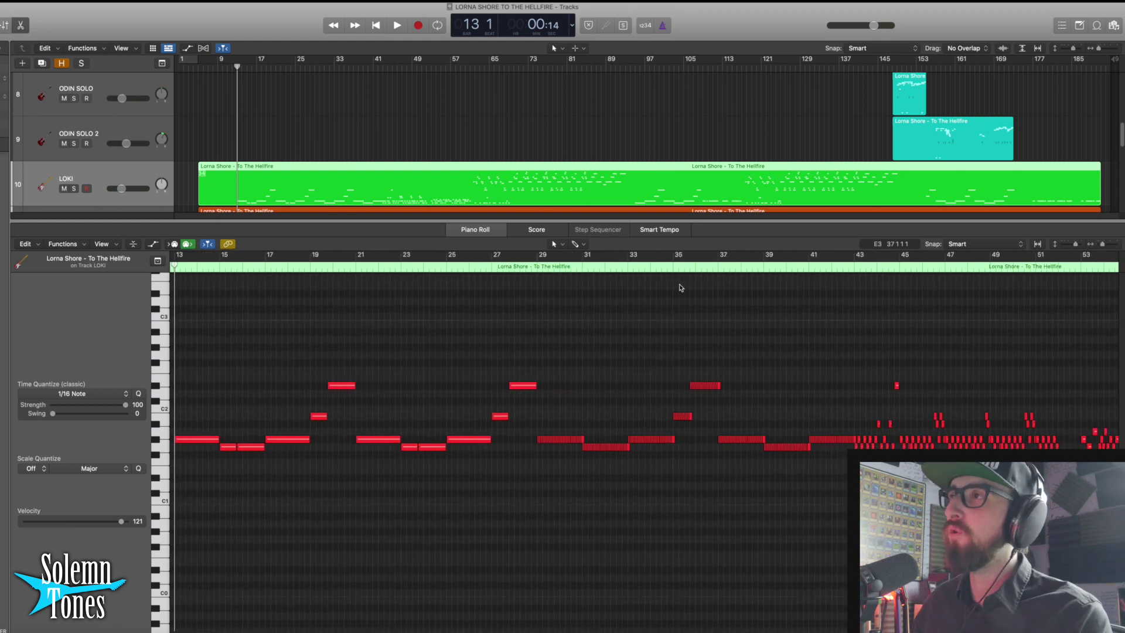
pyautogui.click(538, 270)
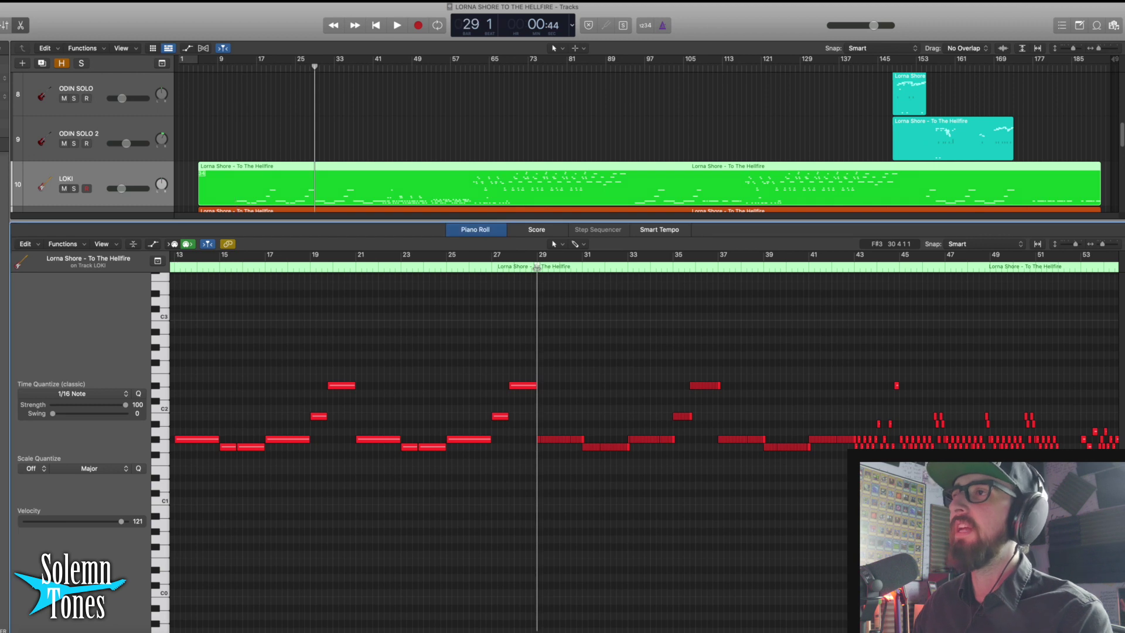
pyautogui.moveTo(560, 268); pyautogui.dragTo(498, 330)
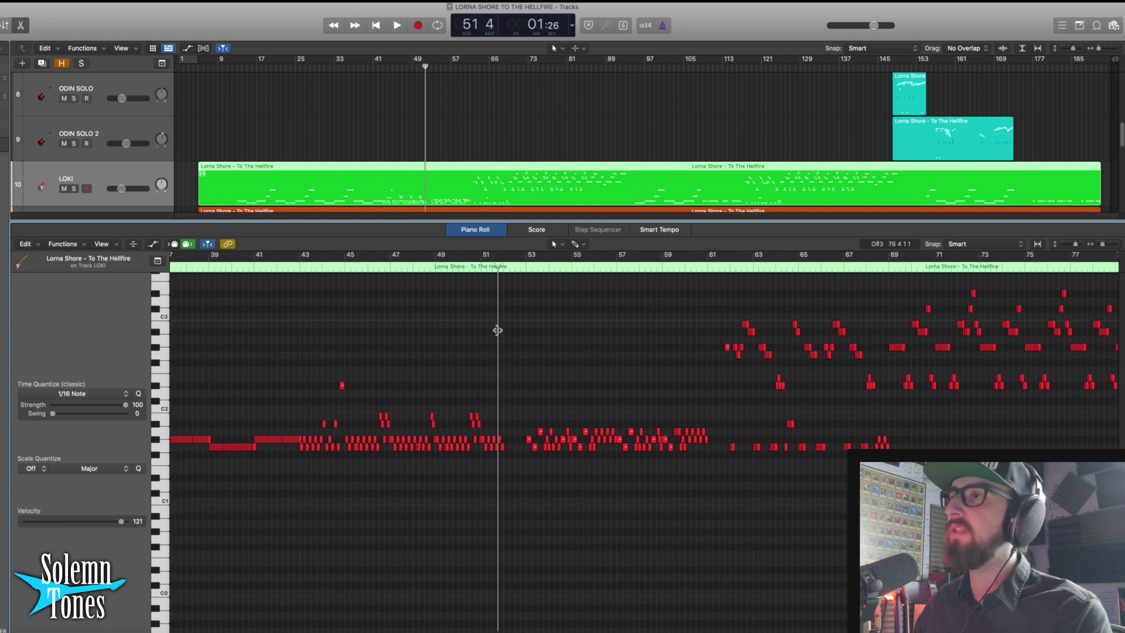
pyautogui.press('space')
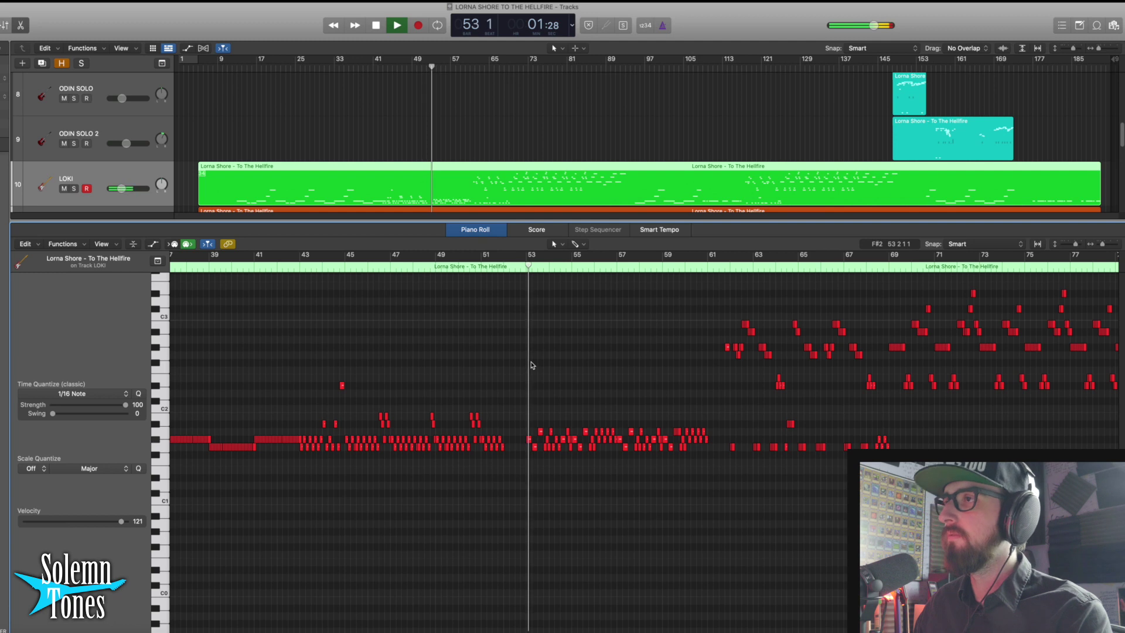
pyautogui.press('space')
# Examine the LOKI notes through 103 4, and audition the transition from bar 94 to 95 3
pyautogui.moveTo(629, 279); pyautogui.dragTo(1124, 280)
pyautogui.hotkey('shift', '.')
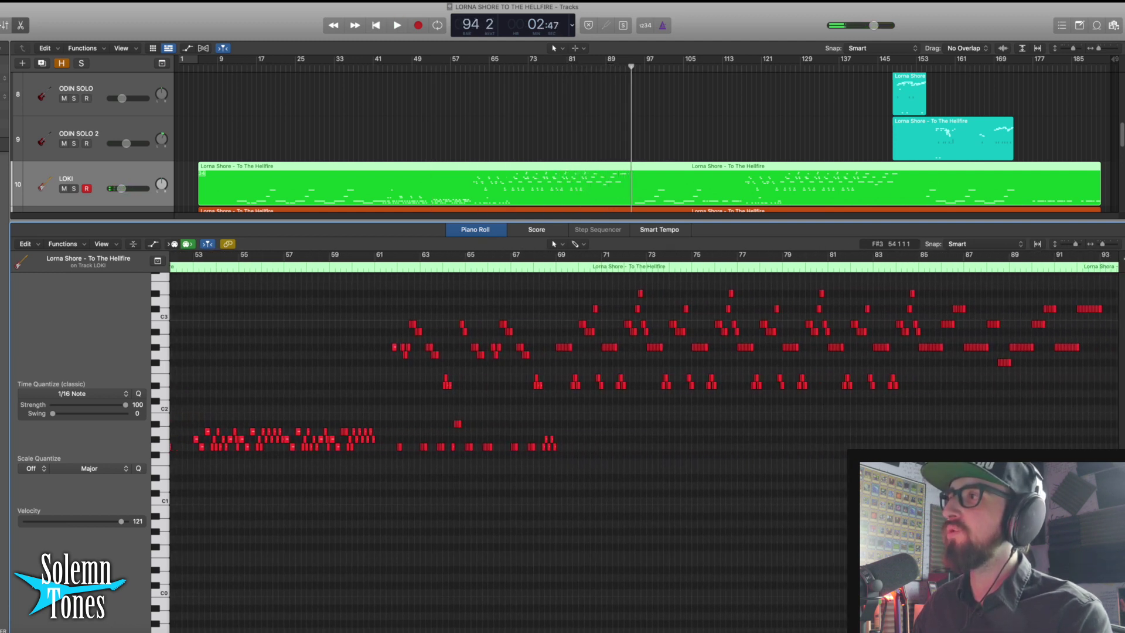
pyautogui.hotkey('shift', ',')
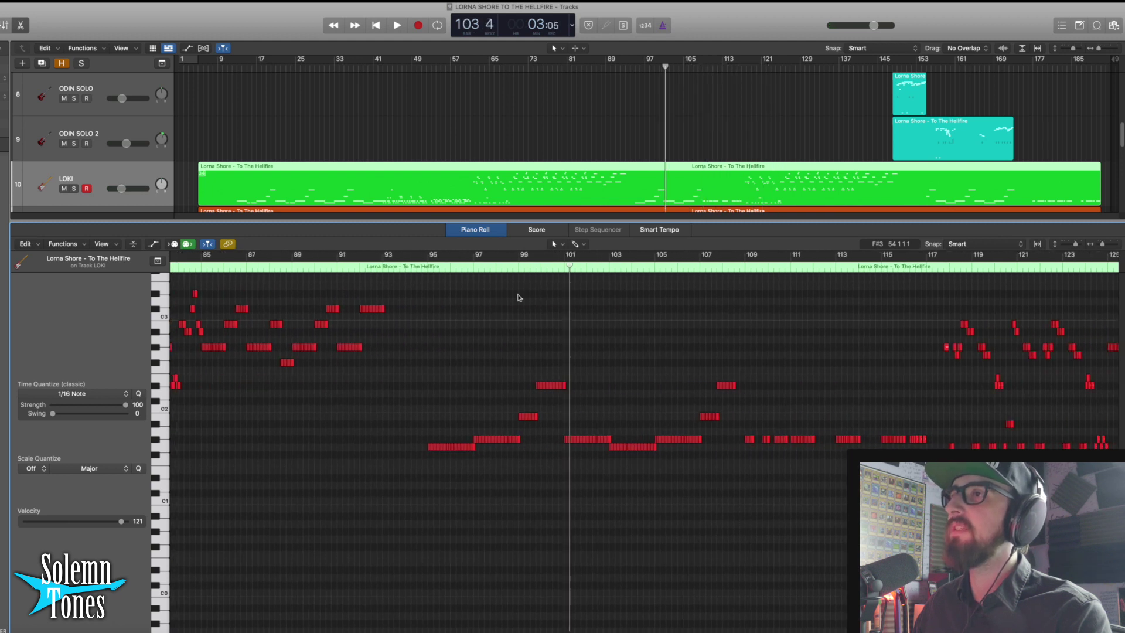
pyautogui.press('space')
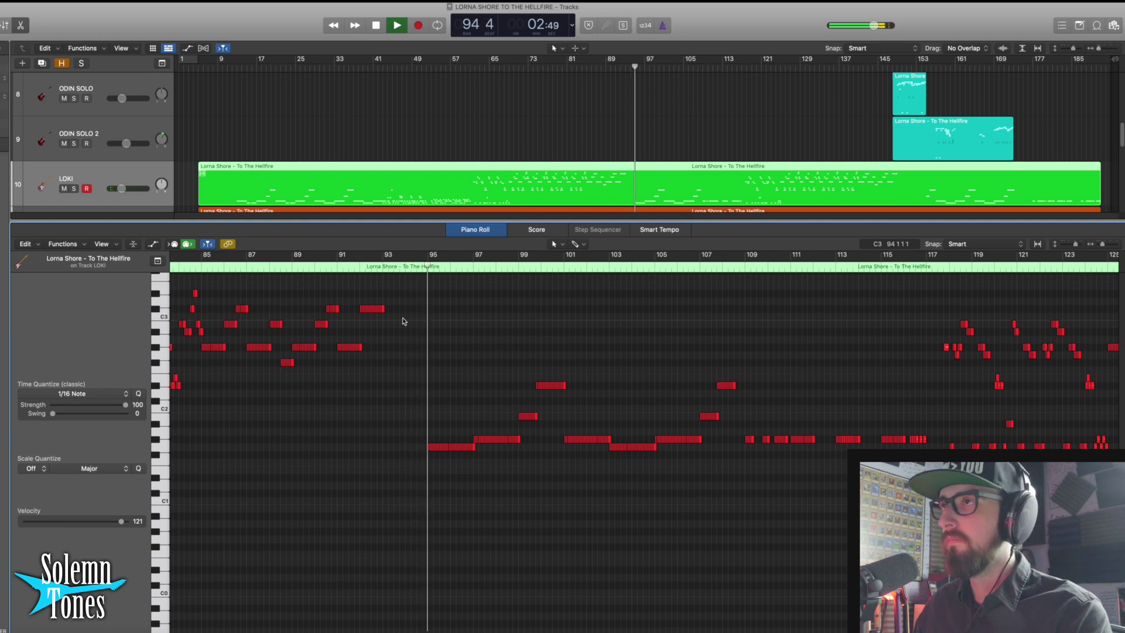
pyautogui.press('space')
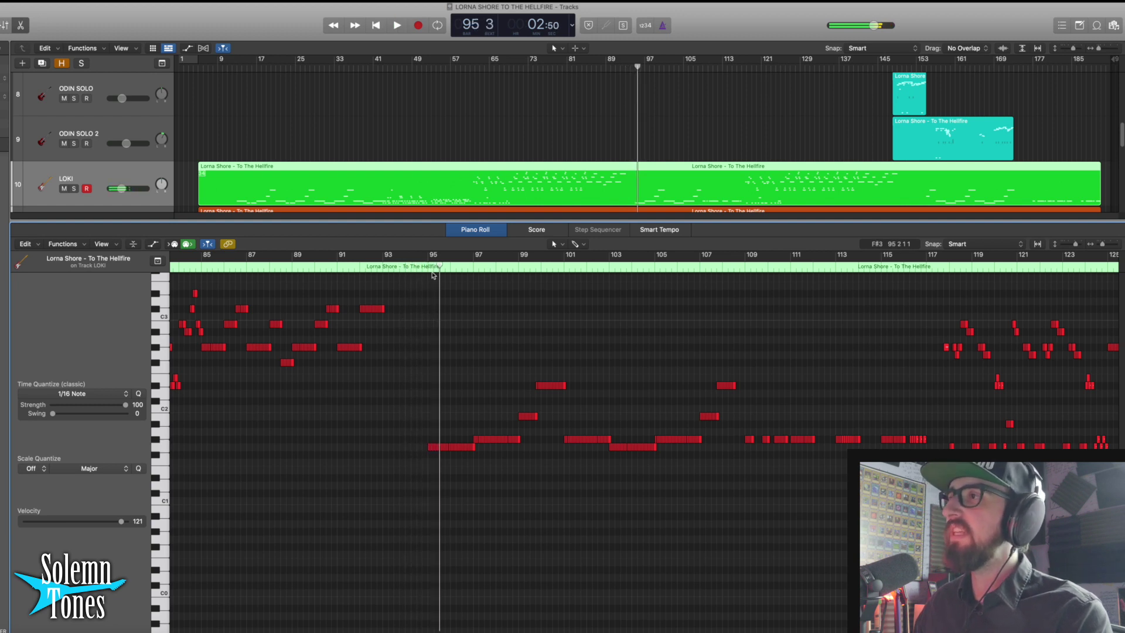
# Examine the LOKI notes through 150 2, audition the passage where the bass rests up to 153 3, and close the piano roll
pyautogui.moveTo(648, 302)
pyautogui.mouseDown()
pyautogui.moveTo(934, 342)
pyautogui.moveTo(596, 339)
pyautogui.moveTo(1124, 279)
pyautogui.moveTo(632, 292)
pyautogui.mouseUp()
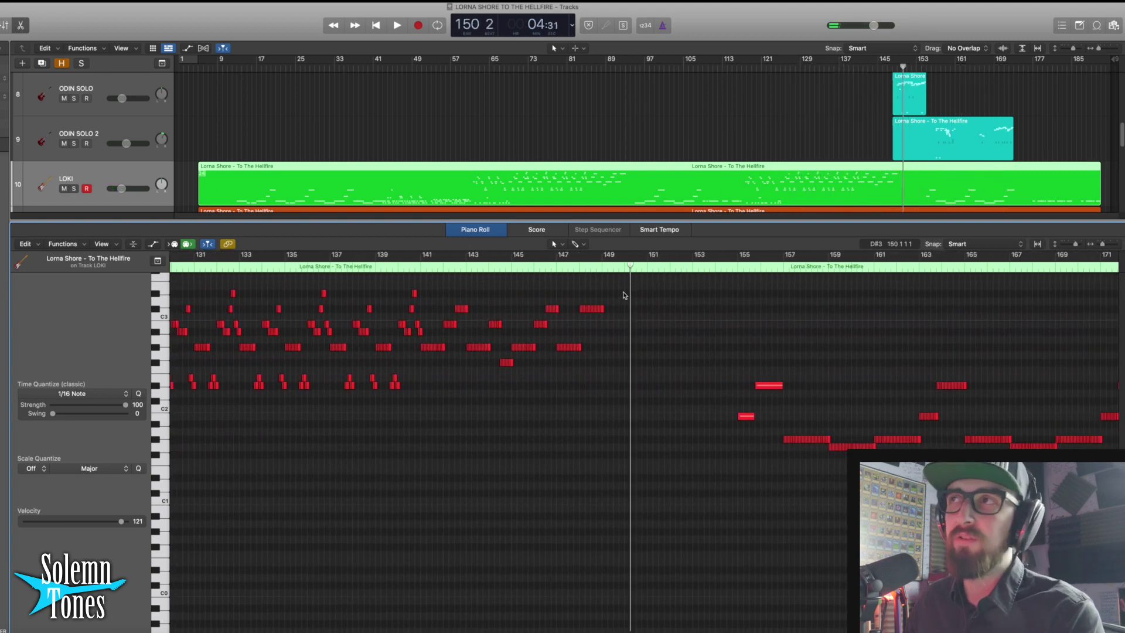
pyautogui.click(603, 267)
pyautogui.click(593, 267)
pyautogui.press('space')
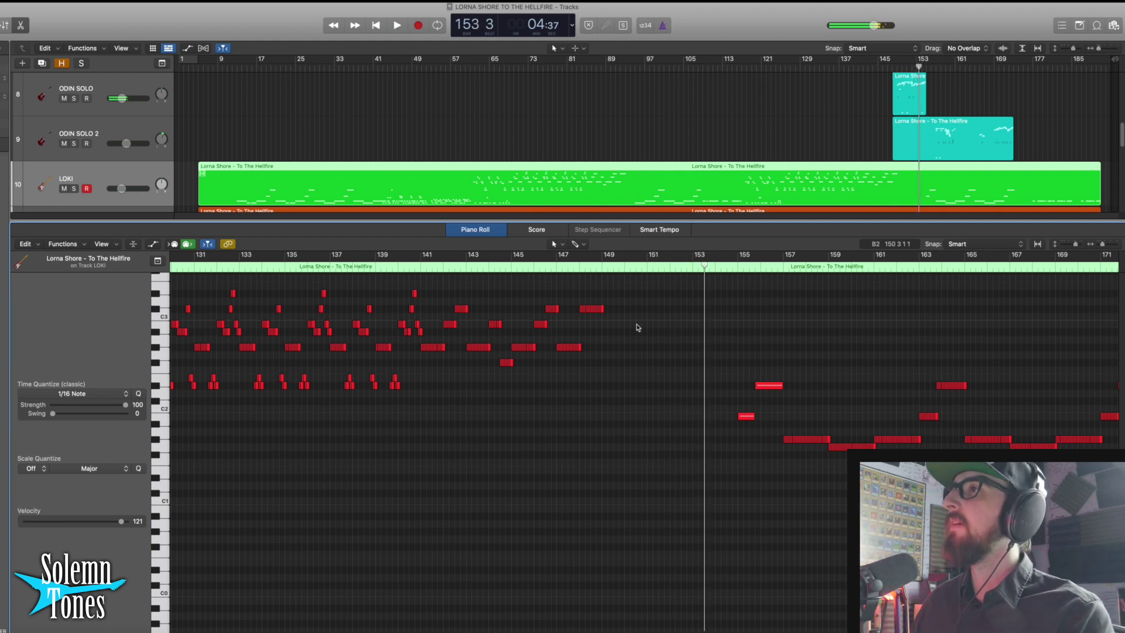
pyautogui.press('e')
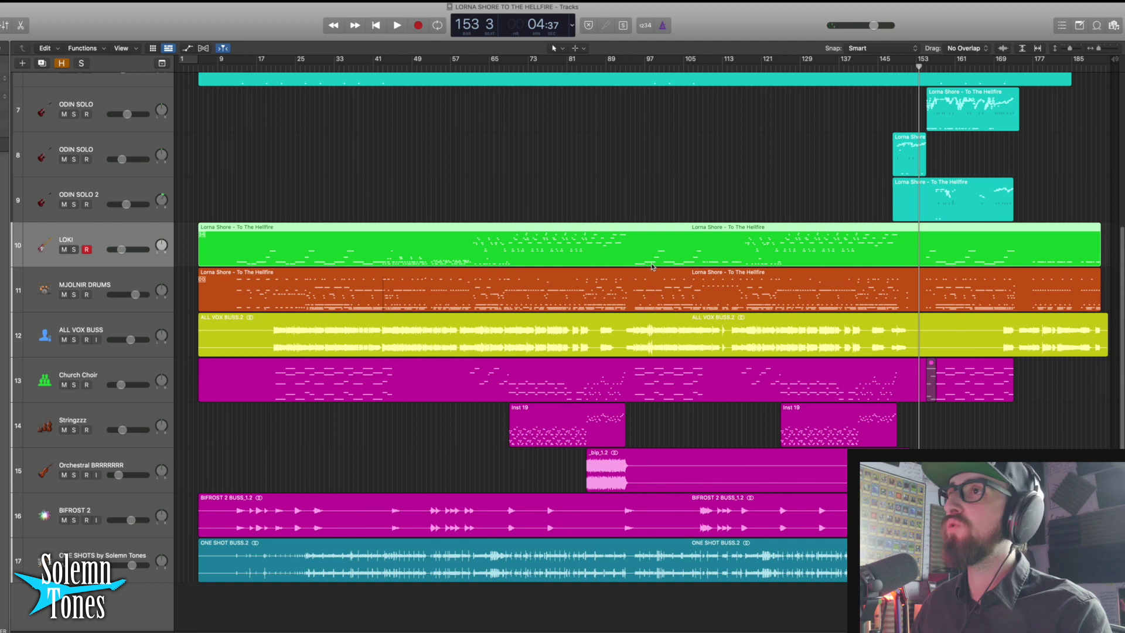
# Place the playhead at 13 1 and examine the MJOLNIR DRUMS and ONE SHOTS by Solemn Tones tracks in the arrangement
pyautogui.click(105, 285)
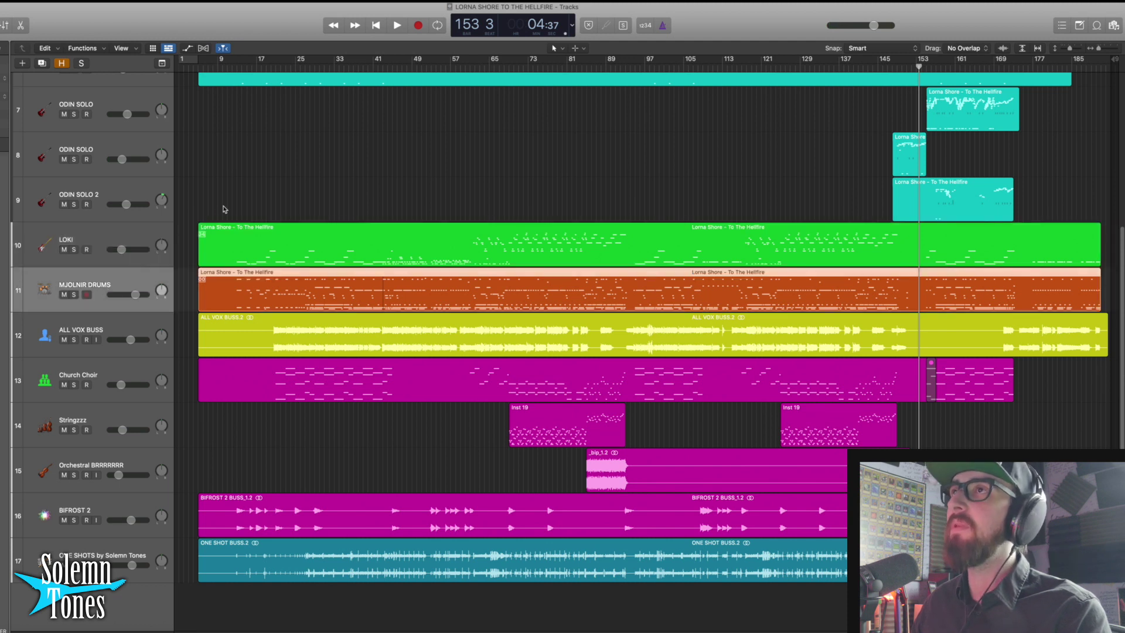
pyautogui.click(239, 66)
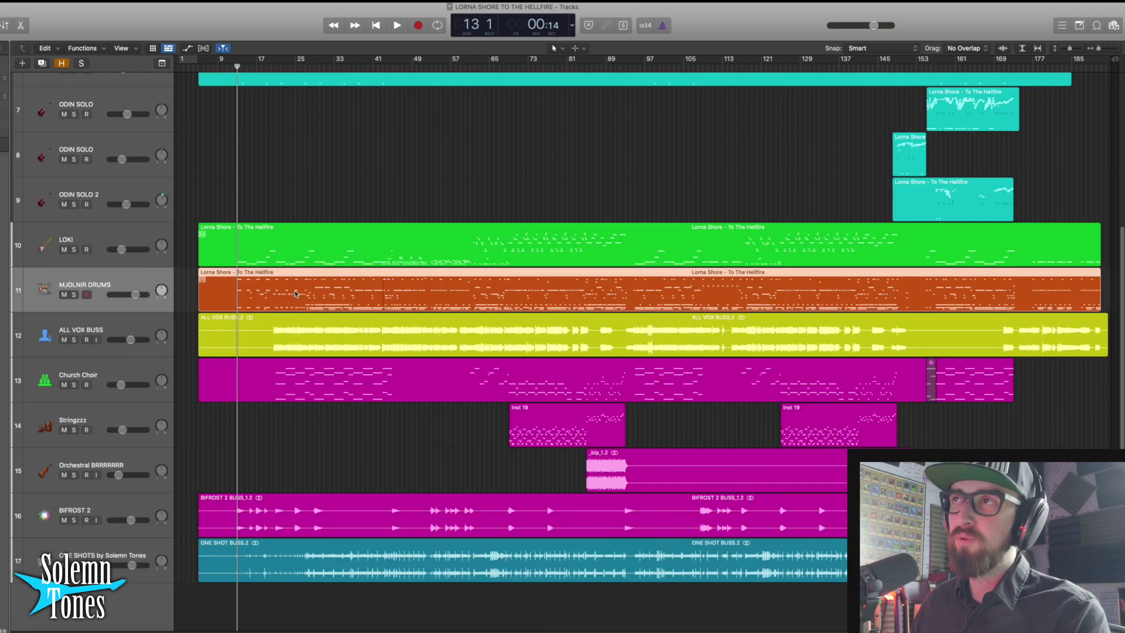
pyautogui.click(326, 483)
pyautogui.click(343, 290)
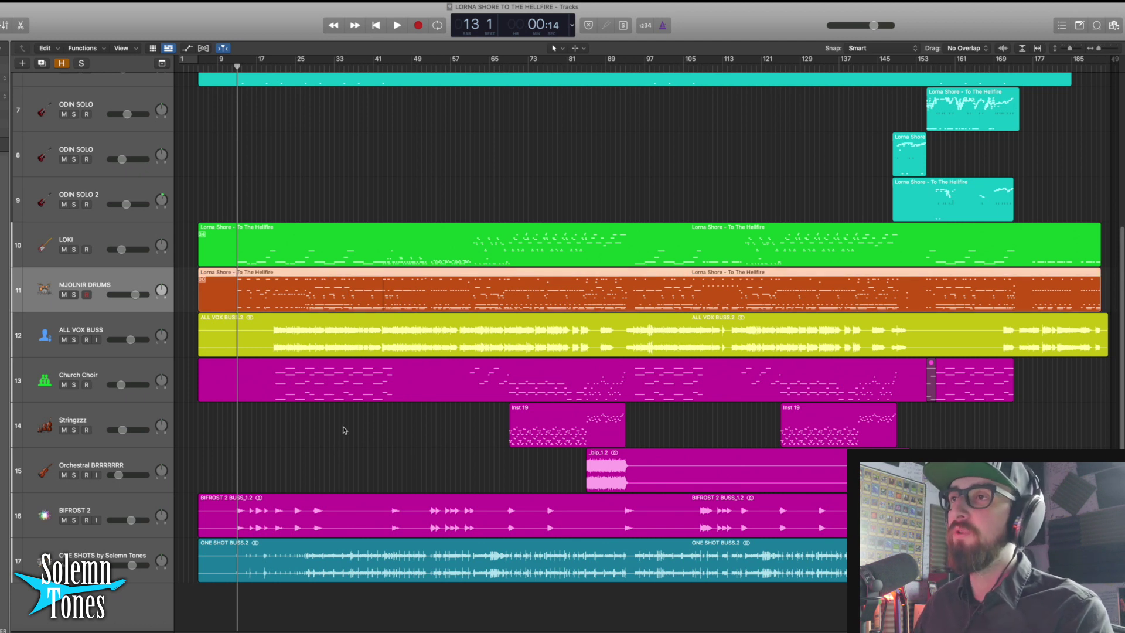
pyautogui.click(85, 551)
pyautogui.click(275, 457)
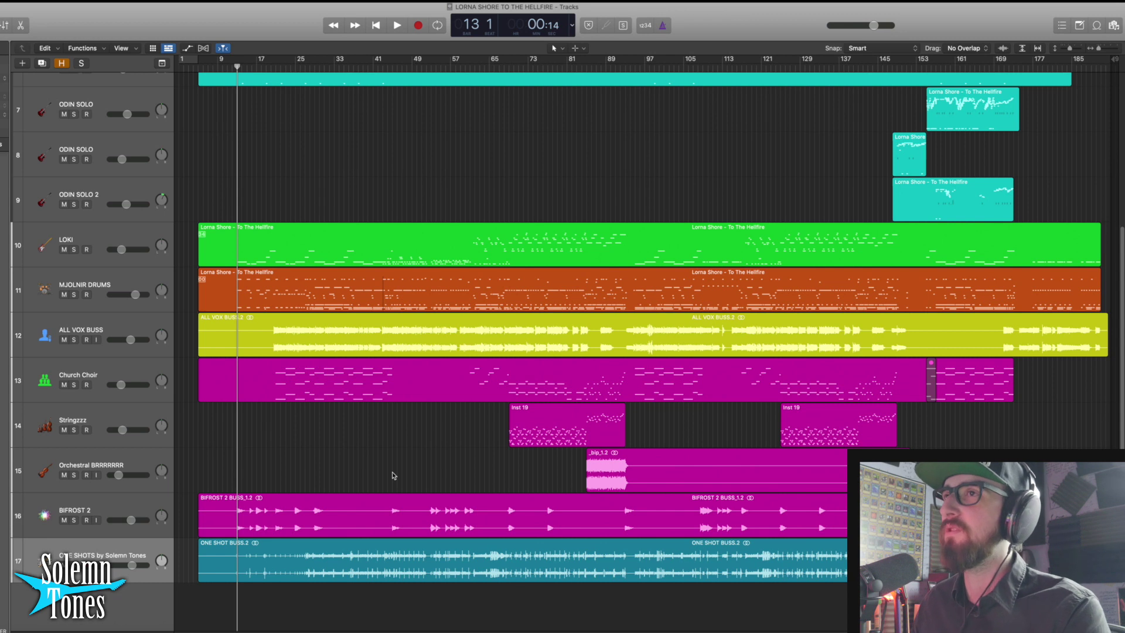
# Place the playhead at 20 1, solo the ALL VOX BUSS track, and audition the vocals to 25 2
pyautogui.click(145, 343)
pyautogui.moveTo(309, 65); pyautogui.dragTo(271, 67)
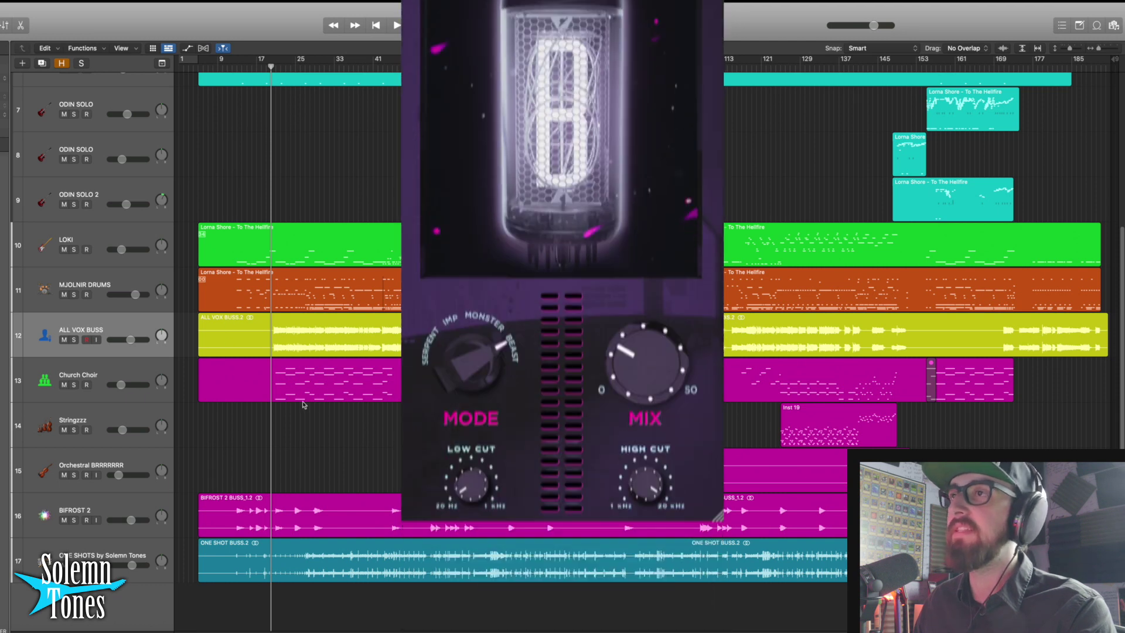
pyautogui.click(74, 340)
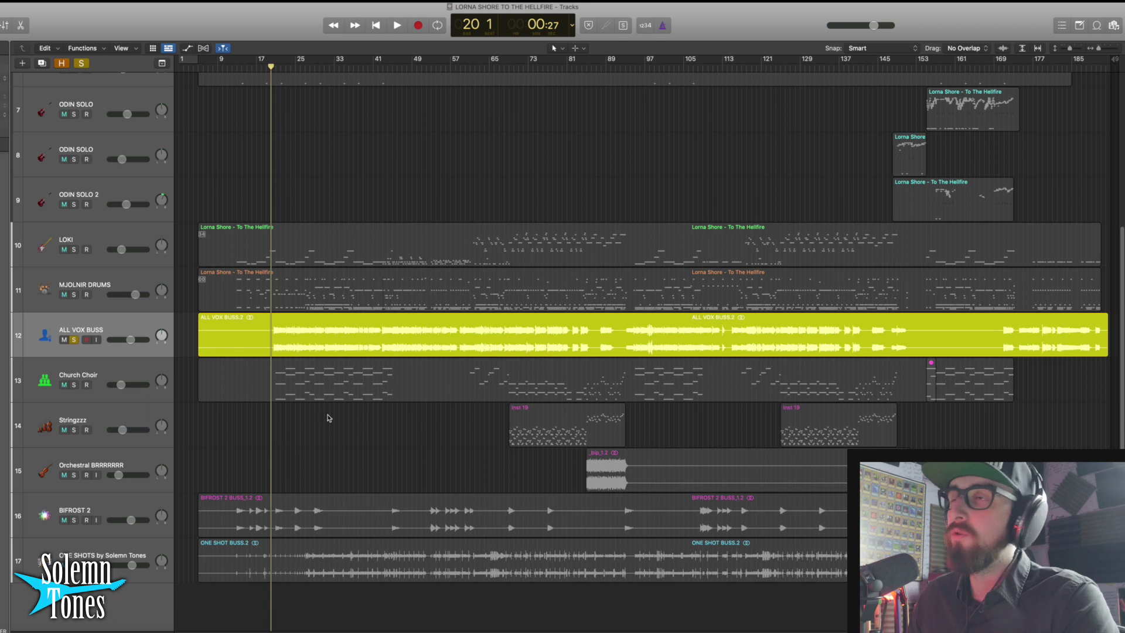
pyautogui.moveTo(1100, 49); pyautogui.dragTo(1106, 49)
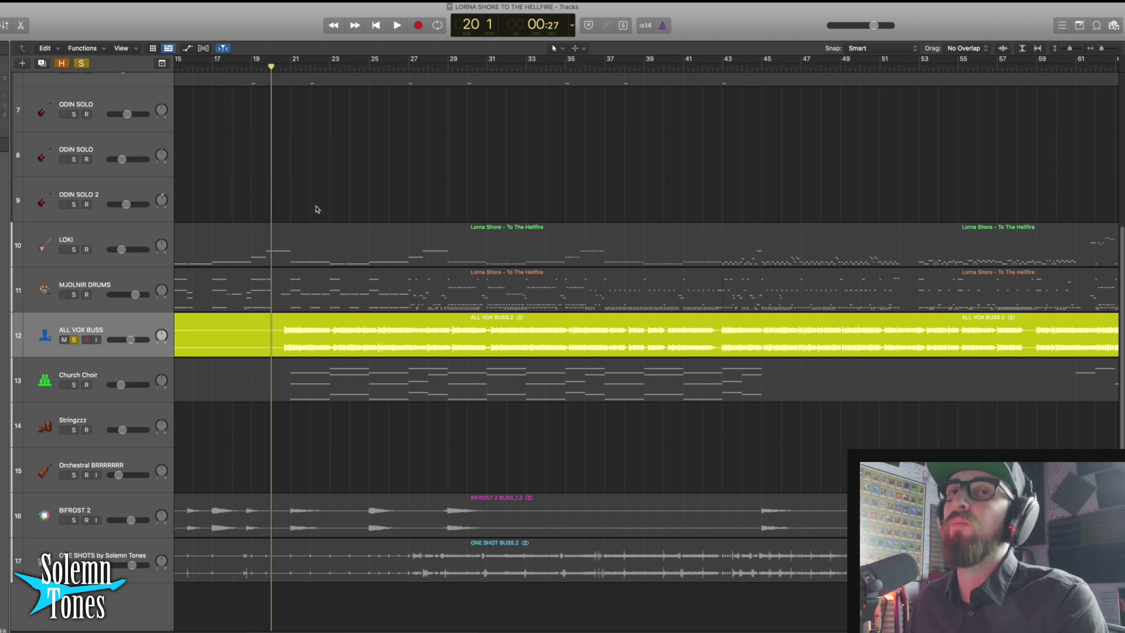
pyautogui.press('space')
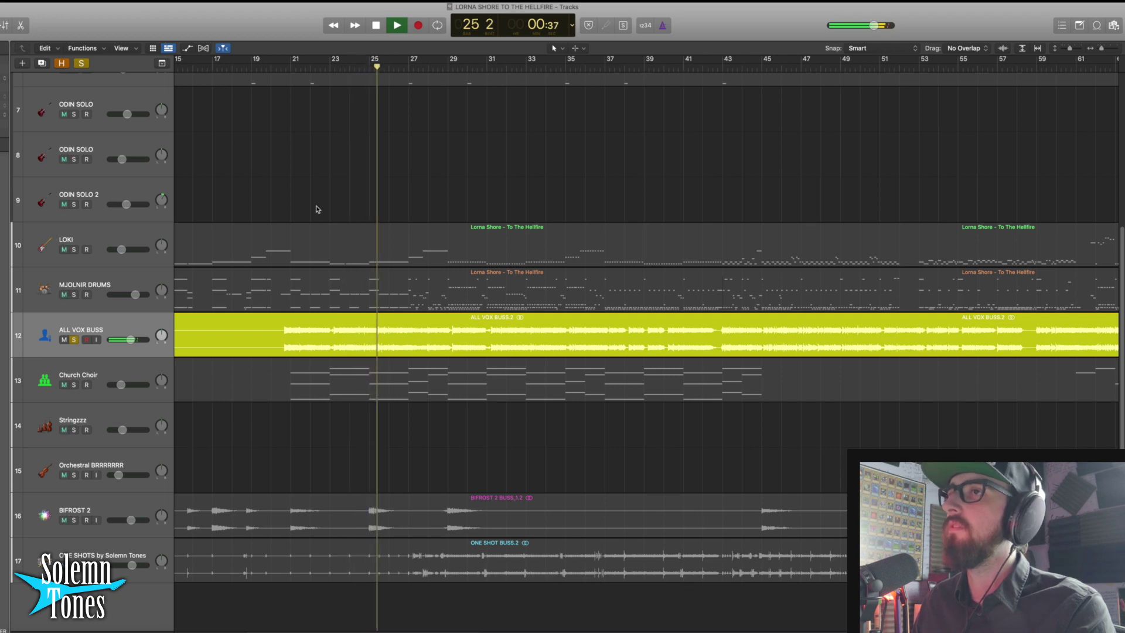
# Take the ALL VOX BUSS track out of solo and select the Church Choir track
pyautogui.click(74, 340)
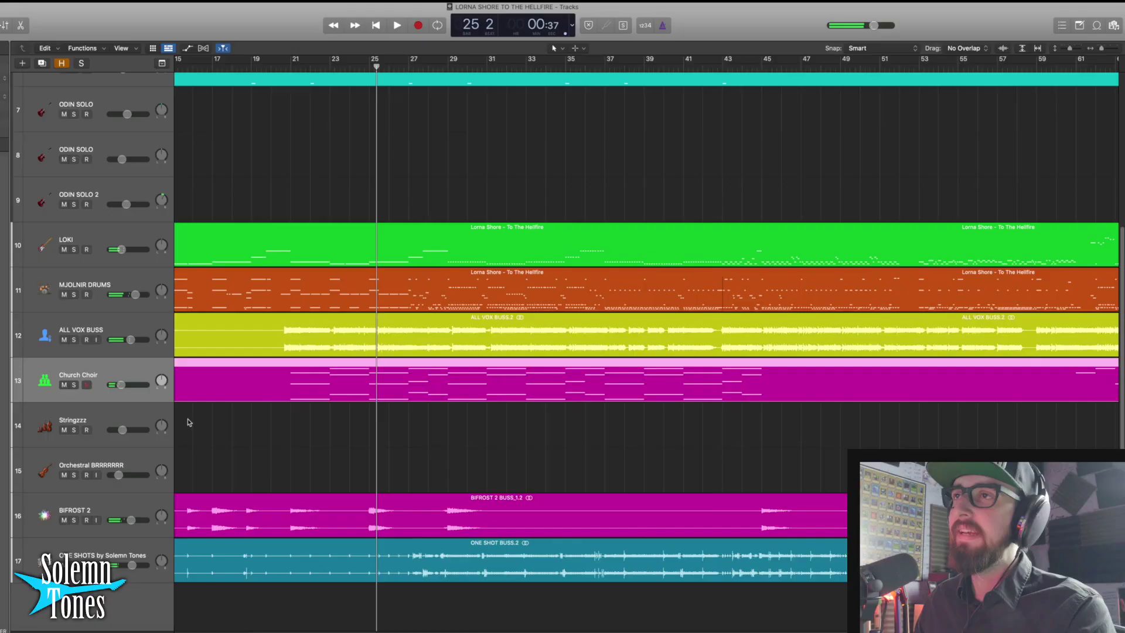
pyautogui.click(189, 422)
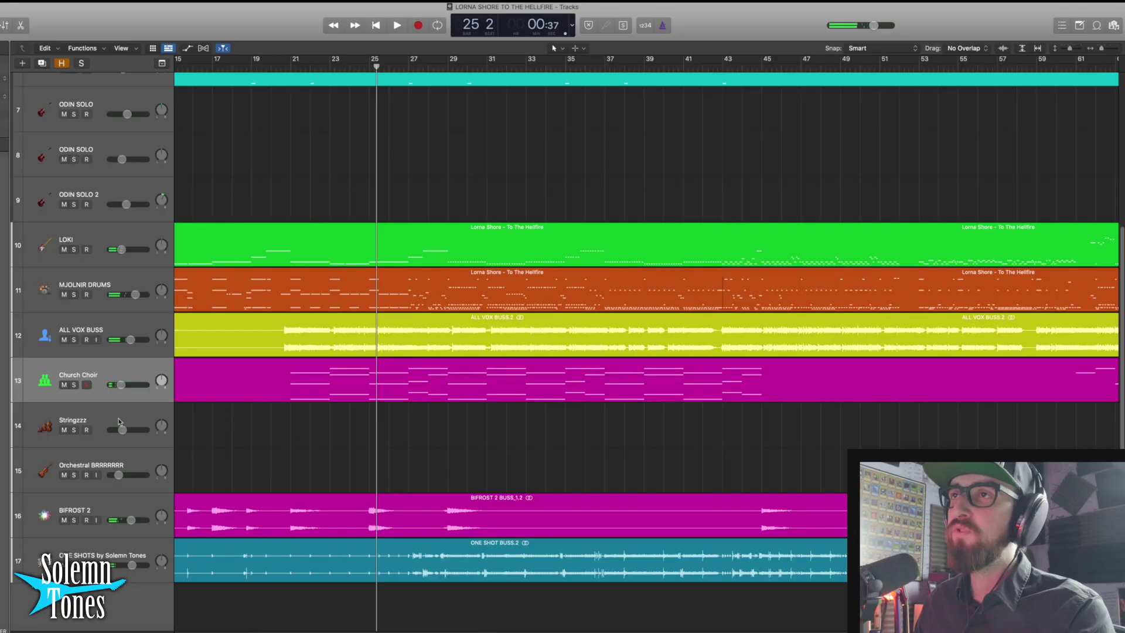
# Open the Church Choir region in the piano roll and examine its notes from bar 21 through bar 107
pyautogui.moveTo(271, 73); pyautogui.dragTo(286, 72)
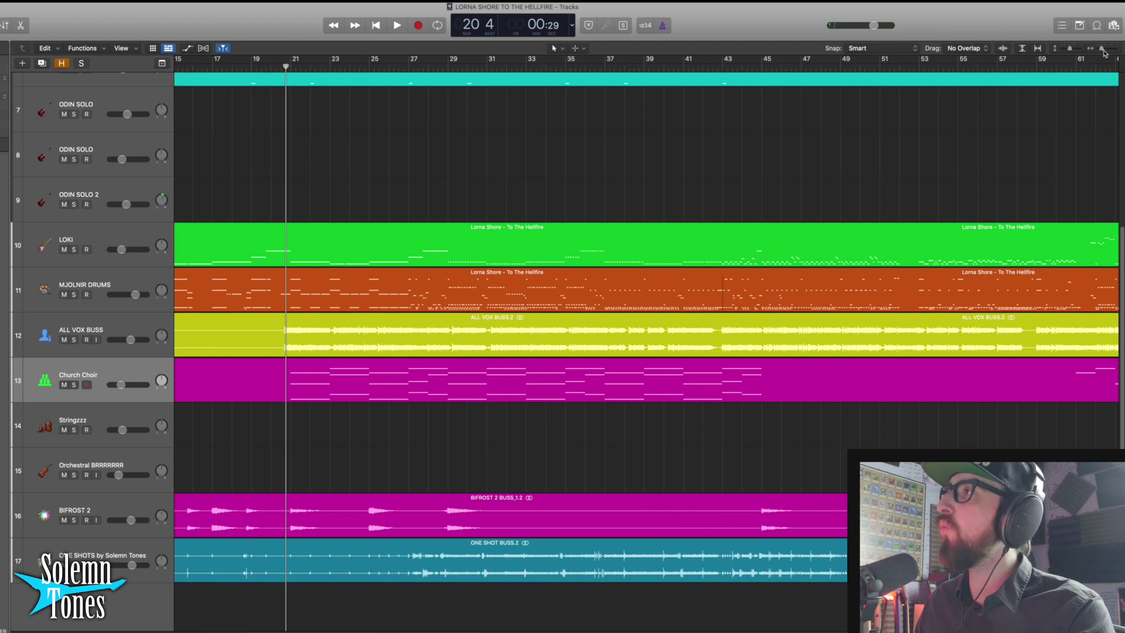
pyautogui.moveTo(1103, 49); pyautogui.dragTo(1098, 51)
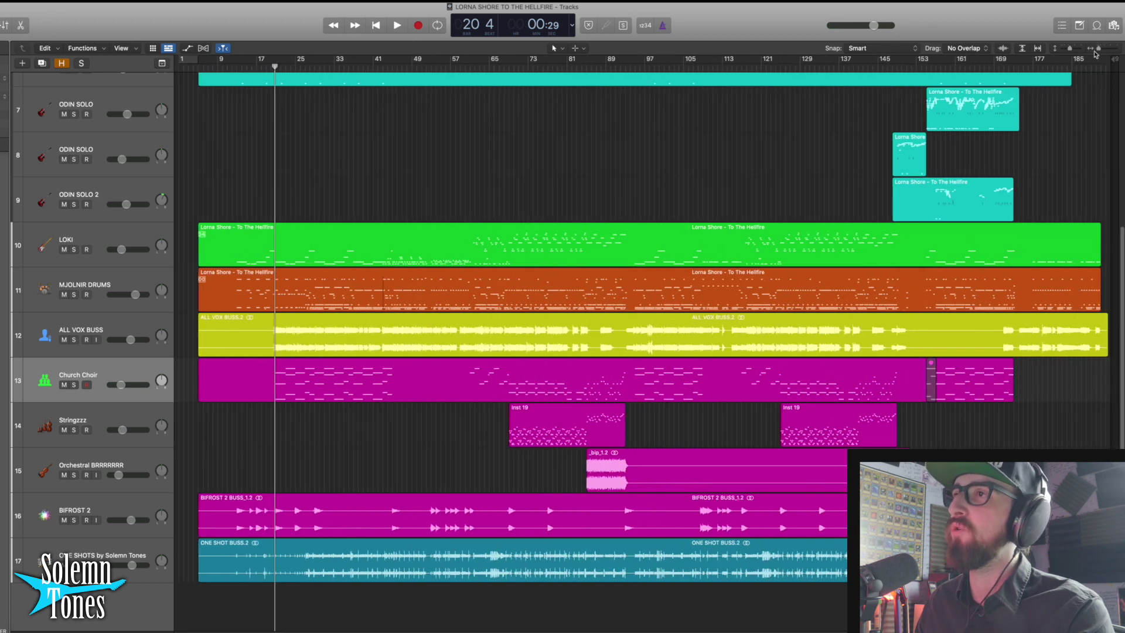
pyautogui.doubleClick(293, 391)
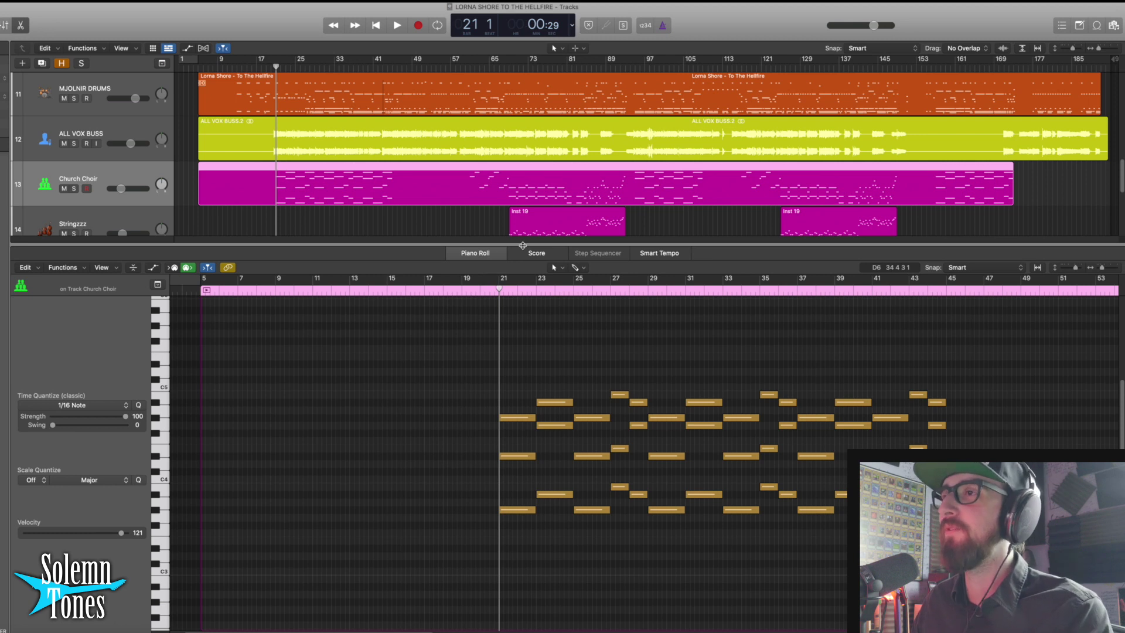
pyautogui.hscroll(15, 443, 616)
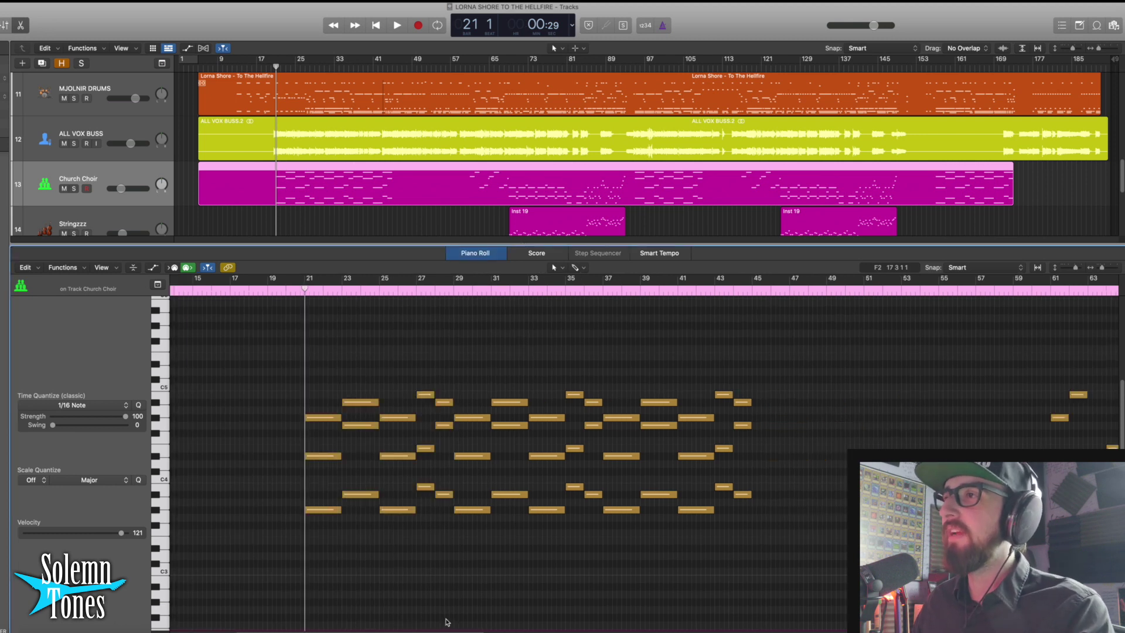
pyautogui.hscroll(4, 645, 622)
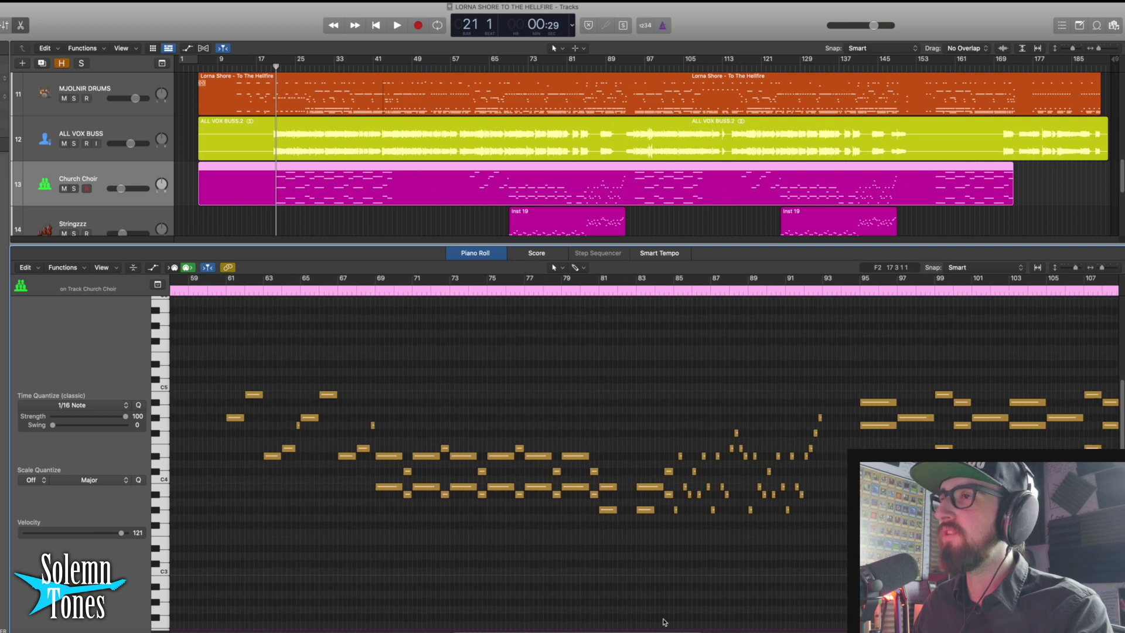
pyautogui.hscroll(2, 669, 621)
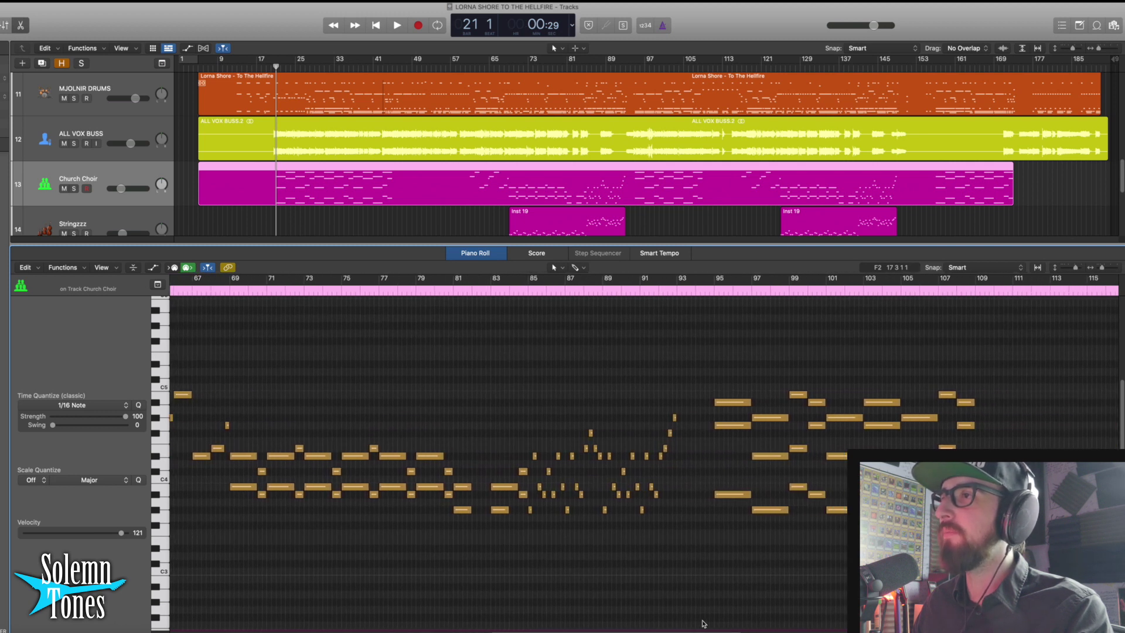
# Place the playhead at 69 1, solo the Church Choir track, and audition the choir part up to 73 3
pyautogui.click(297, 293)
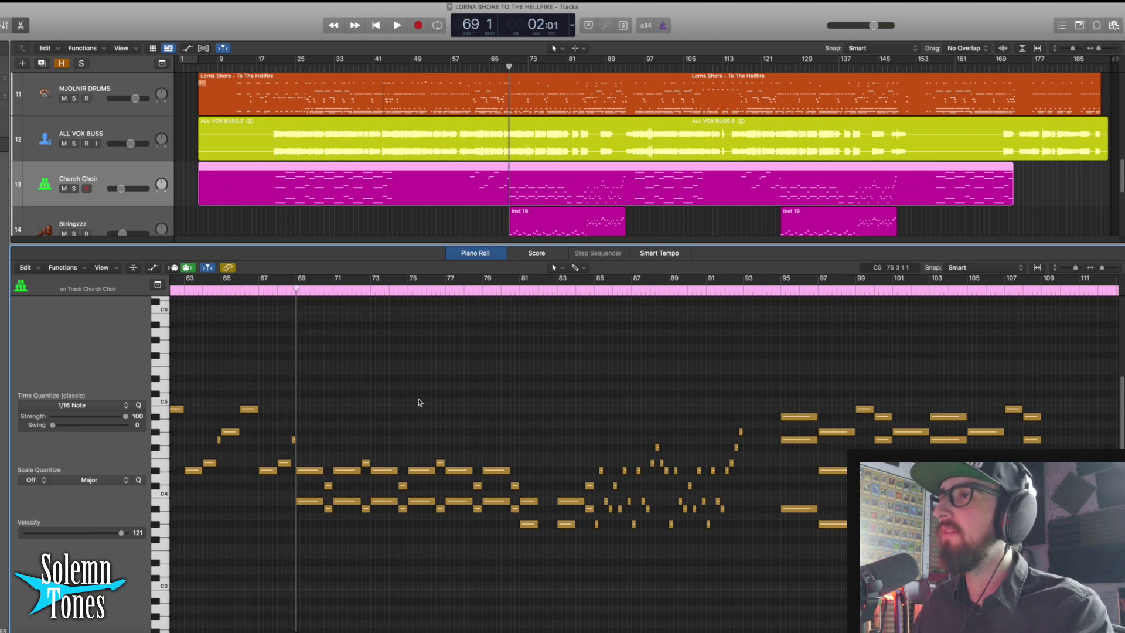
pyautogui.press('space')
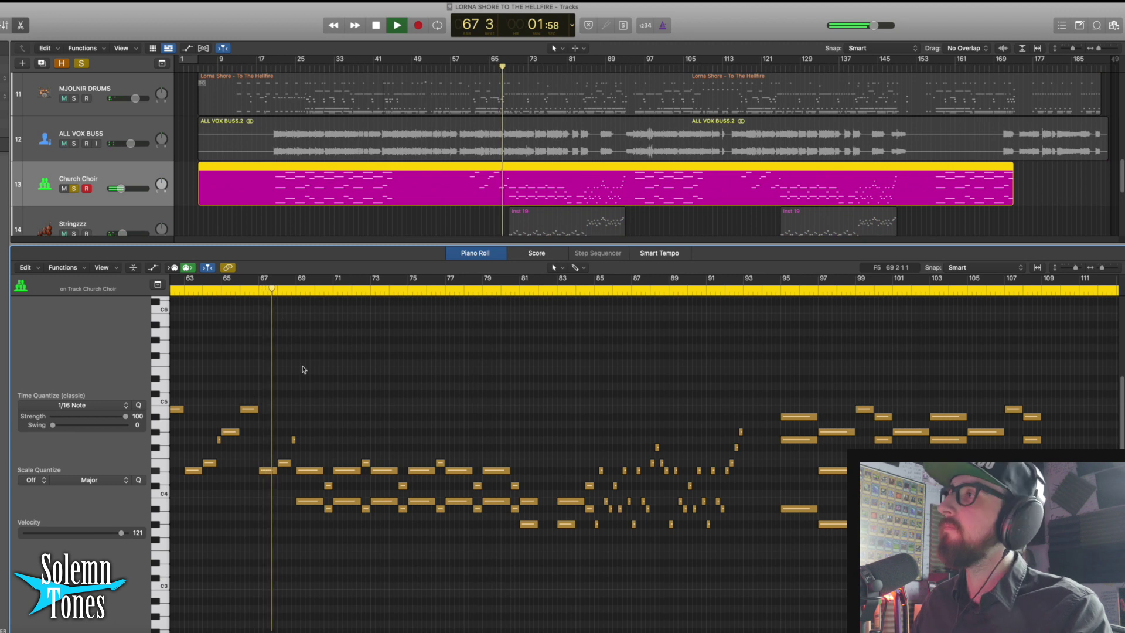
pyautogui.moveTo(1103, 268); pyautogui.dragTo(1111, 267)
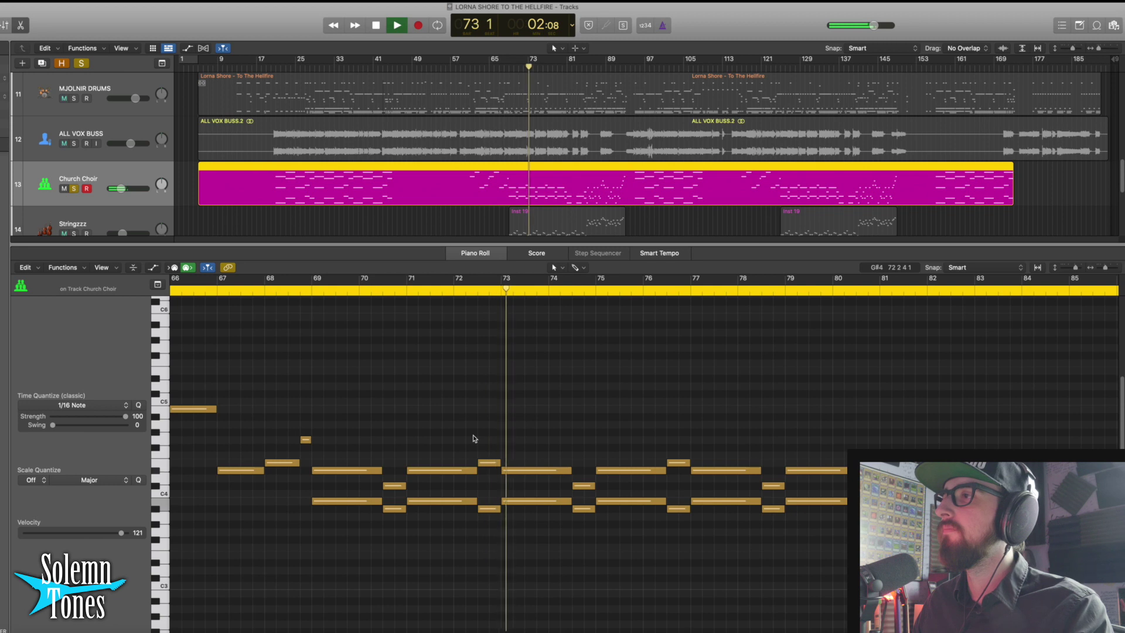
pyautogui.press('space')
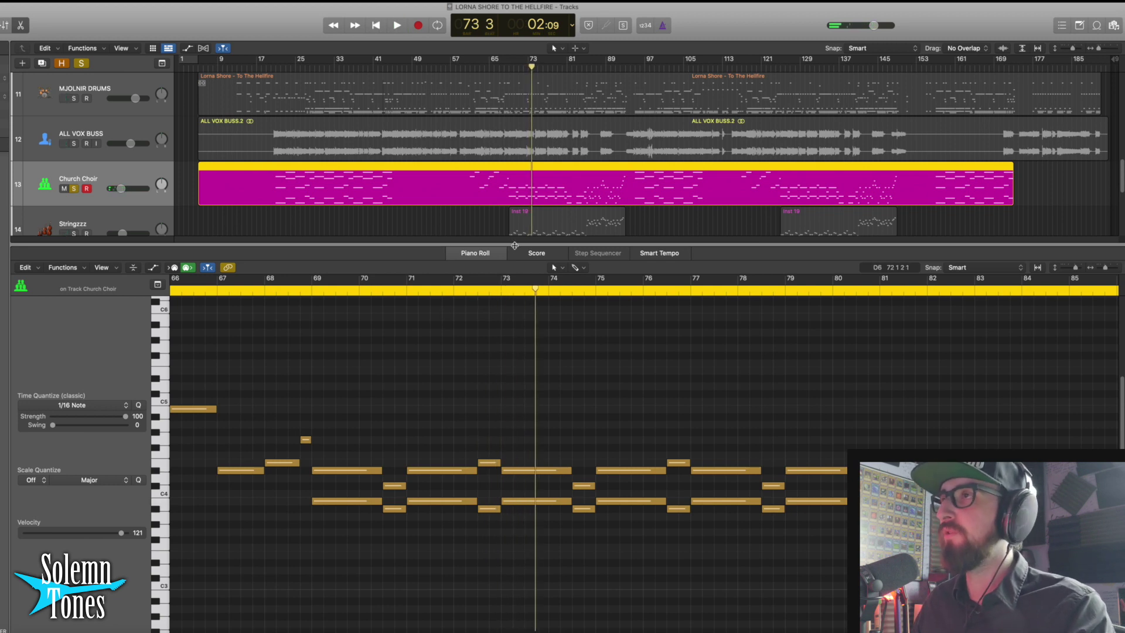
# Close the piano roll, solo Stringzzz along with Church Choir, and audition both from the start of the first strings region to 76 4
pyautogui.press('p')
pyautogui.click(74, 430)
pyautogui.moveTo(523, 67)
pyautogui.mouseDown()
pyautogui.moveTo(491, 84)
pyautogui.moveTo(509, 69)
pyautogui.mouseUp()
pyautogui.press('space')
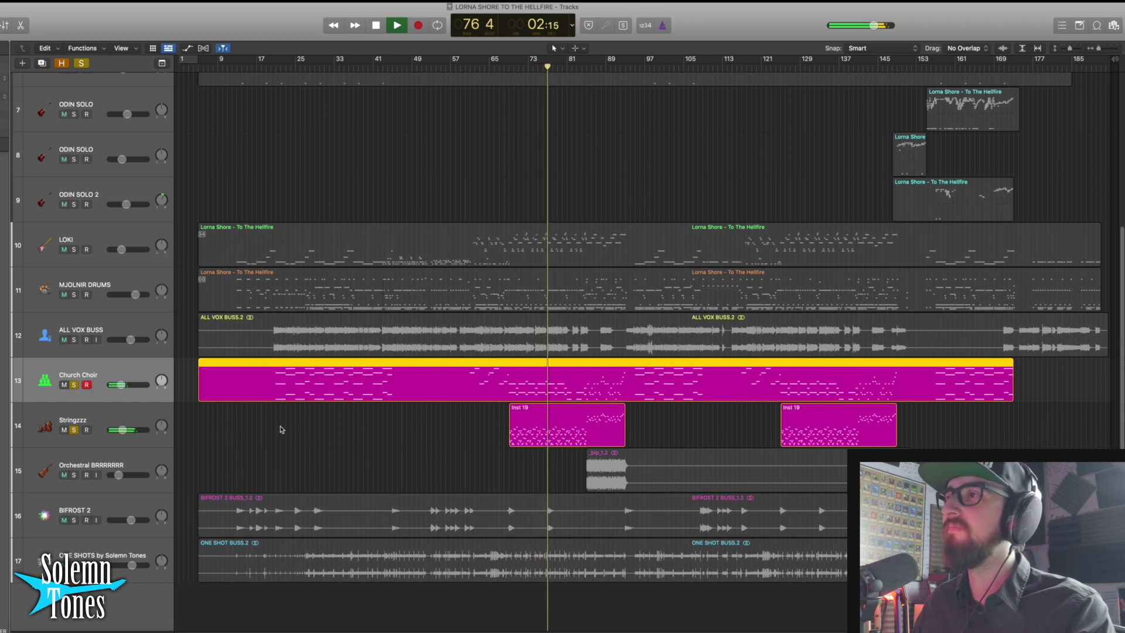
# Solo Orchestral BRRRRRRR with the choir and strings, audition from just before its region to 88 4, and clear the three solos
pyautogui.click(78, 467)
pyautogui.click(356, 472)
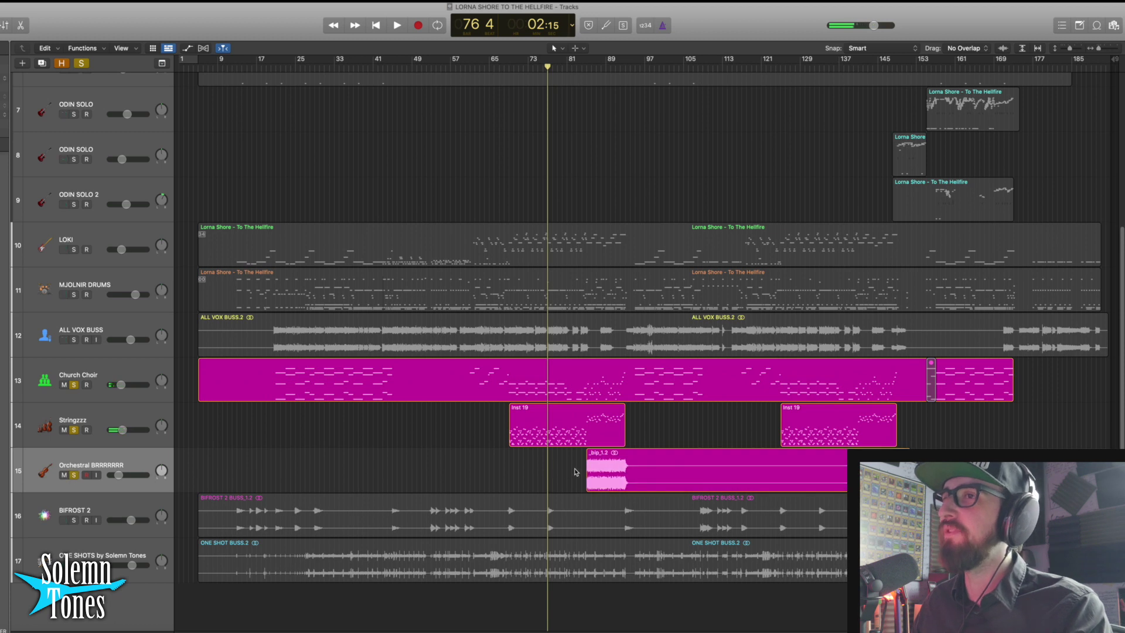
pyautogui.moveTo(625, 76); pyautogui.dragTo(576, 76)
pyautogui.press('space')
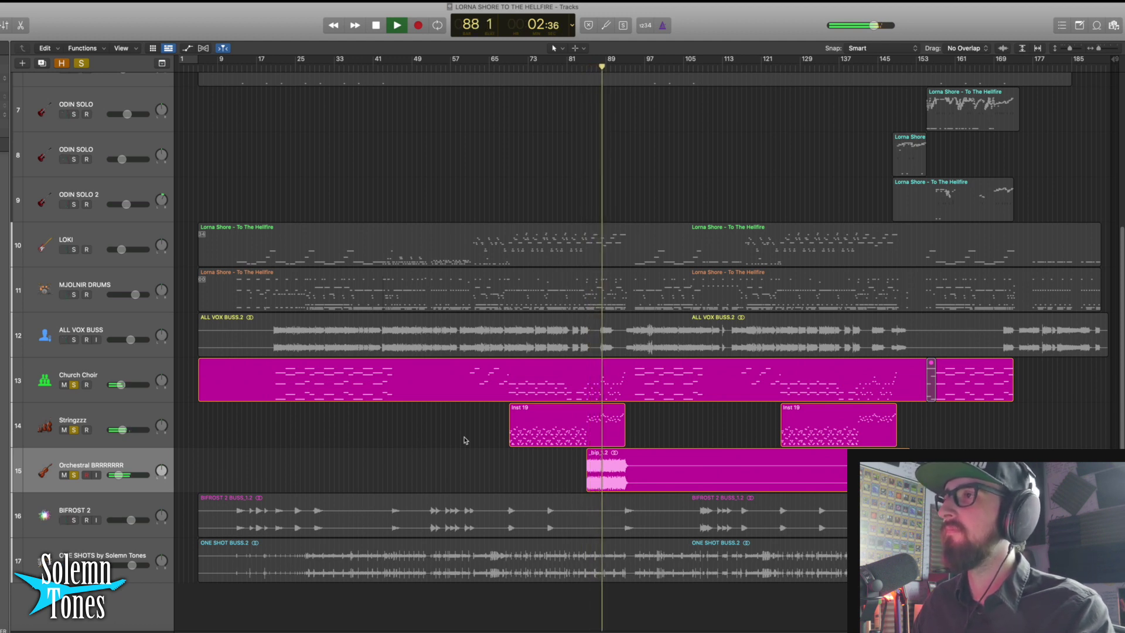
pyautogui.press('space')
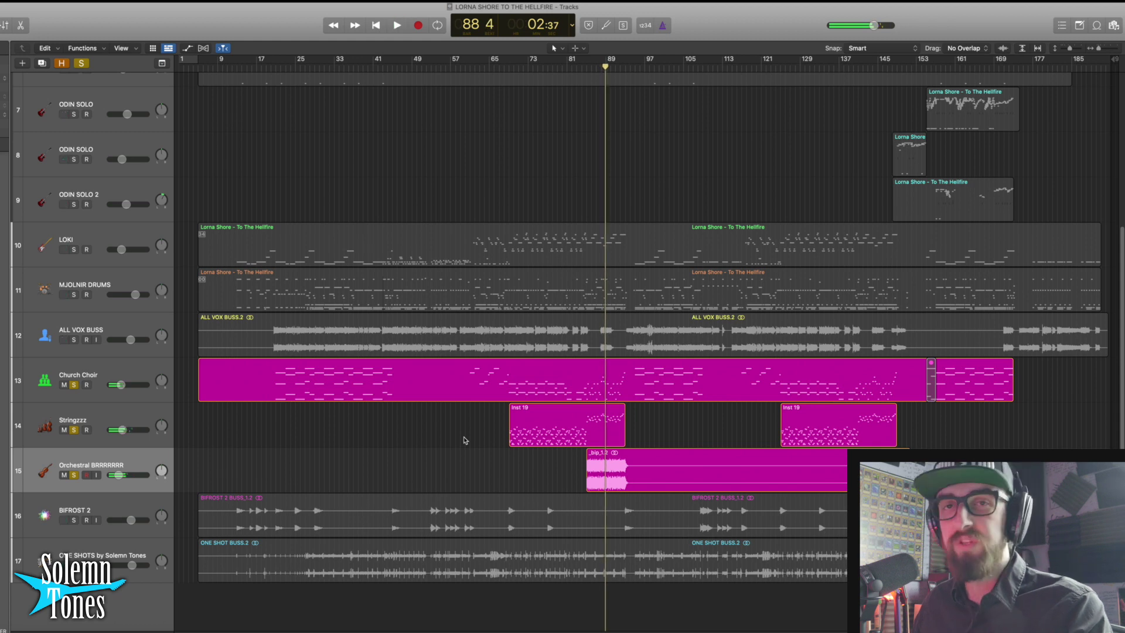
pyautogui.click(74, 385)
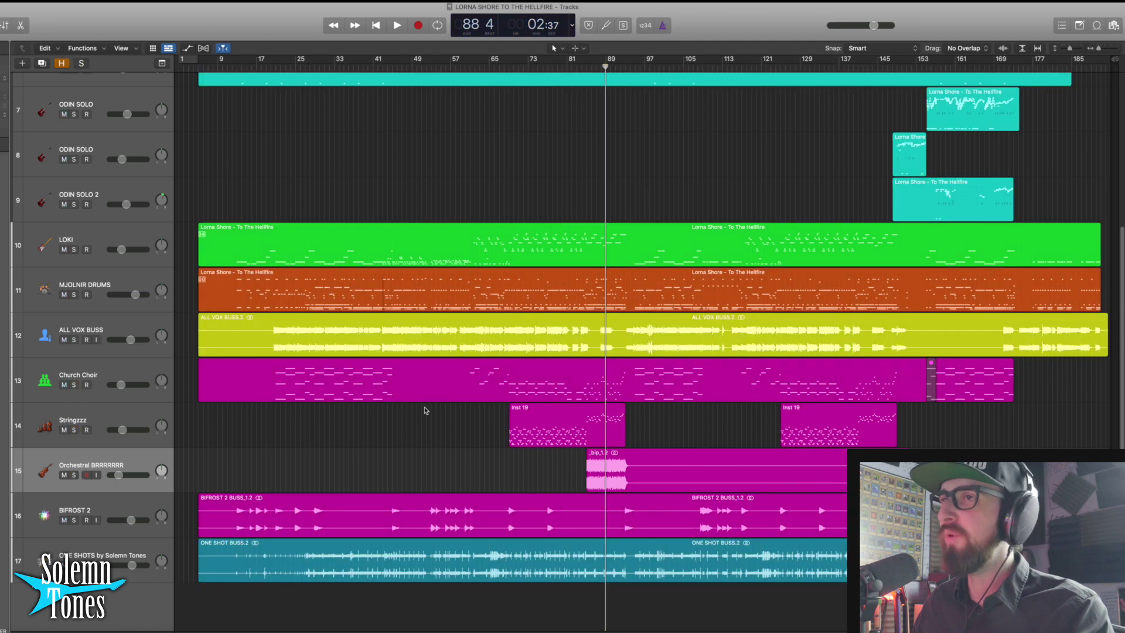
# Solo the BIFROST 2 track, place the playhead at 64 1, and take the track back out of solo
pyautogui.click(67, 507)
pyautogui.click(73, 519)
pyautogui.moveTo(480, 67)
pyautogui.mouseDown()
pyautogui.moveTo(364, 69)
pyautogui.moveTo(569, 75)
pyautogui.moveTo(484, 70)
pyautogui.mouseUp()
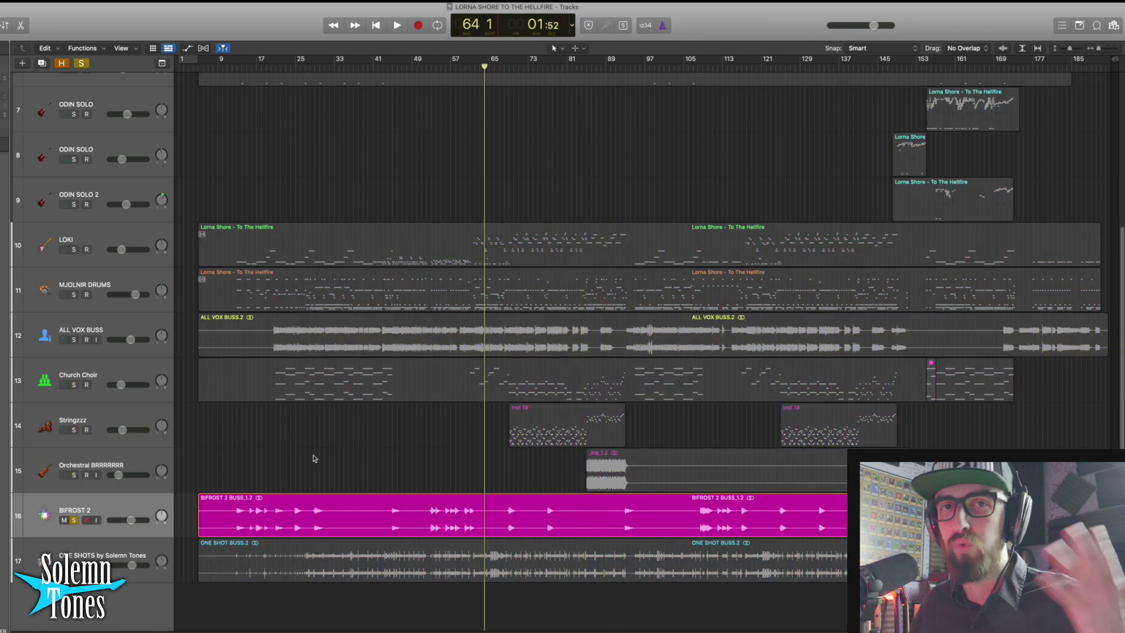
pyautogui.click(73, 520)
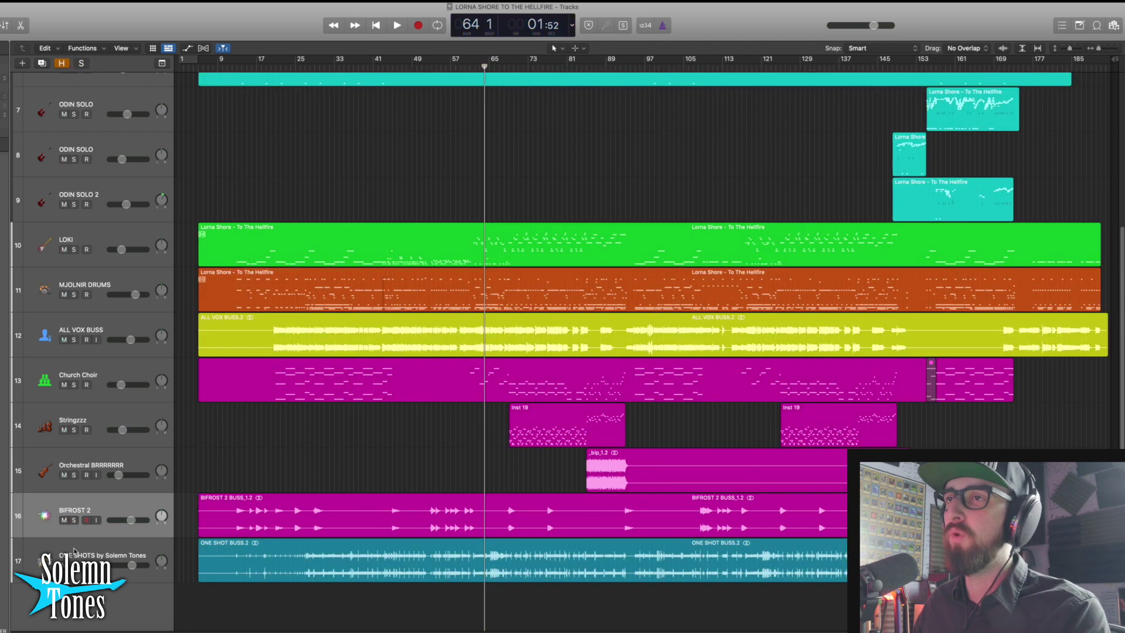
# Select the ONE SHOTS by Solemn Tones track and switch its solo on and back off
pyautogui.click(73, 548)
pyautogui.click(74, 565)
pyautogui.click(74, 565)
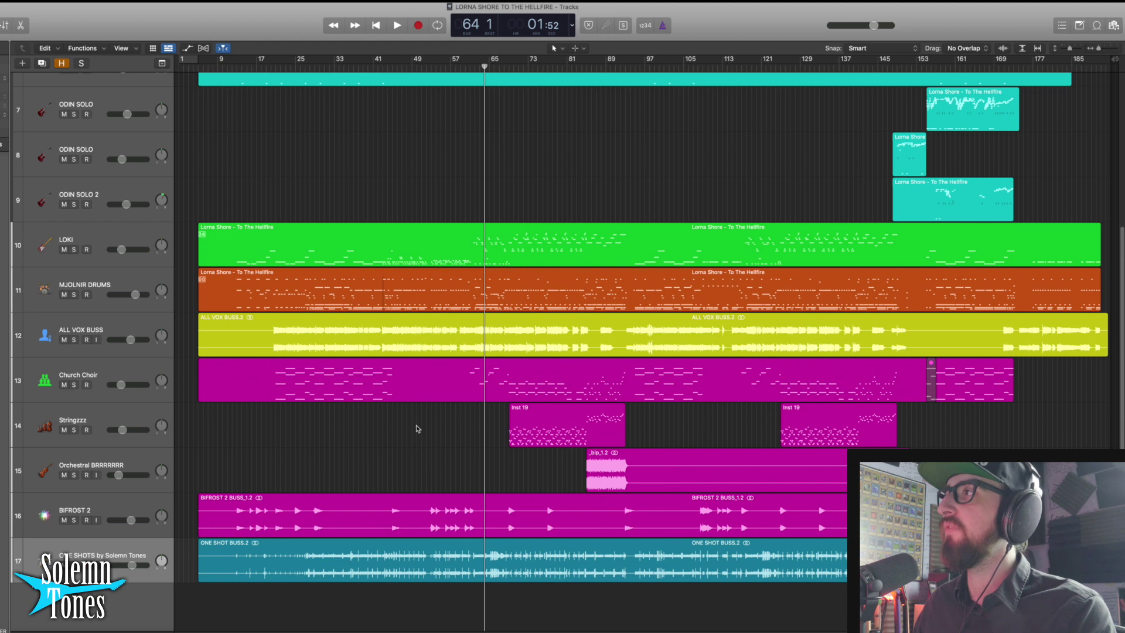
# Examine the whole arrangement from the Acoustic Intro track to the ONE SHOTS by Solemn Tones track, selecting the BIFROST 2 track
pyautogui.scroll(4, 411, 434)
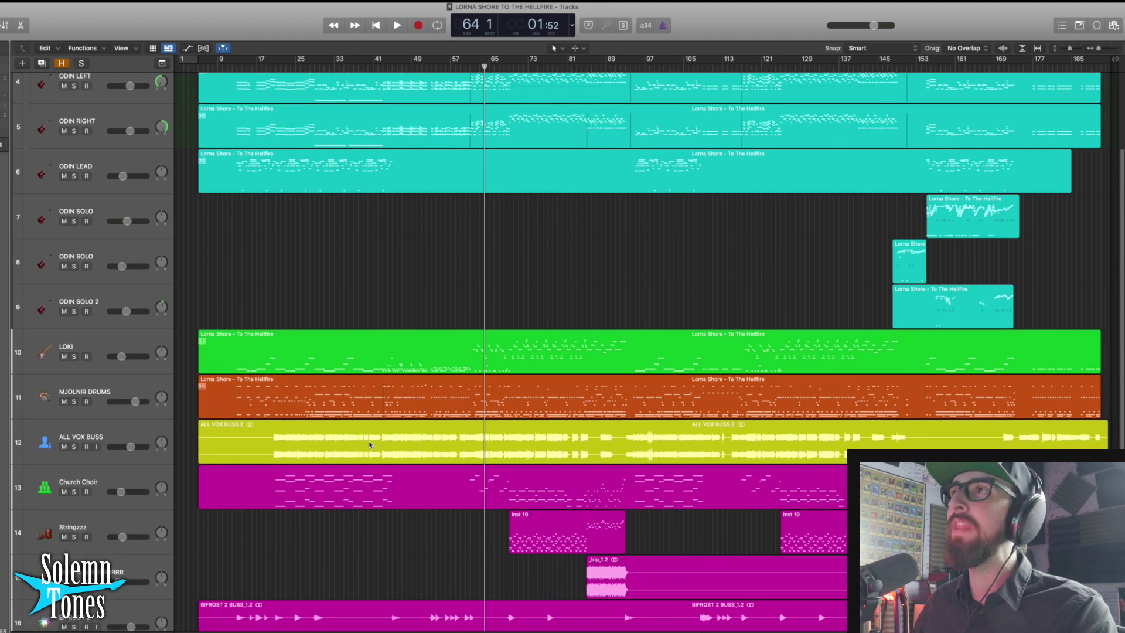
pyautogui.scroll(1, 399, 410)
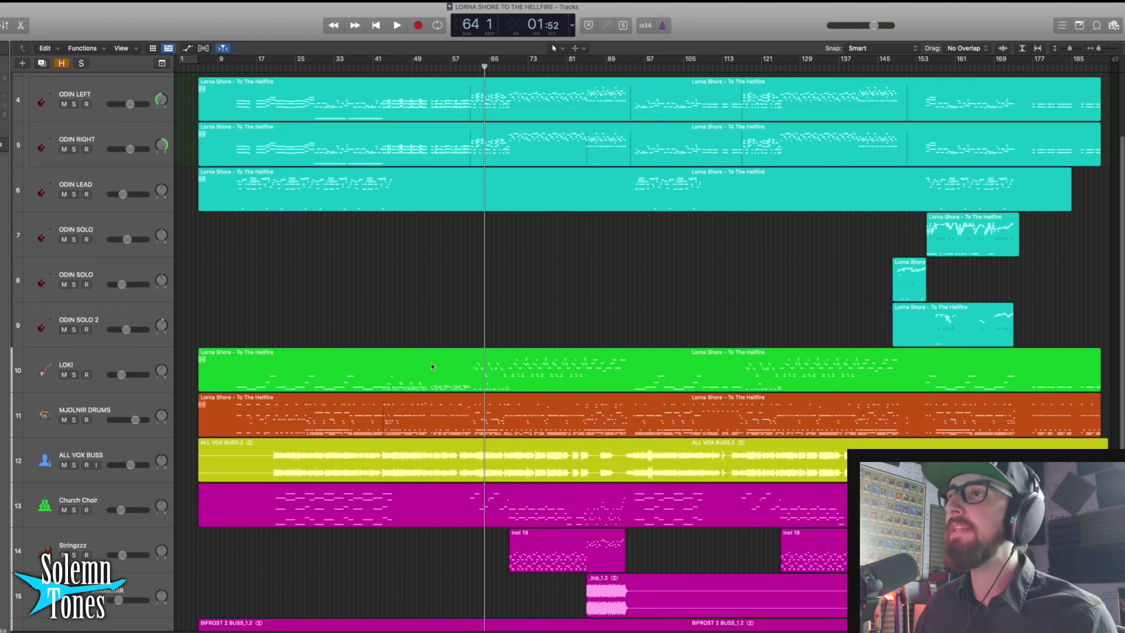
pyautogui.scroll(1, 432, 363)
pyautogui.scroll(-2, 438, 363)
pyautogui.scroll(-3, 438, 364)
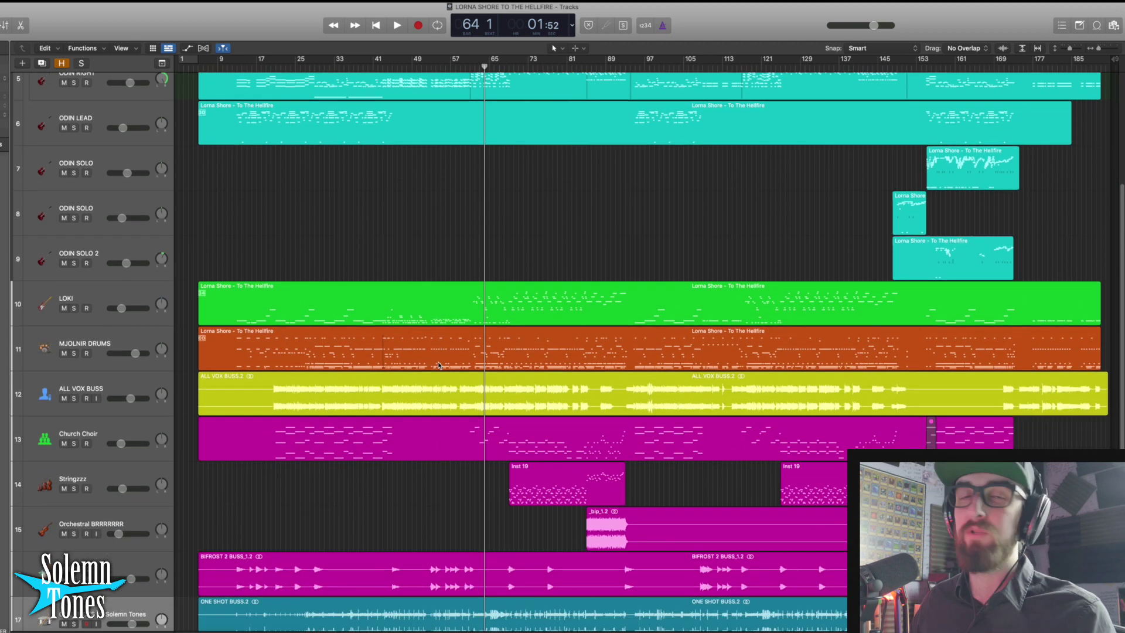
pyautogui.scroll(-2, 441, 366)
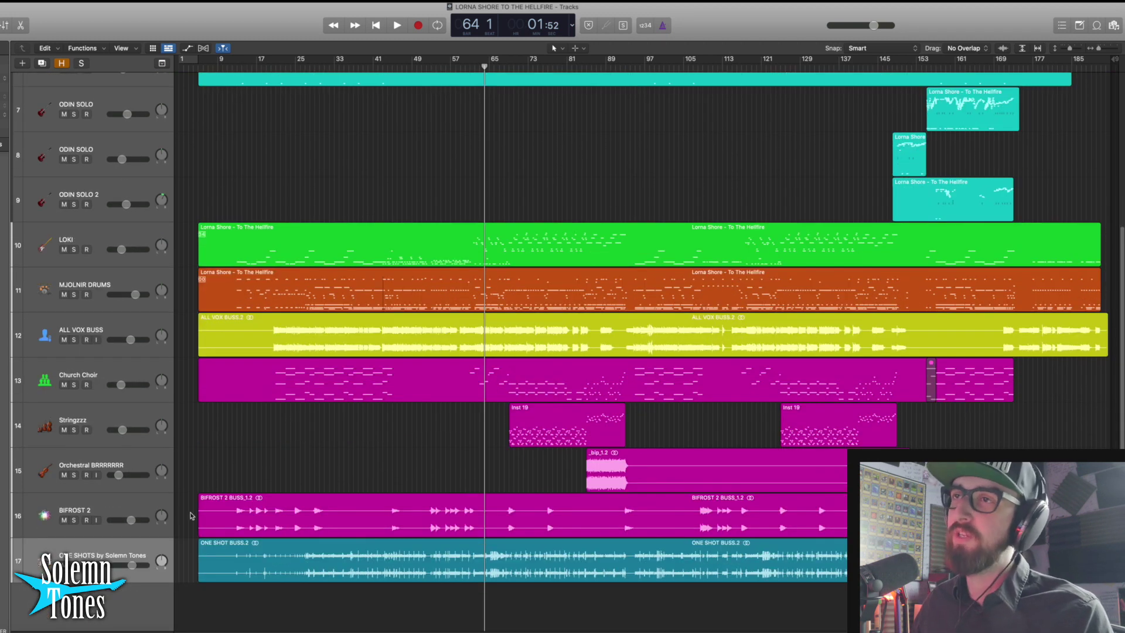
pyautogui.click(116, 511)
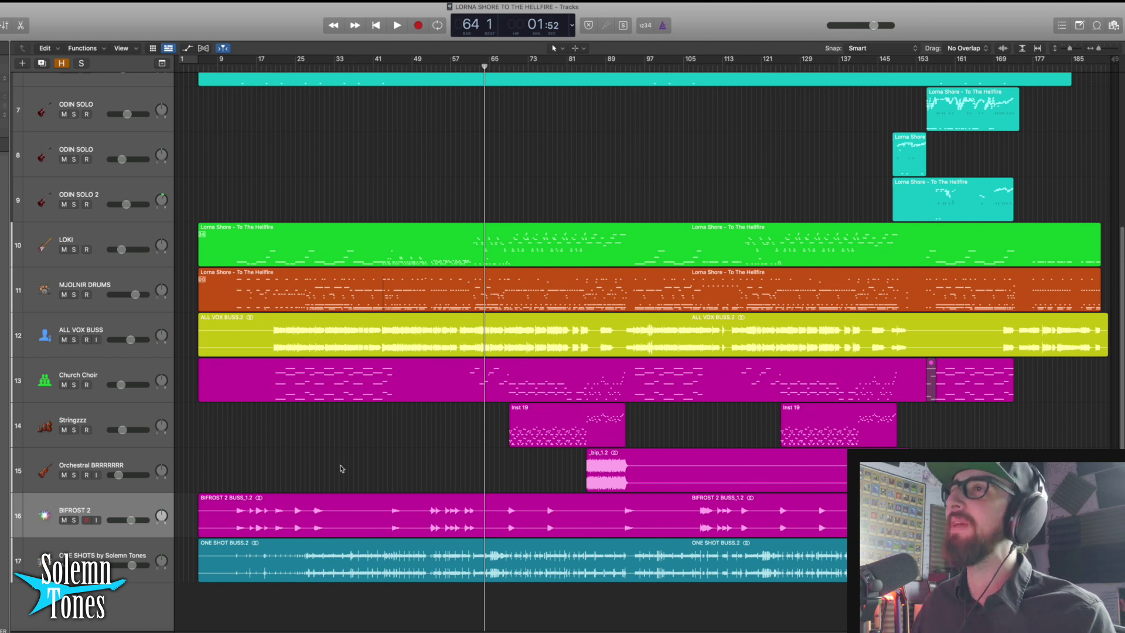
pyautogui.scroll(8, 317, 486)
pyautogui.scroll(-2, 316, 488)
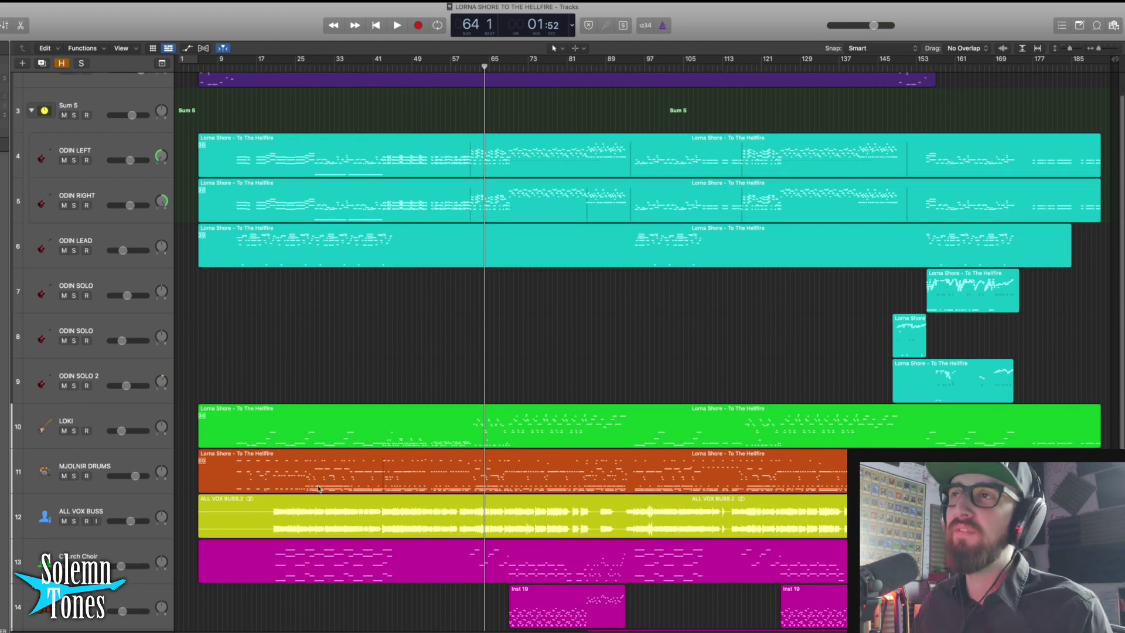
pyautogui.scroll(-5, 480, 455)
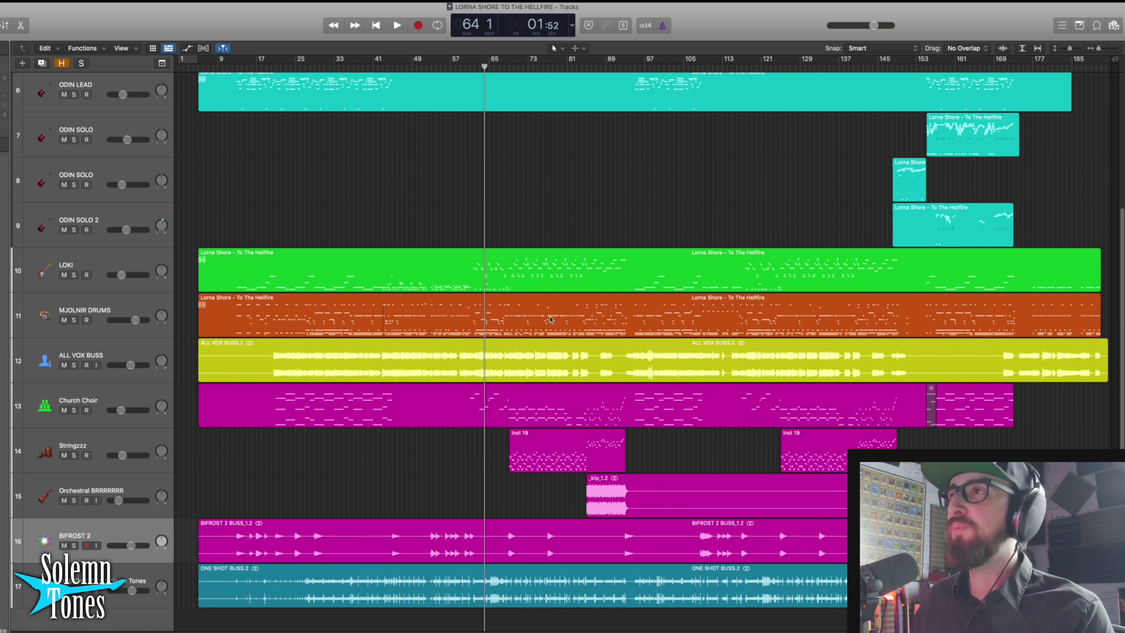
pyautogui.scroll(7, 523, 457)
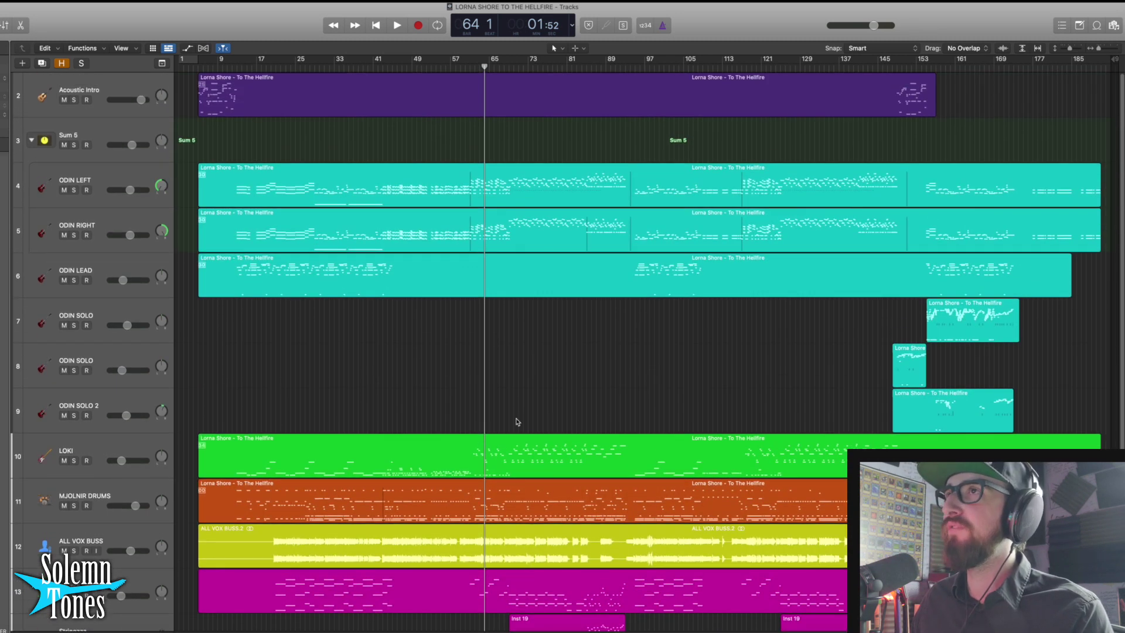